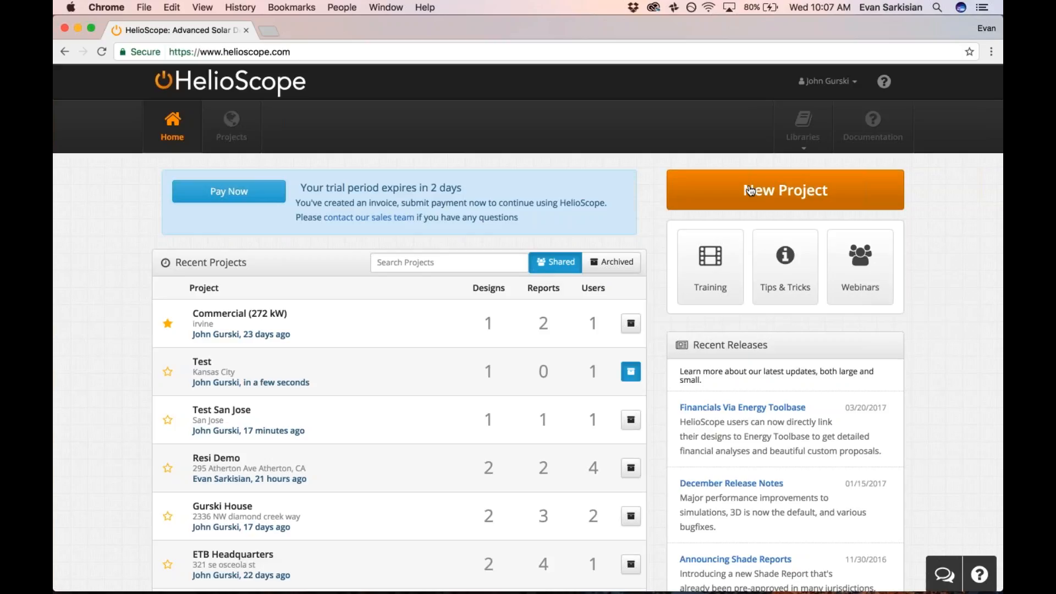
Step: Start a new project named "Commercial Demo" with the address Kansas City
{"action": "left_click", "coordinate": [751, 190]}
{"action": "type", "text": "Commercial Demo"}
{"action": "key", "text": "Tab"}
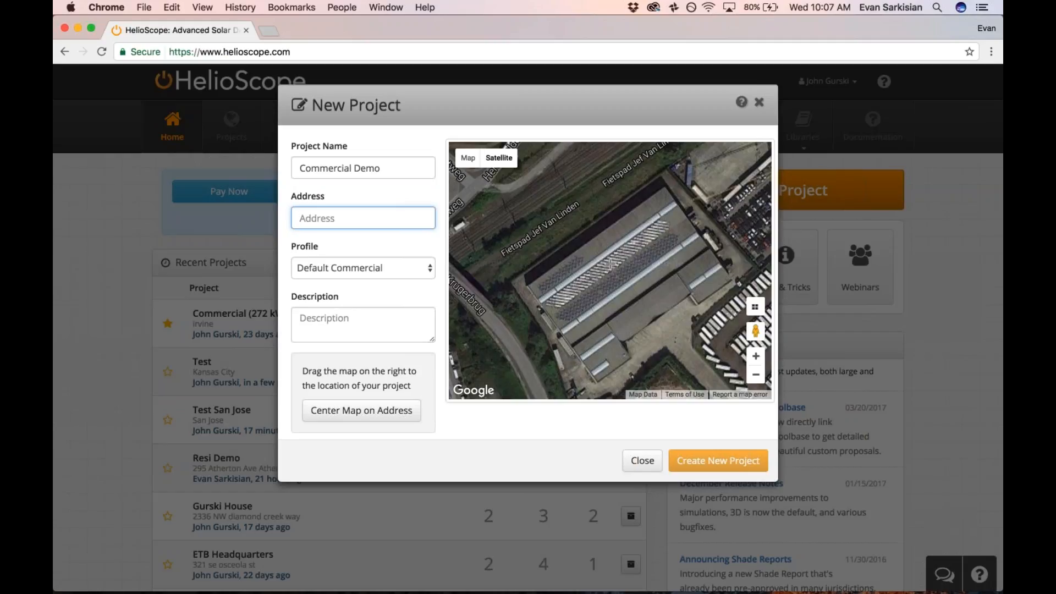
{"action": "type", "text": "Kansas City"}
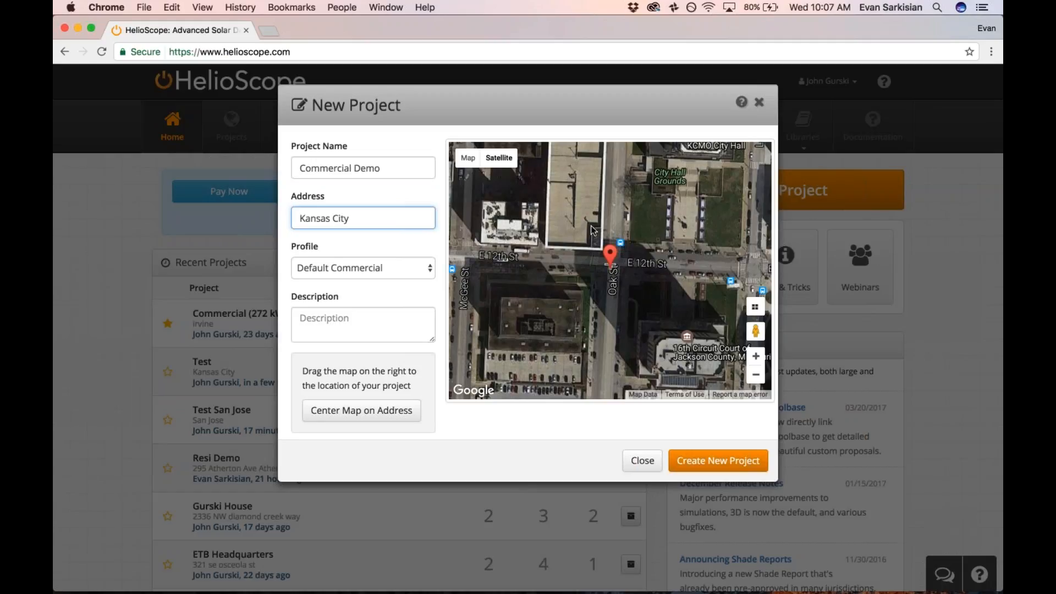
Step: Place the project location on the large flat-roofed building beside W 12th St and Hickory St on the satellite map
{"action": "left_click", "coordinate": [755, 374]}
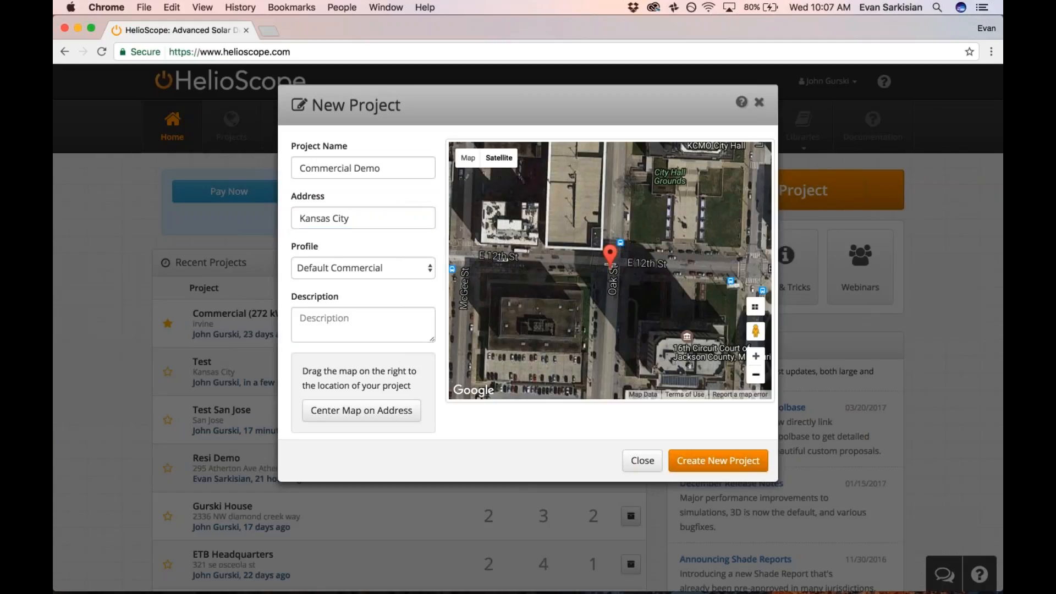
{"action": "left_click", "coordinate": [756, 374]}
{"action": "left_click", "coordinate": [755, 374]}
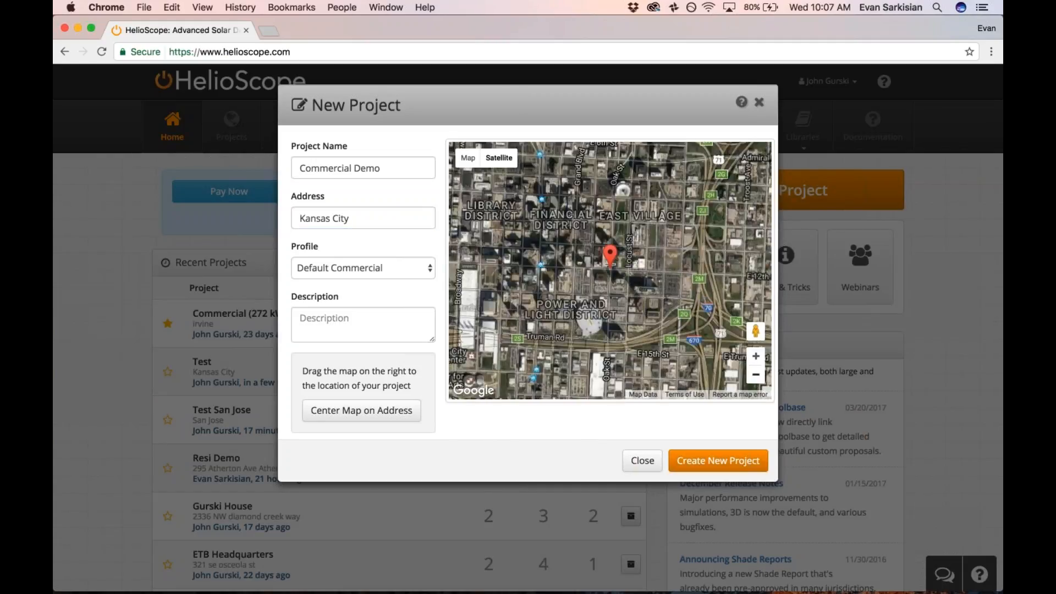
{"action": "left_click_drag", "start_coordinate": [531, 284], "coordinate": [650, 291]}
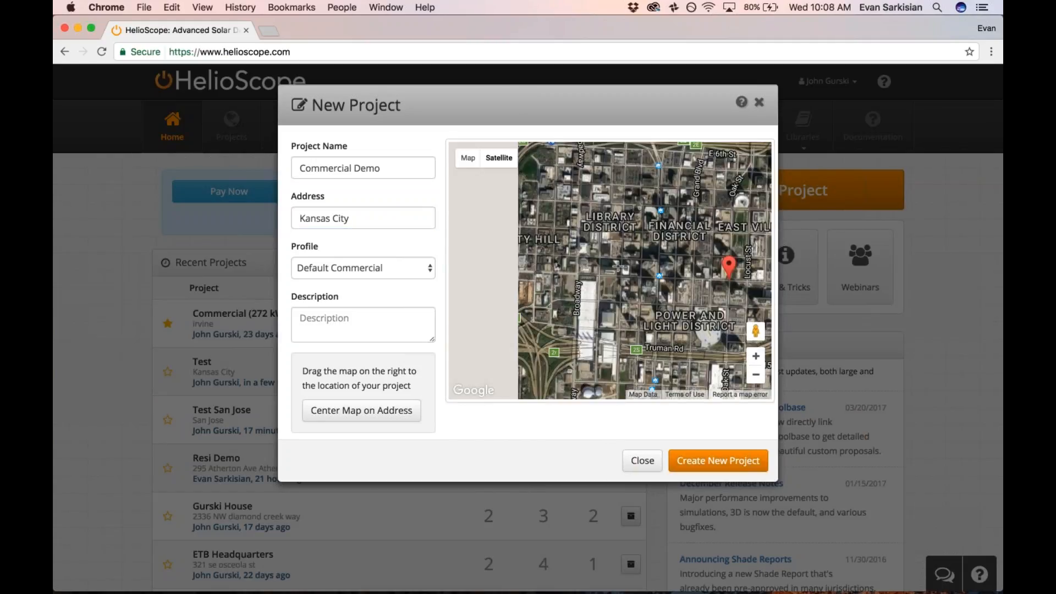
{"action": "left_click_drag", "start_coordinate": [530, 253], "coordinate": [637, 249]}
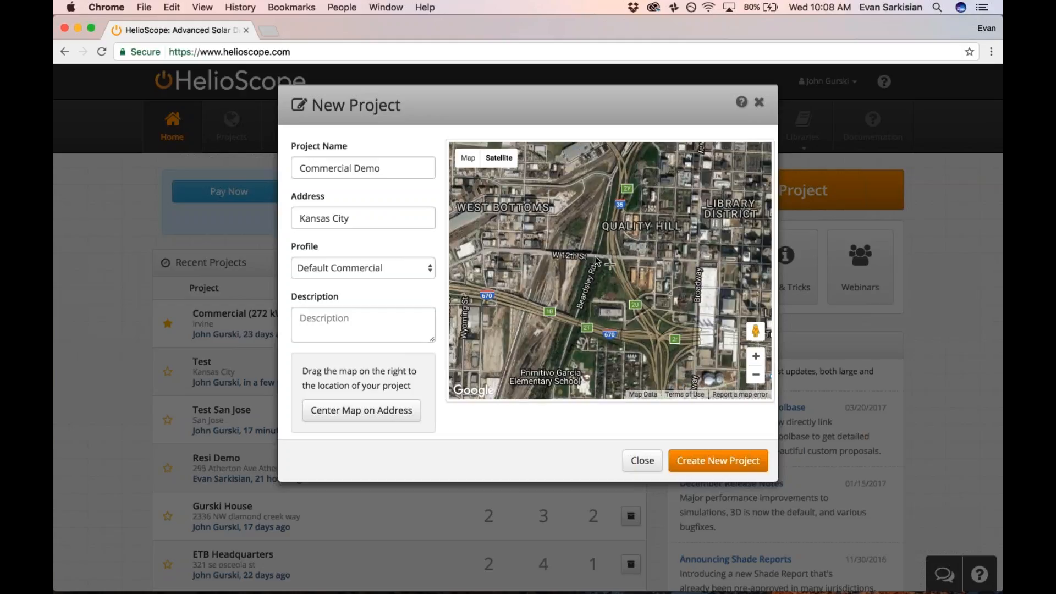
{"action": "left_click_drag", "start_coordinate": [554, 268], "coordinate": [654, 271]}
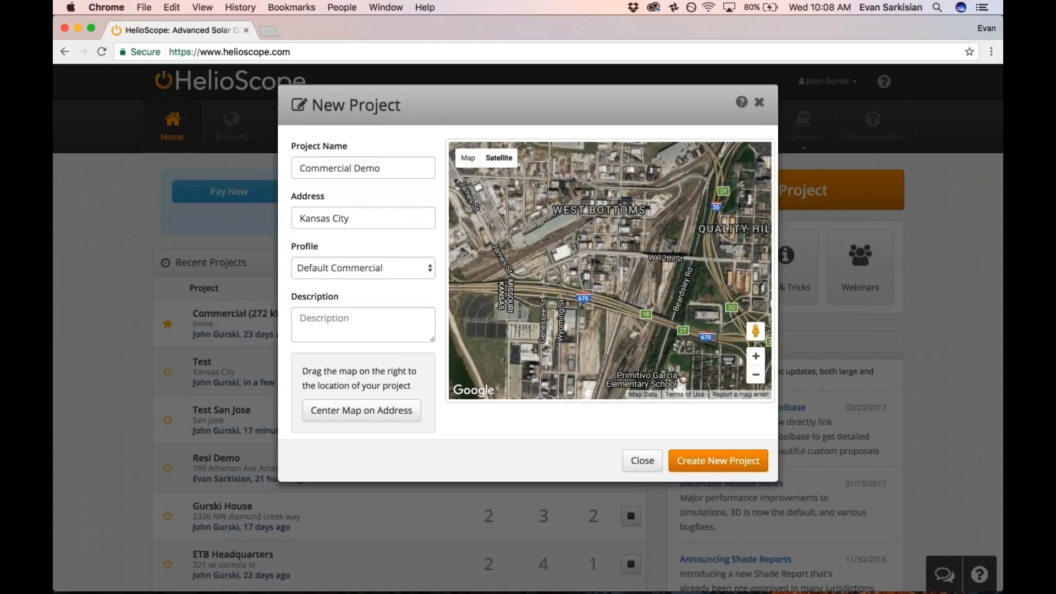
{"action": "left_click", "coordinate": [756, 357]}
{"action": "left_click", "coordinate": [756, 357]}
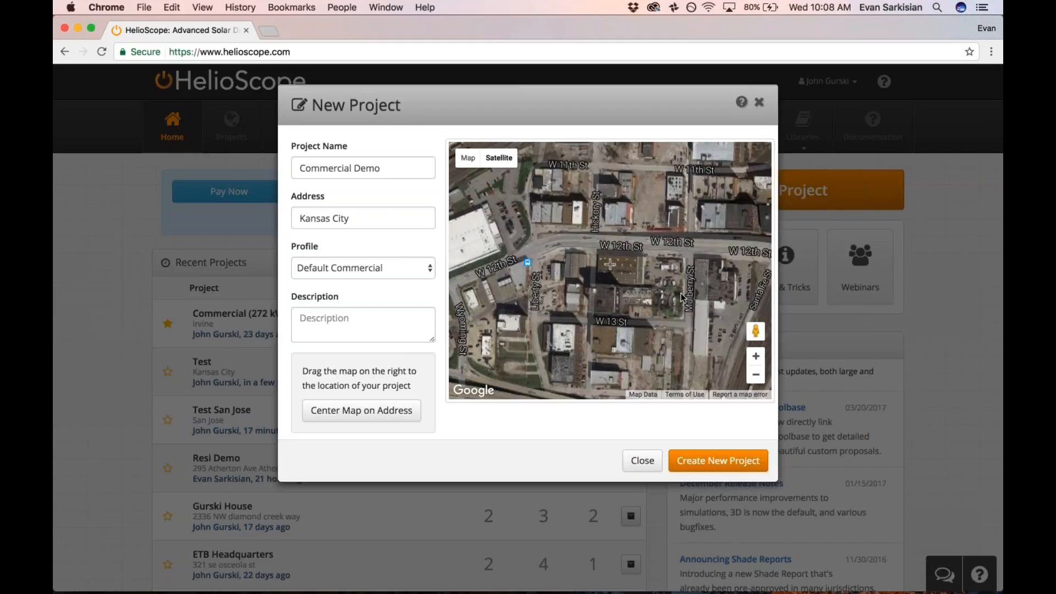
{"action": "left_click", "coordinate": [756, 356]}
{"action": "left_click_drag", "start_coordinate": [562, 254], "coordinate": [597, 241]}
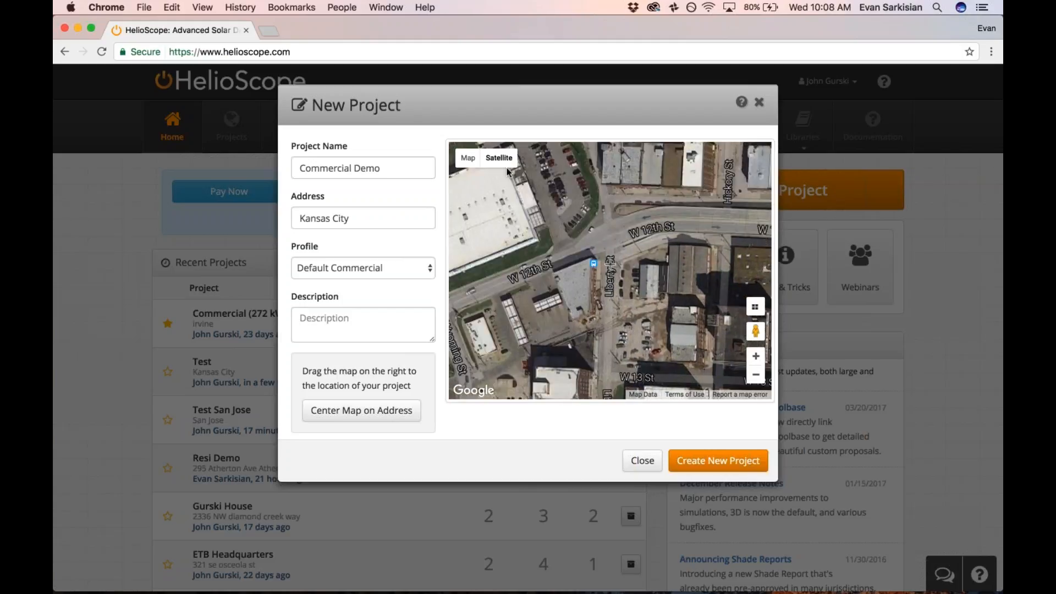
{"action": "left_click_drag", "start_coordinate": [756, 300], "coordinate": [586, 290]}
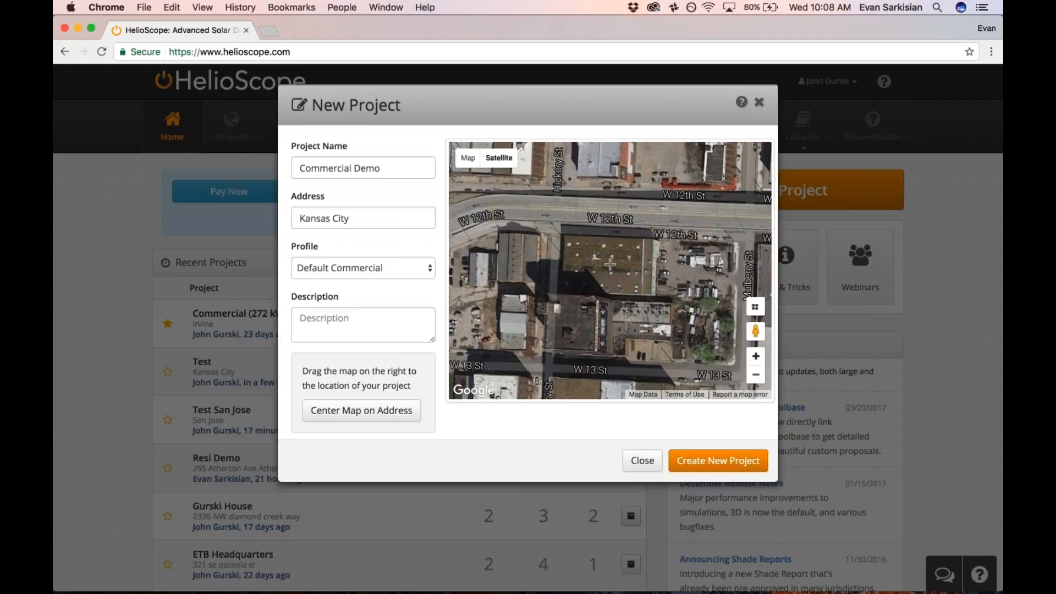
{"action": "left_click", "coordinate": [755, 357]}
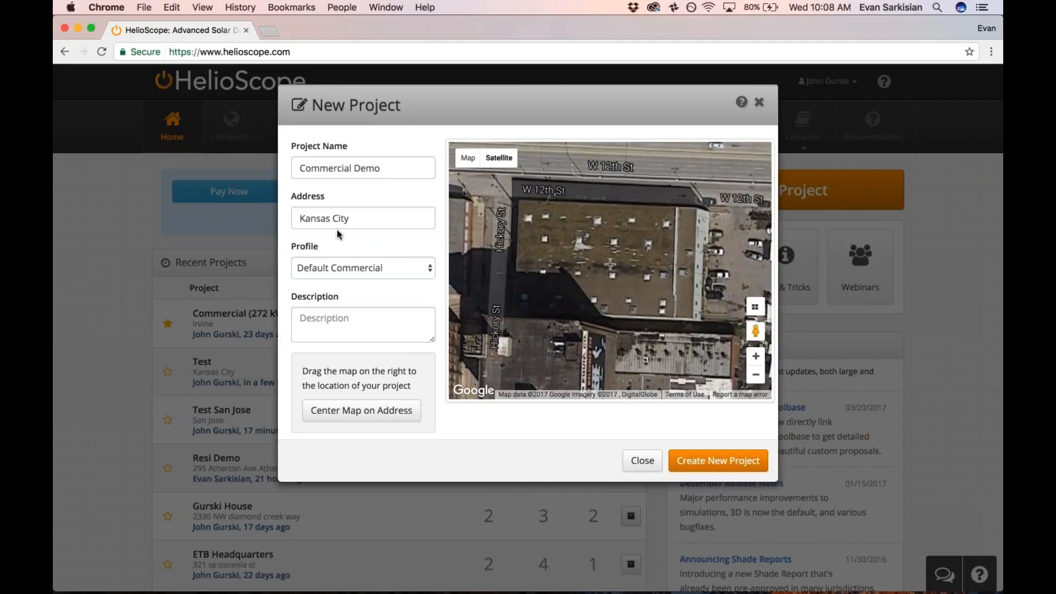
Step: Keep the Default Commercial profile and create the project
{"action": "left_click", "coordinate": [307, 268]}
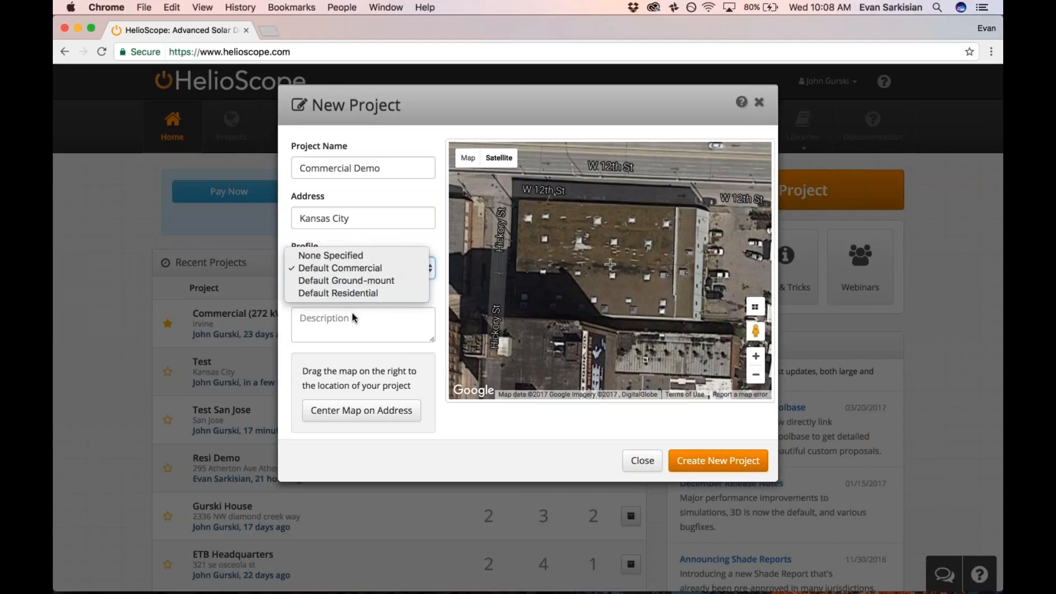
{"action": "left_click", "coordinate": [362, 266]}
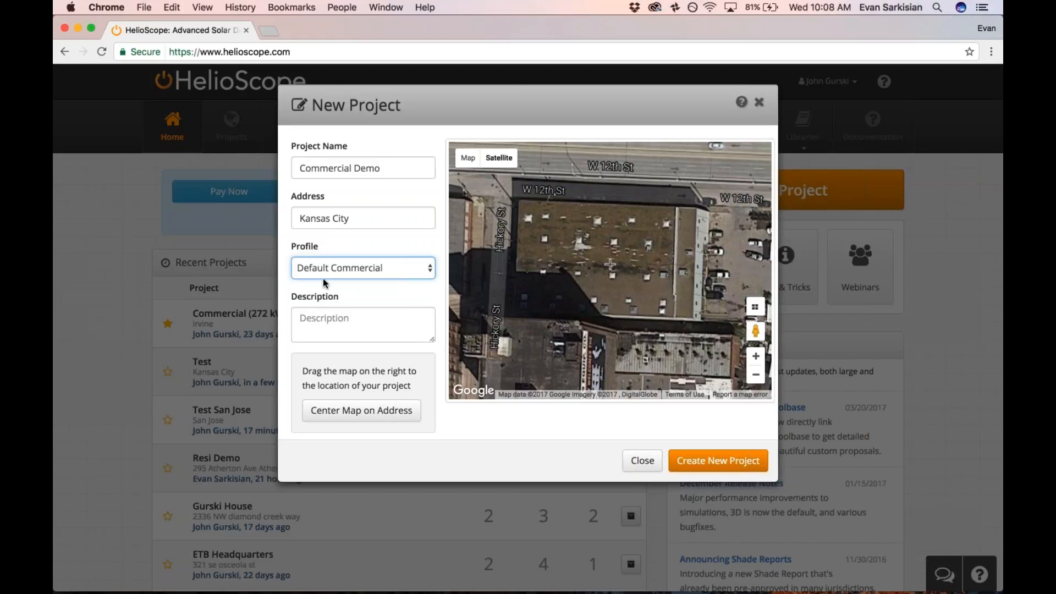
{"action": "left_click", "coordinate": [716, 465]}
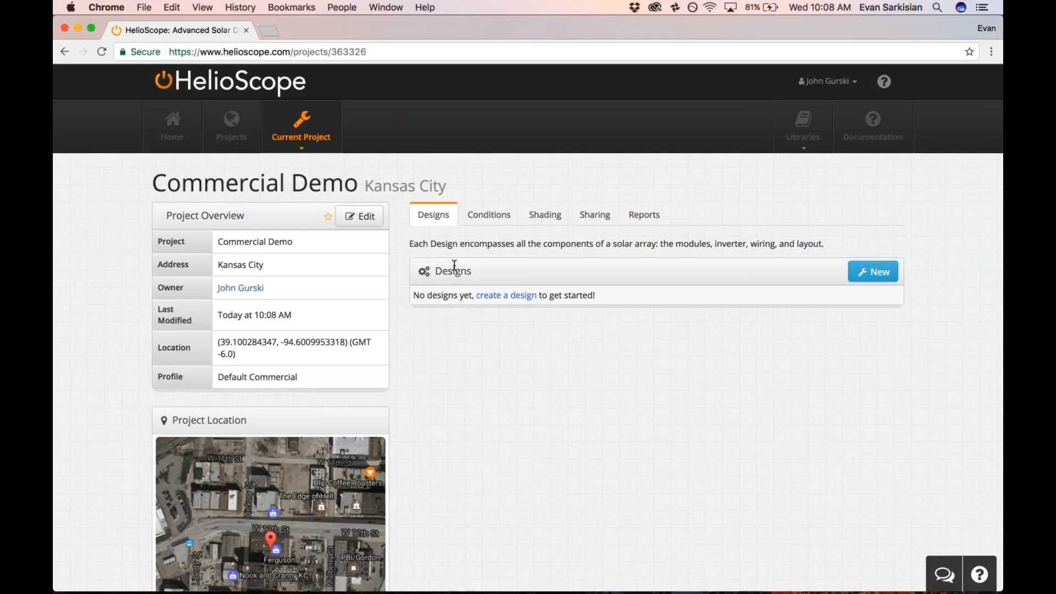
Step: Review the project's condition sets and reports, and return to its list of designs
{"action": "left_click", "coordinate": [488, 214]}
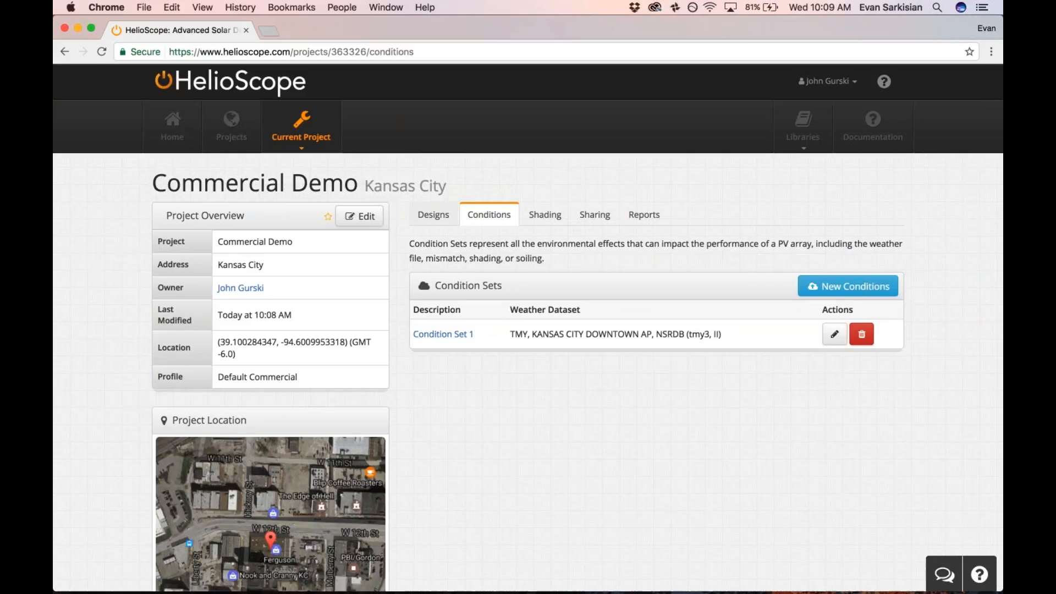
{"action": "left_click", "coordinate": [448, 221]}
{"action": "left_click", "coordinate": [635, 223]}
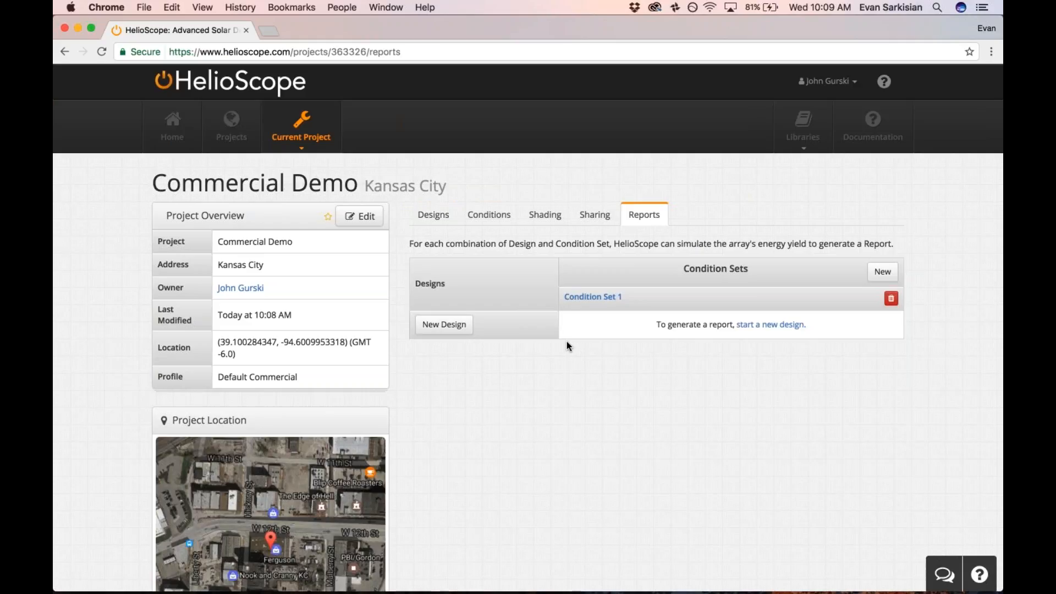
{"action": "left_click", "coordinate": [433, 220]}
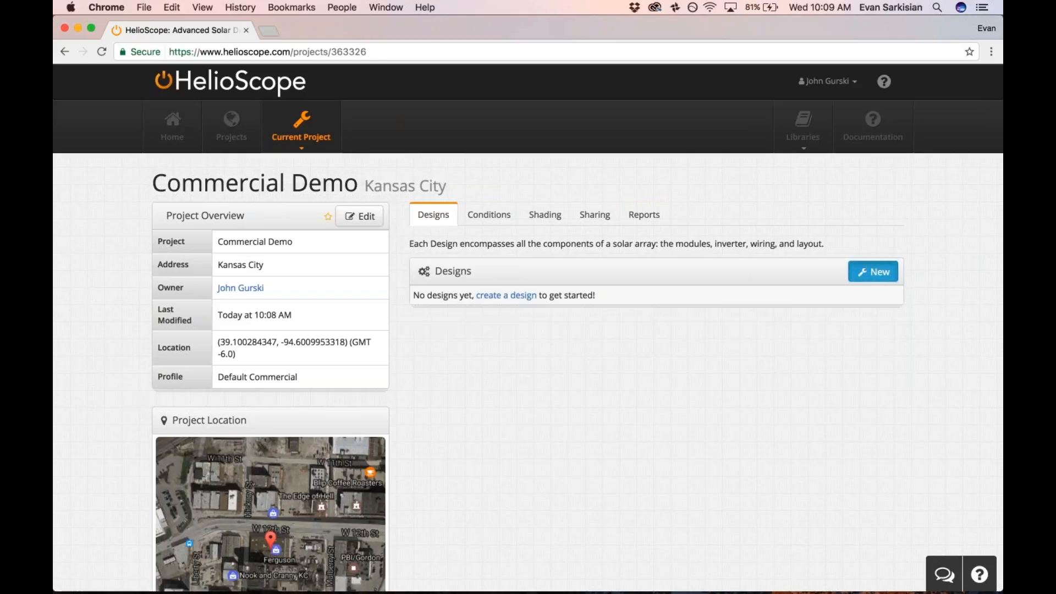
Step: Create a new design described as "Baseline" and switch its map imagery to Bing
{"action": "left_click", "coordinate": [872, 271]}
{"action": "type", "text": "Baseline"}
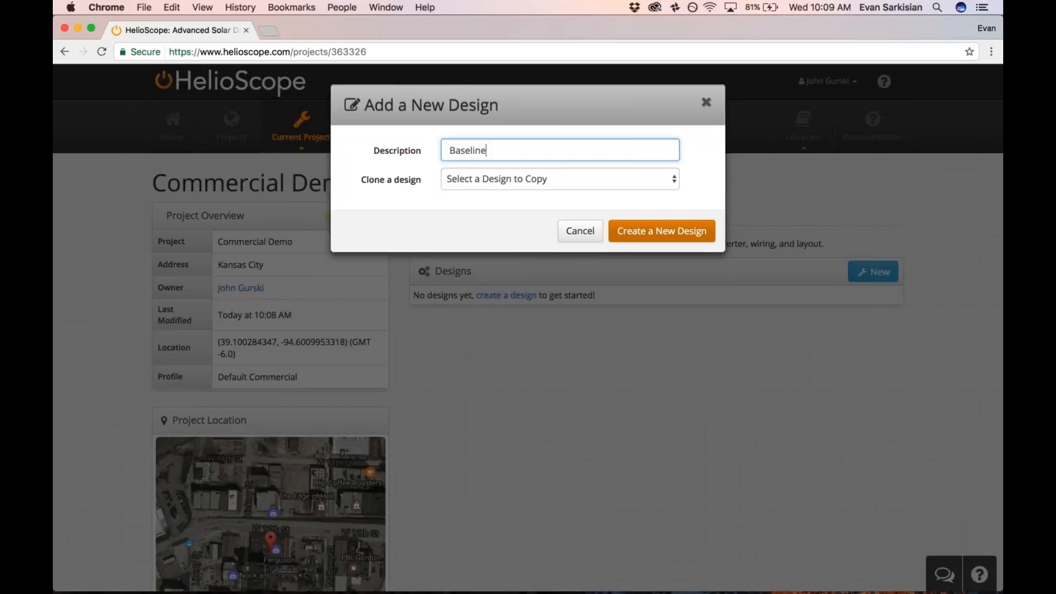
{"action": "key", "text": "Return"}
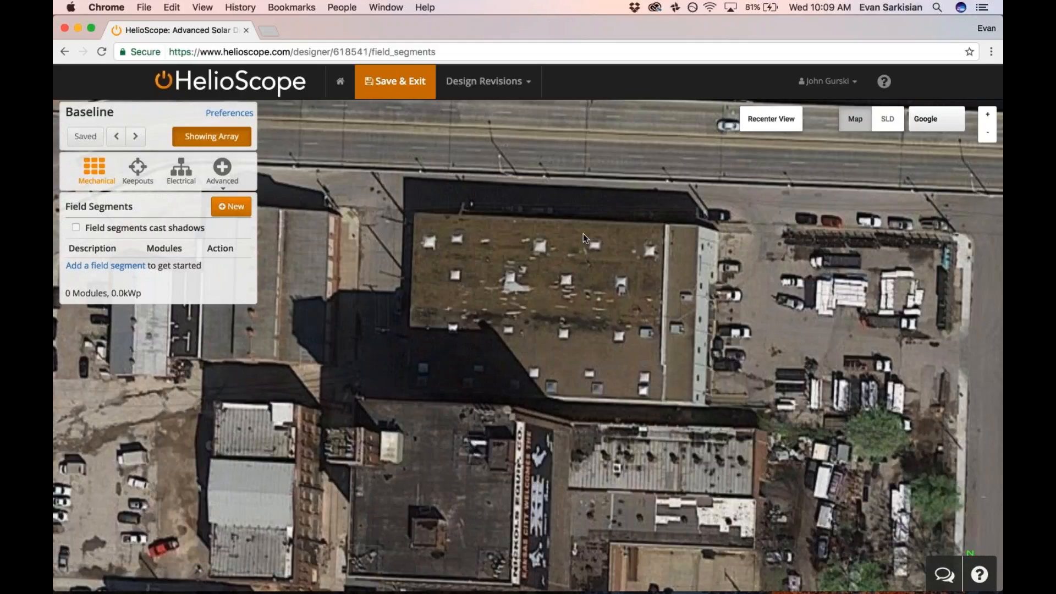
{"action": "left_click", "coordinate": [926, 127]}
{"action": "left_click", "coordinate": [939, 171]}
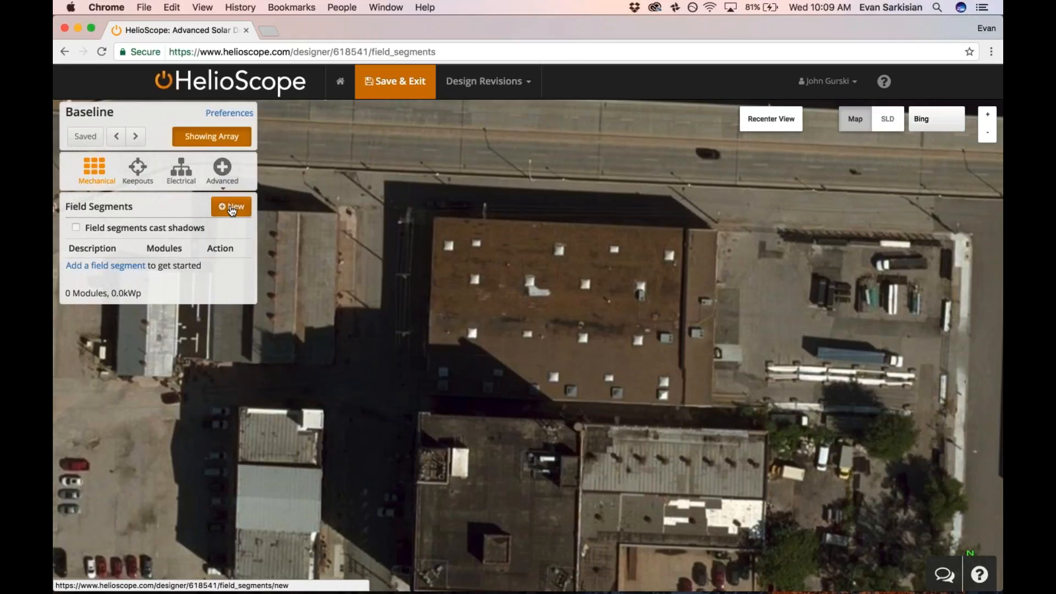
Step: Draw a four-sided field segment about 181 by 130 ft along the edges of the building's main brown roof
{"action": "left_click", "coordinate": [231, 206]}
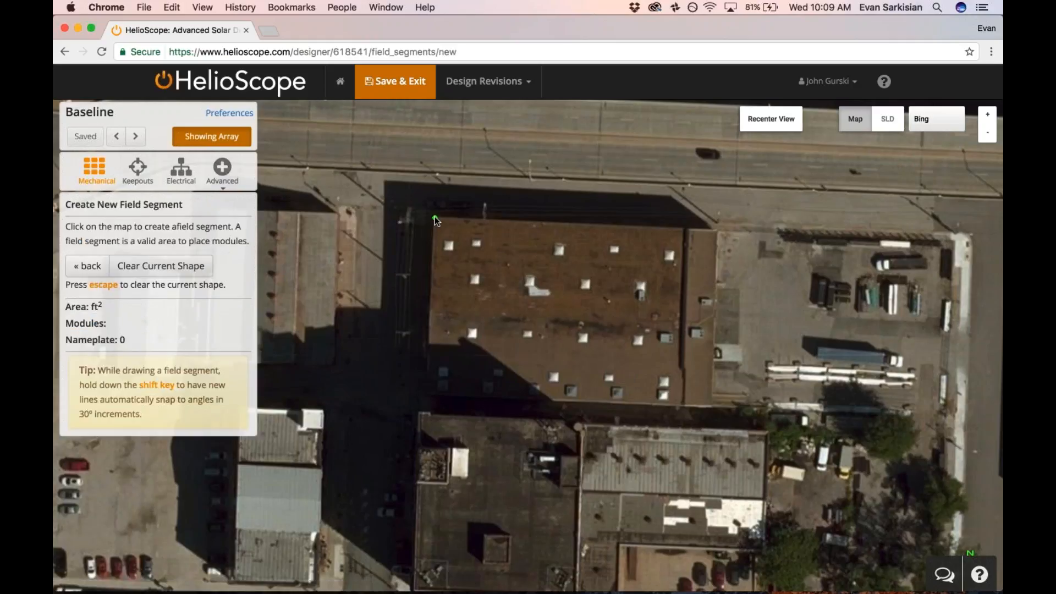
{"action": "left_click", "coordinate": [435, 217]}
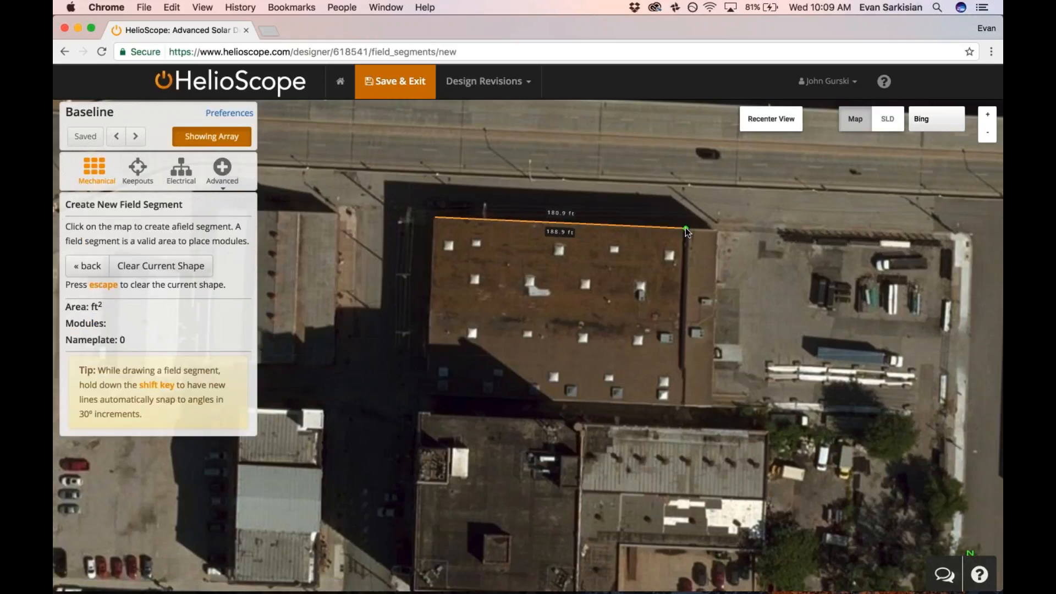
{"action": "left_click", "coordinate": [685, 226]}
{"action": "left_click", "coordinate": [683, 286]}
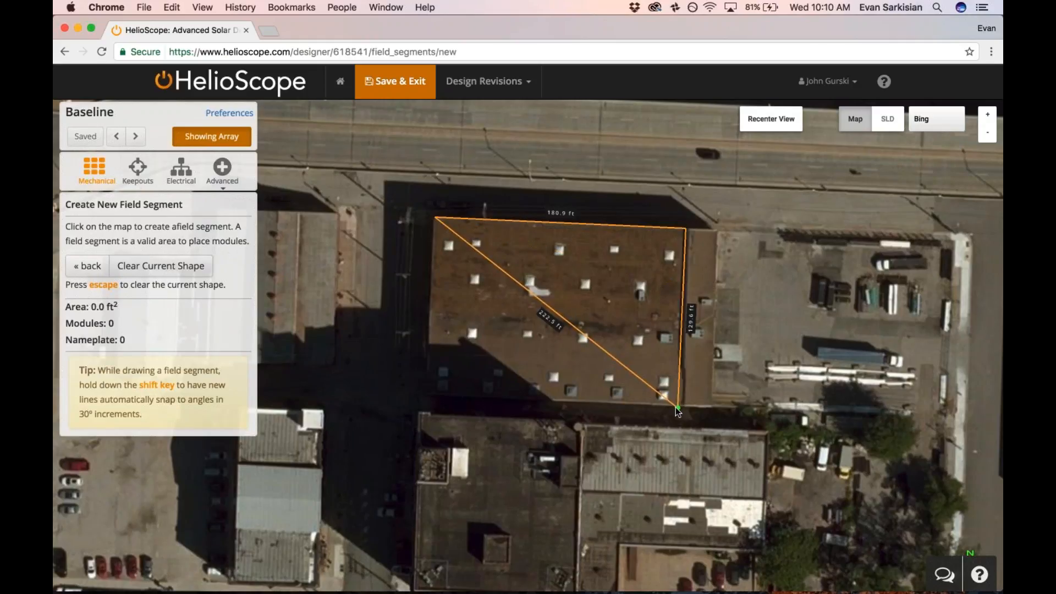
{"action": "left_click", "coordinate": [676, 408]}
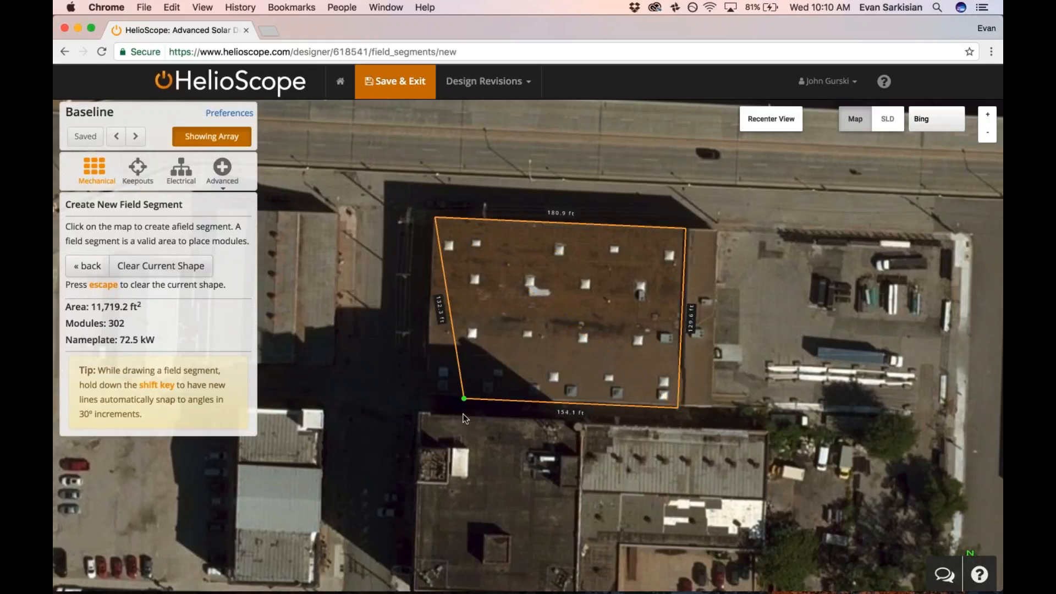
{"action": "left_click", "coordinate": [425, 397]}
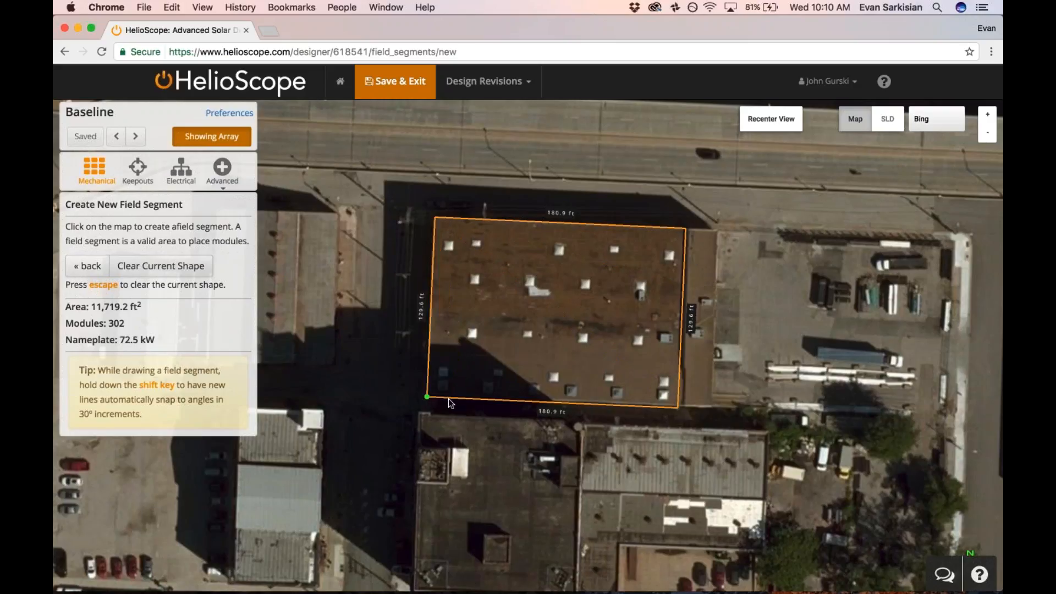
{"action": "left_click", "coordinate": [427, 396]}
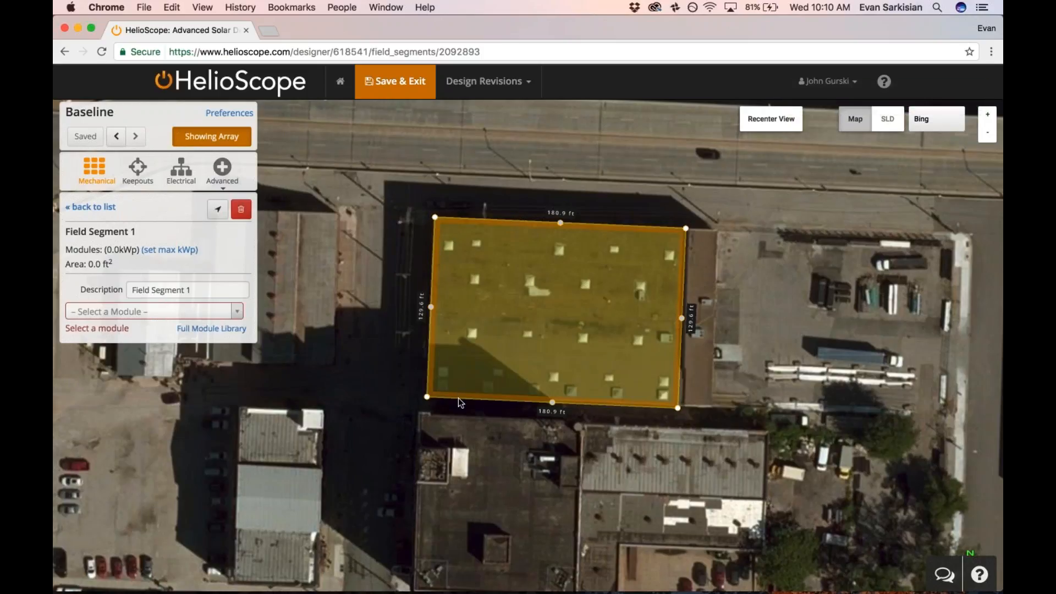
Step: Search for "trina 300" and assign the Trina Solar, TSM-300PD14 (300W) module to the field segment
{"action": "left_click", "coordinate": [139, 312]}
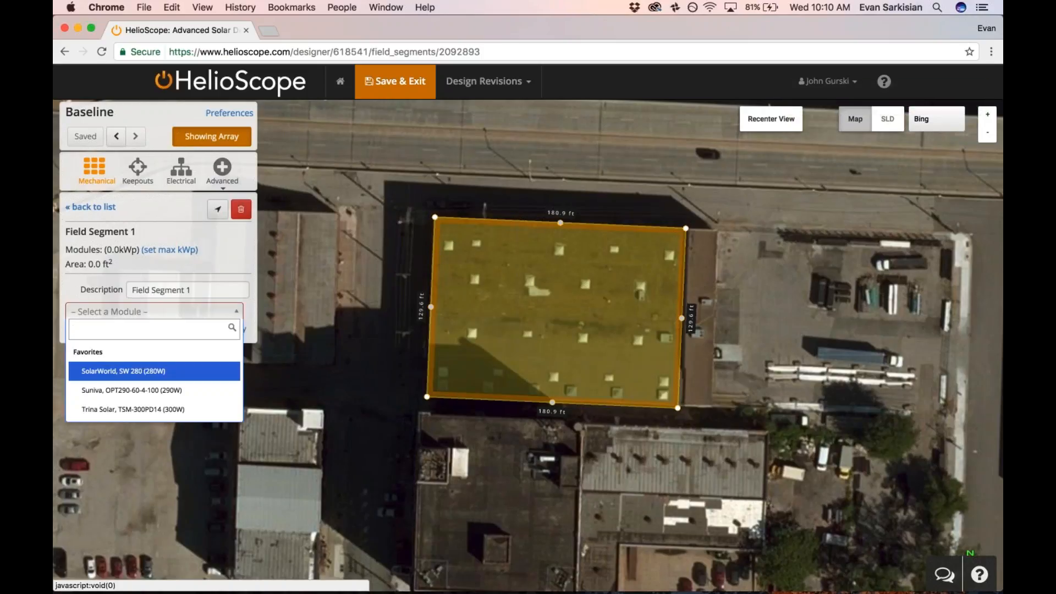
{"action": "left_click", "coordinate": [138, 312]}
{"action": "left_click", "coordinate": [139, 312]}
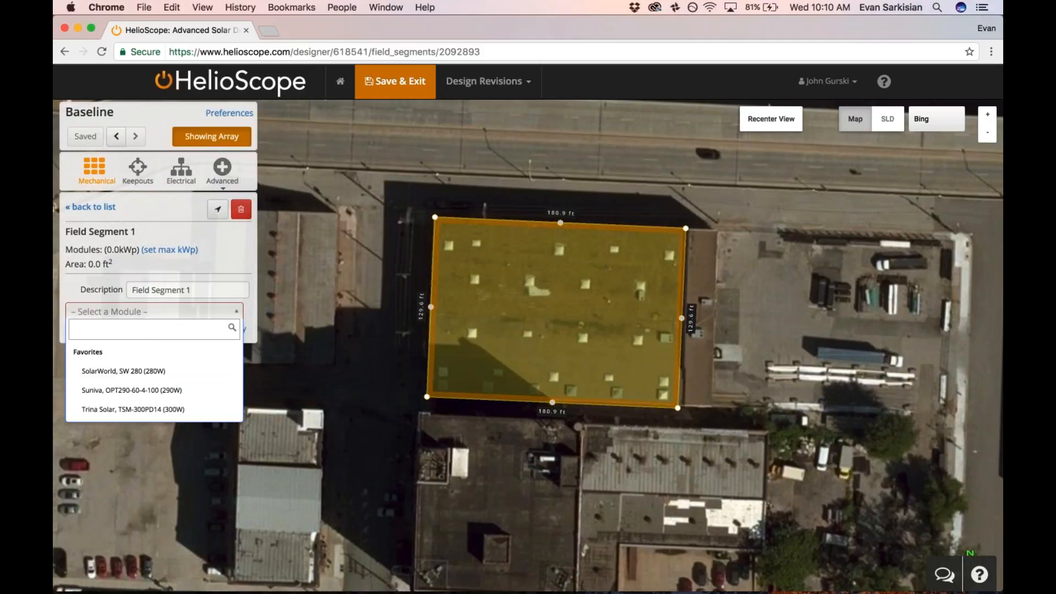
{"action": "type", "text": "trina"}
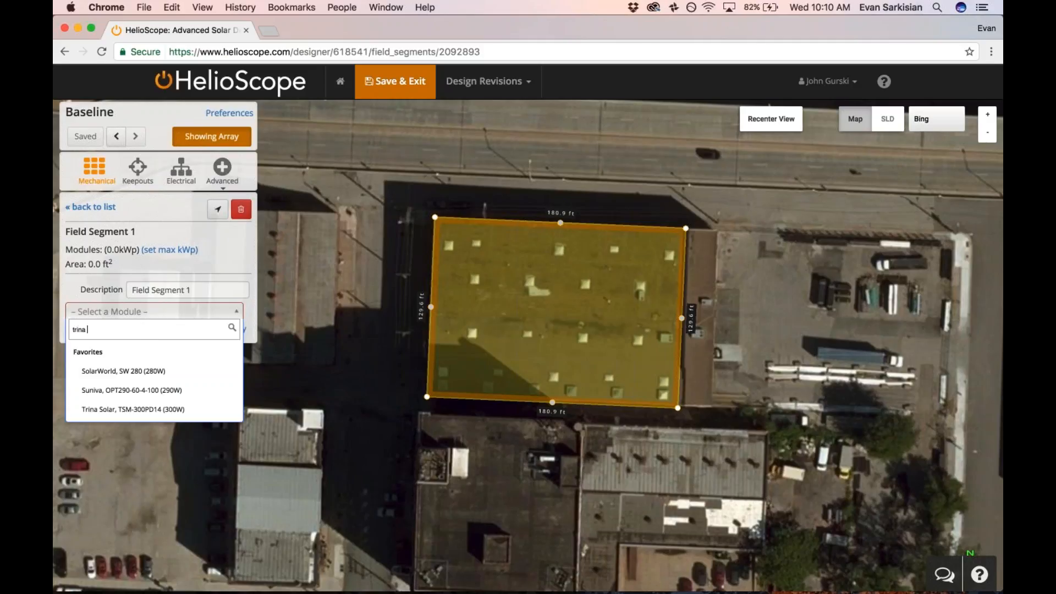
{"action": "type", "text": " 300"}
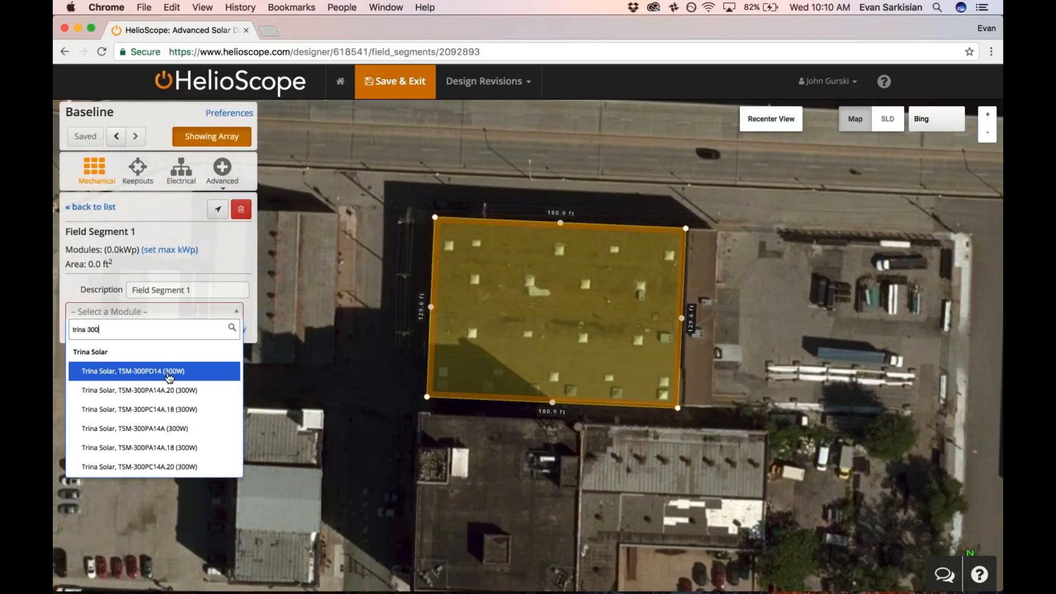
{"action": "key", "text": "Return"}
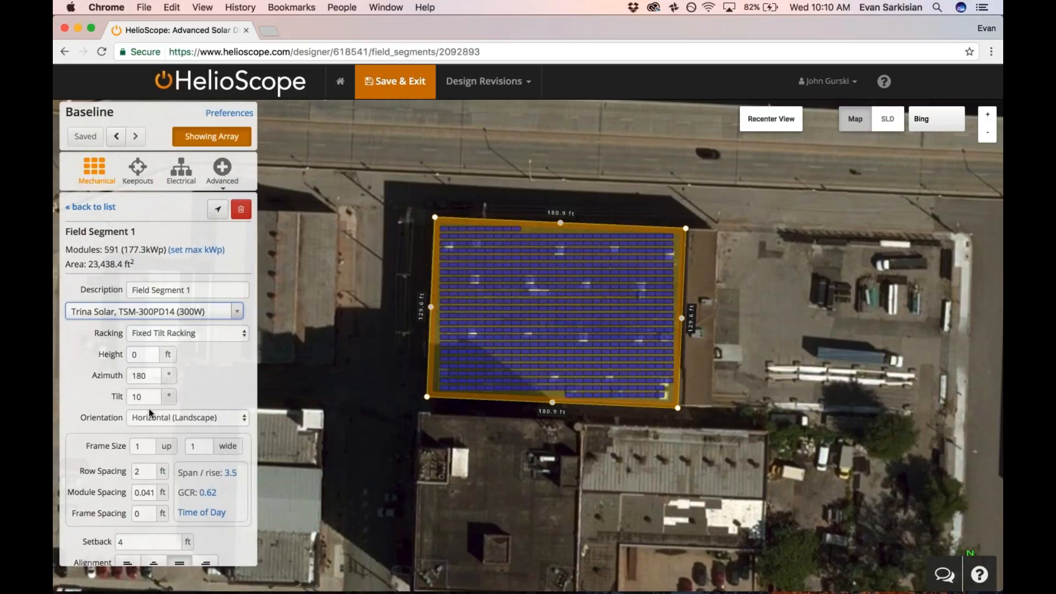
Step: Try array azimuths of 200° and 195° for the field segment, and lower the azimuth to 184°
{"action": "left_click", "coordinate": [140, 376]}
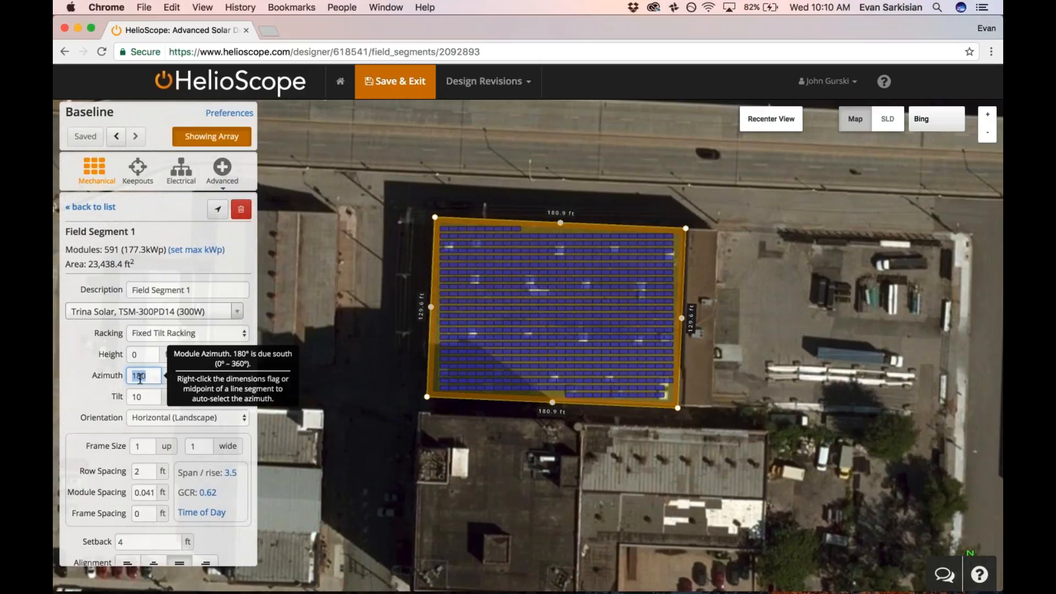
{"action": "type", "text": "200"}
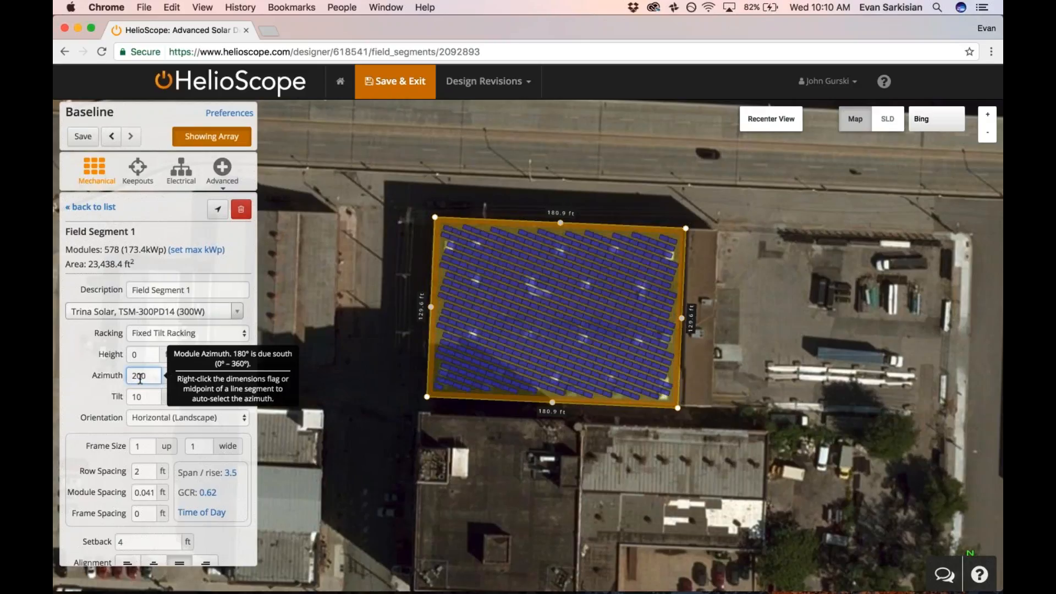
{"action": "double_click", "coordinate": [140, 378]}
{"action": "type", "text": "195"}
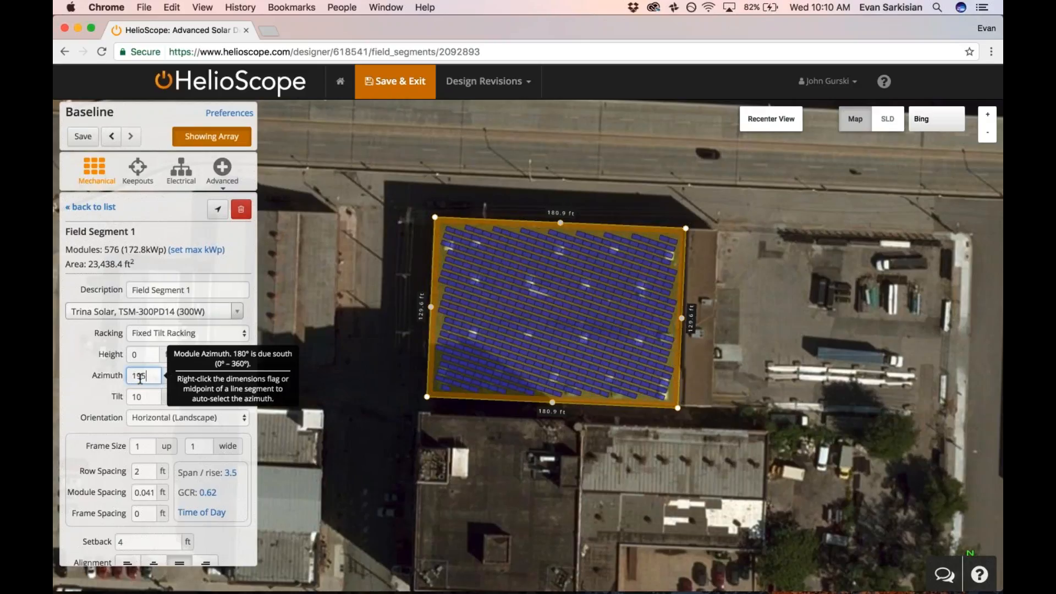
{"action": "key", "text": "Down"}
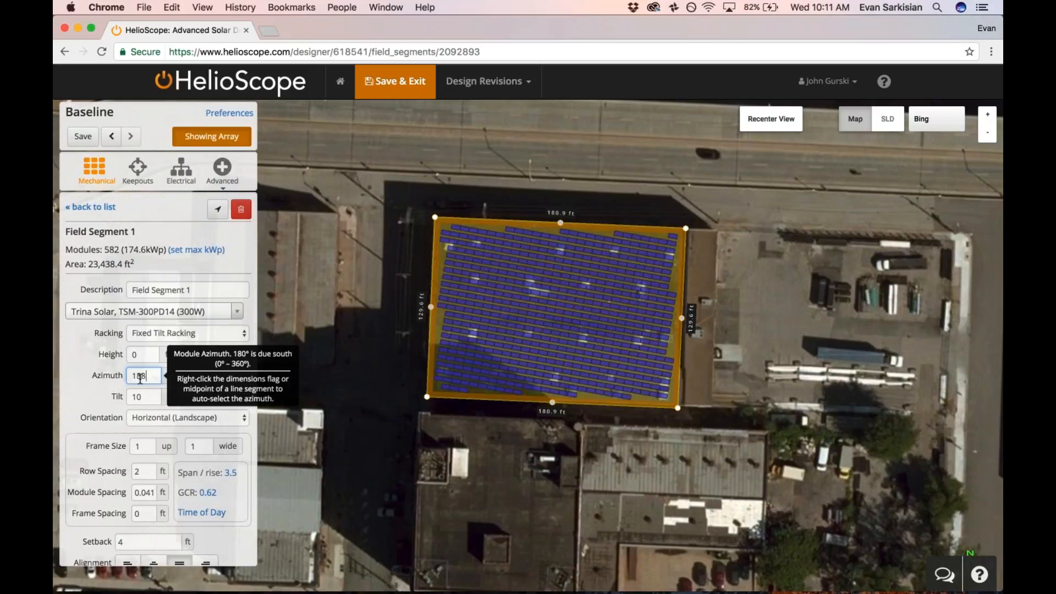
{"action": "key", "text": "Down"}
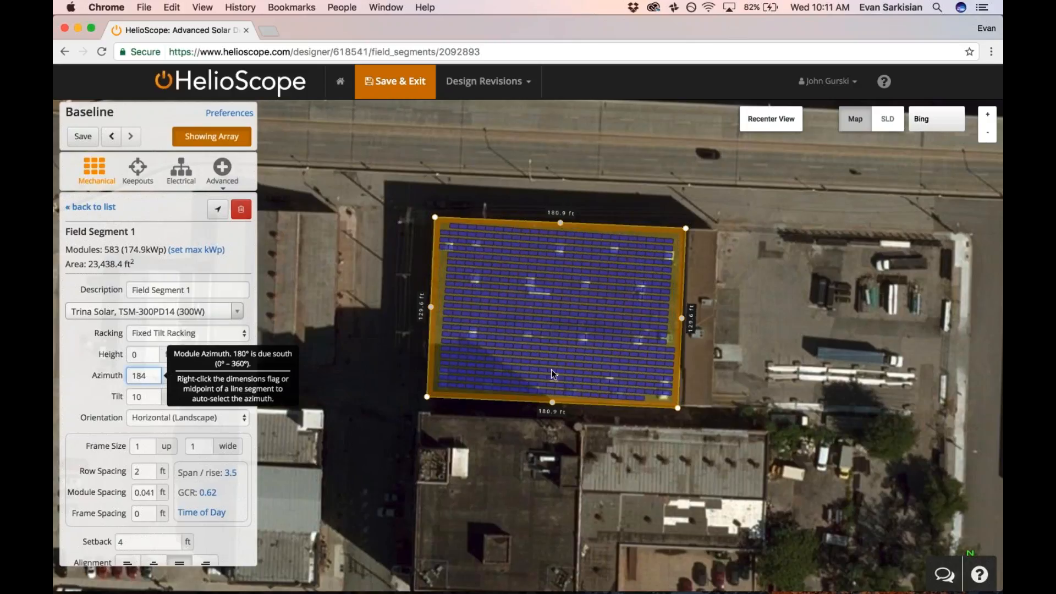
Step: Align the array's azimuth to the field segment's south edge at 182.56°, trying the west edge at 272.56° along the way
{"action": "right_click", "coordinate": [552, 403]}
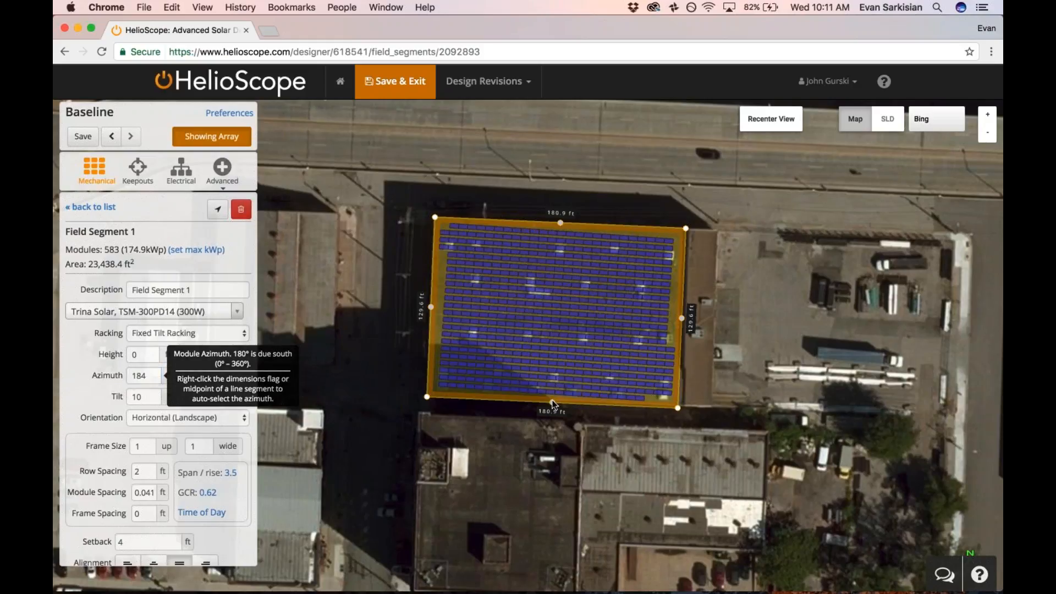
{"action": "right_click", "coordinate": [552, 403]}
{"action": "left_click", "coordinate": [571, 464]}
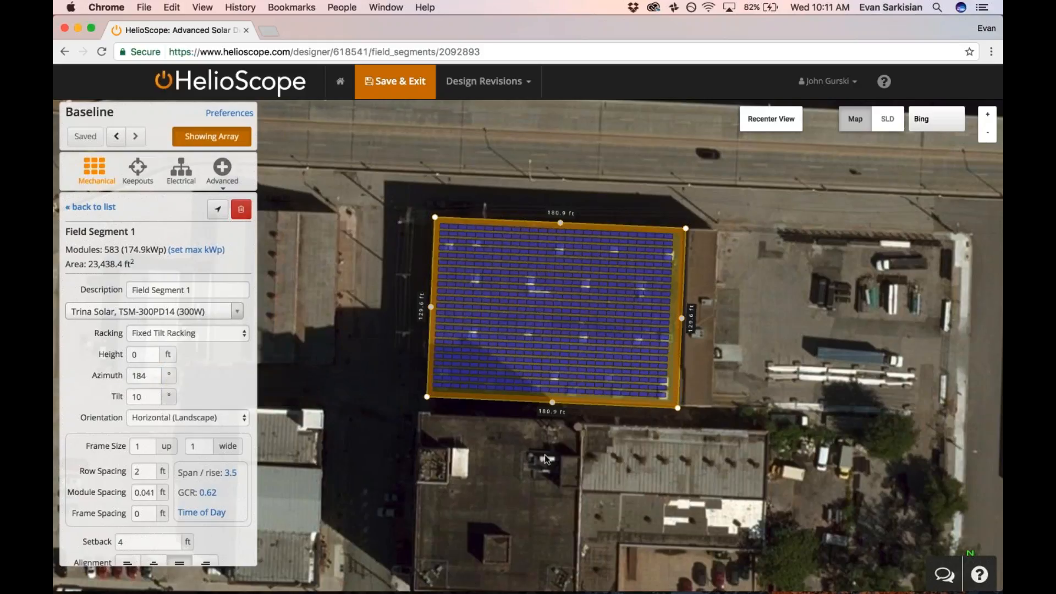
{"action": "right_click", "coordinate": [432, 309]}
{"action": "left_click", "coordinate": [450, 368]}
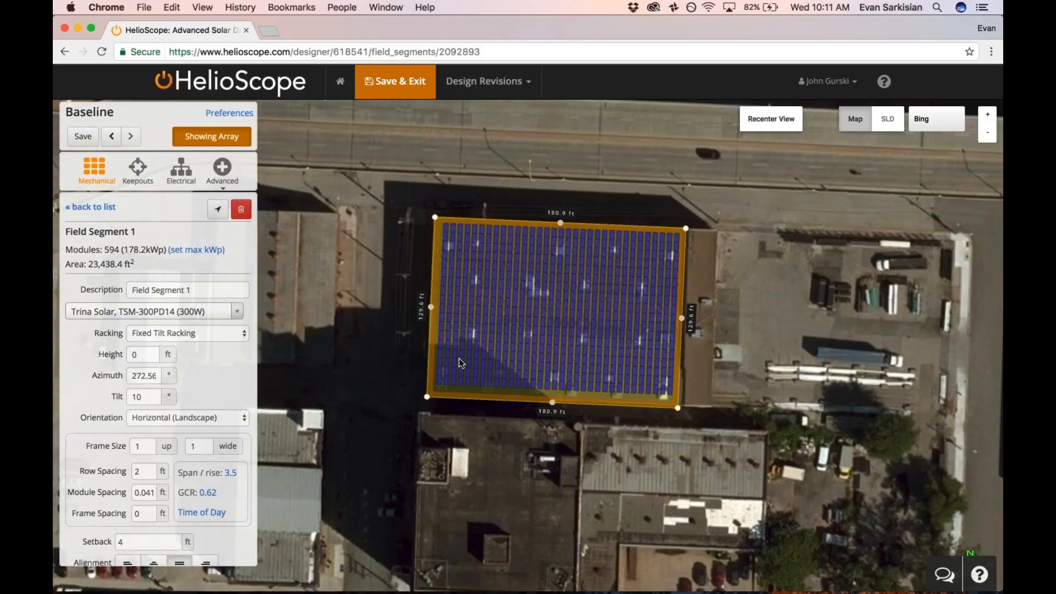
{"action": "right_click", "coordinate": [552, 402]}
{"action": "left_click", "coordinate": [597, 468]}
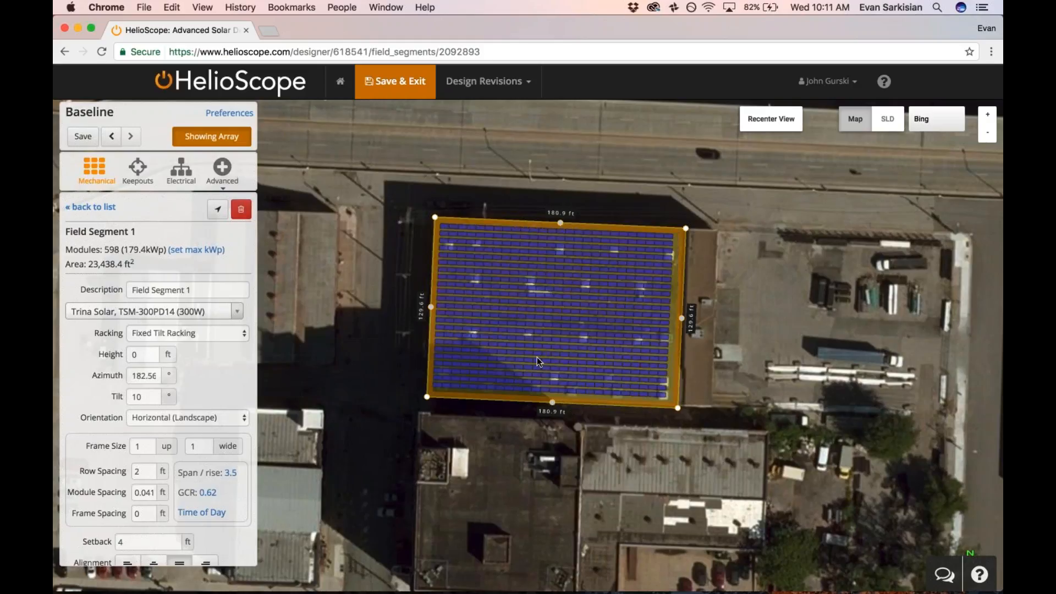
Step: Try a module tilt of 60° and set the tilt back to 10°
{"action": "double_click", "coordinate": [136, 396]}
{"action": "type", "text": "60"}
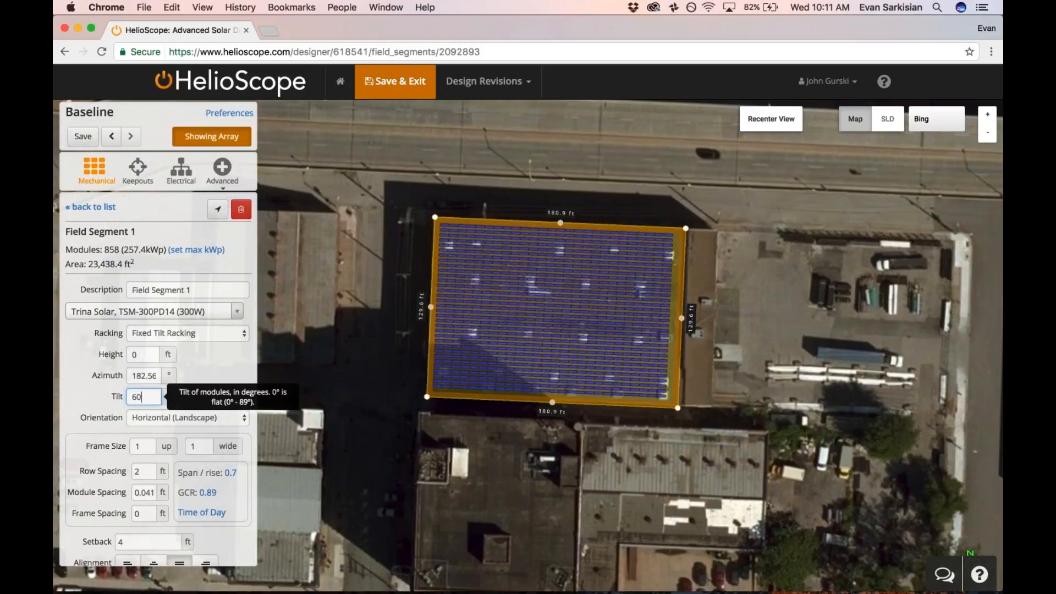
{"action": "scroll", "coordinate": [539, 315], "scroll_direction": "up", "scroll_amount": 5}
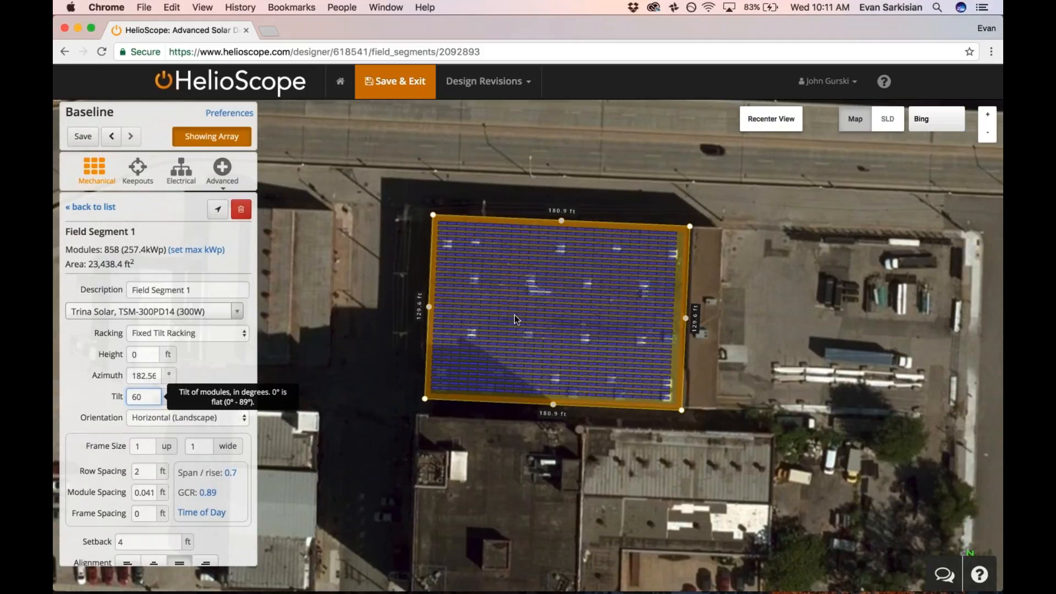
{"action": "key", "text": "super+s"}
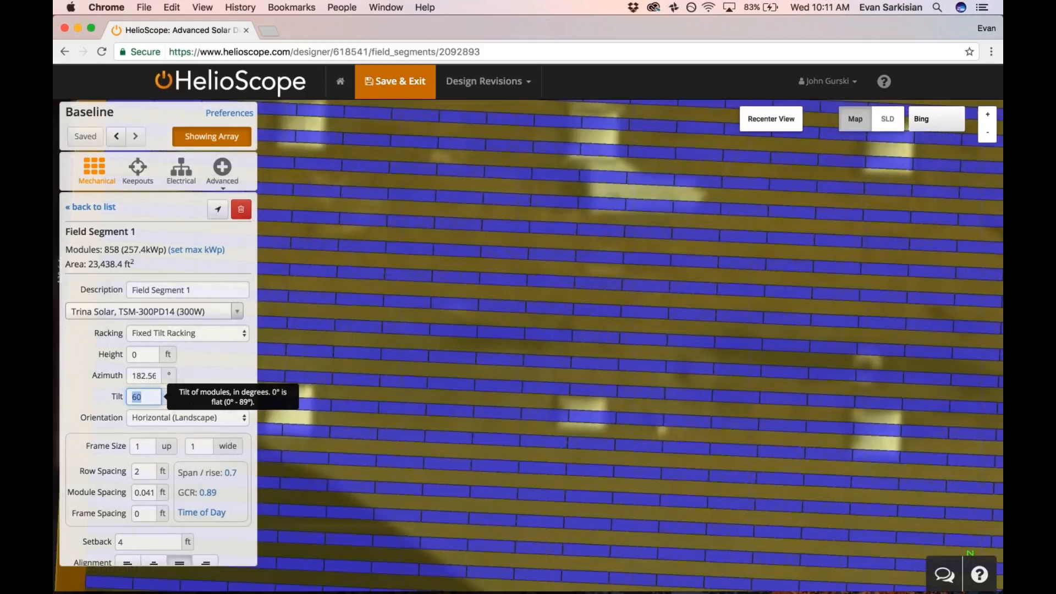
{"action": "type", "text": "10"}
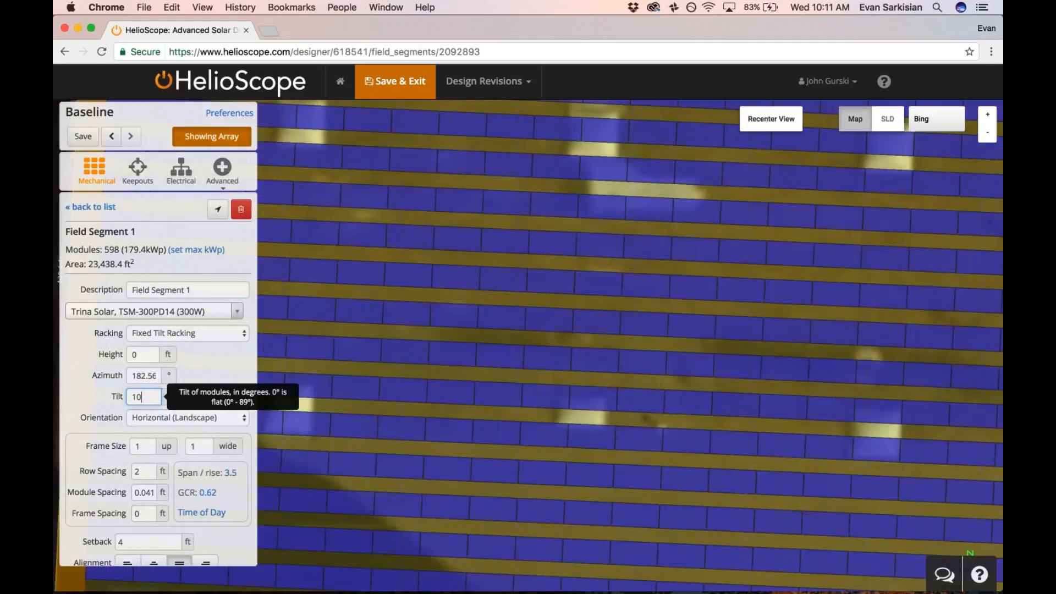
{"action": "scroll", "coordinate": [563, 315], "scroll_direction": "down", "scroll_amount": 5}
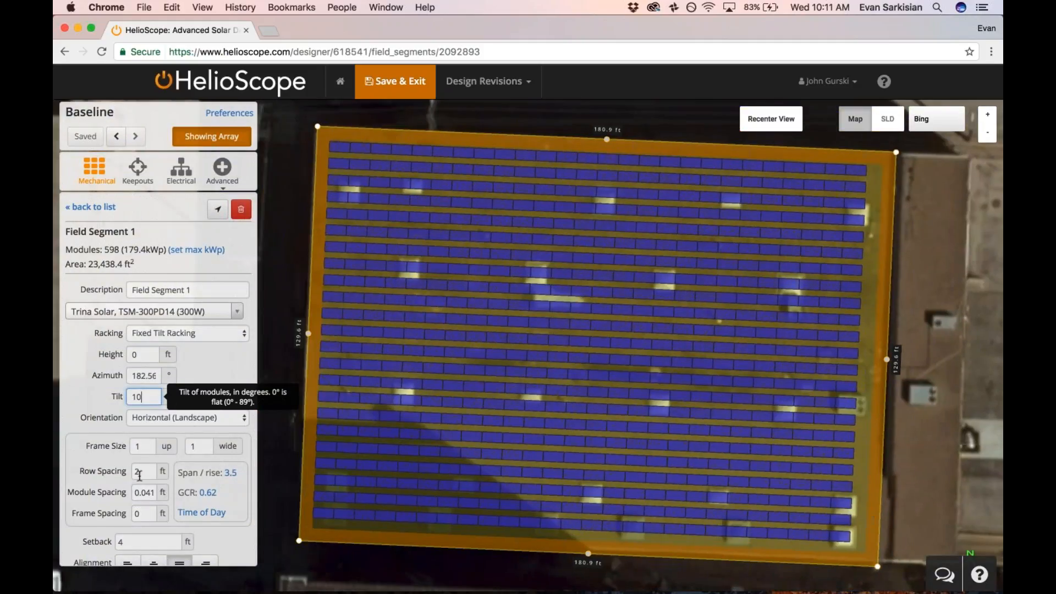
Step: Apply the Time of Day Analysis row spacing for 2015-12-22 from 10:00 AM to 2:00 PM, and reopen and close the analysis
{"action": "double_click", "coordinate": [137, 473]}
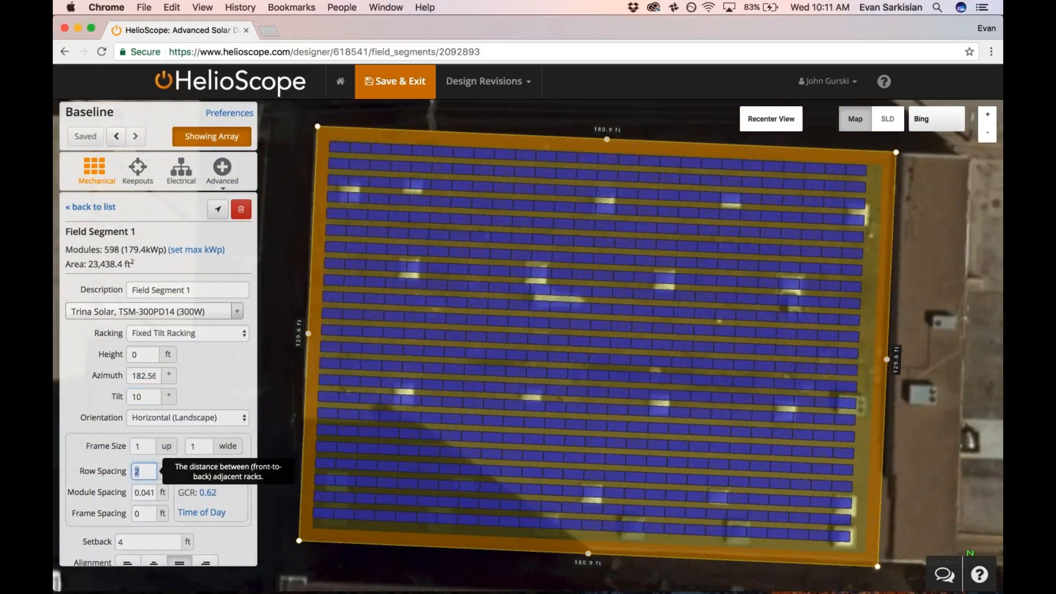
{"action": "left_click", "coordinate": [211, 524]}
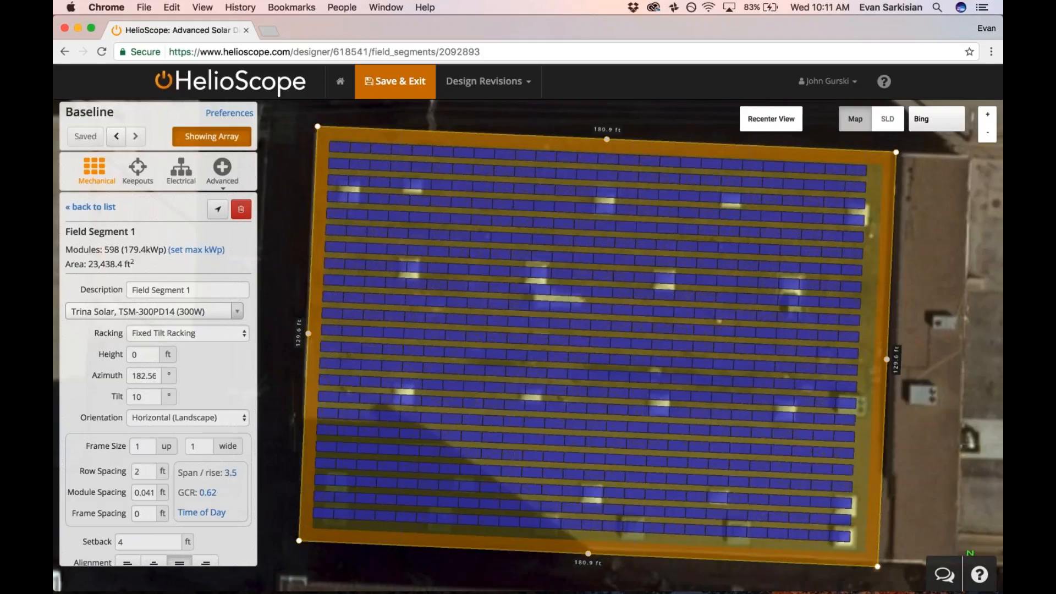
{"action": "left_click", "coordinate": [214, 514]}
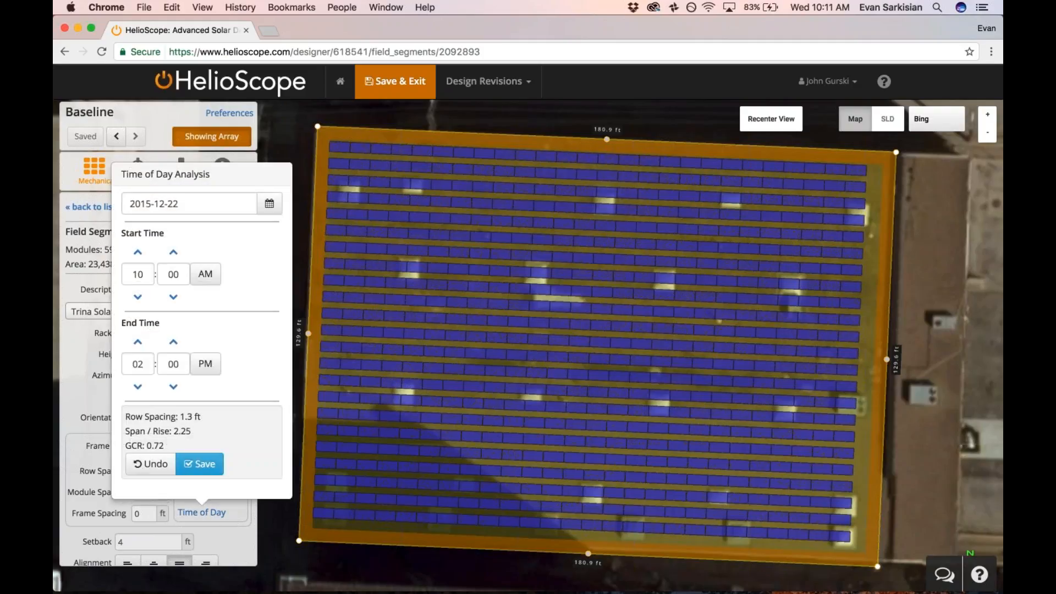
{"action": "left_click", "coordinate": [199, 464]}
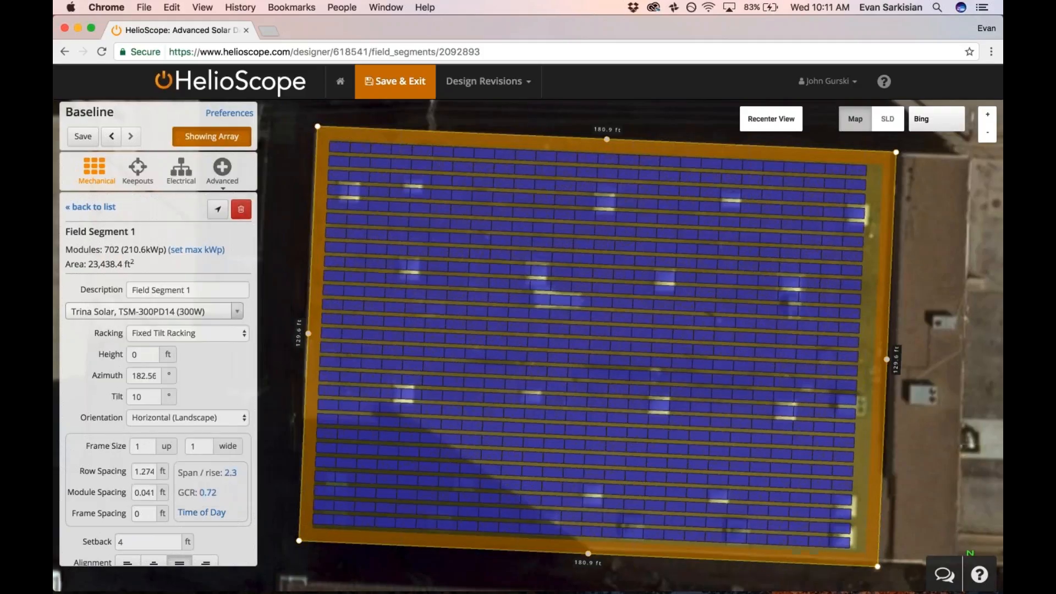
{"action": "left_click", "coordinate": [207, 520]}
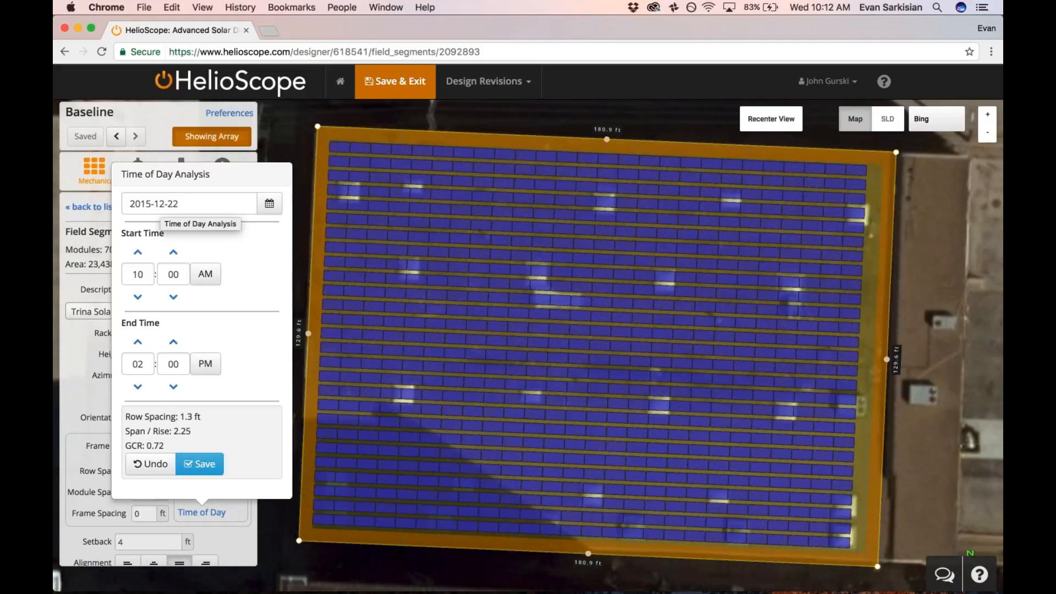
{"action": "left_click", "coordinate": [156, 464]}
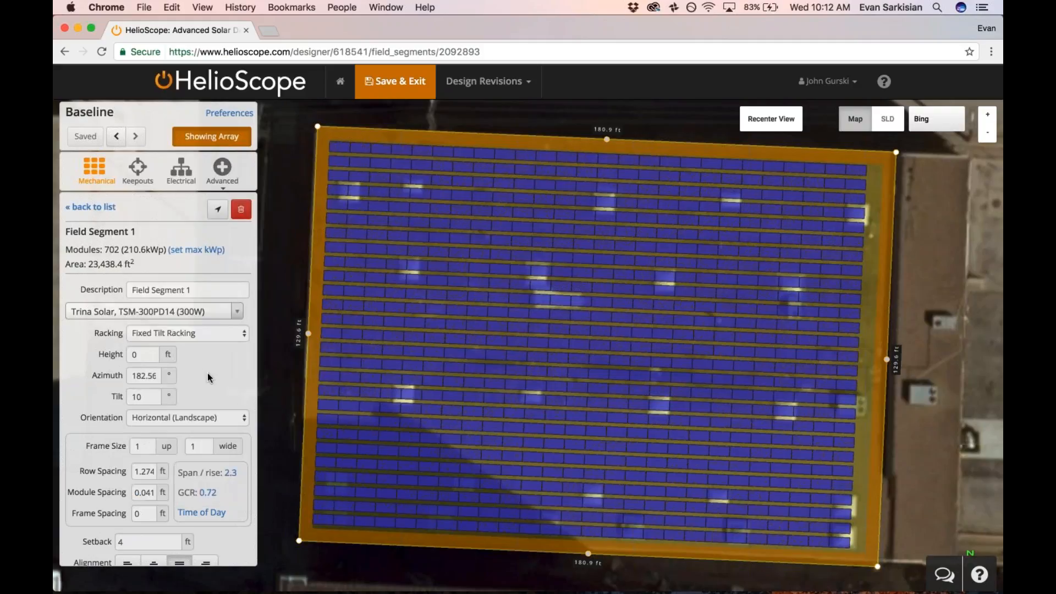
Step: Set the module tilt to 15° and apply the row spacing recalculated by the Time of Day Analysis
{"action": "double_click", "coordinate": [142, 396]}
{"action": "type", "text": "15"}
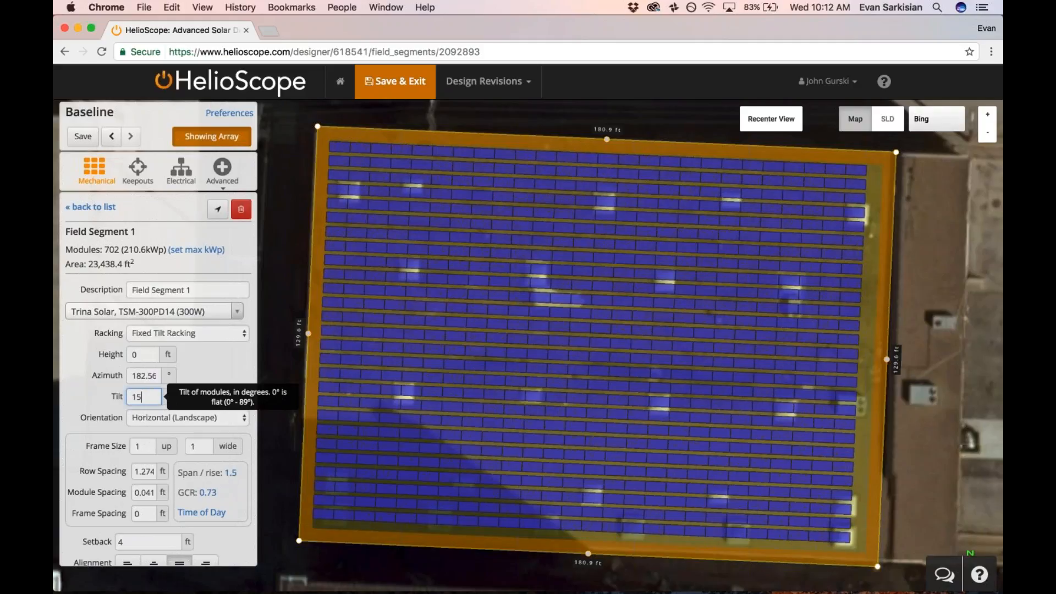
{"action": "left_click", "coordinate": [202, 512]}
{"action": "left_click", "coordinate": [209, 461]}
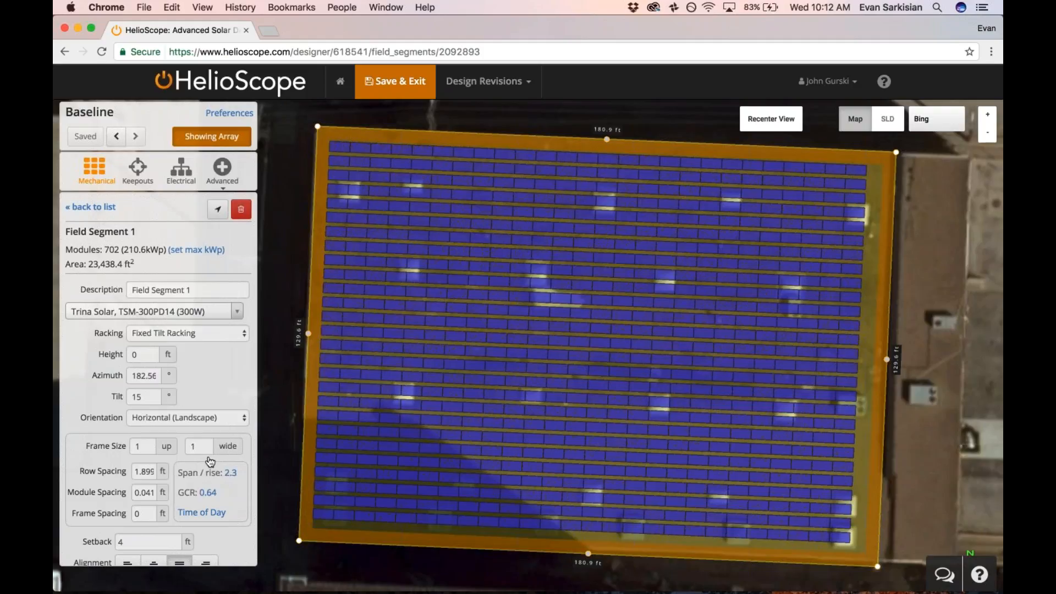
Step: Hide the array and draw a square keepout about 7.2 by 7.2 ft around the skylight at the roof's northwest corner
{"action": "left_click", "coordinate": [137, 167]}
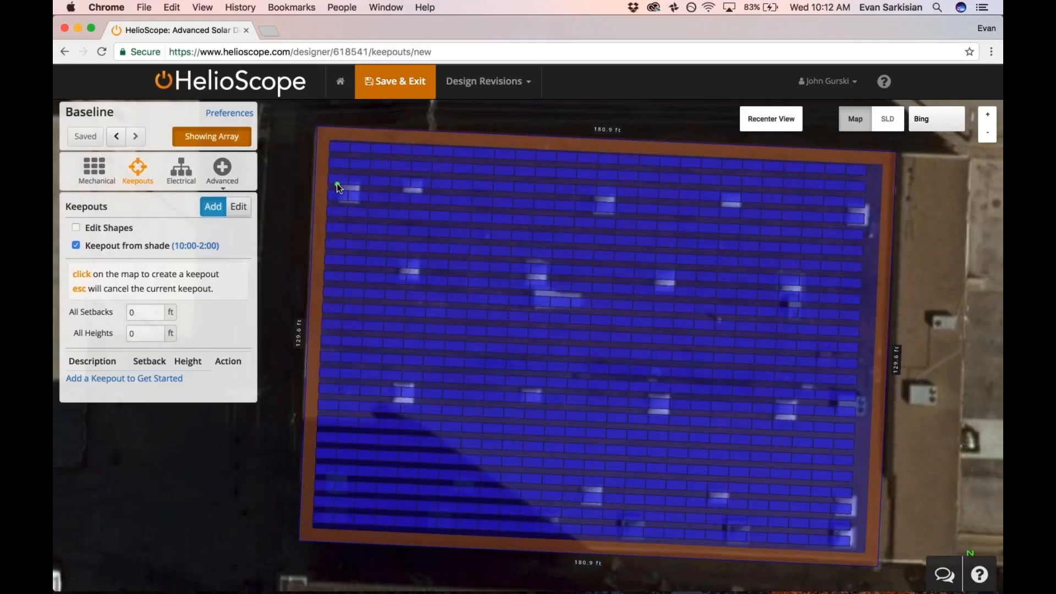
{"action": "key", "text": "m"}
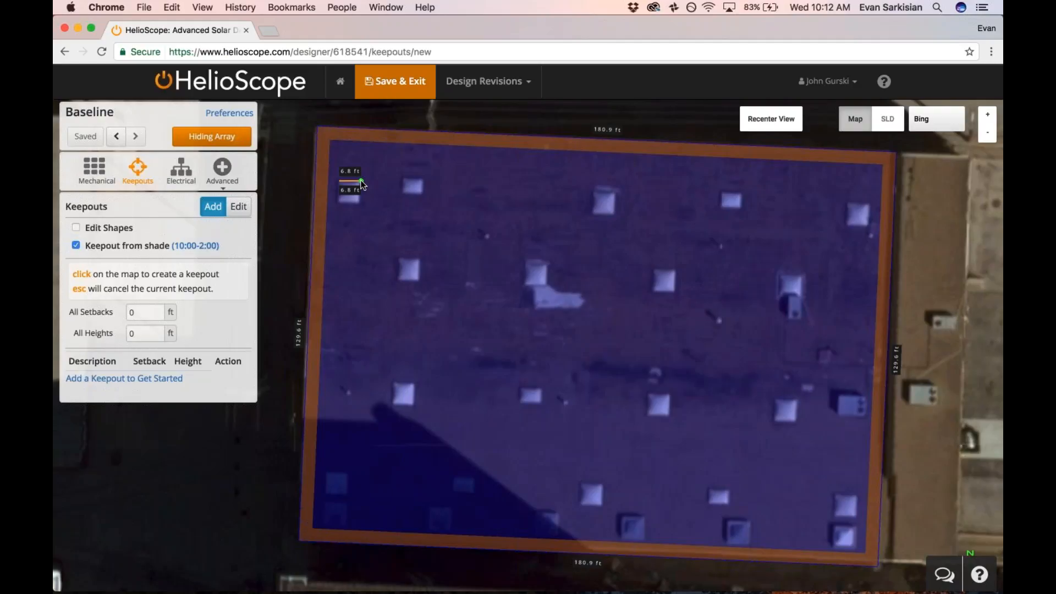
{"action": "scroll", "coordinate": [359, 186], "scroll_direction": "up", "scroll_amount": 3}
{"action": "left_click_drag", "start_coordinate": [355, 186], "coordinate": [464, 177]}
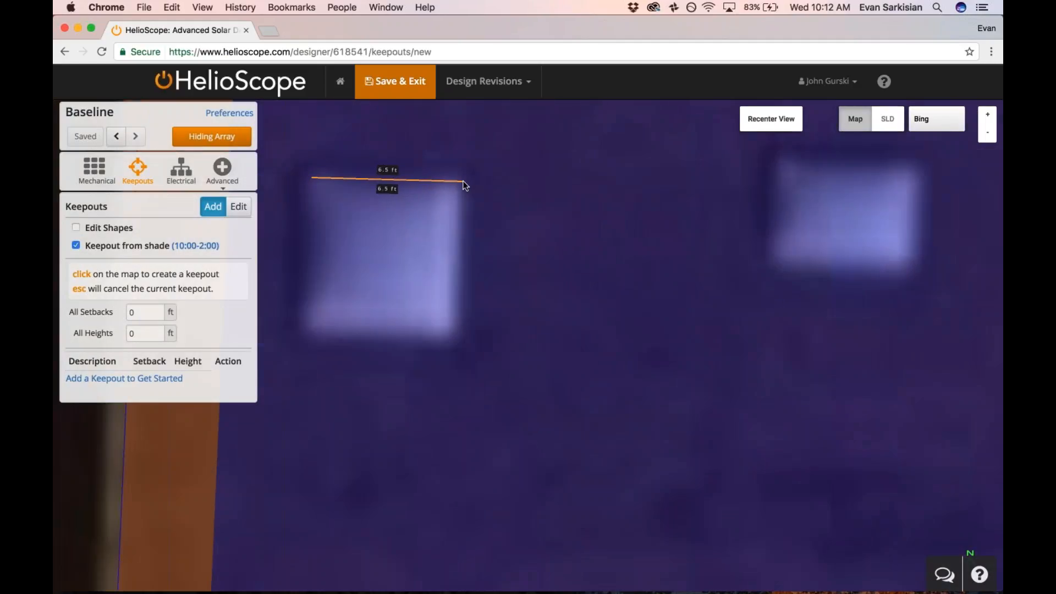
{"action": "left_click", "coordinate": [303, 168]}
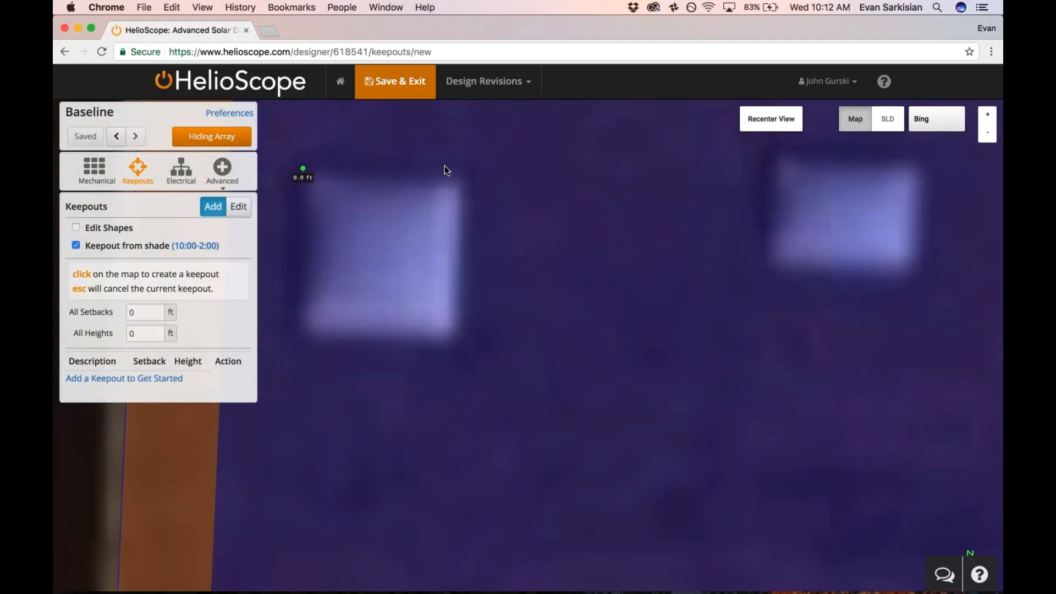
{"action": "left_click", "coordinate": [470, 168]}
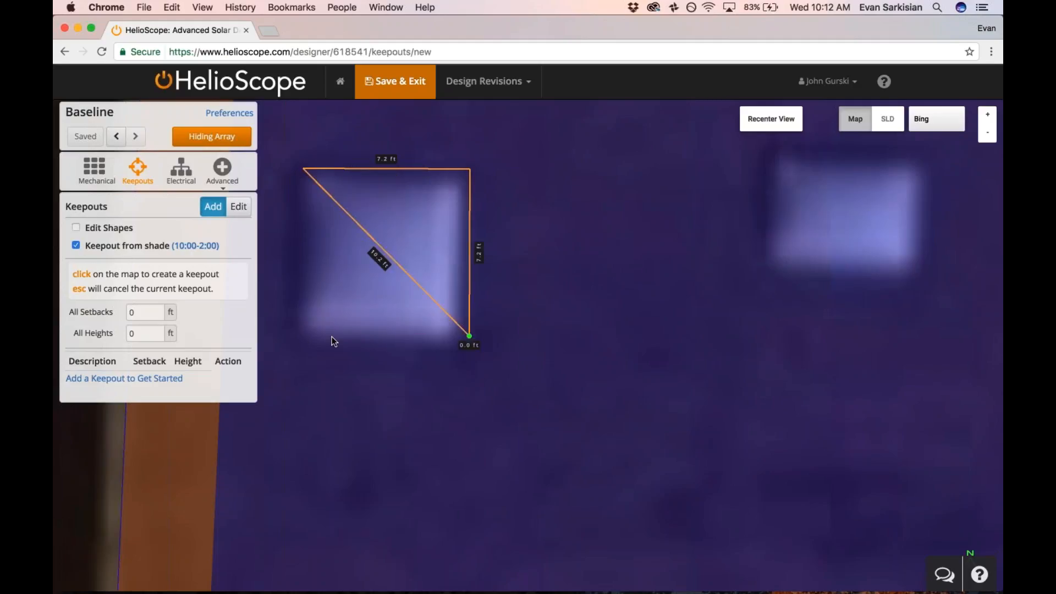
{"action": "left_click", "coordinate": [302, 335]}
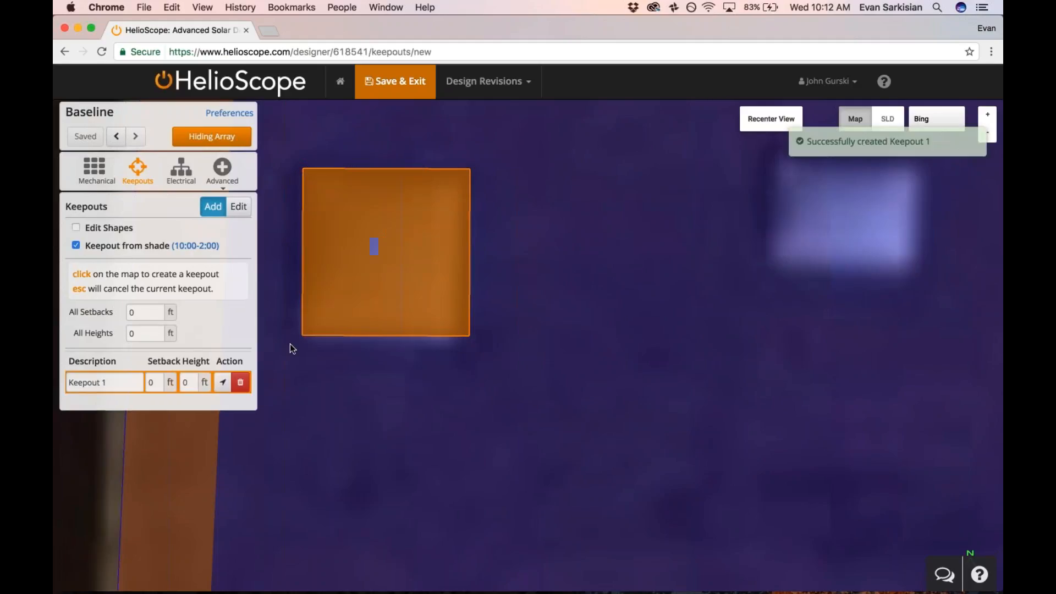
Step: Give the new keepout a 0.5 ft setback and a 0.5 ft height
{"action": "type", "text": ".5"}
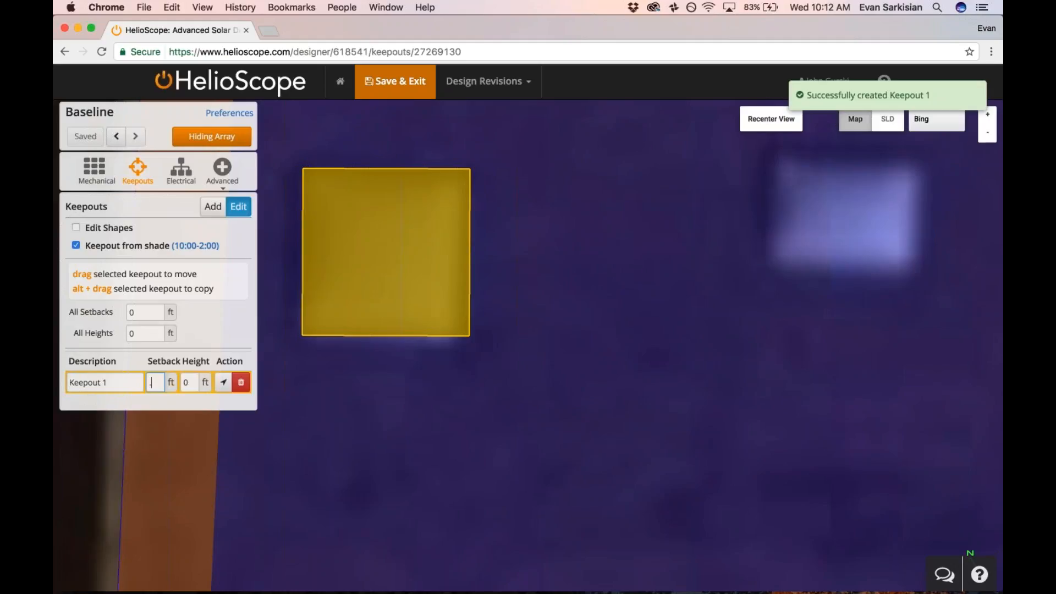
{"action": "key", "text": "Tab"}
{"action": "type", "text": "1"}
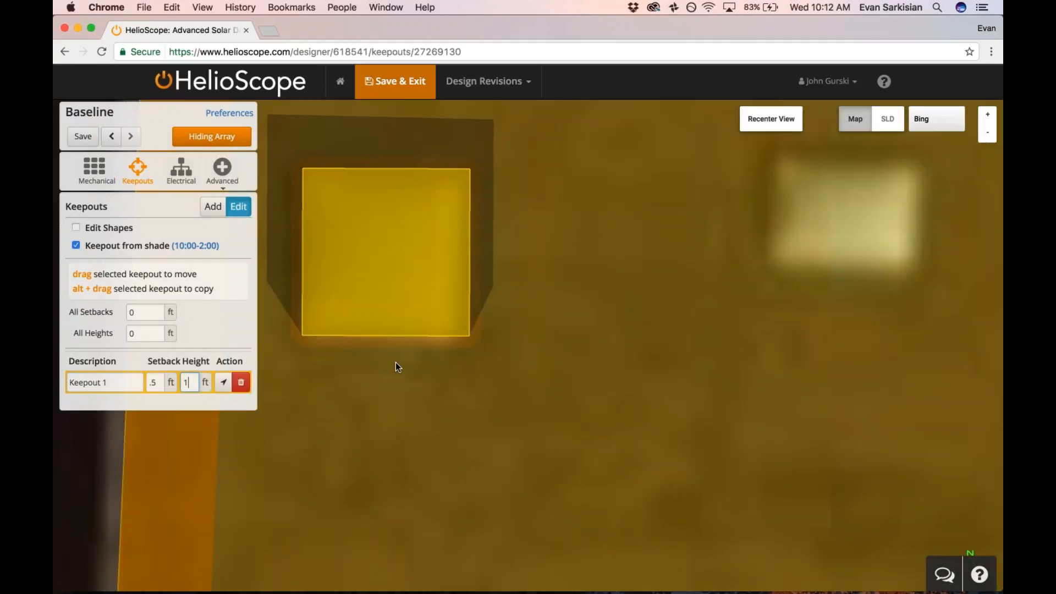
{"action": "scroll", "coordinate": [395, 361], "scroll_direction": "down", "scroll_amount": 3}
{"action": "key", "text": "BackSpace"}
{"action": "type", "text": ".5"}
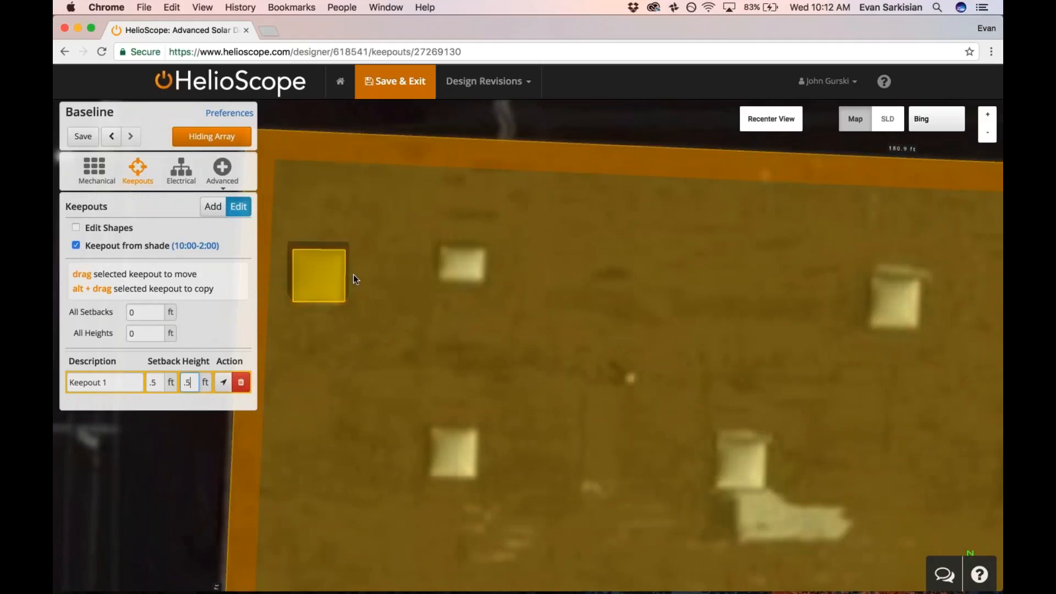
Step: Copy the keepout onto the westernmost skylight of the second row and the third skylight of the north row
{"action": "scroll", "coordinate": [378, 281], "scroll_direction": "down", "scroll_amount": 2}
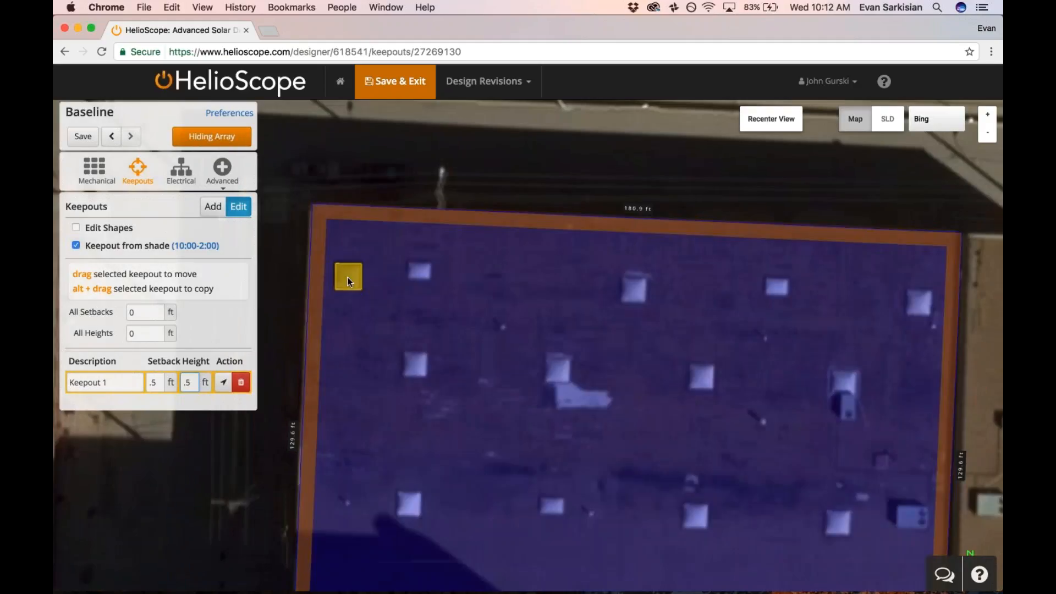
{"action": "left_click_drag", "start_coordinate": [413, 371], "coordinate": [411, 364]}
{"action": "left_click_drag", "start_coordinate": [606, 301], "coordinate": [632, 289]}
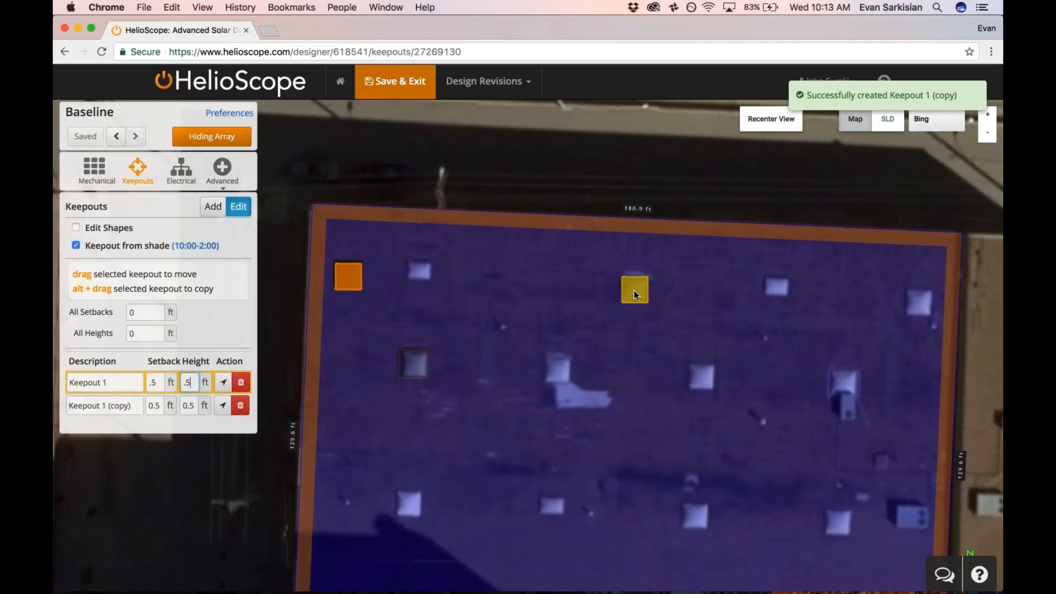
{"action": "left_click", "coordinate": [572, 223]}
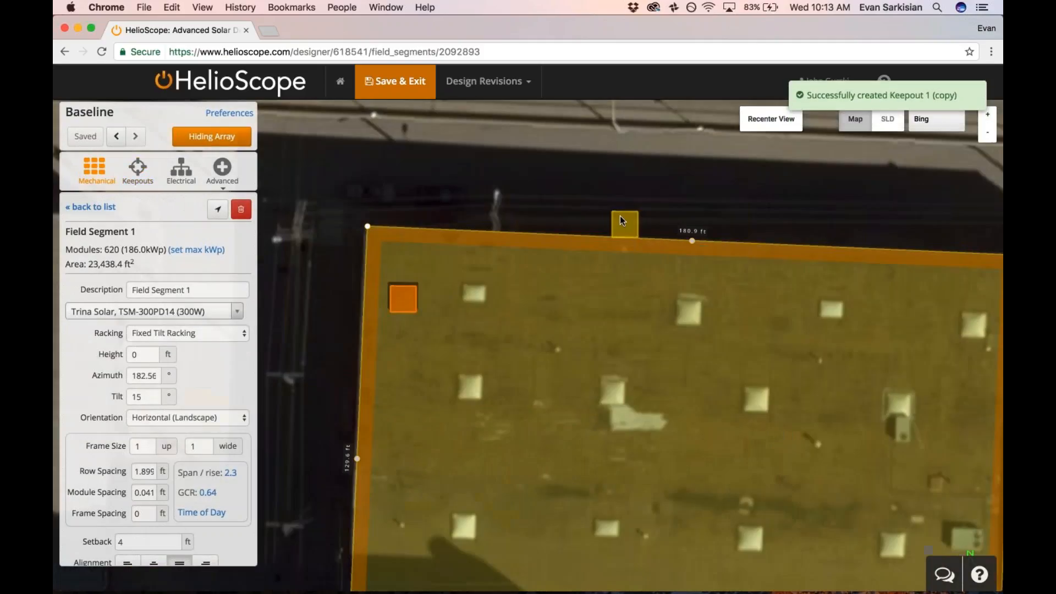
{"action": "left_click_drag", "start_coordinate": [619, 215], "coordinate": [474, 391]}
{"action": "left_click_drag", "start_coordinate": [619, 344], "coordinate": [691, 312]}
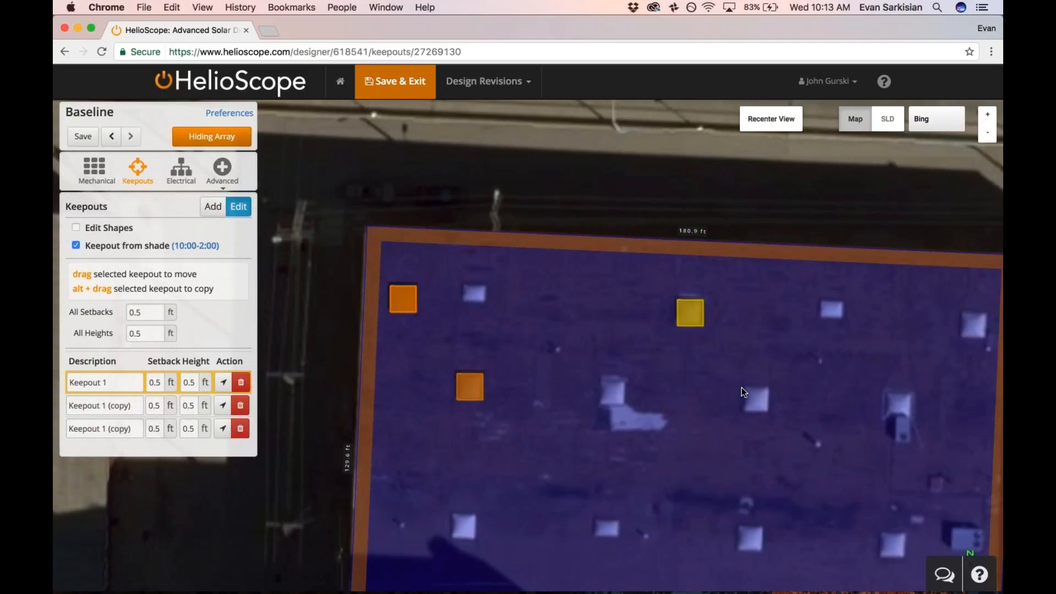
Step: Copy the square keepout onto the two easternmost skylights of the second row and the skylight at the roof's northeast corner
{"action": "key", "text": "super+v"}
{"action": "key", "text": "super+v"}
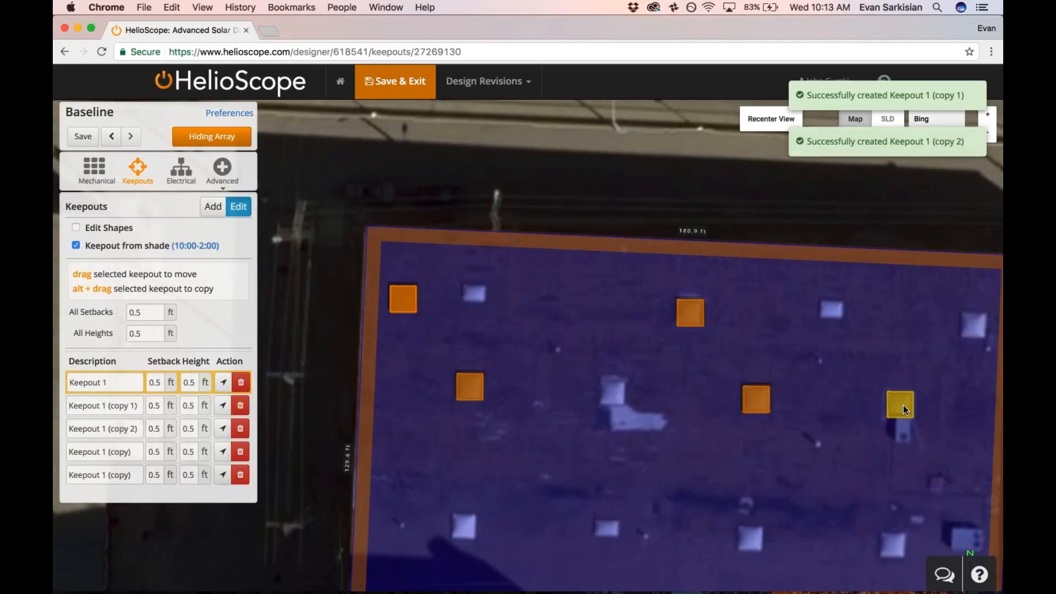
{"action": "left_click_drag", "start_coordinate": [903, 404], "coordinate": [975, 328]}
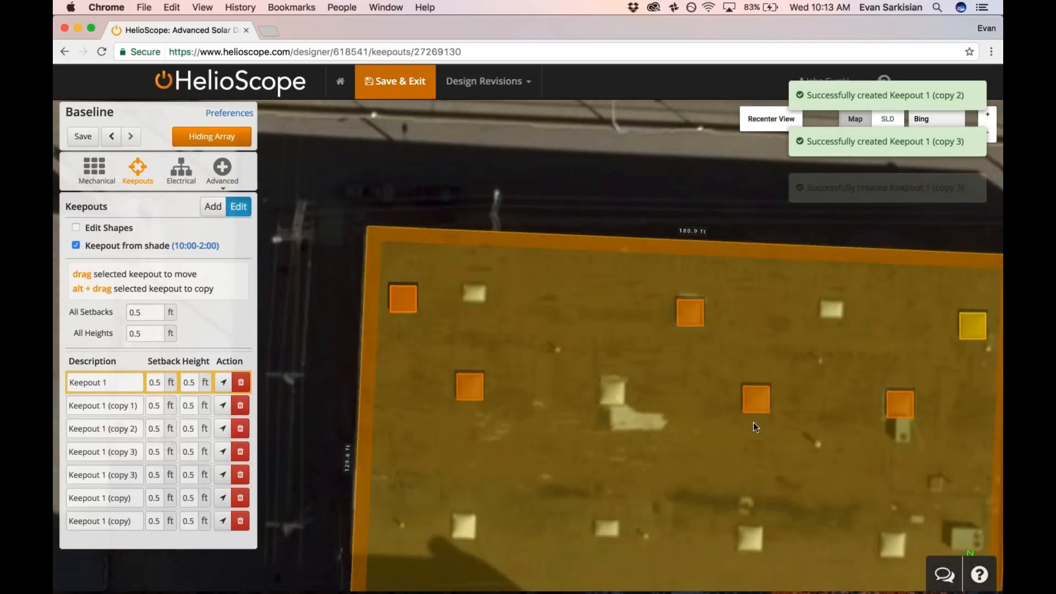
Step: Copy the square keepout onto the westernmost, third and fourth skylights of the third row
{"action": "left_click_drag", "start_coordinate": [753, 423], "coordinate": [770, 198]}
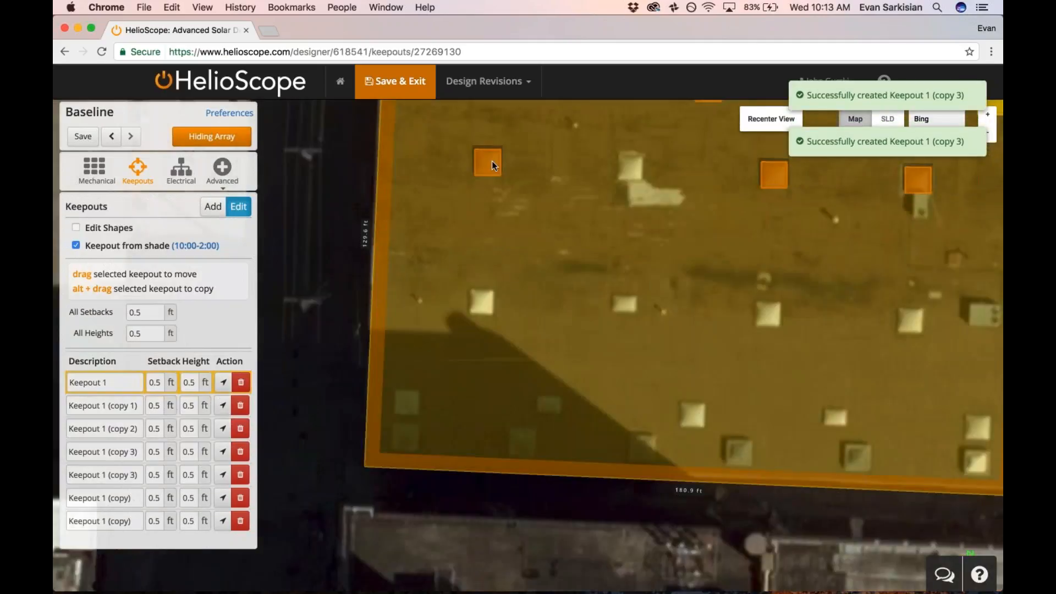
{"action": "left_click_drag", "start_coordinate": [492, 161], "coordinate": [485, 305]}
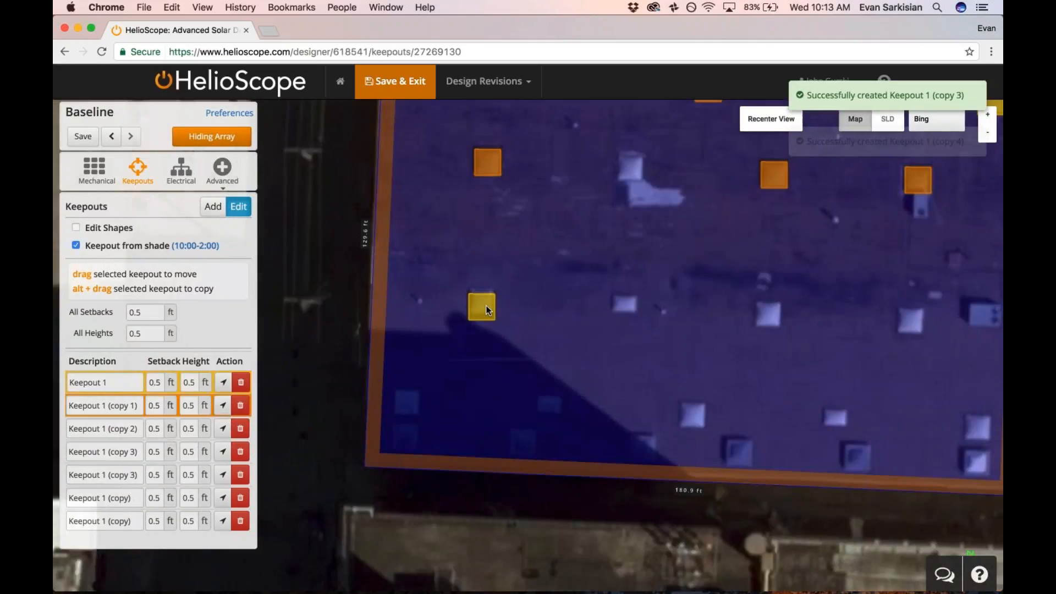
{"action": "left_click_drag", "start_coordinate": [724, 305], "coordinate": [912, 319]}
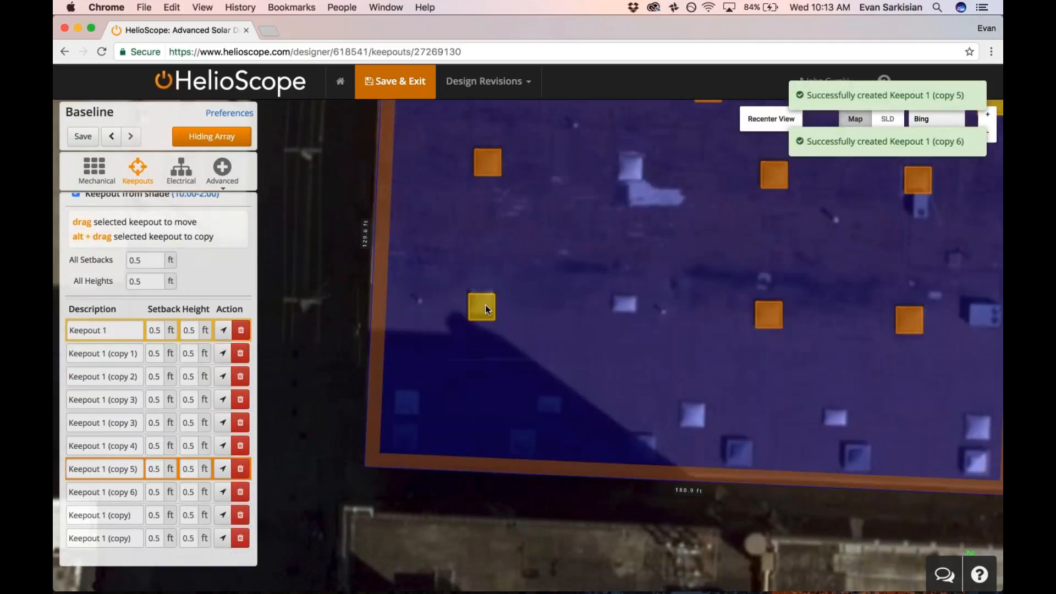
Step: Copy the square keepout onto all the large skylights in the two southernmost rows
{"action": "left_click_drag", "start_coordinate": [484, 306], "coordinate": [431, 438]}
{"action": "left_click_drag", "start_coordinate": [521, 440], "coordinate": [524, 441]}
{"action": "left_click_drag", "start_coordinate": [613, 440], "coordinate": [985, 427]}
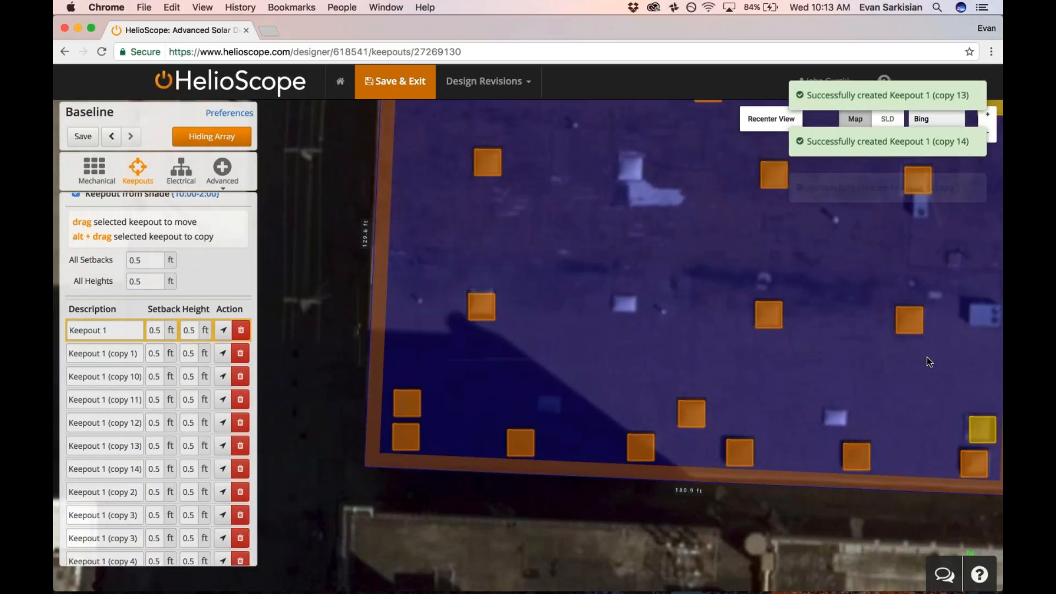
Step: Draw a rectangular keepout about 6.8 by 4.5 ft around the small skylight second from the west in the north row
{"action": "left_click_drag", "start_coordinate": [858, 378], "coordinate": [763, 427]}
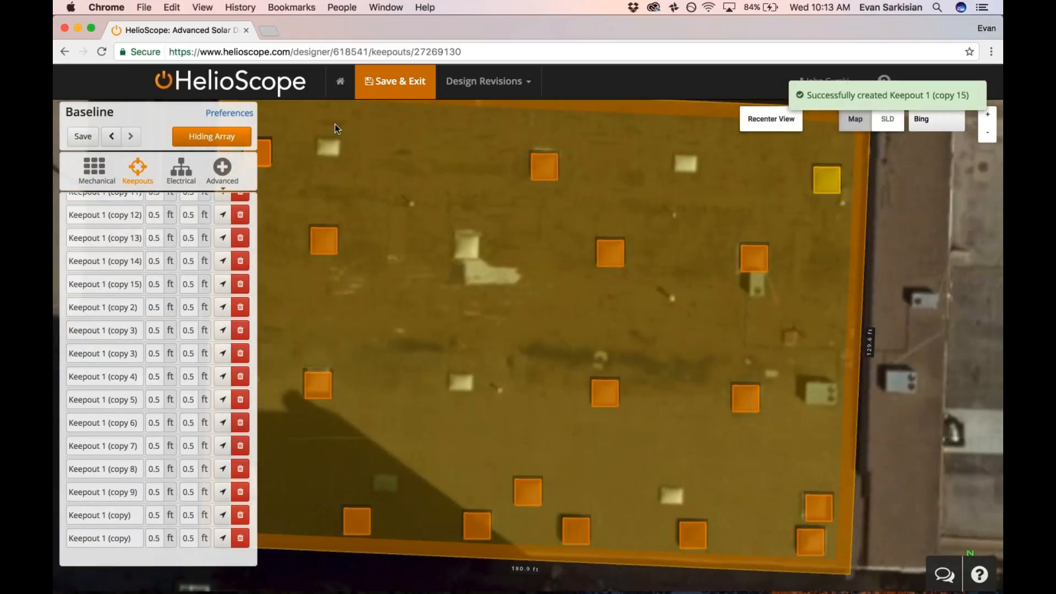
{"action": "key", "text": "n"}
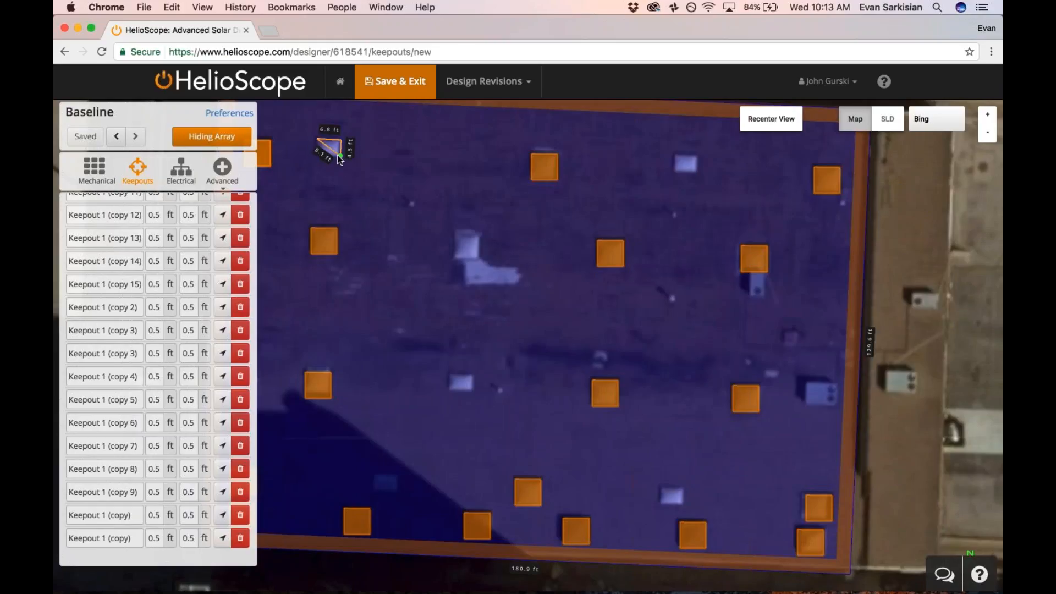
{"action": "left_click", "coordinate": [317, 154]}
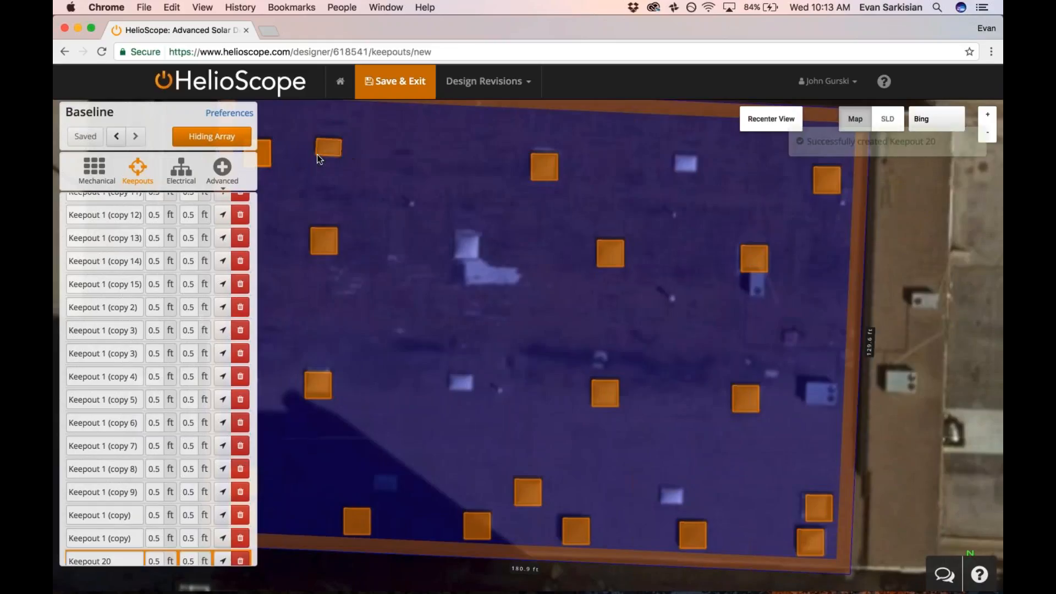
Step: Copy the small keepout onto the four remaining small skylights and a square keepout onto the second row's uncovered skylight
{"action": "key", "text": "super+c"}
{"action": "key", "text": "super+v"}
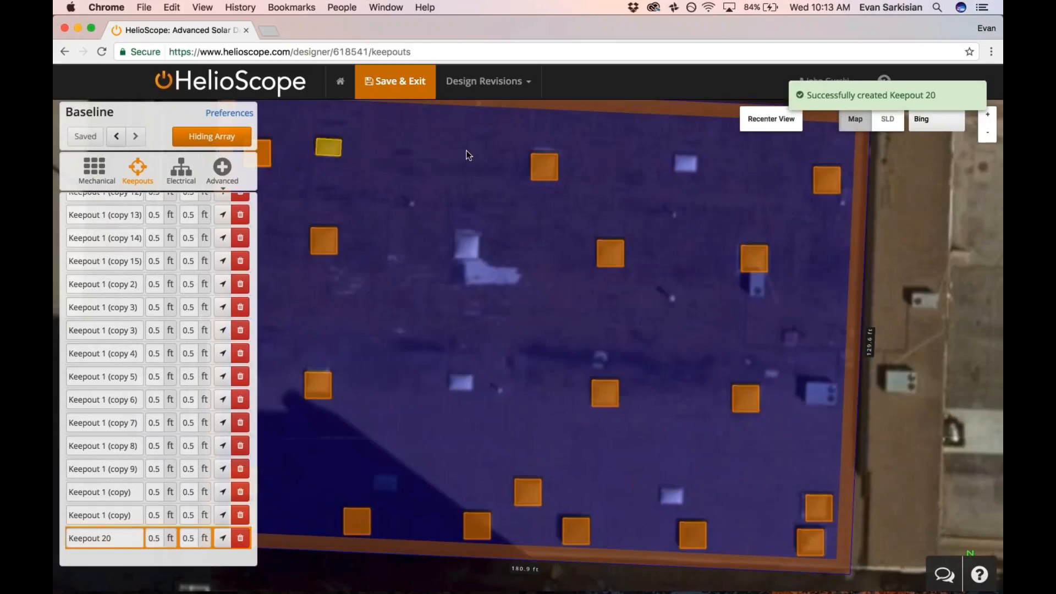
{"action": "left_click", "coordinate": [687, 167]}
{"action": "key", "text": "super+v"}
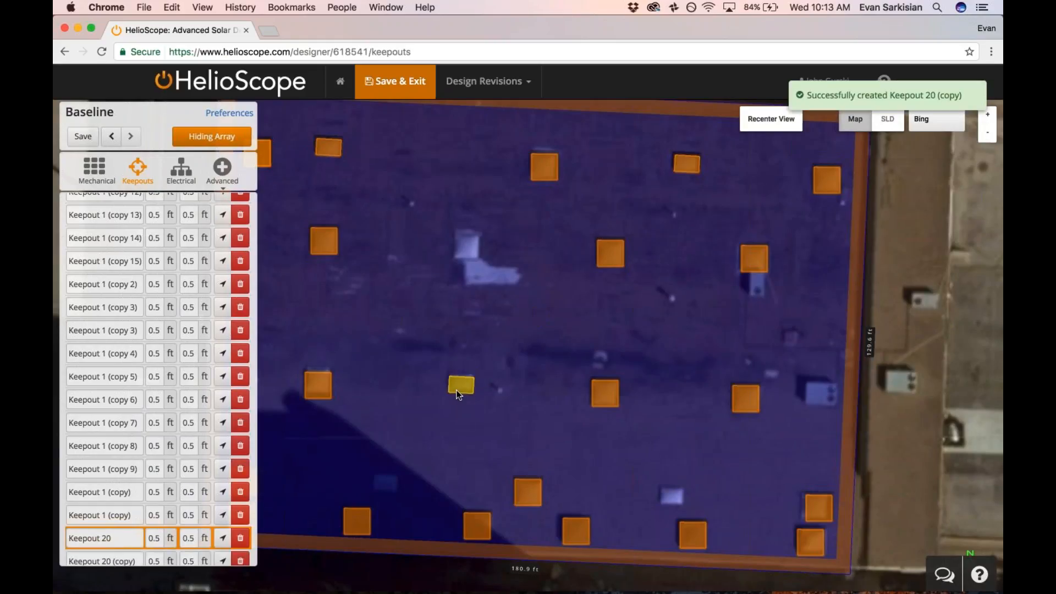
{"action": "left_click", "coordinate": [385, 486]}
{"action": "key", "text": "super+v"}
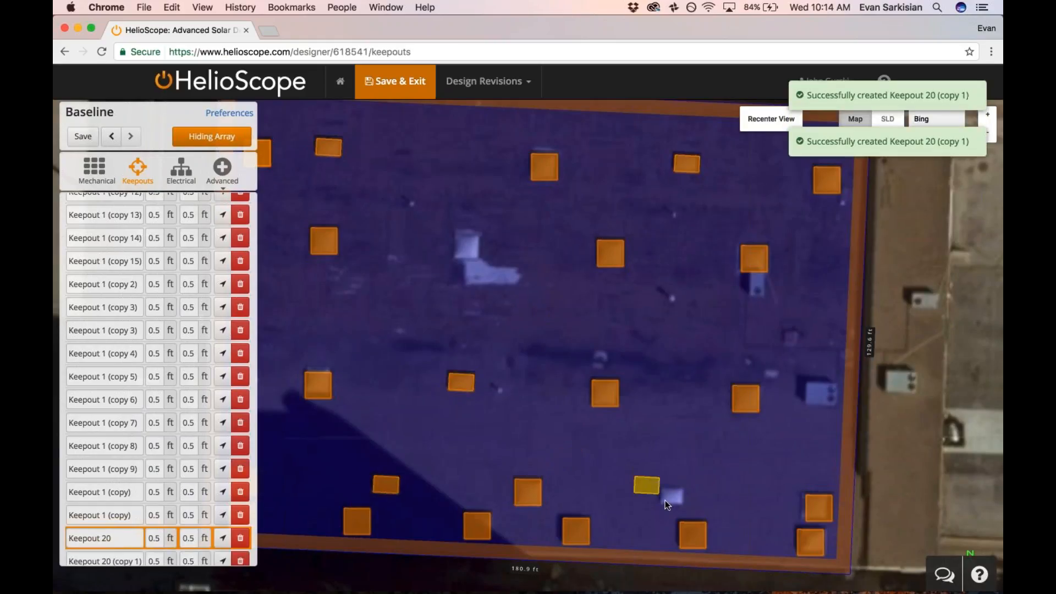
{"action": "left_click", "coordinate": [671, 498]}
{"action": "key", "text": "super+v"}
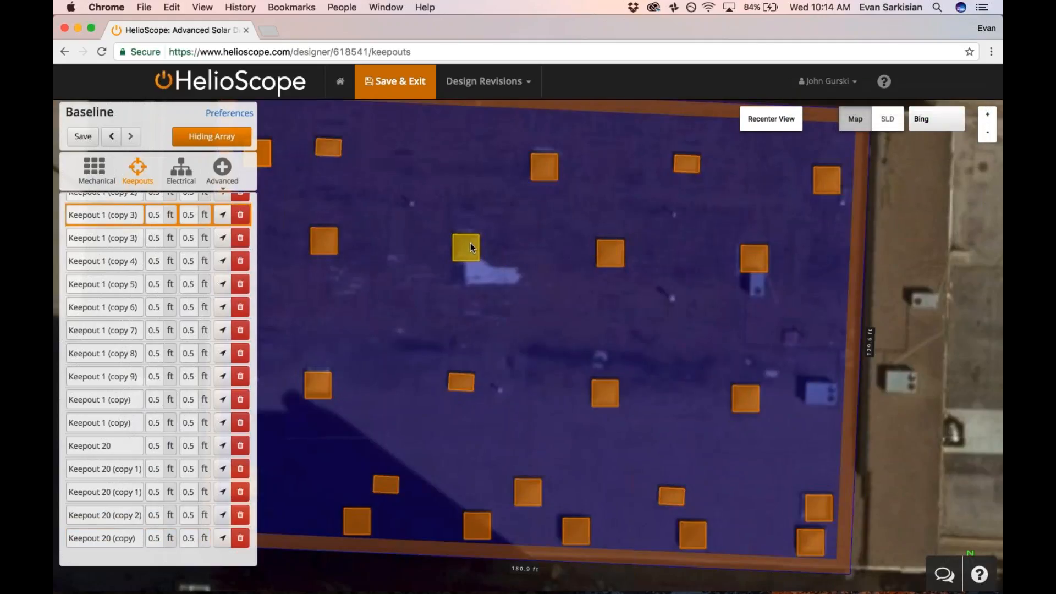
{"action": "left_click", "coordinate": [666, 253]}
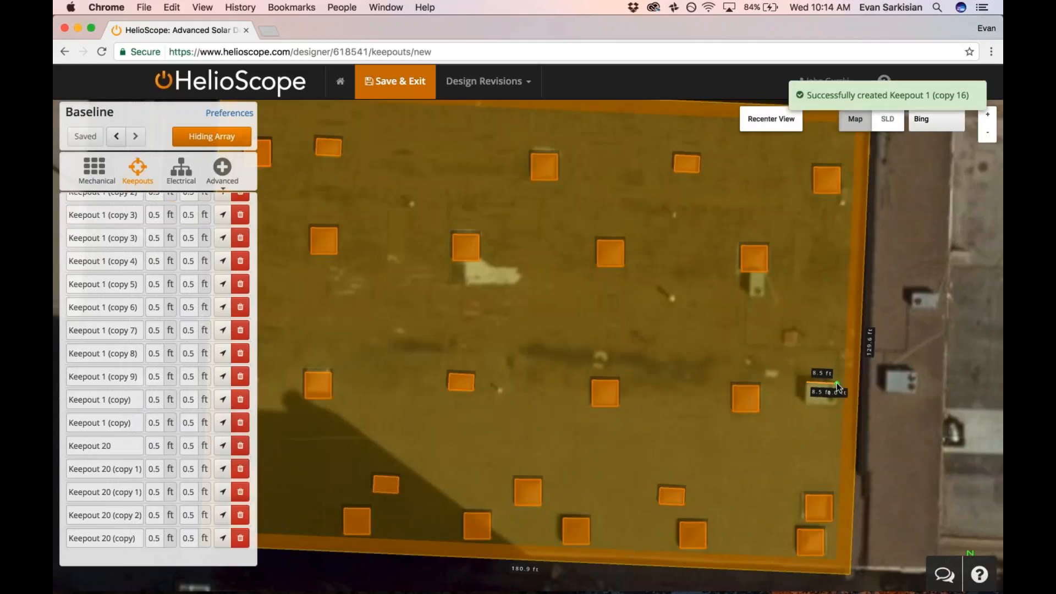
Step: Draw a keepout about 8.5 by 5.1 ft around the rooftop unit near the east edge and set its height to 5 ft
{"action": "left_click", "coordinate": [836, 403]}
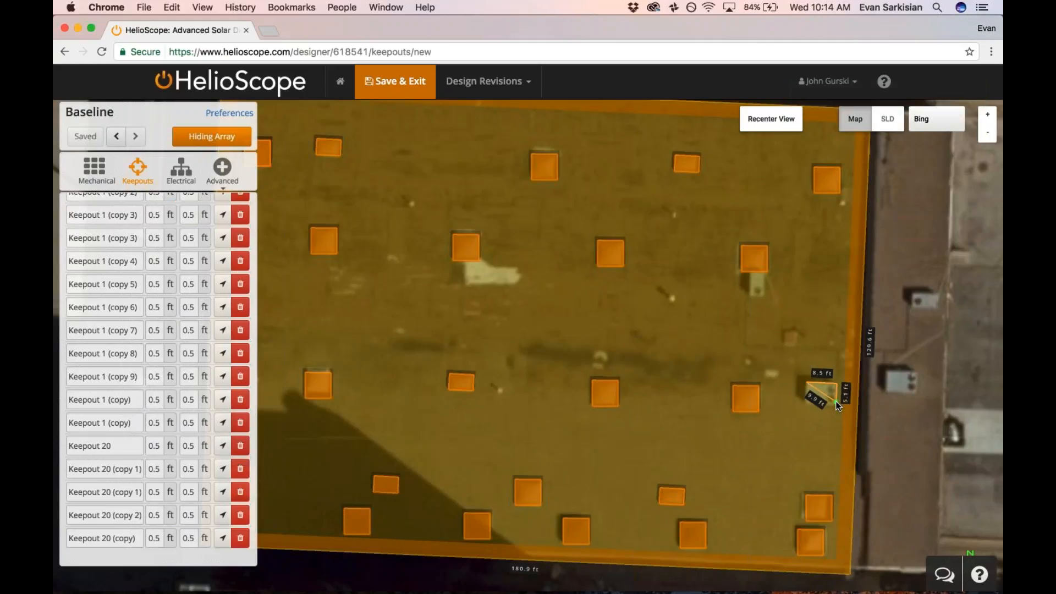
{"action": "left_click", "coordinate": [806, 403]}
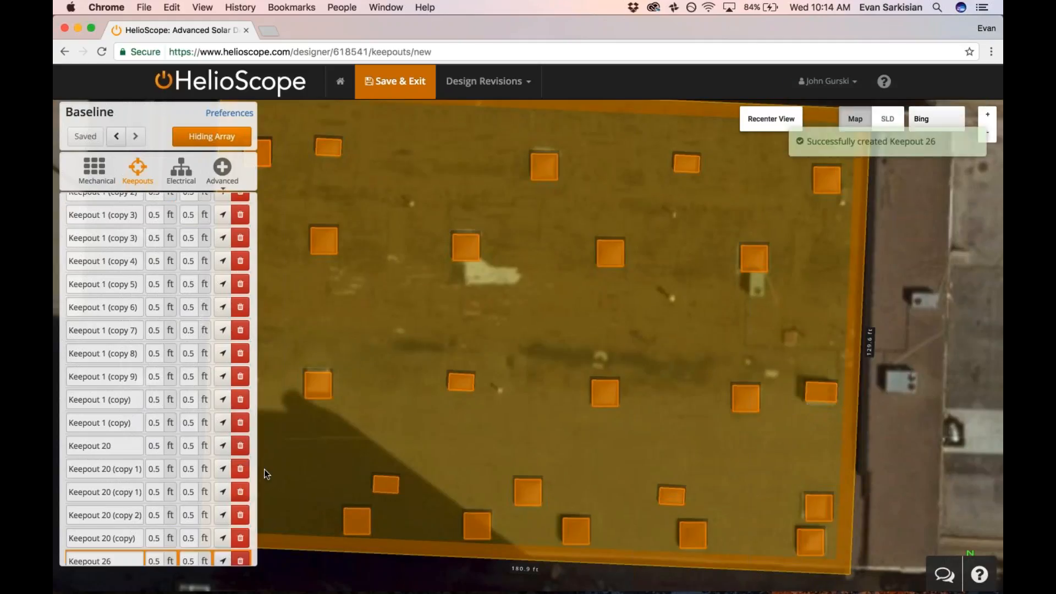
{"action": "double_click", "coordinate": [194, 557]}
{"action": "type", "text": "5"}
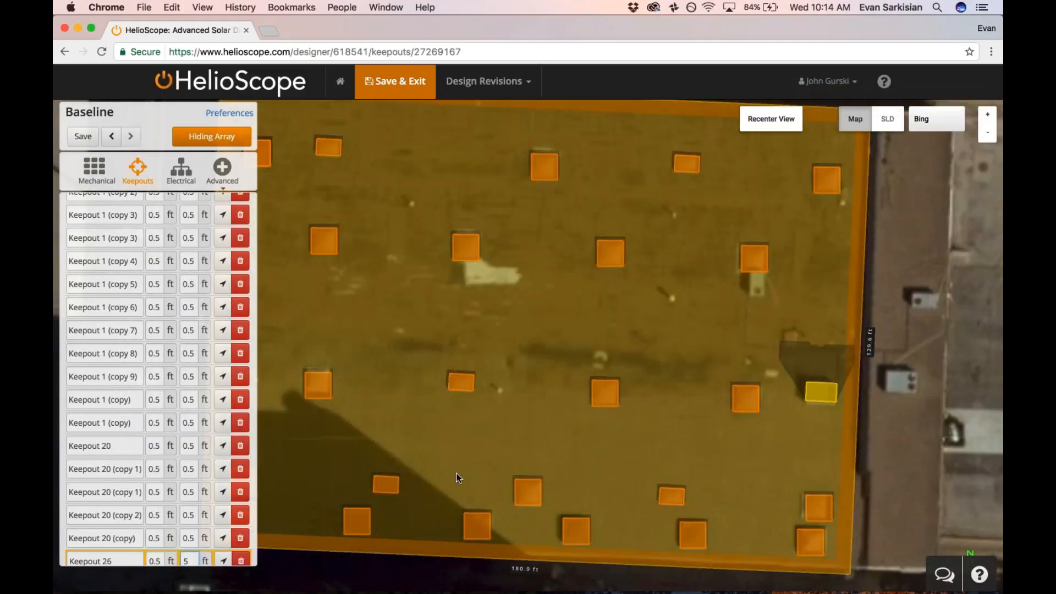
{"action": "left_click", "coordinate": [456, 477]}
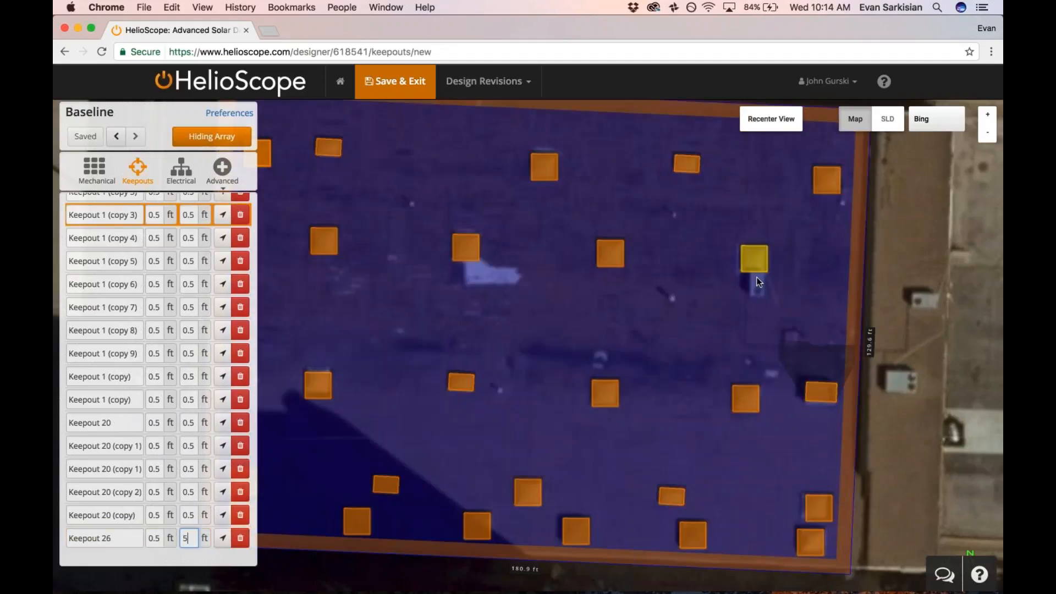
Step: Draw a keepout around the small unit south of the second row's easternmost skylight and set the east-edge unit's keepout height to 3 ft
{"action": "left_click", "coordinate": [749, 295]}
{"action": "left_click", "coordinate": [762, 297]}
{"action": "left_click", "coordinate": [764, 272]}
{"action": "double_click", "coordinate": [189, 539]}
{"action": "type", "text": "3"}
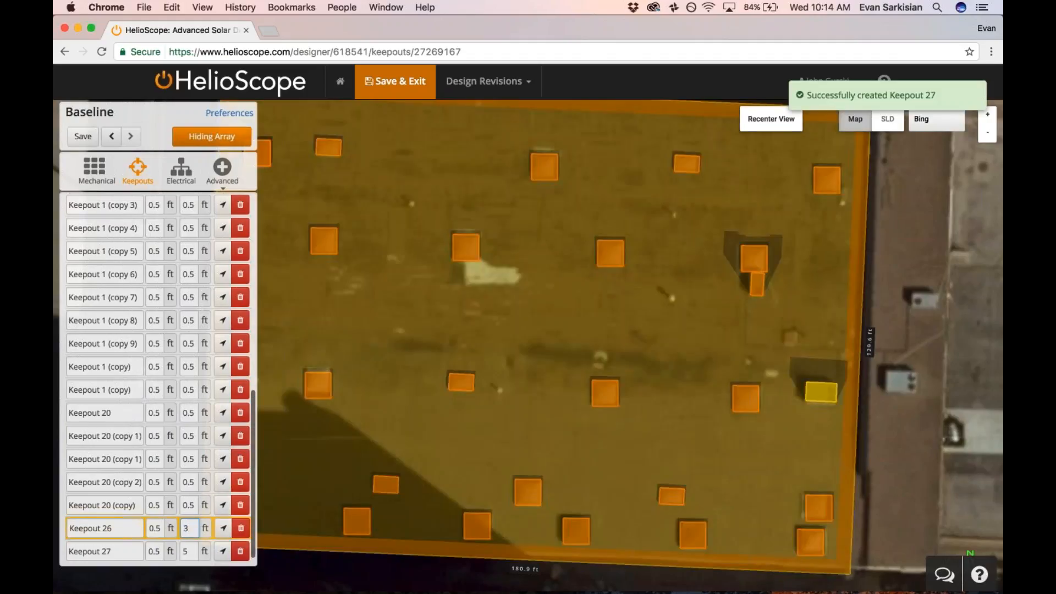
Step: Show the array again and add a straight east-west line keepout across the middle of the roof
{"action": "scroll", "coordinate": [477, 440], "scroll_direction": "down", "scroll_amount": 5}
{"action": "scroll", "coordinate": [213, 259], "scroll_direction": "up", "scroll_amount": 10}
{"action": "left_click", "coordinate": [212, 207]}
{"action": "left_click", "coordinate": [332, 360]}
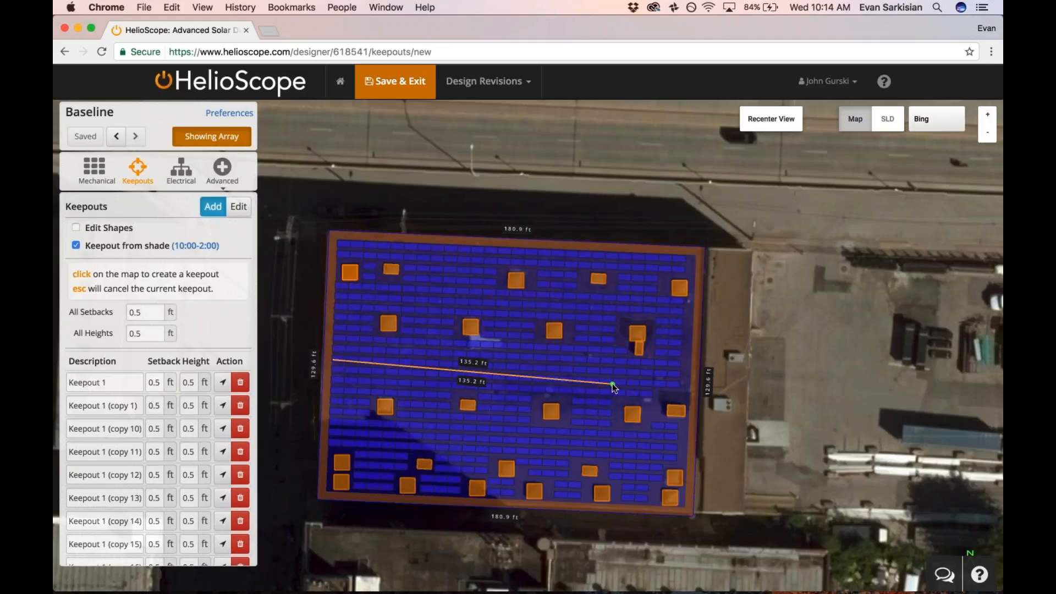
{"action": "double_click", "coordinate": [688, 377]}
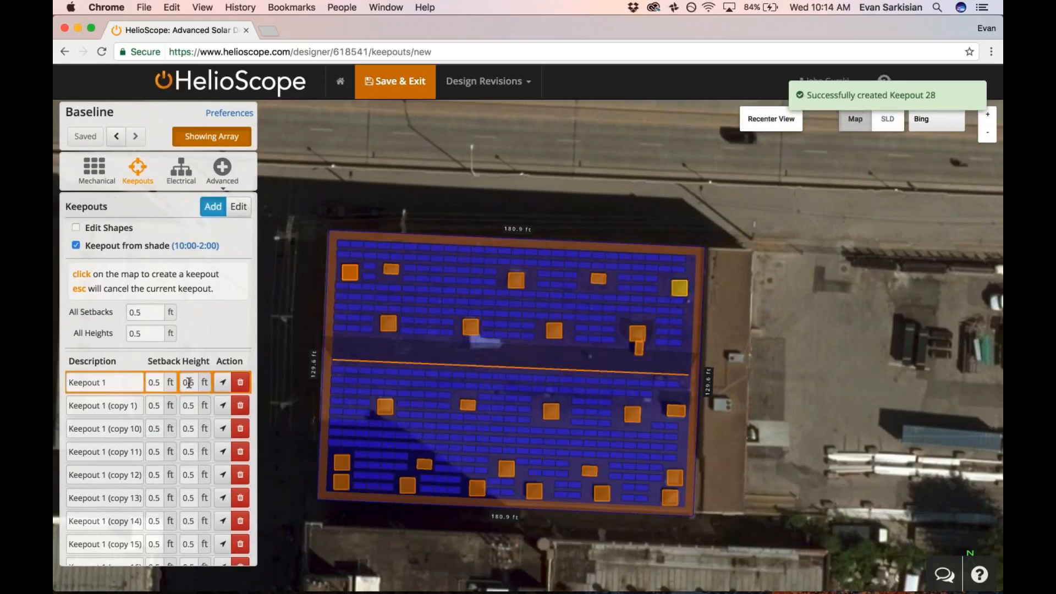
Step: Set the east-west line keepout's height to 0 ft and draw a north-south line keepout through the middle of the roof
{"action": "scroll", "coordinate": [189, 538], "scroll_direction": "down", "scroll_amount": 10}
{"action": "double_click", "coordinate": [188, 537]}
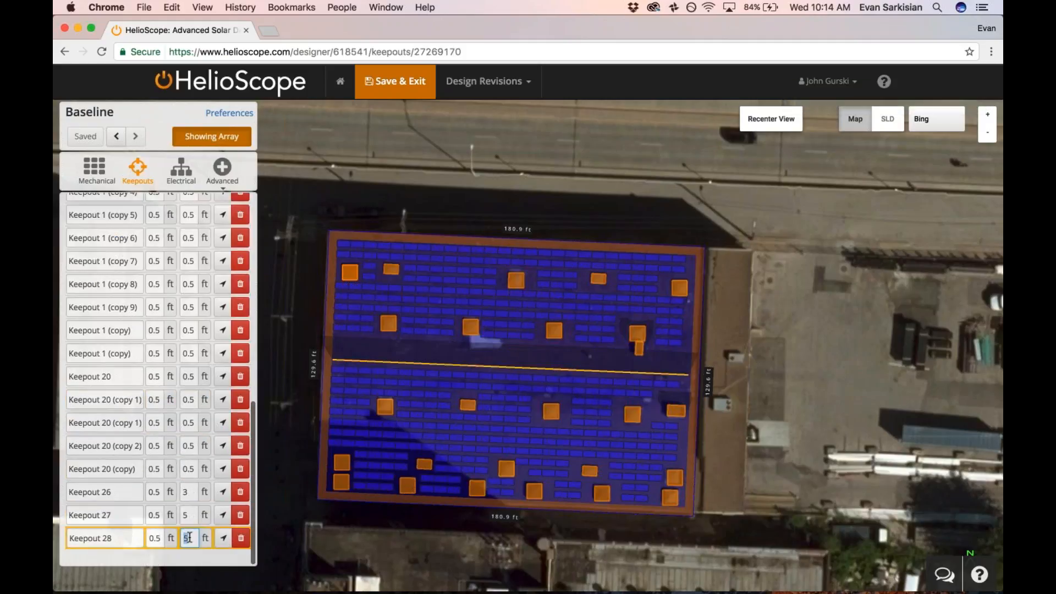
{"action": "type", "text": "0"}
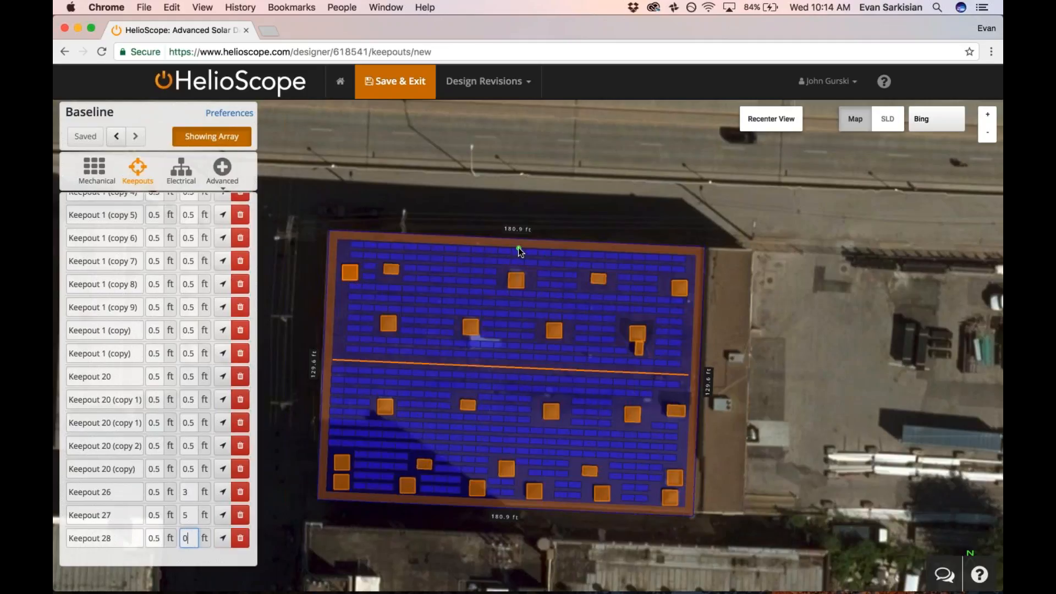
{"action": "left_click", "coordinate": [518, 249]}
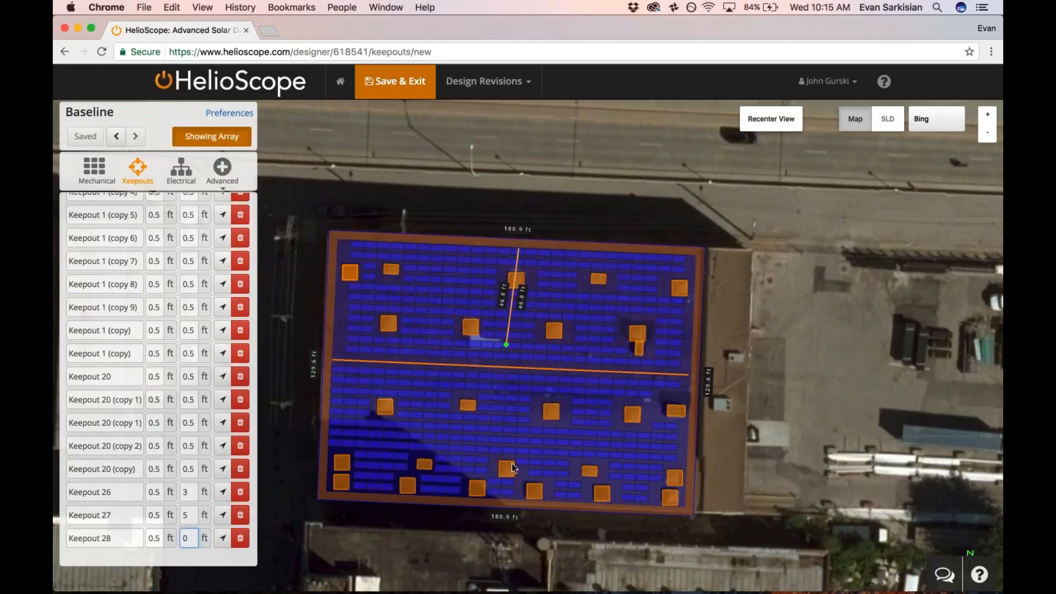
{"action": "double_click", "coordinate": [507, 497]}
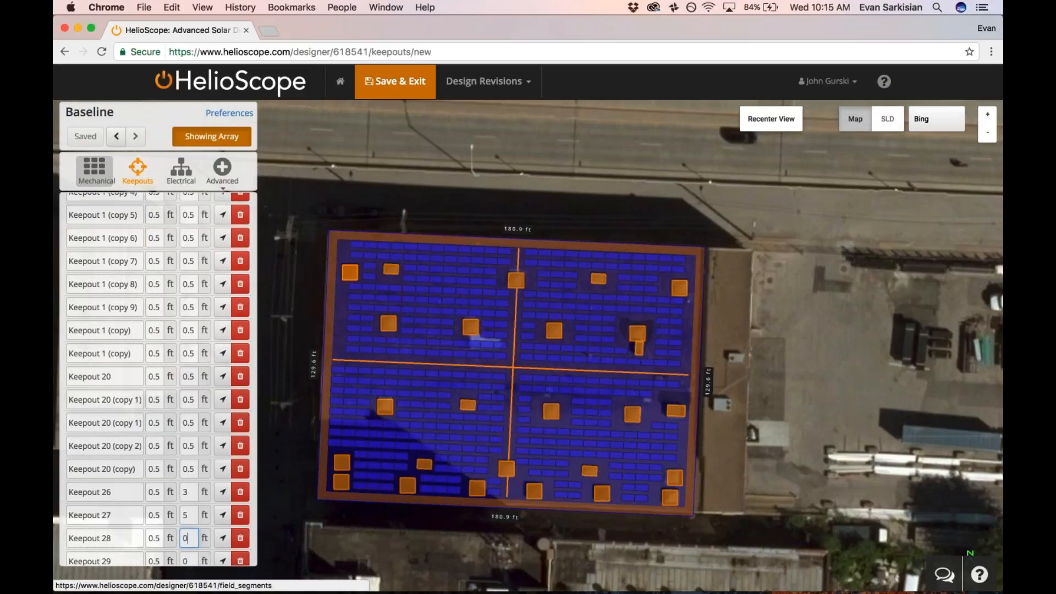
Step: Set the module height of Field Segment 1 to 20 ft
{"action": "left_click", "coordinate": [94, 168]}
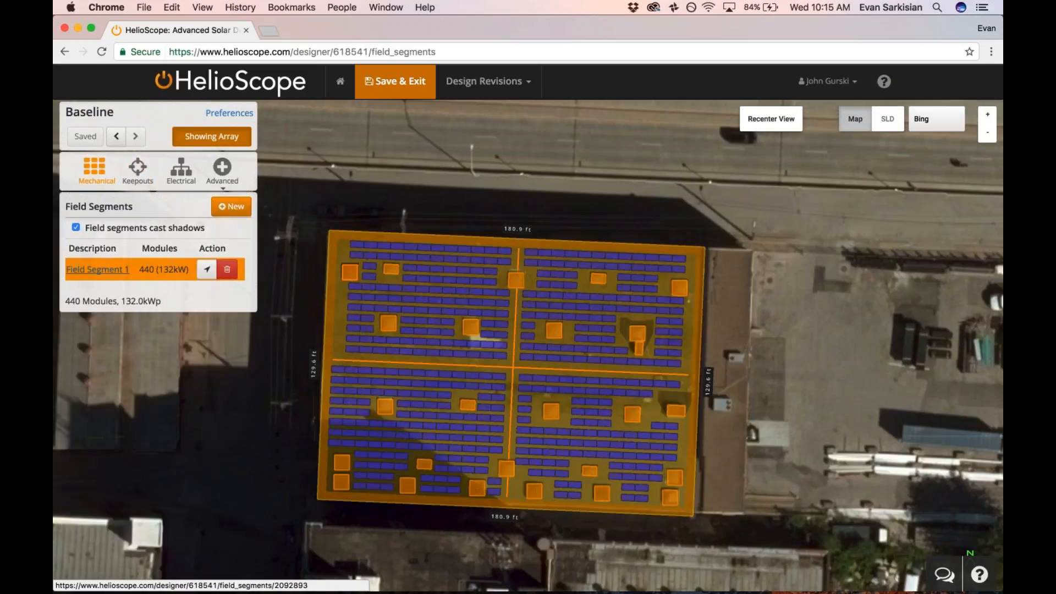
{"action": "left_click", "coordinate": [97, 269]}
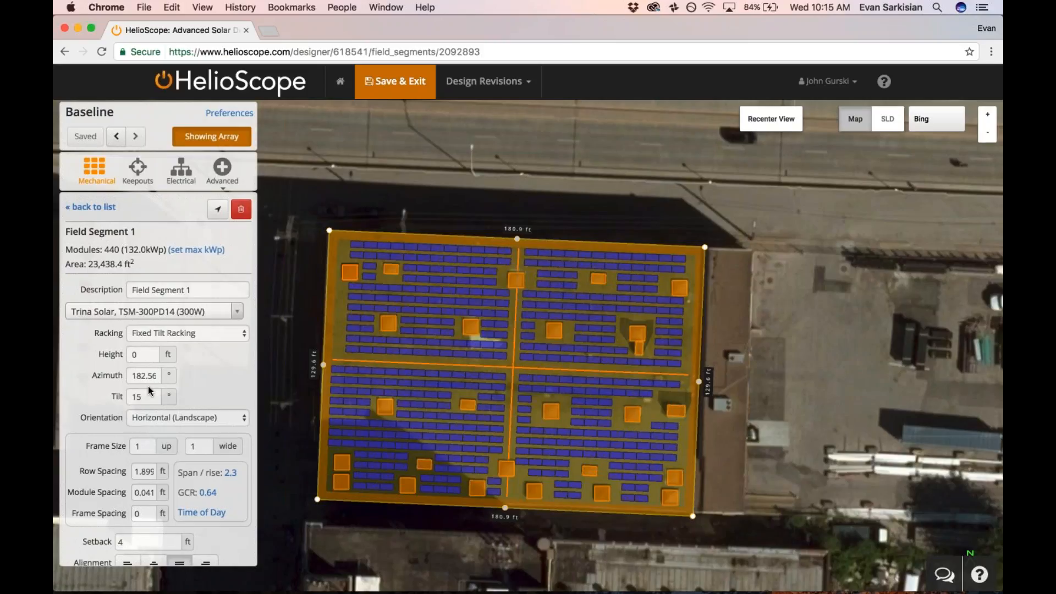
{"action": "double_click", "coordinate": [142, 354]}
{"action": "type", "text": "20"}
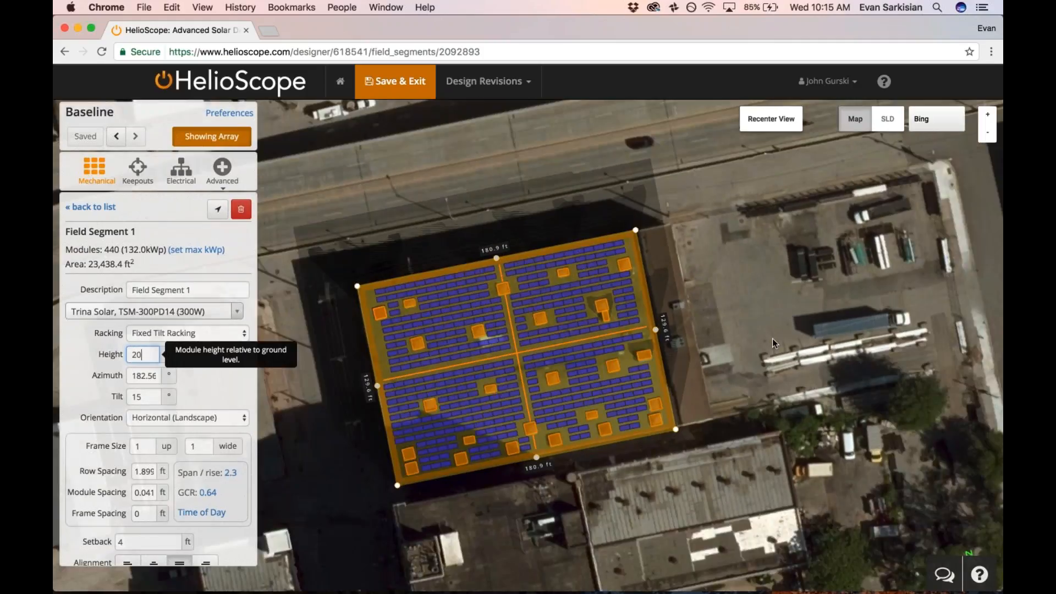
Step: Outline the neighbouring building south of the array as a keepout about 118 by 128 ft
{"action": "left_click_drag", "start_coordinate": [772, 339], "coordinate": [794, 232]}
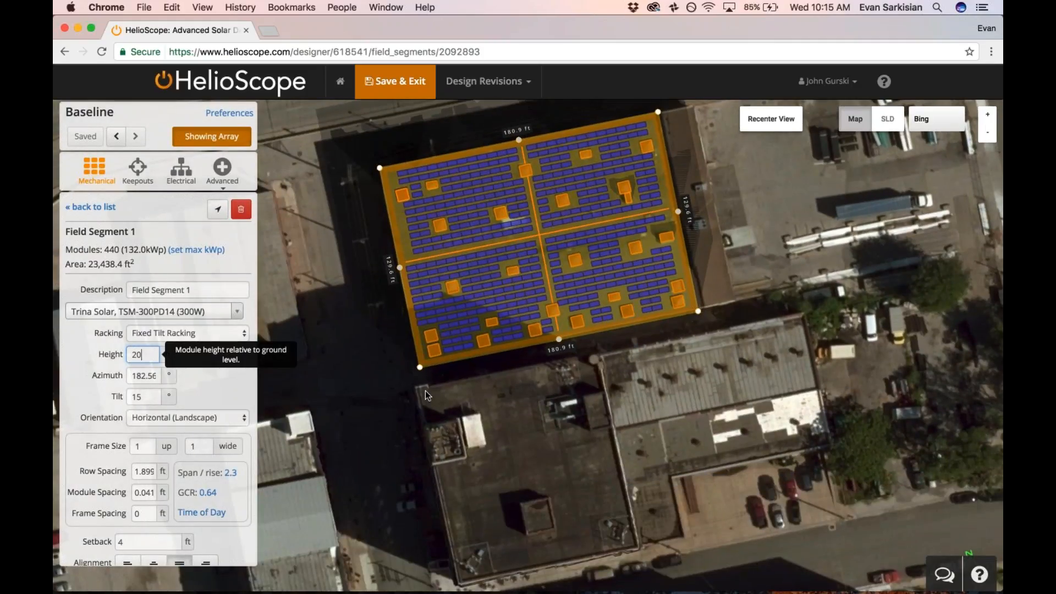
{"action": "left_click", "coordinate": [138, 167]}
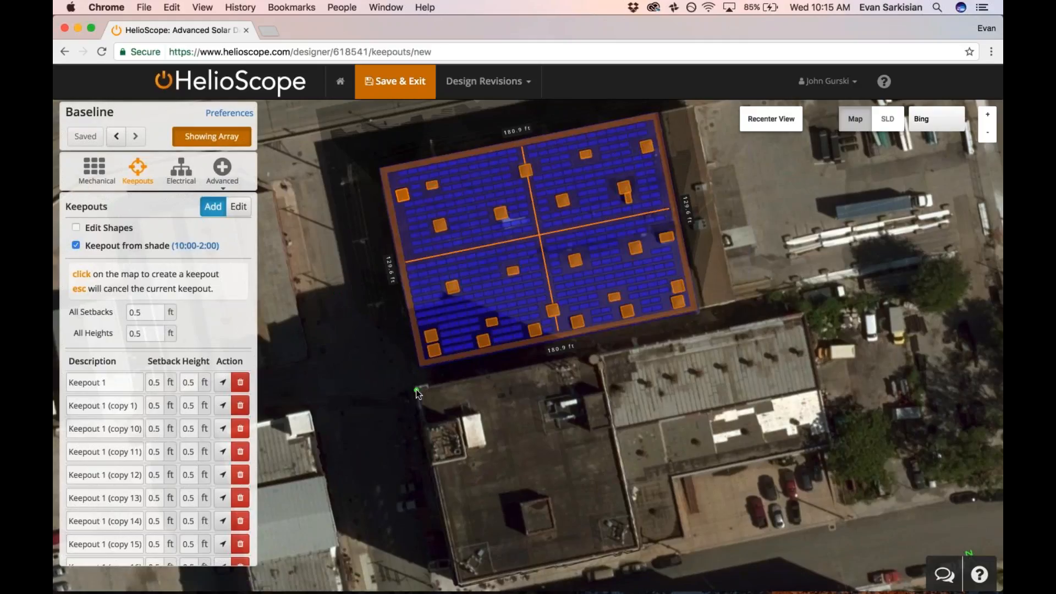
{"action": "left_click", "coordinate": [416, 389]}
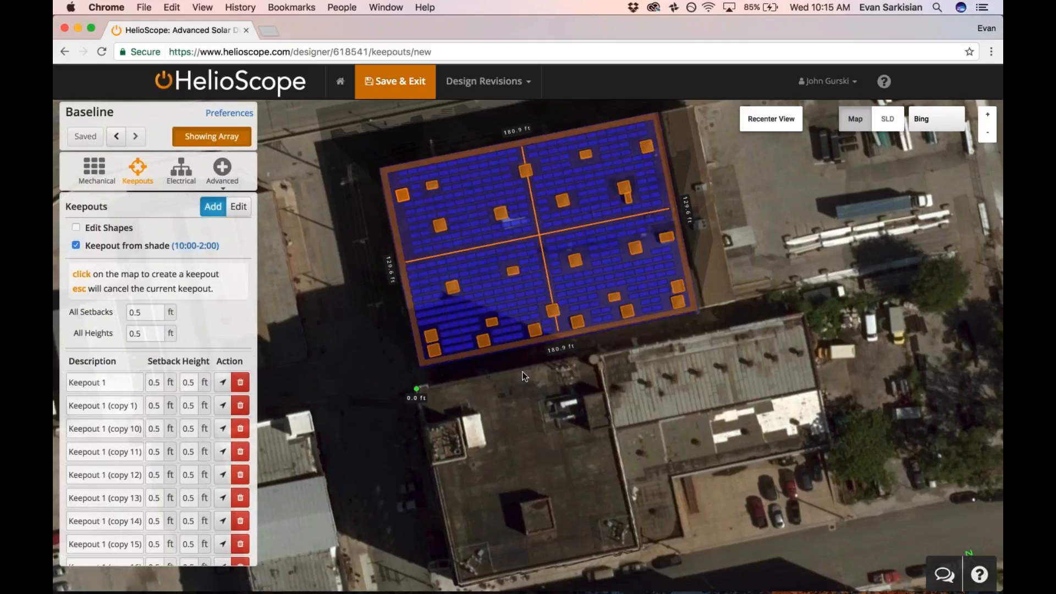
{"action": "left_click", "coordinate": [599, 355]}
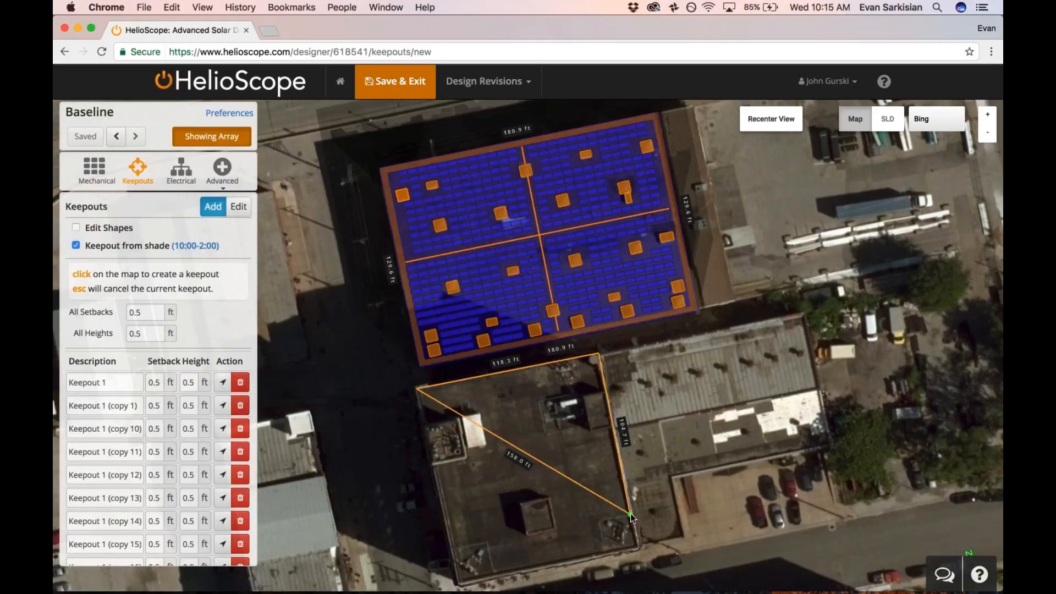
{"action": "left_click", "coordinate": [638, 549]}
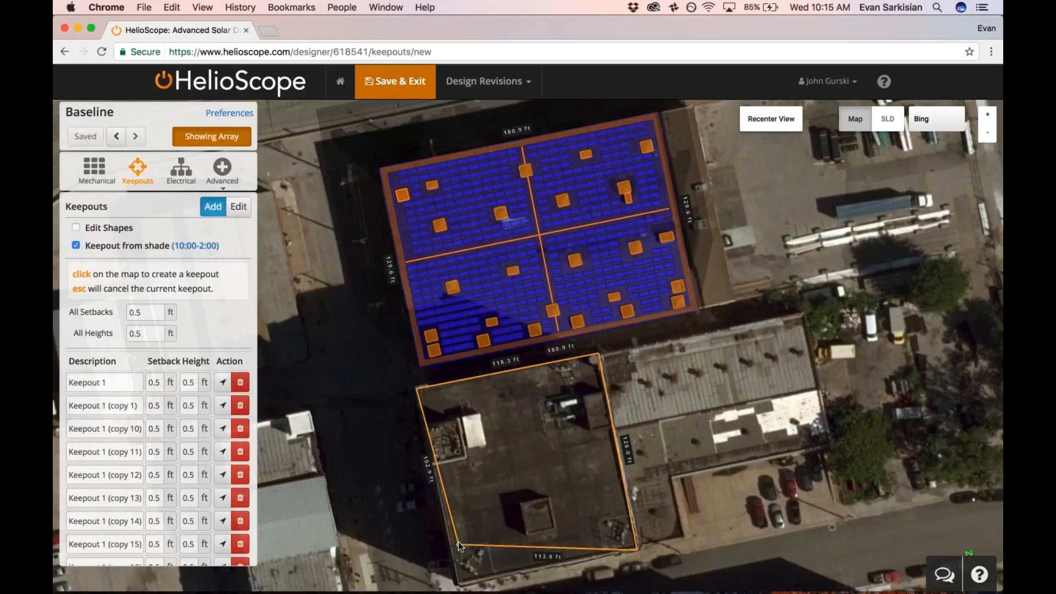
{"action": "left_click_drag", "start_coordinate": [457, 543], "coordinate": [458, 446]}
{"action": "double_click", "coordinate": [459, 489]}
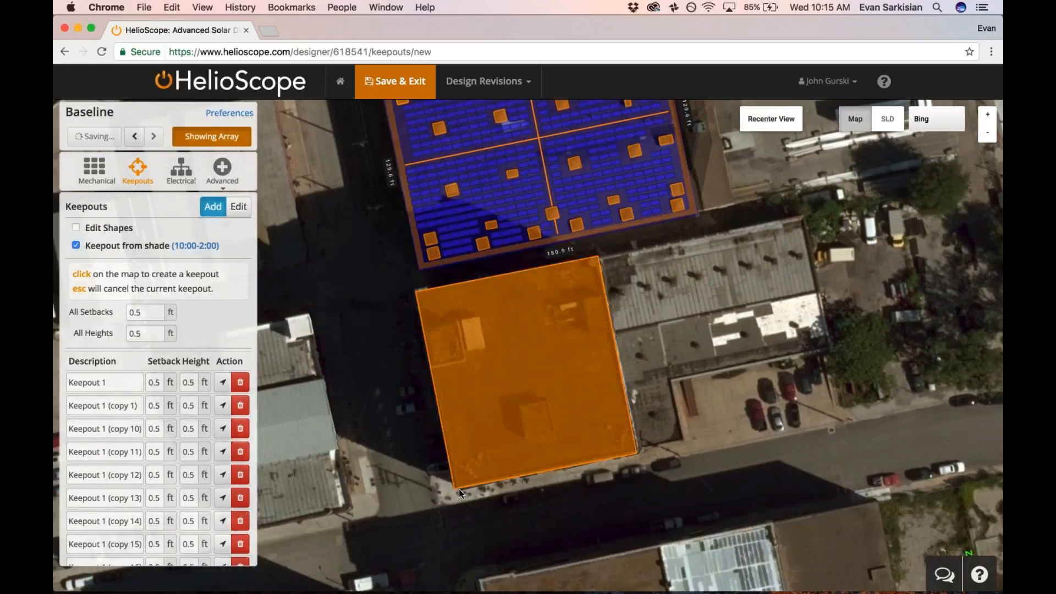
{"action": "scroll", "coordinate": [188, 511], "scroll_direction": "down", "scroll_amount": 3}
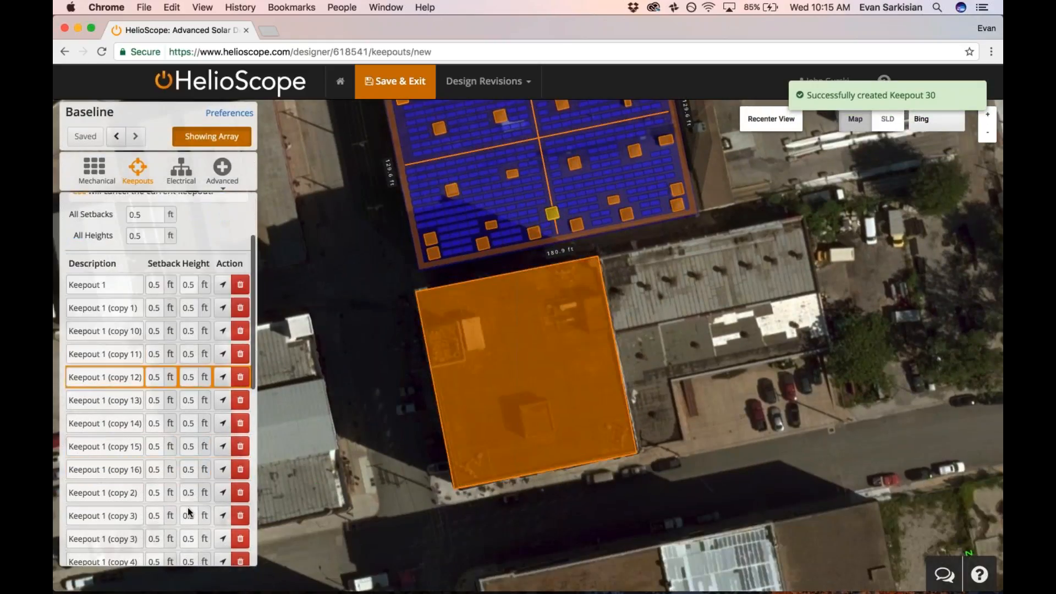
Step: Set the height of the neighbouring building keepout south of the array to 60 ft
{"action": "scroll", "coordinate": [188, 512], "scroll_direction": "down", "scroll_amount": 10}
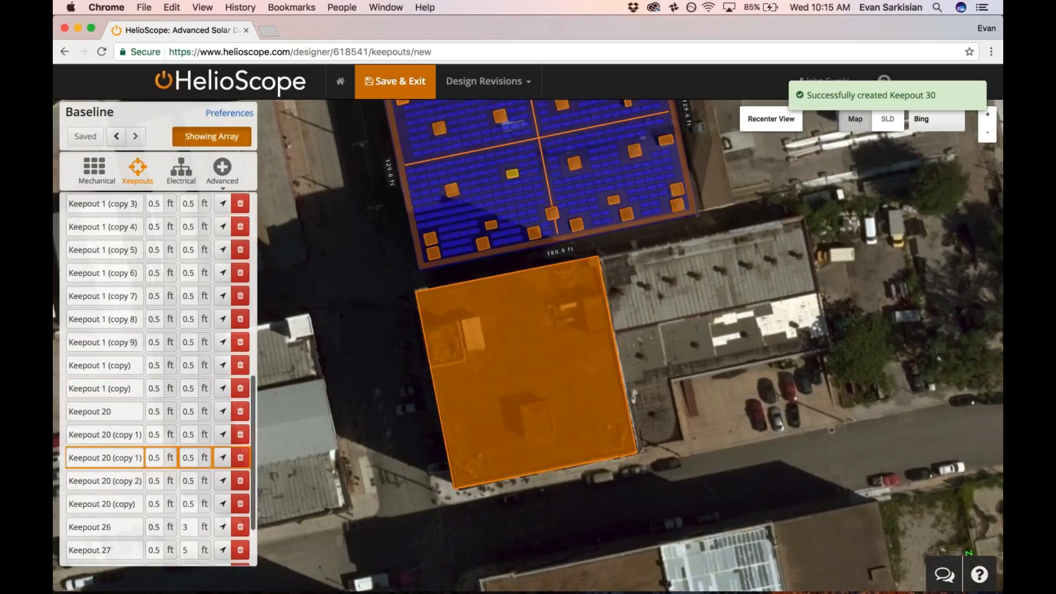
{"action": "double_click", "coordinate": [188, 550]}
{"action": "type", "text": "60"}
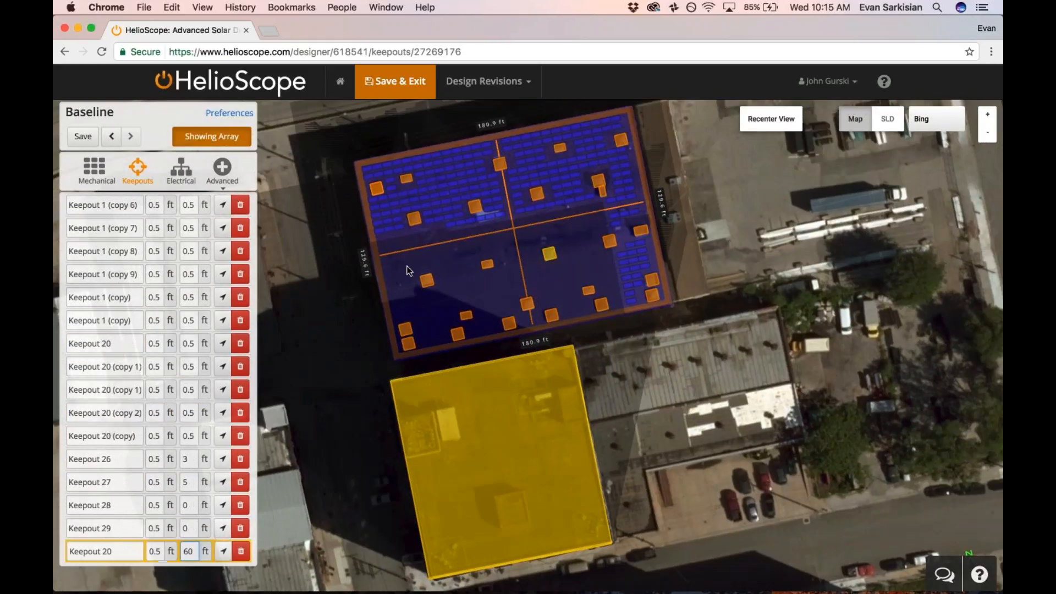
Step: Turn off keepout from shade (10:00-2:00) so modules fill the shaded part of the roof
{"action": "left_click", "coordinate": [427, 280]}
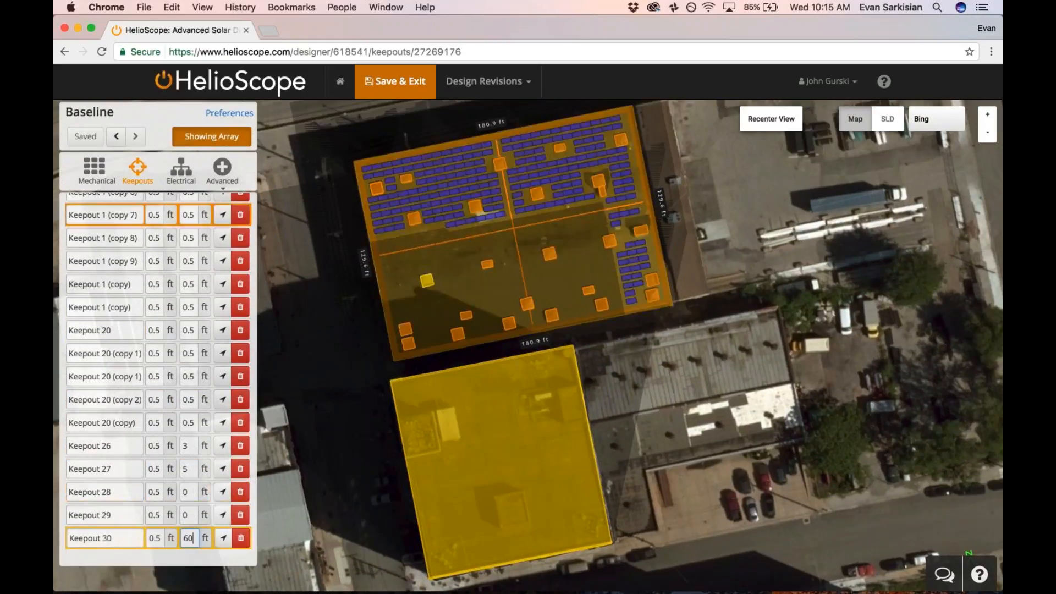
{"action": "scroll", "coordinate": [160, 275], "scroll_direction": "up", "scroll_amount": 9}
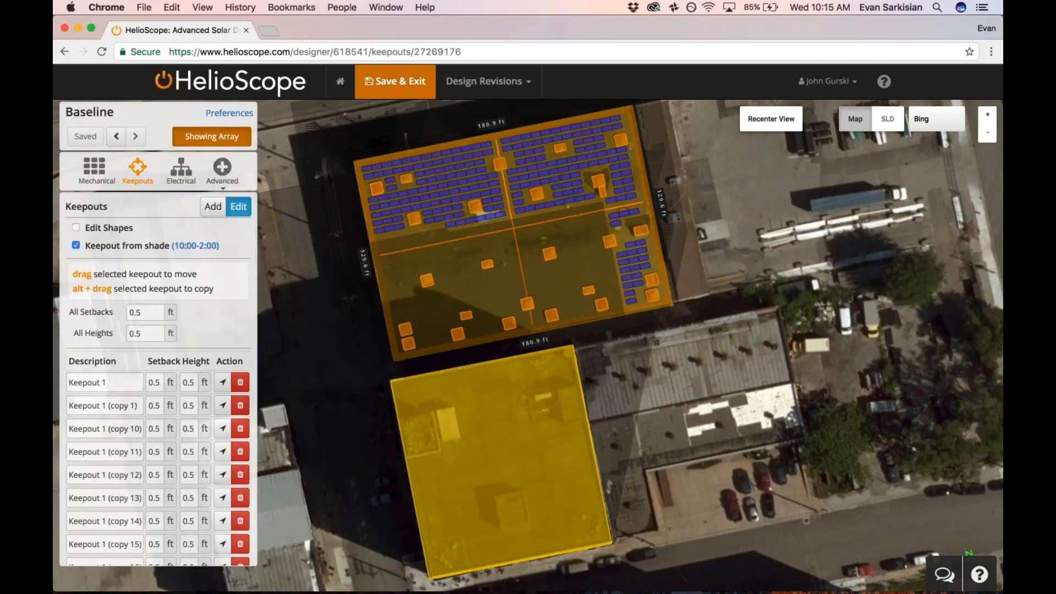
{"action": "left_click", "coordinate": [77, 246]}
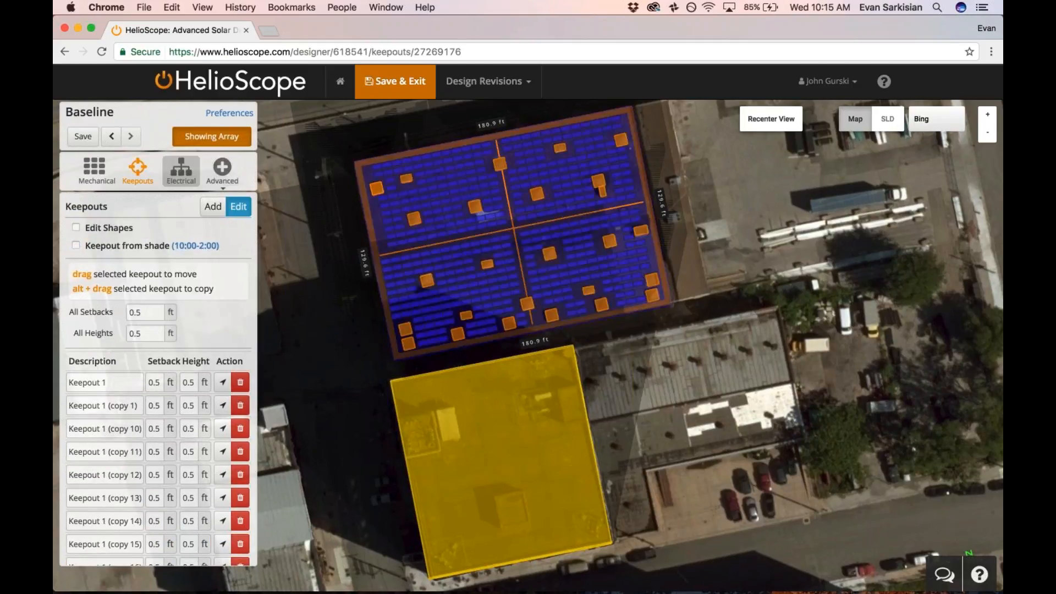
Step: Calculate module shading with the Kansas City Downtown AP weather dataset and examine the modules nearest the neighbouring building
{"action": "left_click", "coordinate": [222, 174]}
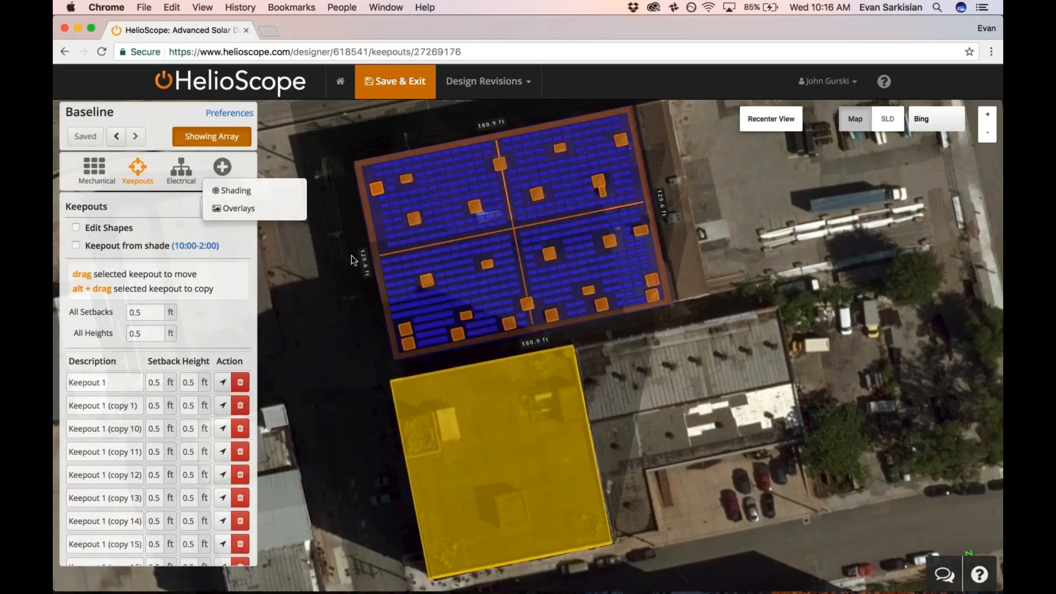
{"action": "mouse_move", "coordinate": [351, 256]}
{"action": "left_mouse_down"}
{"action": "mouse_move", "coordinate": [365, 239]}
{"action": "mouse_move", "coordinate": [428, 252]}
{"action": "left_mouse_up"}
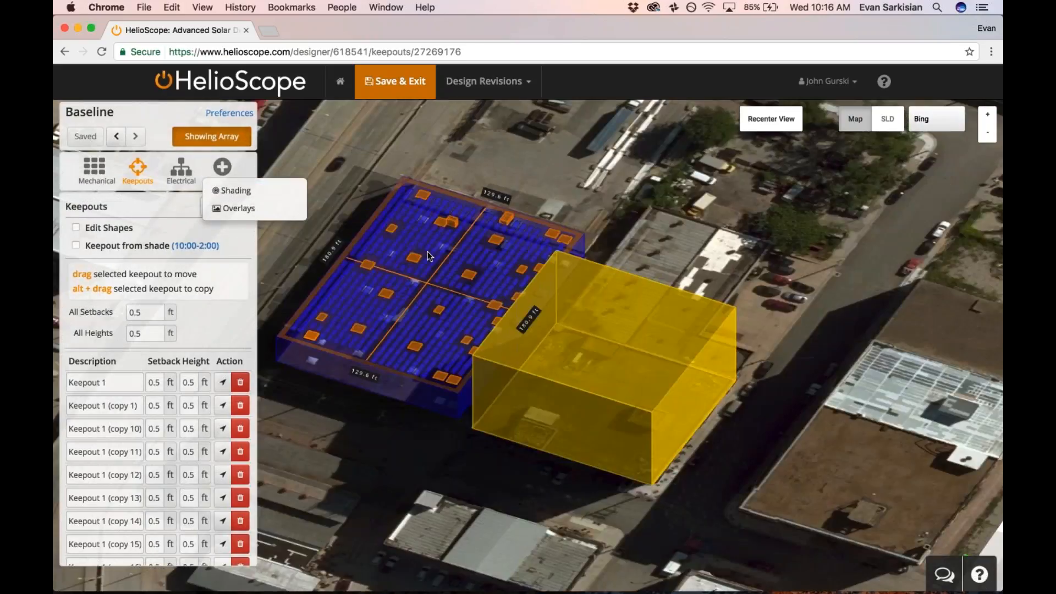
{"action": "left_click", "coordinate": [236, 191]}
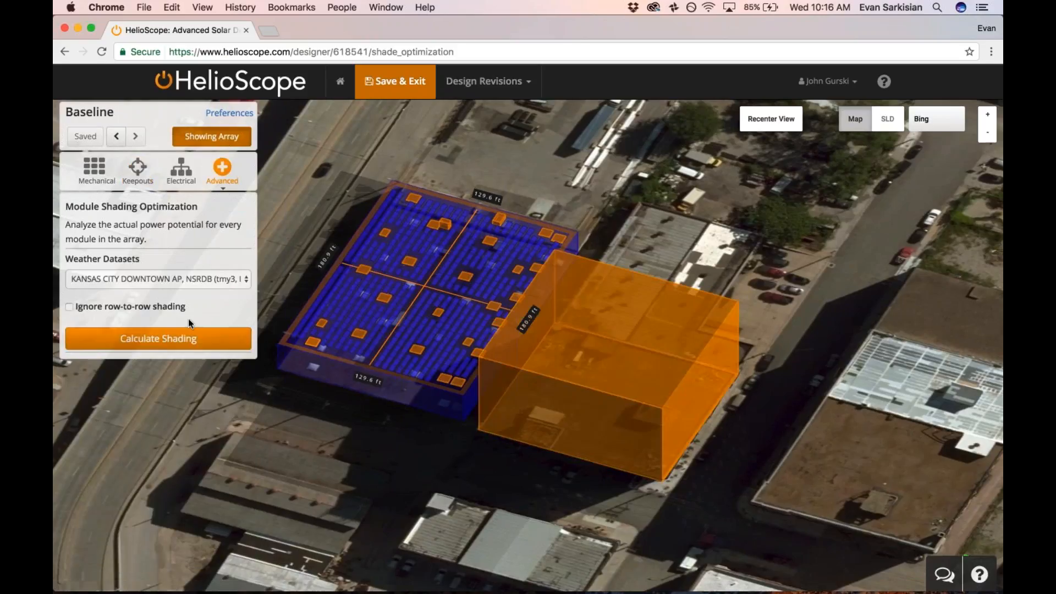
{"action": "left_click", "coordinate": [158, 338]}
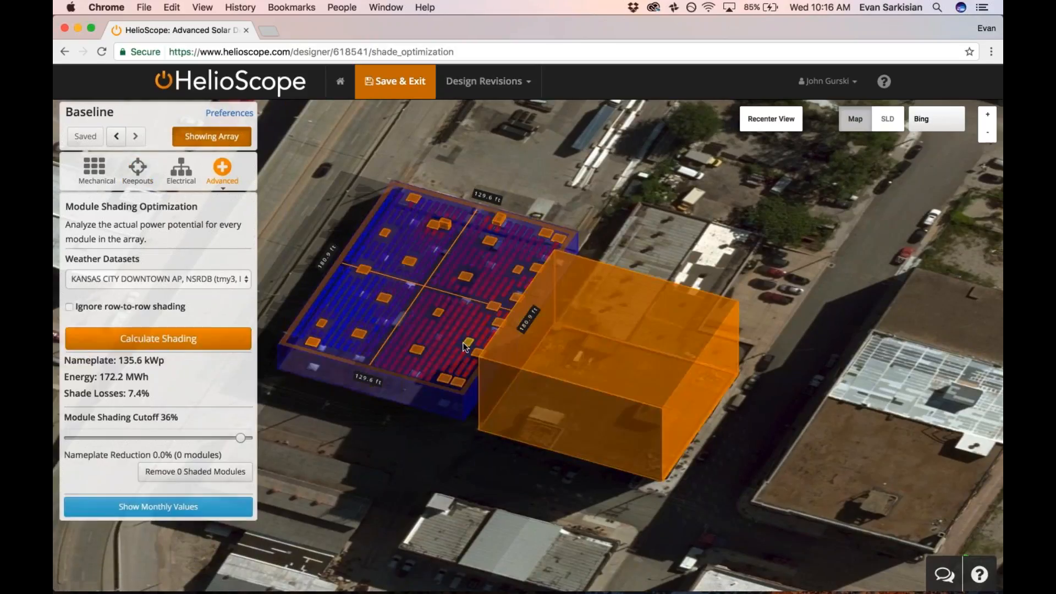
{"action": "scroll", "coordinate": [464, 346], "scroll_direction": "up", "scroll_amount": 5}
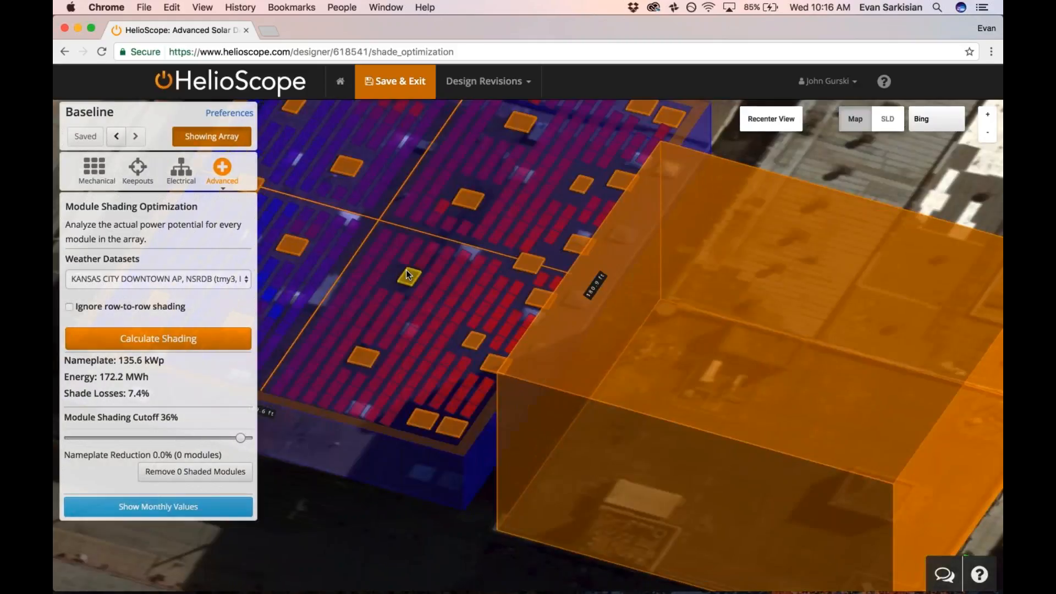
{"action": "left_click_drag", "start_coordinate": [406, 270], "coordinate": [370, 318]}
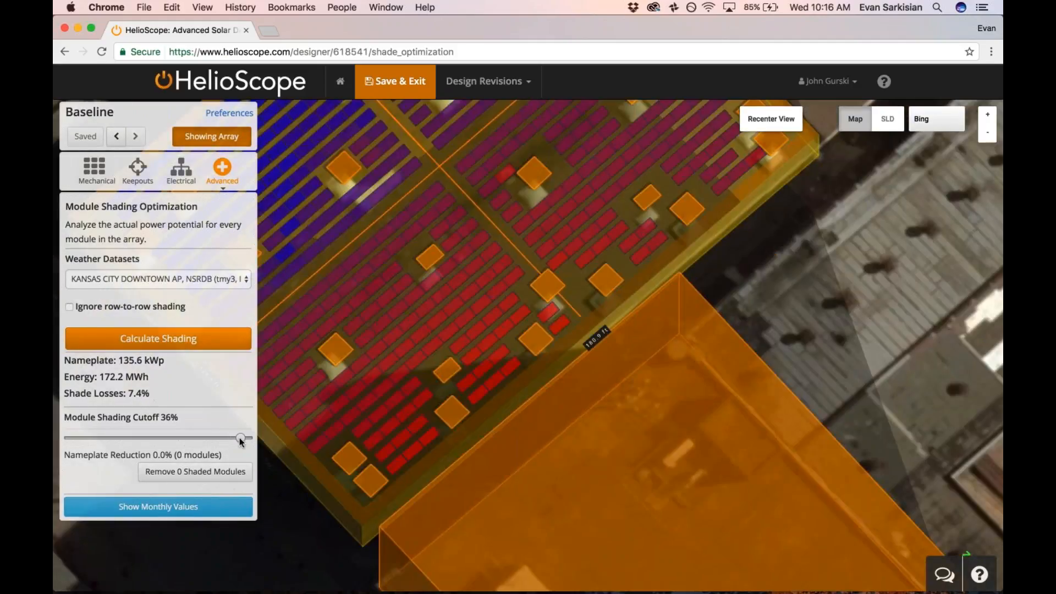
{"action": "mouse_move", "coordinate": [239, 437]}
{"action": "left_mouse_down"}
{"action": "mouse_move", "coordinate": [223, 437]}
{"action": "mouse_move", "coordinate": [262, 444]}
{"action": "left_mouse_up"}
Step: Set Field Segment 1's module tilt to 5° and recalculate its row spacing by time of day
{"action": "left_click", "coordinate": [262, 444]}
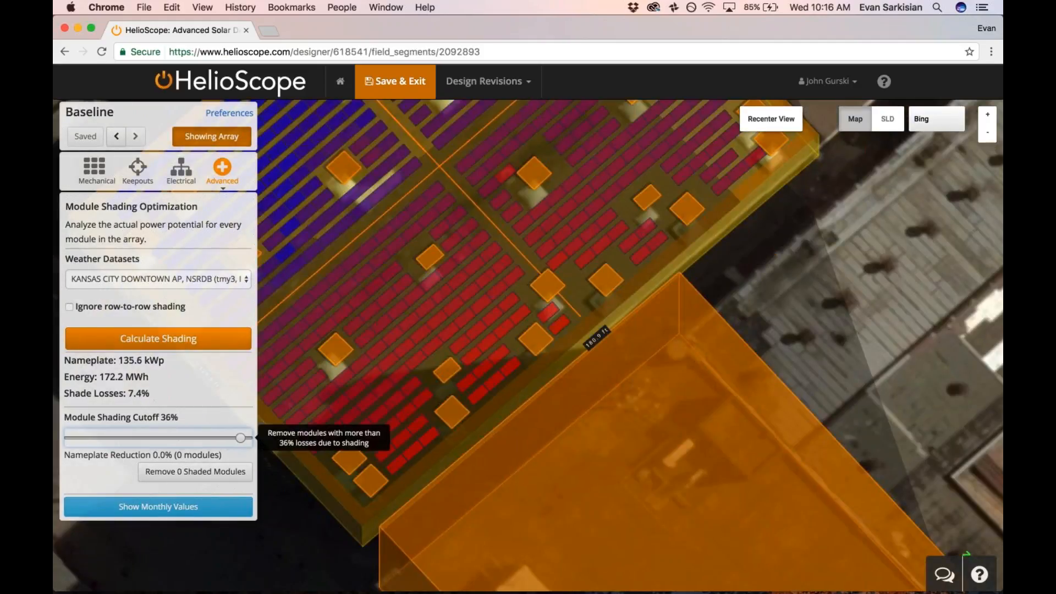
{"action": "scroll", "coordinate": [158, 380], "scroll_direction": "down", "scroll_amount": 1}
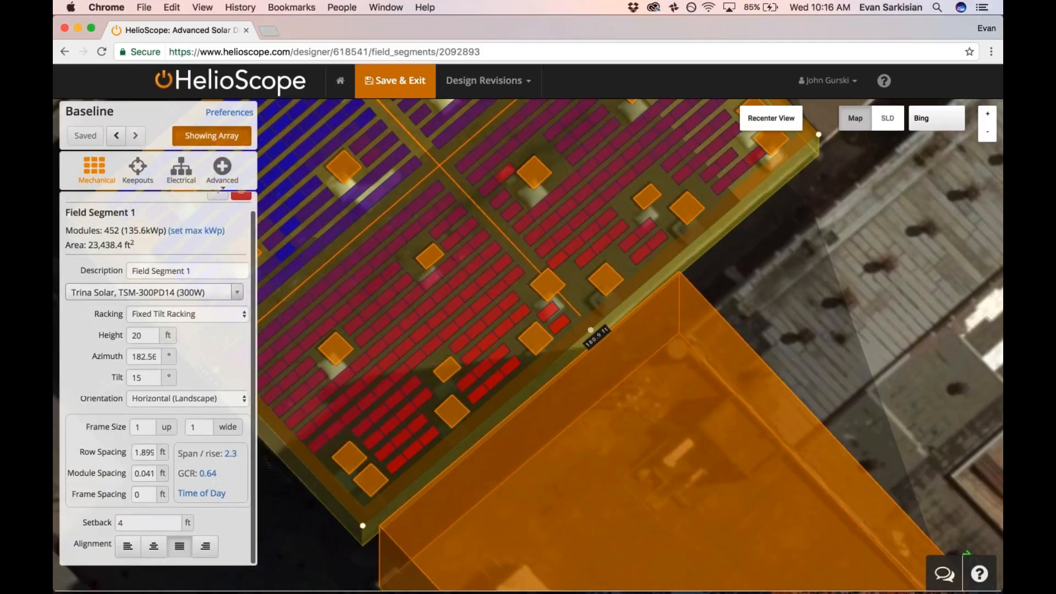
{"action": "double_click", "coordinate": [137, 378]}
{"action": "type", "text": "5"}
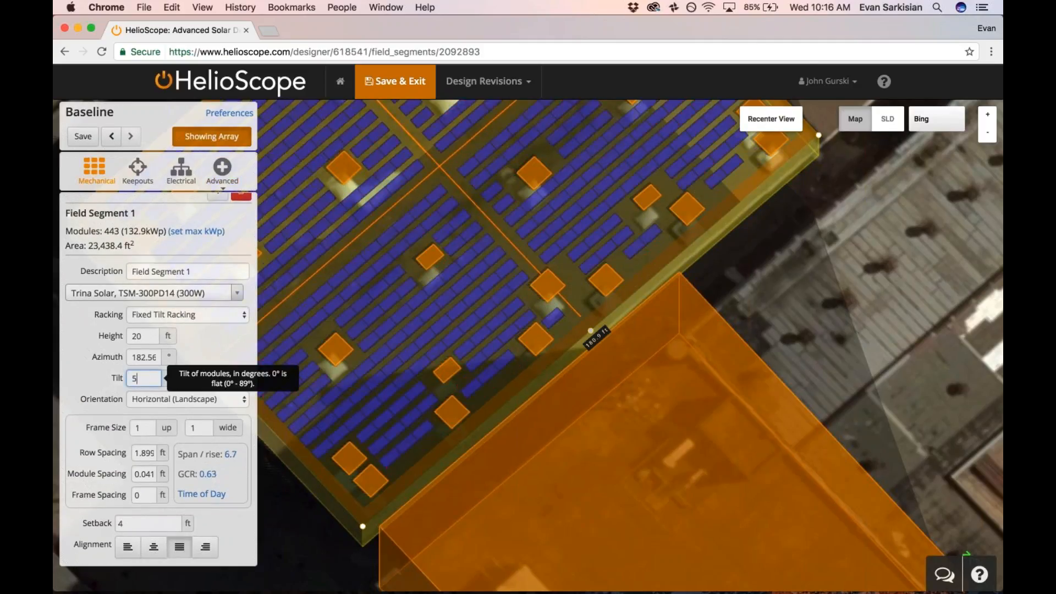
{"action": "left_click", "coordinate": [203, 499]}
{"action": "left_click", "coordinate": [197, 443]}
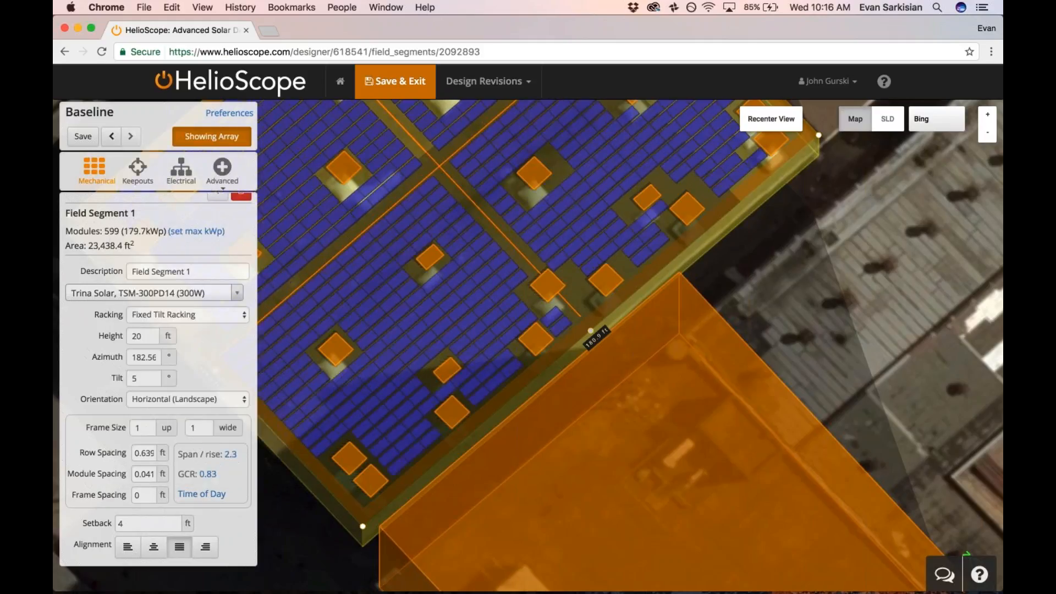
Step: Recalculate the module shading for the revised layout with the Kansas City Downtown AP weather dataset
{"action": "left_click", "coordinate": [222, 168]}
{"action": "left_click", "coordinate": [254, 190]}
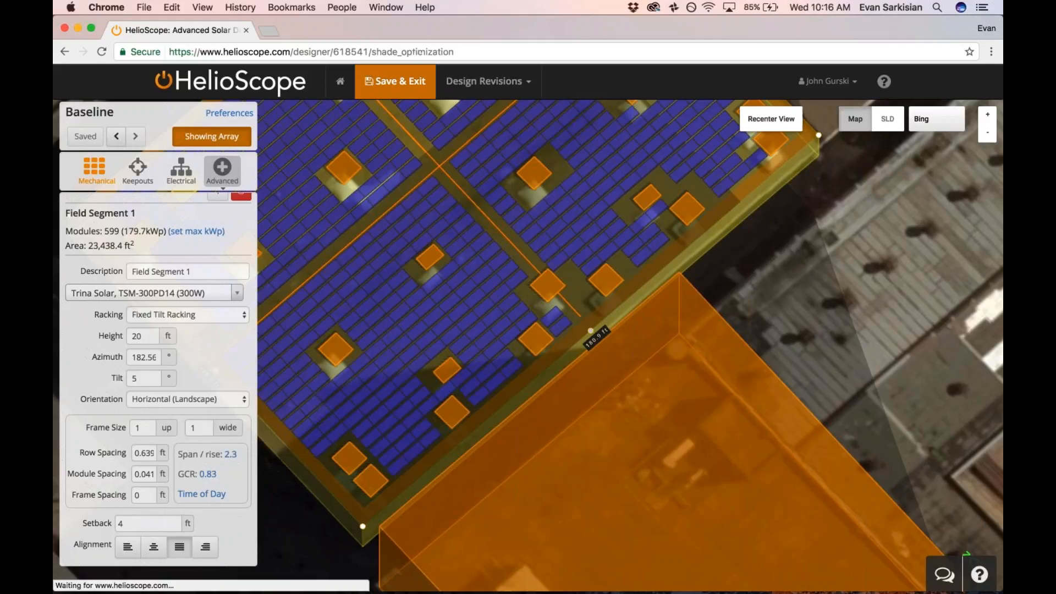
{"action": "left_click", "coordinate": [169, 339]}
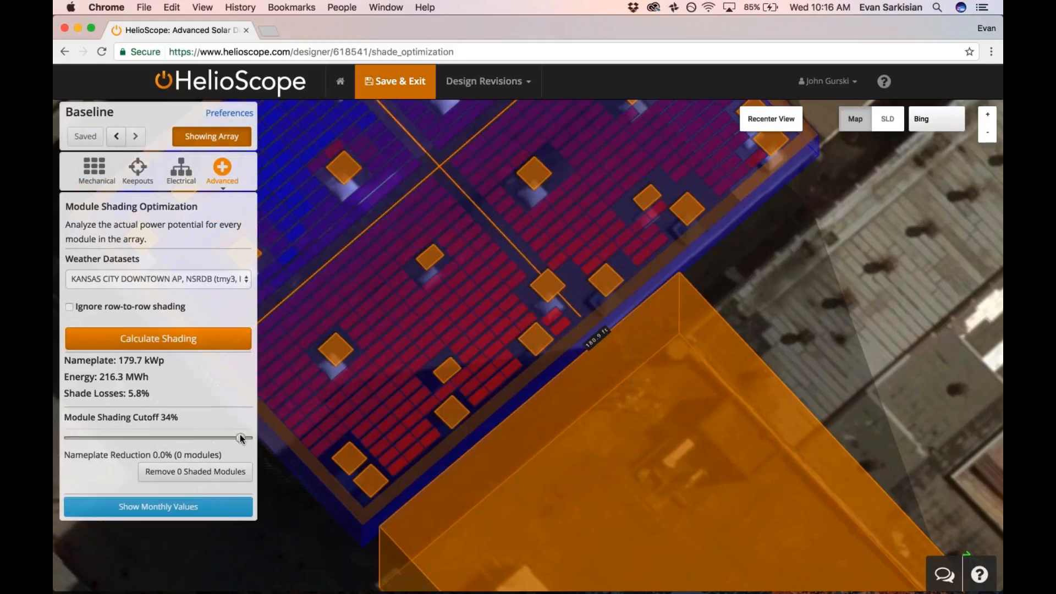
Step: Set the module shading cutoff to 11.7% and remove the modules that exceed it
{"action": "left_click_drag", "start_coordinate": [241, 438], "coordinate": [131, 438]}
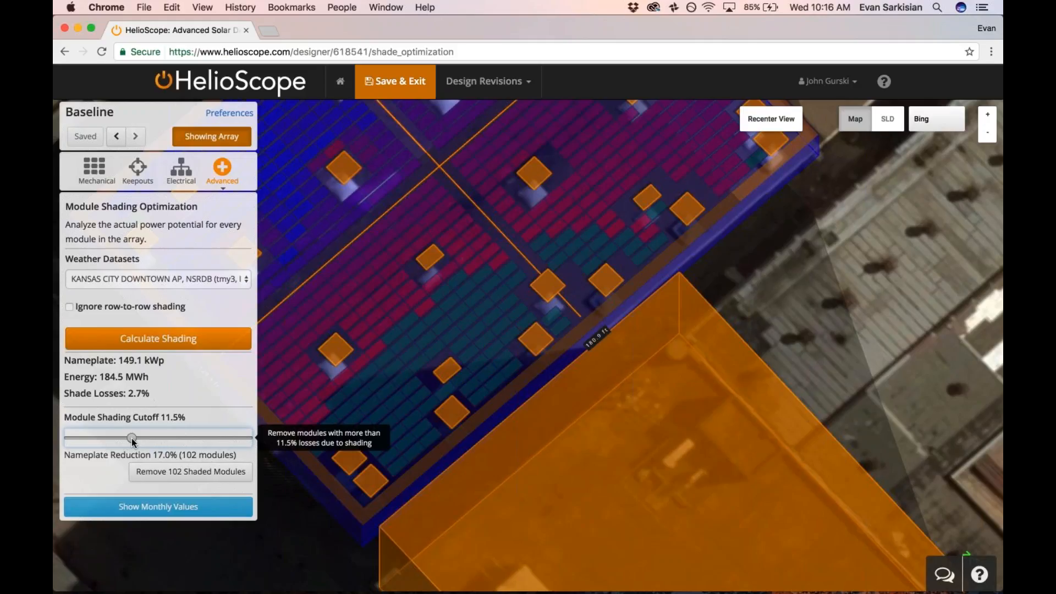
{"action": "left_click_drag", "start_coordinate": [132, 440], "coordinate": [134, 440]}
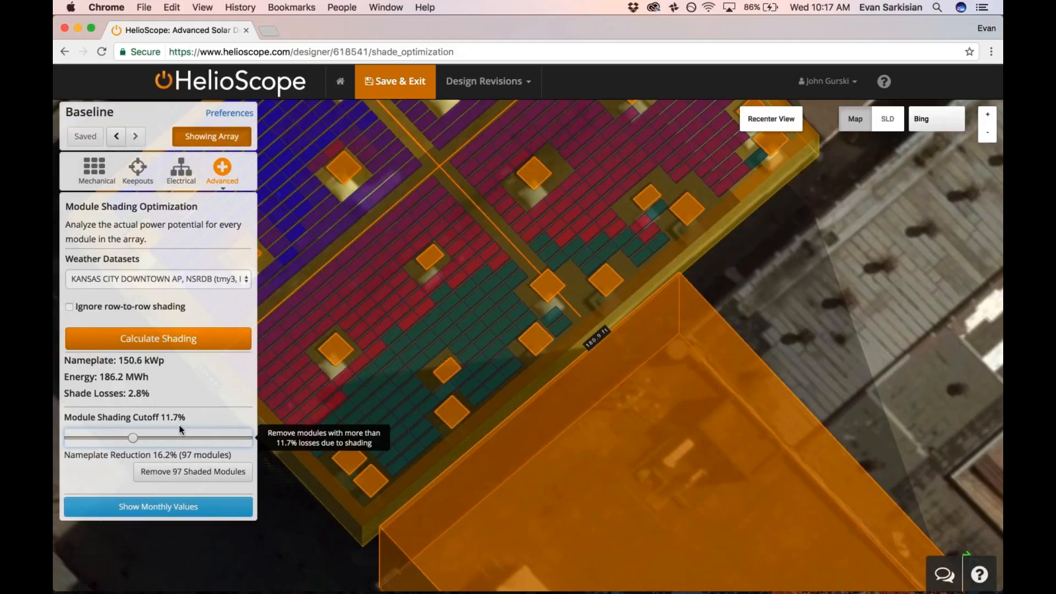
{"action": "left_click", "coordinate": [195, 473]}
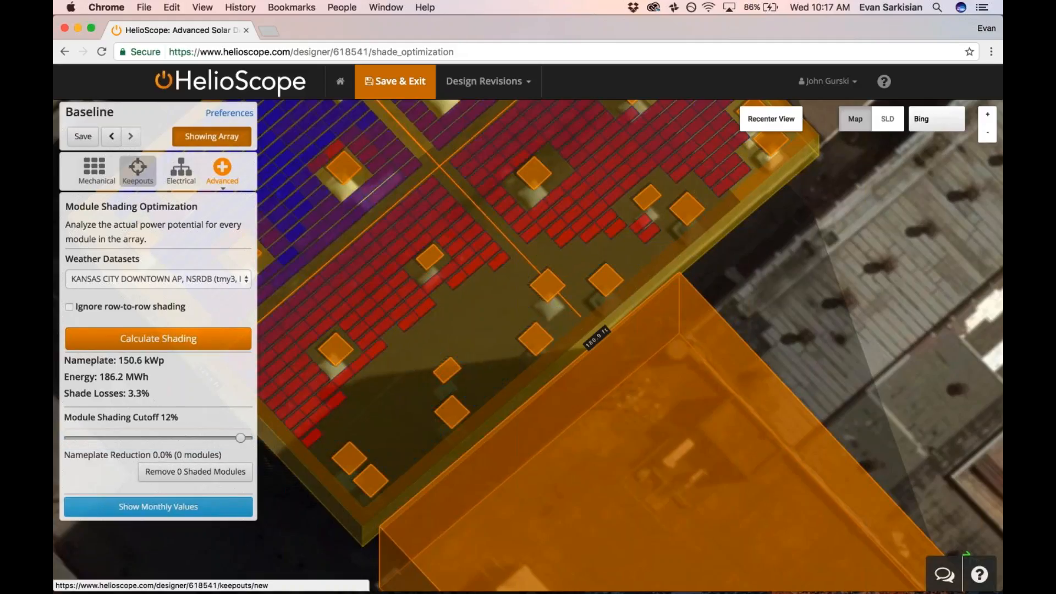
Step: Remove and add back individual modules along the array's southern edge to tidy the staggered rows
{"action": "left_click", "coordinate": [138, 170]}
{"action": "left_click", "coordinate": [238, 206]}
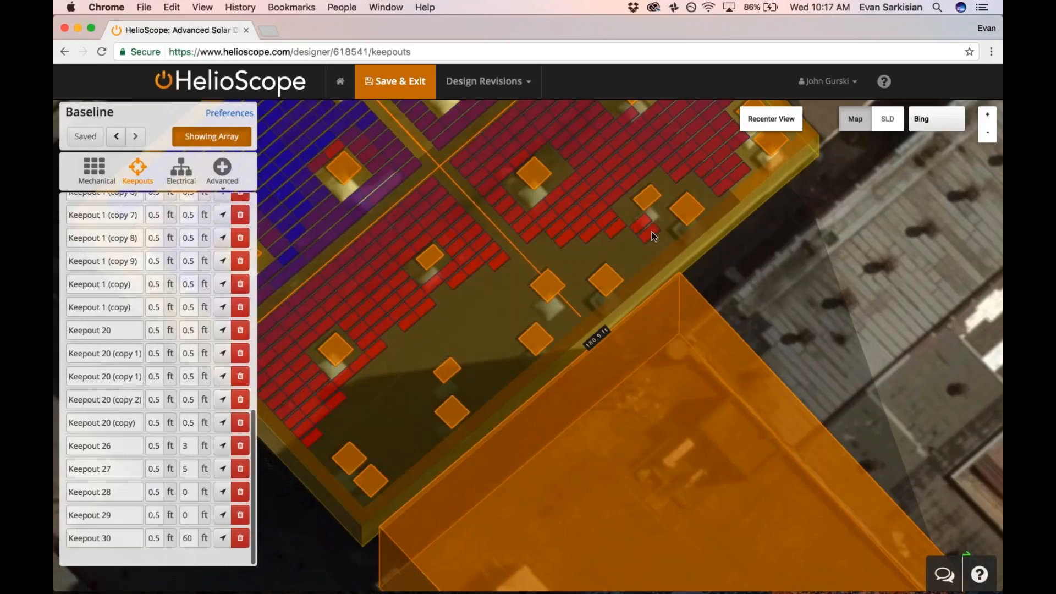
{"action": "right_click", "coordinate": [651, 232]}
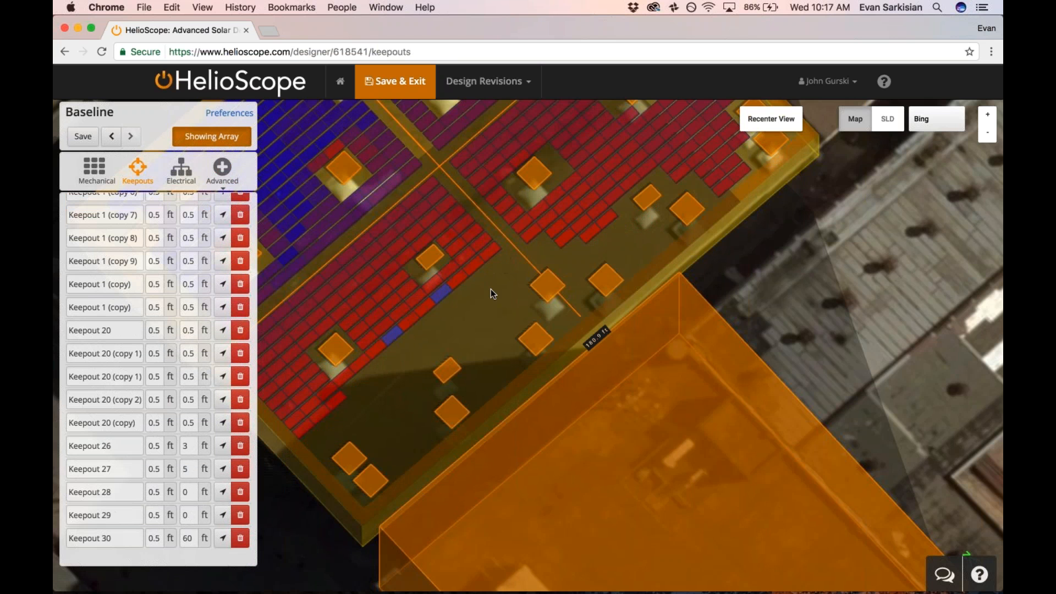
Step: Assign the SMA Sunny Tripower 24000TL-US inverter to the wiring zone of Field Segment 1
{"action": "scroll", "coordinate": [490, 289], "scroll_direction": "down", "scroll_amount": 5}
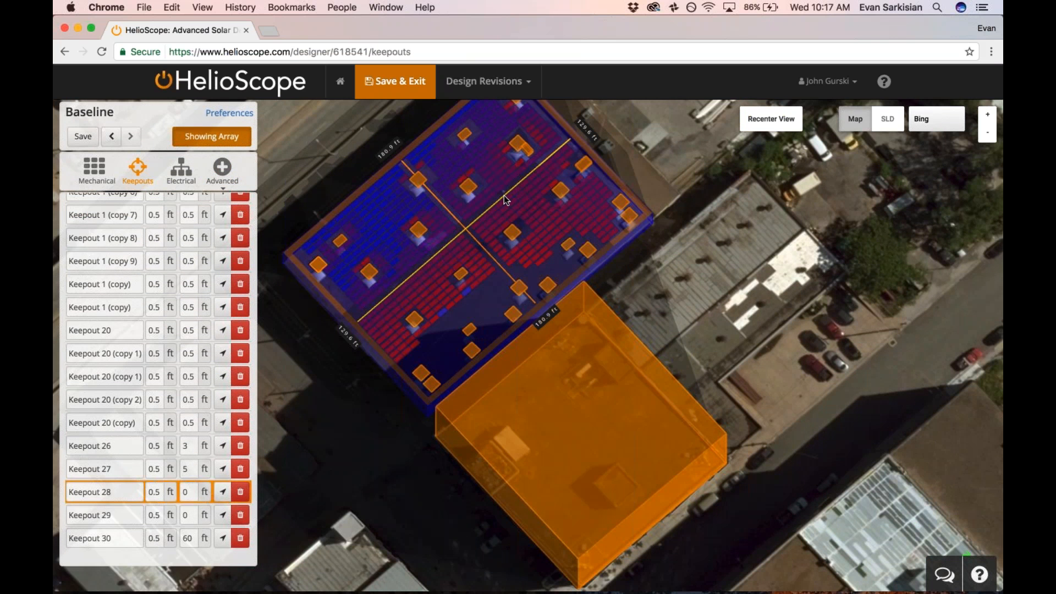
{"action": "left_click", "coordinate": [774, 122]}
{"action": "left_click_drag", "start_coordinate": [726, 191], "coordinate": [726, 273]}
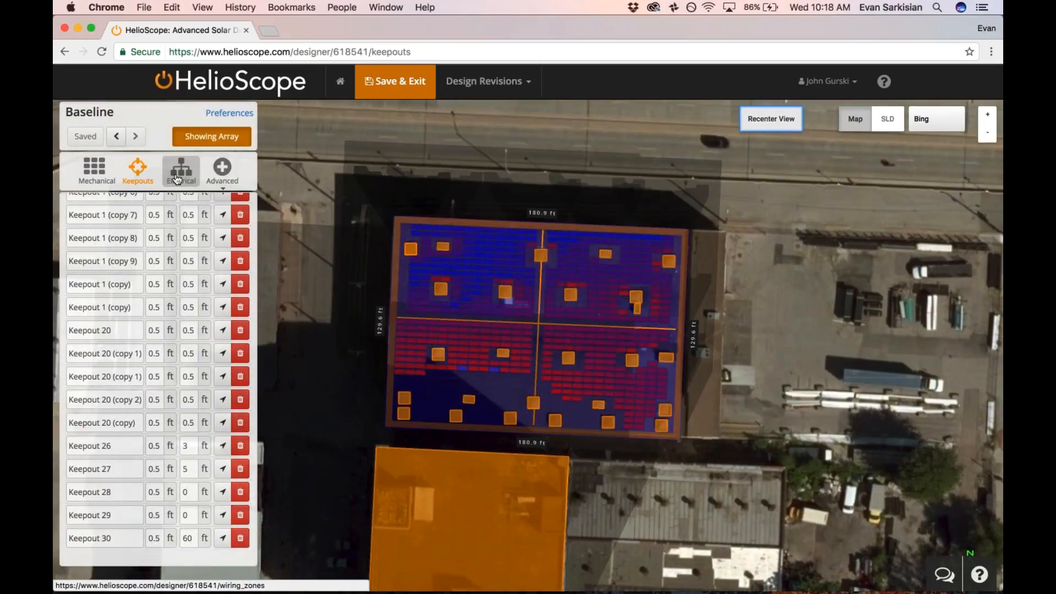
{"action": "left_click", "coordinate": [181, 169]}
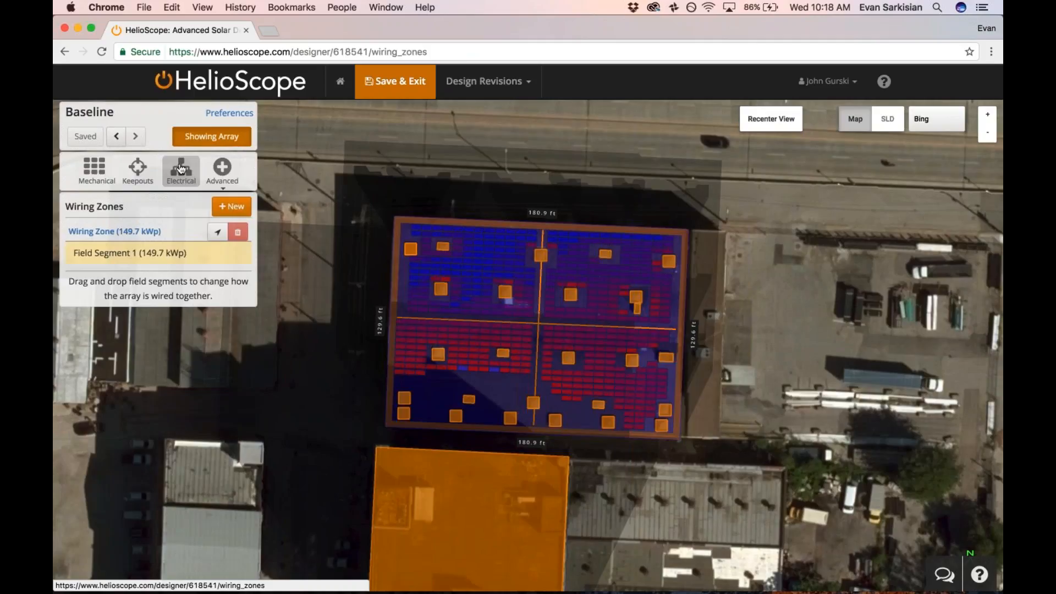
{"action": "left_click", "coordinate": [139, 325]}
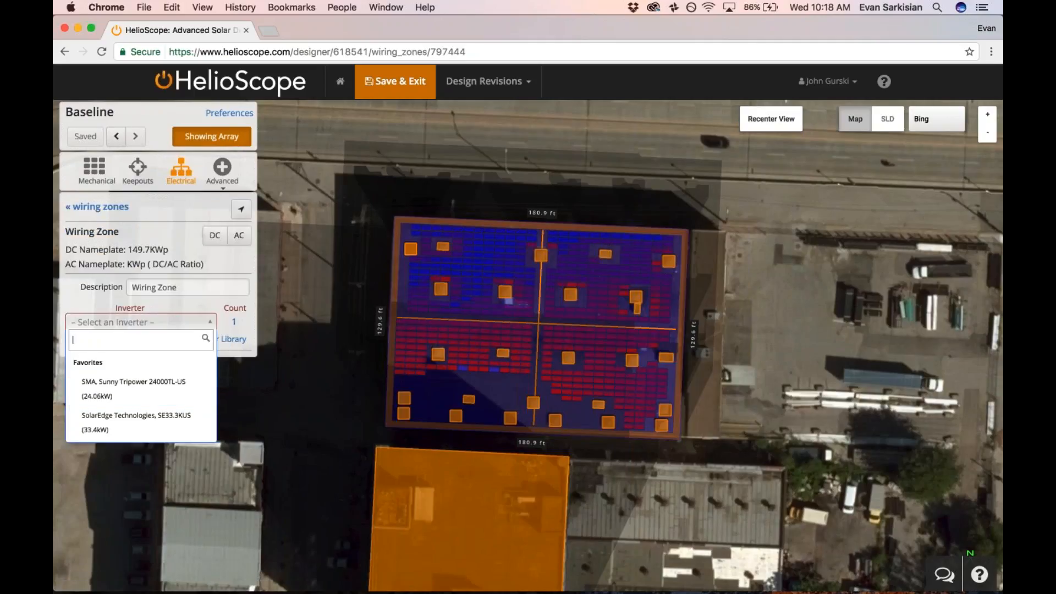
{"action": "type", "text": "sma 24000"}
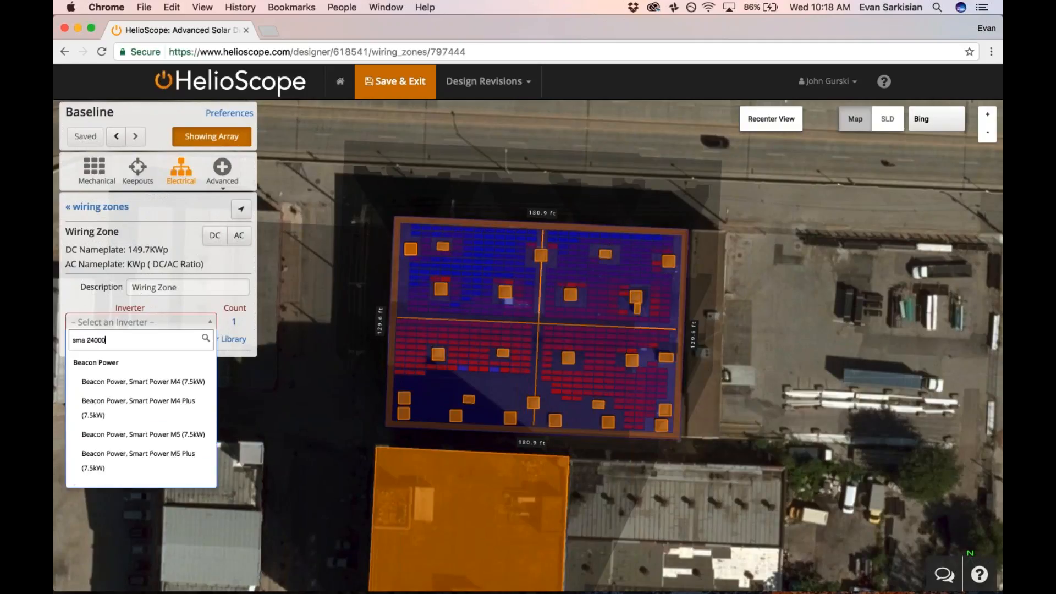
{"action": "left_click", "coordinate": [172, 405]}
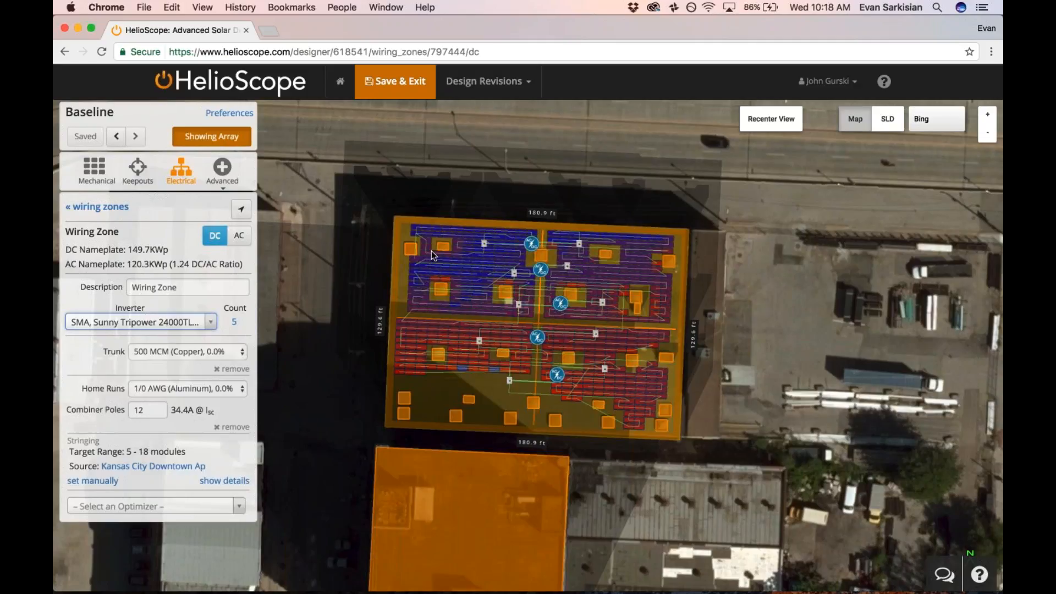
Step: Try fixed inverter counts of 4, 5 and 6 in the wiring zone
{"action": "left_click", "coordinate": [231, 327]}
{"action": "type", "text": "4"}
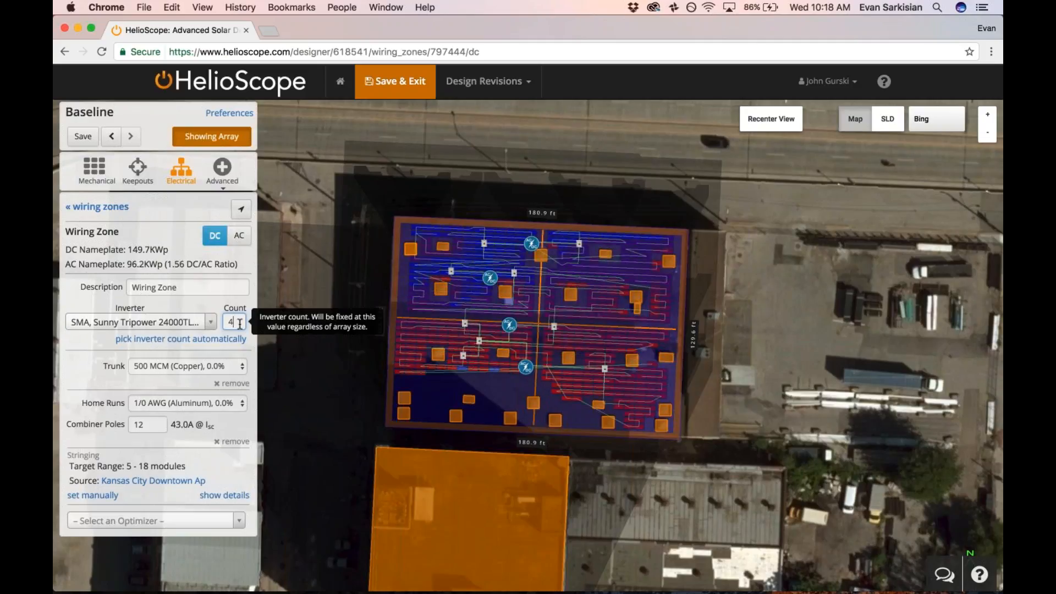
{"action": "key", "text": "Up"}
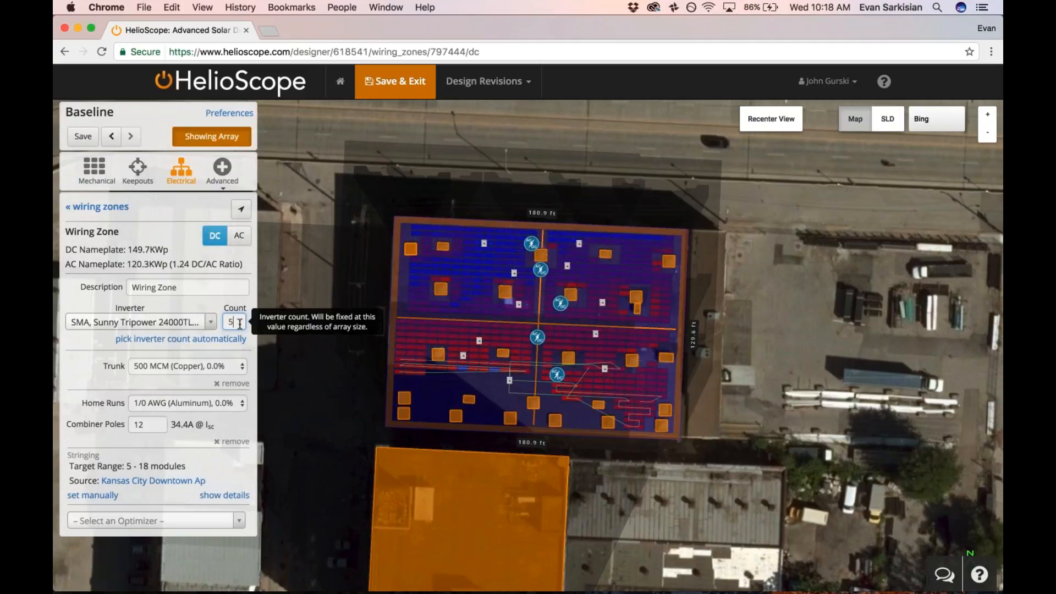
{"action": "key", "text": "Up"}
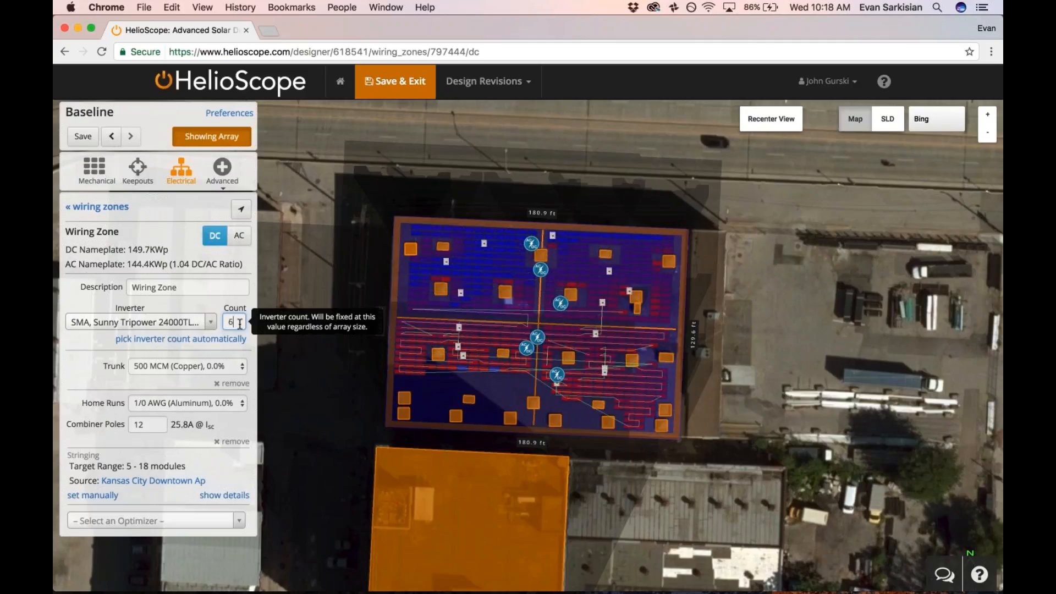
Step: Have the inverter count picked automatically, trying an inverter sizing ratio of 1.6 and settling on 1.3
{"action": "left_click", "coordinate": [234, 338]}
{"action": "left_click", "coordinate": [296, 347]}
{"action": "key", "text": "BackSpace"}
{"action": "key", "text": "BackSpace"}
{"action": "type", "text": "6"}
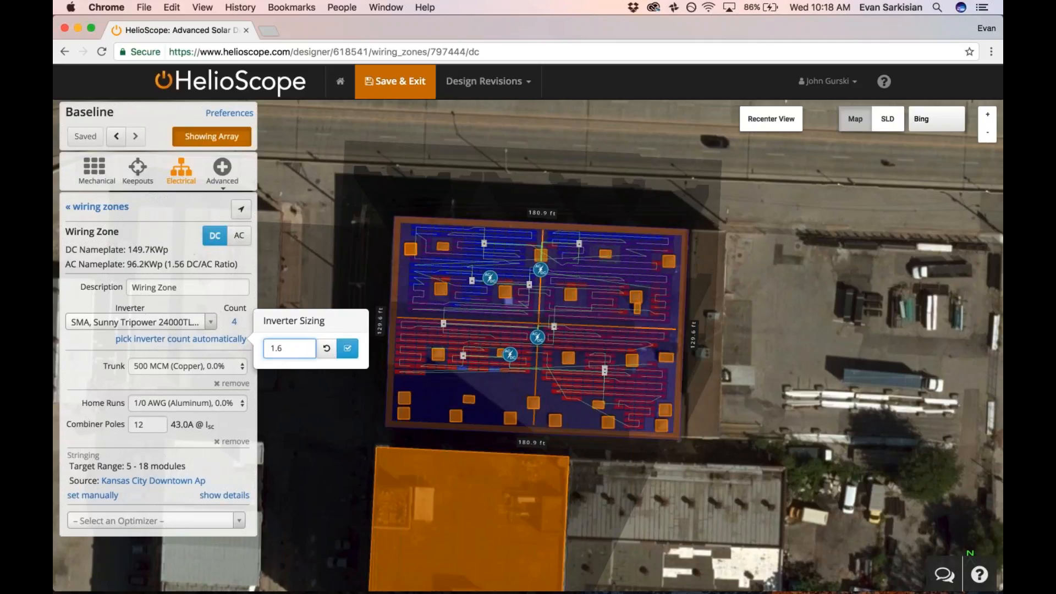
{"action": "key", "text": "BackSpace"}
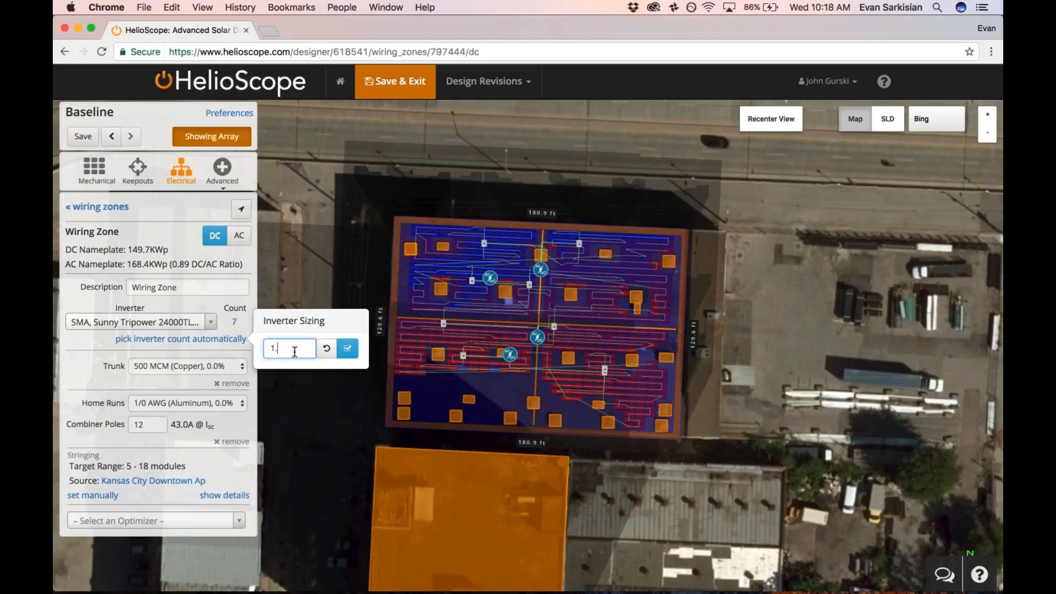
{"action": "type", "text": "3"}
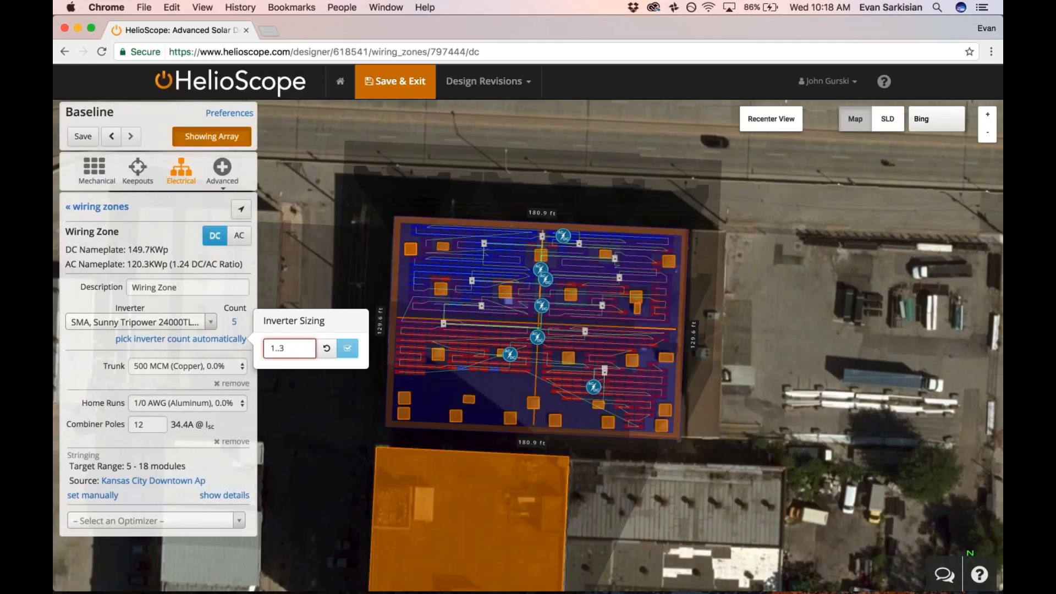
{"action": "left_click", "coordinate": [296, 350]}
{"action": "key", "text": "BackSpace"}
{"action": "type", "text": "3"}
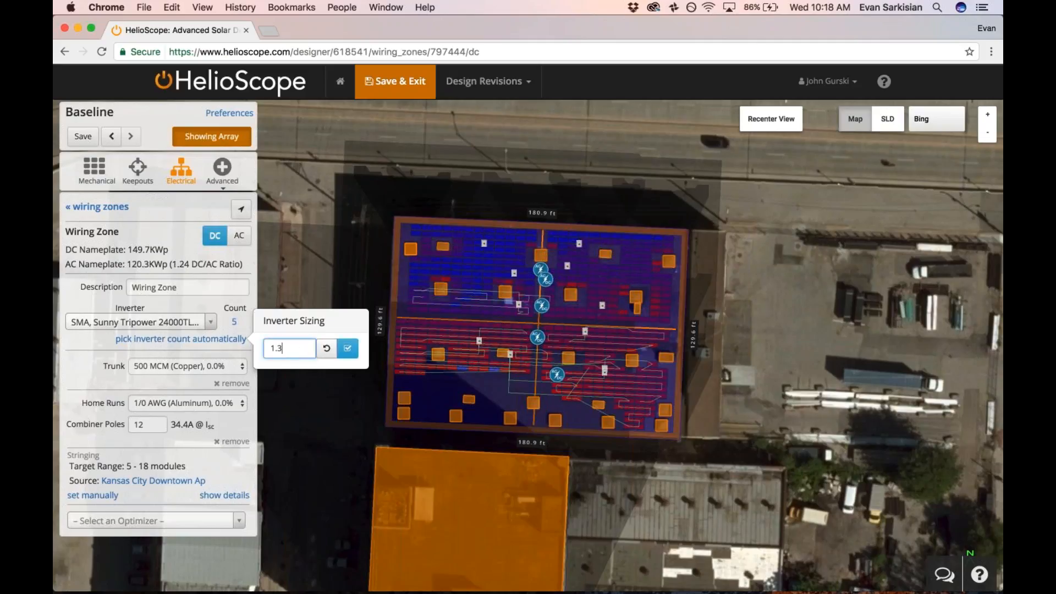
Step: Confirm the inverter sizing ratio of 1.3 and move two inverters into line along the array's central north-south walkway
{"action": "key", "text": "Return"}
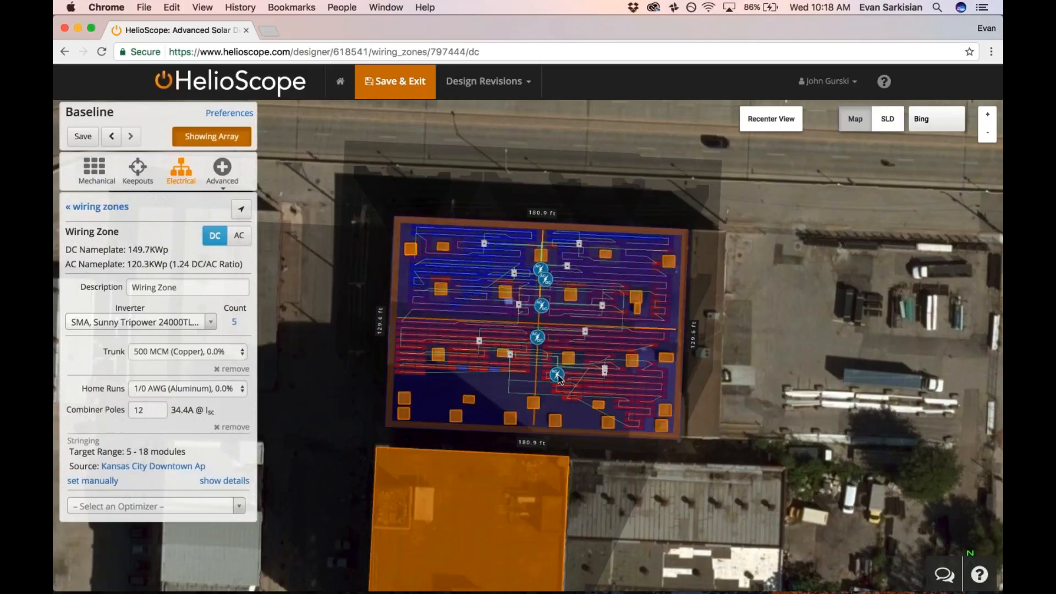
{"action": "left_click_drag", "start_coordinate": [558, 378], "coordinate": [538, 367]}
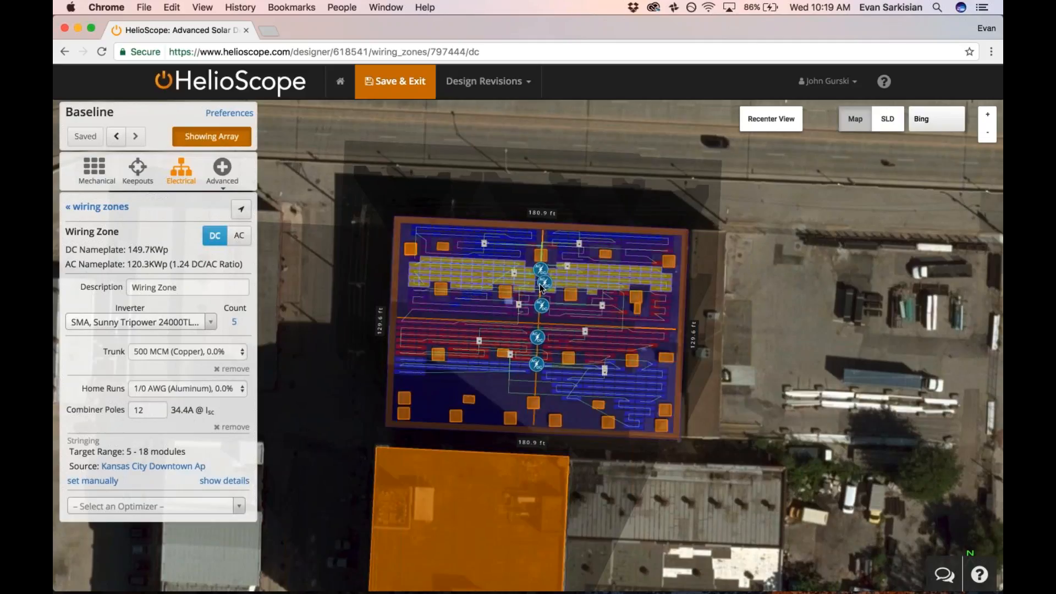
{"action": "left_click_drag", "start_coordinate": [540, 286], "coordinate": [541, 287]}
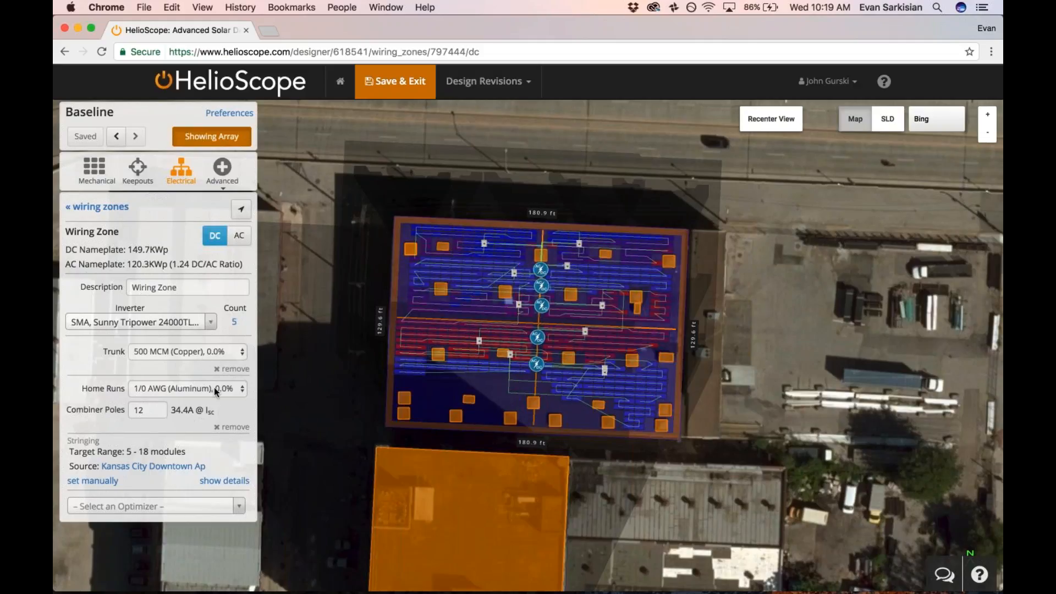
Step: Show the stringing details and keep 10 AWG (Copper) as the conductor for the strings
{"action": "left_click", "coordinate": [212, 482]}
{"action": "left_click", "coordinate": [214, 521]}
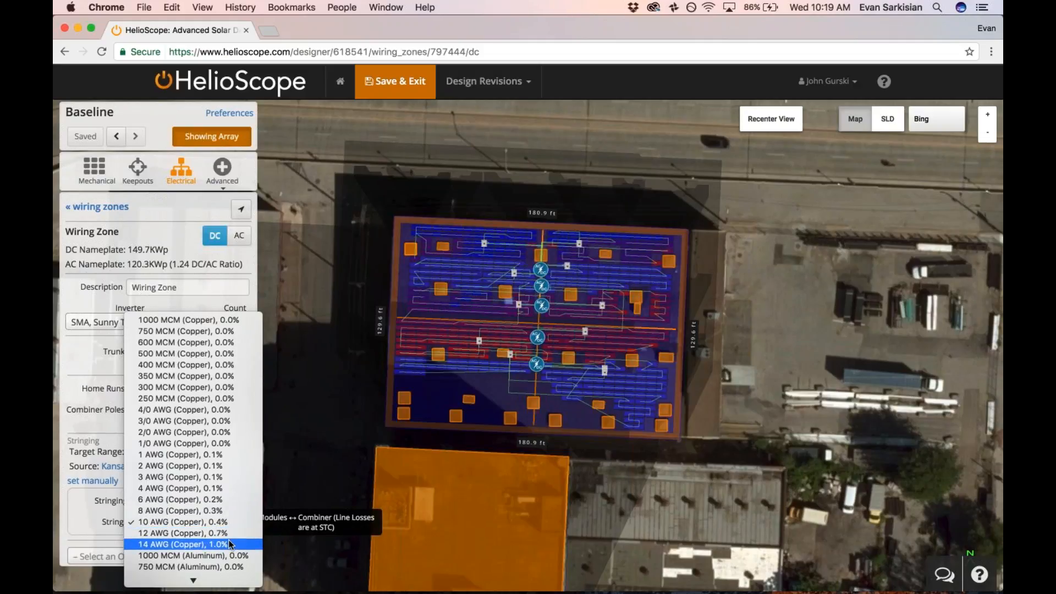
{"action": "left_click", "coordinate": [190, 522]}
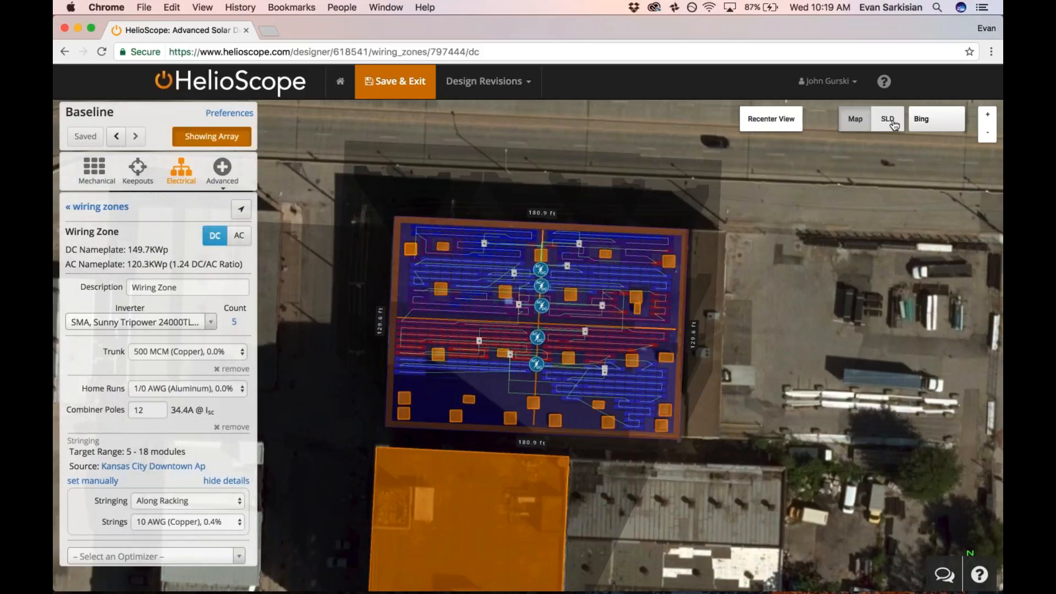
Step: In the single-line diagram view, remove the trunk recombiners, and remove and re-add the home-run combiners
{"action": "left_click", "coordinate": [888, 118]}
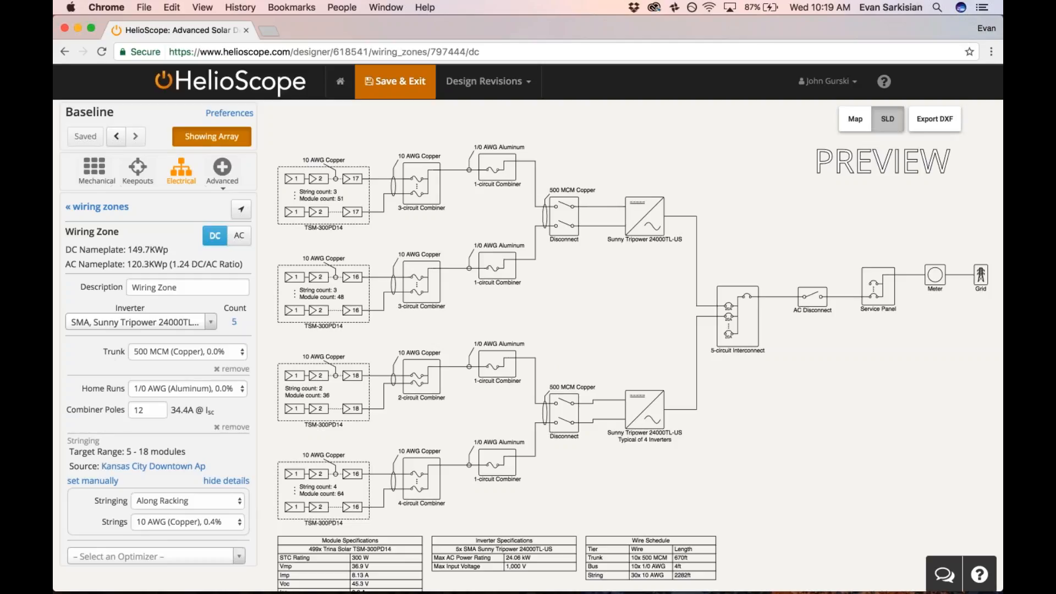
{"action": "left_click", "coordinate": [232, 368]}
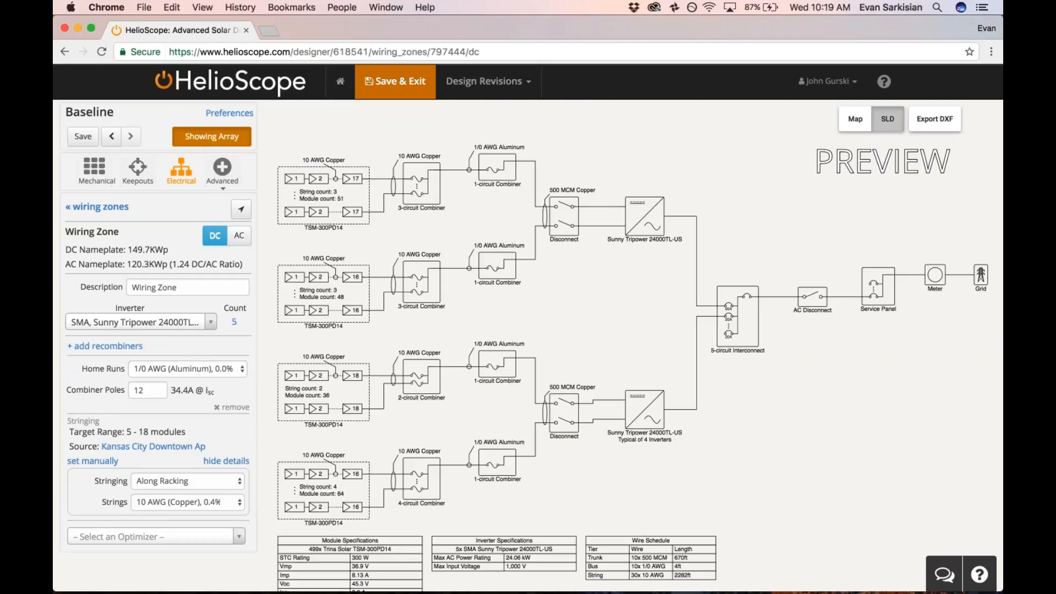
{"action": "left_click", "coordinate": [231, 407]}
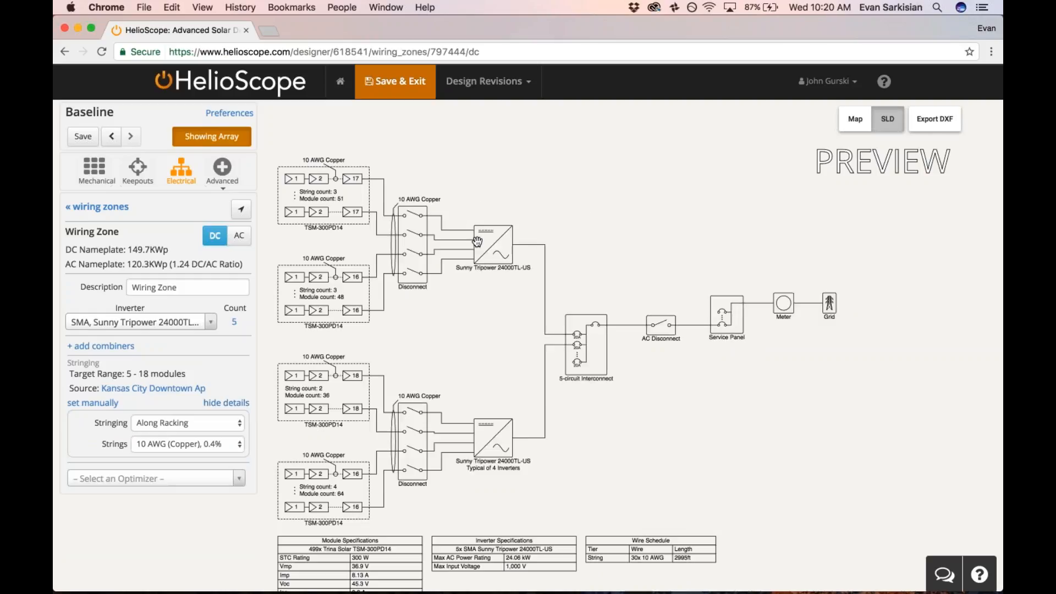
{"action": "left_click", "coordinate": [110, 346]}
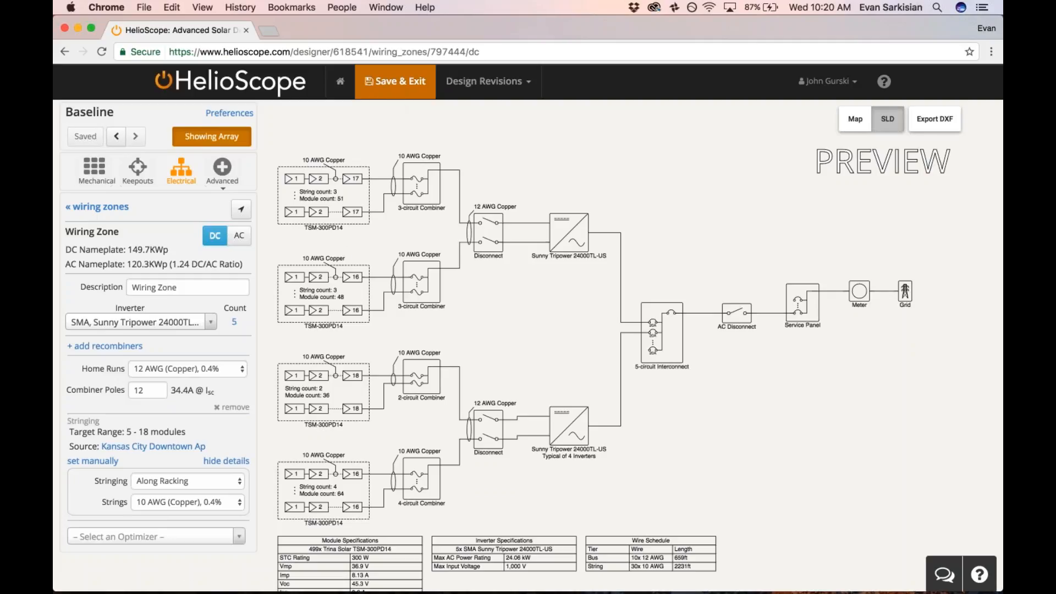
Step: Try a manual minimum string size of 18 modules, restore it to 5 and return to temperature-based string sizing
{"action": "left_click", "coordinate": [220, 461]}
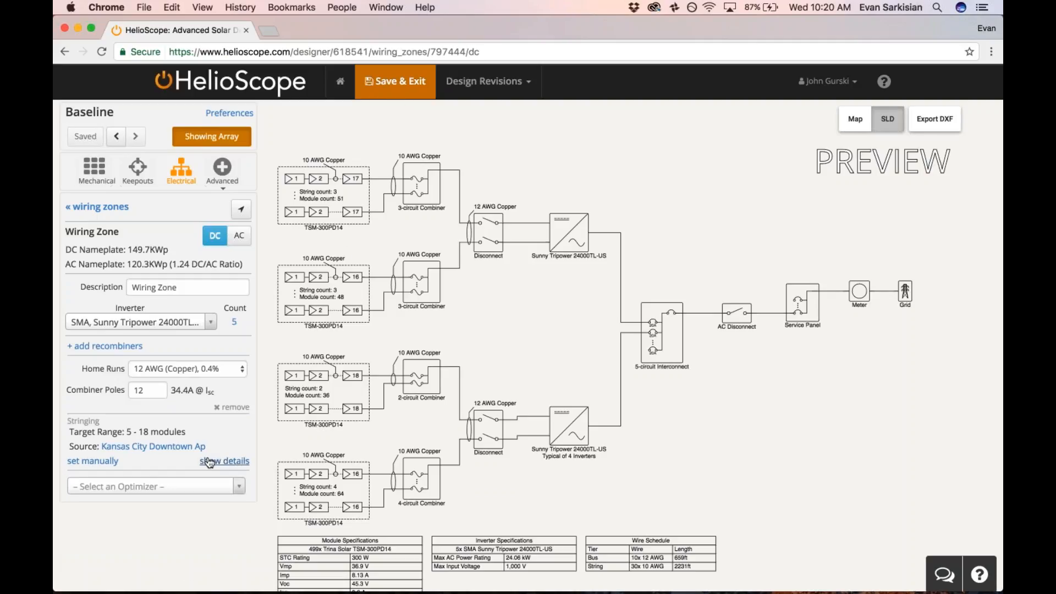
{"action": "left_click", "coordinate": [89, 461]}
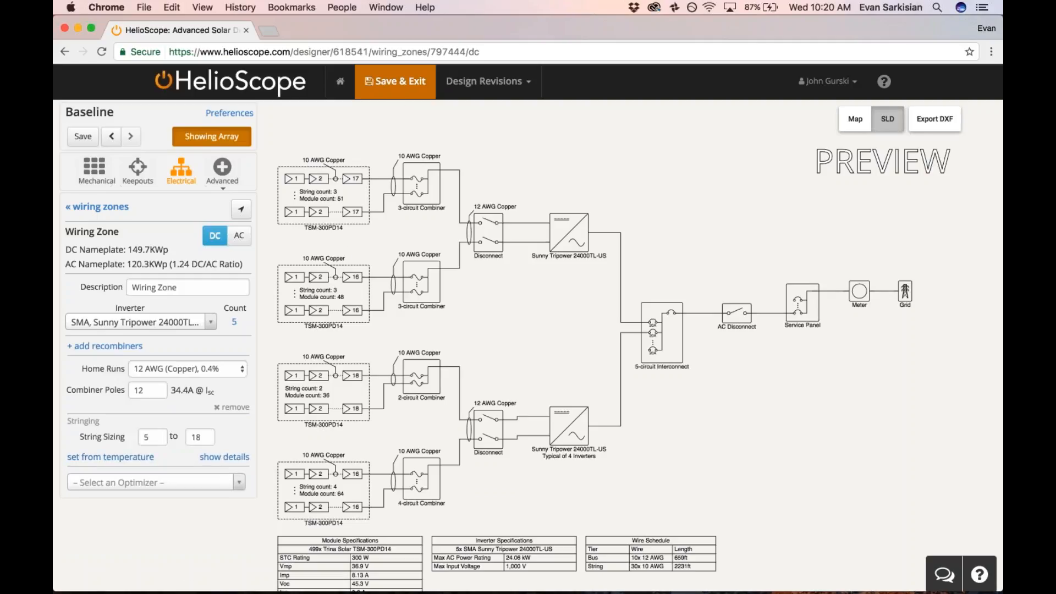
{"action": "left_click", "coordinate": [151, 438]}
{"action": "key", "text": "BackSpace"}
{"action": "type", "text": "18"}
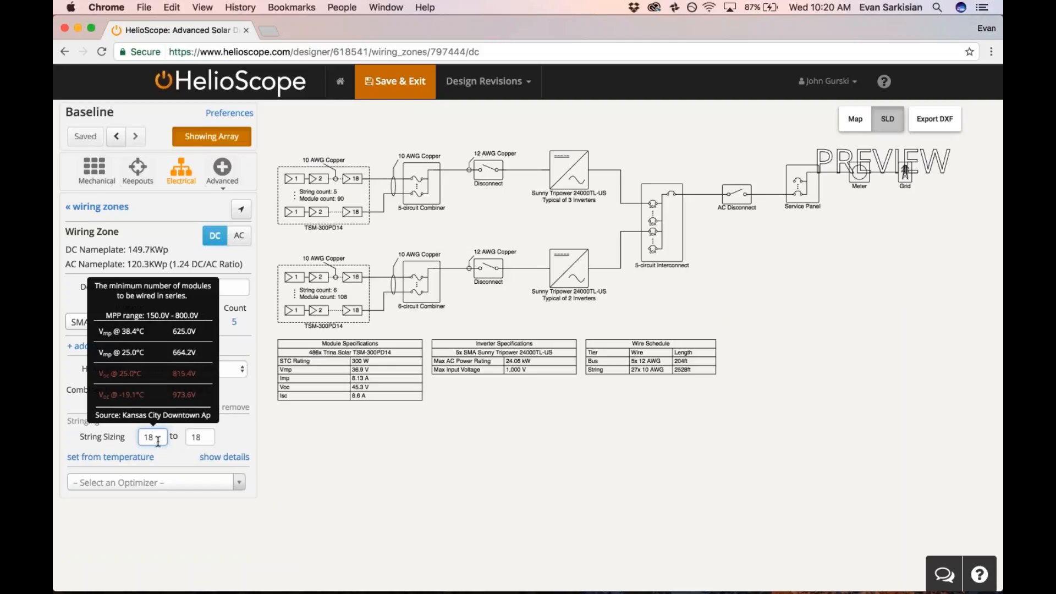
{"action": "key", "text": "BackSpace"}
{"action": "key", "text": "BackSpace"}
{"action": "type", "text": "5"}
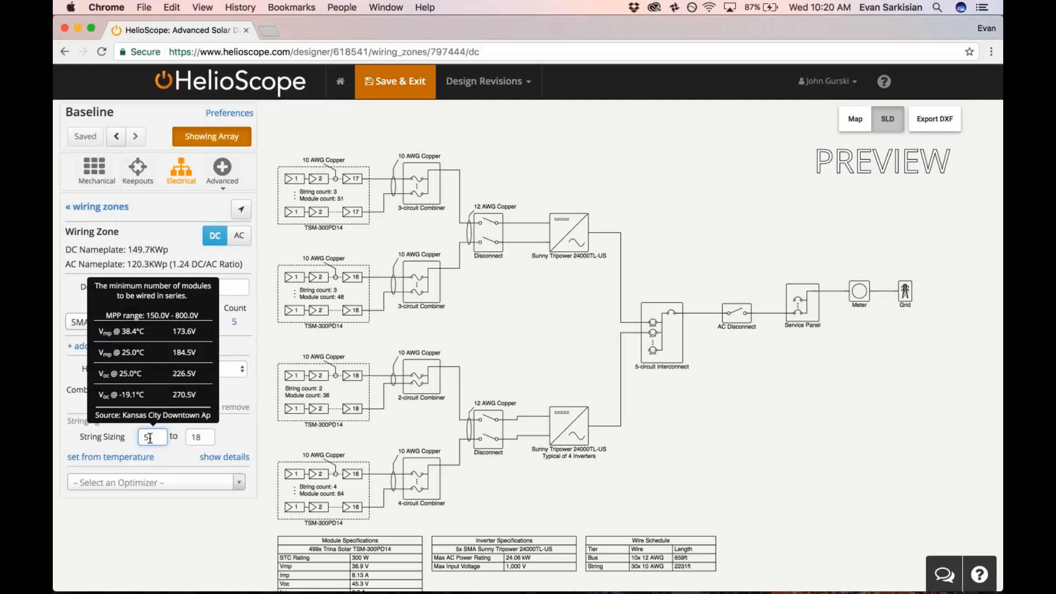
{"action": "left_click", "coordinate": [110, 456]}
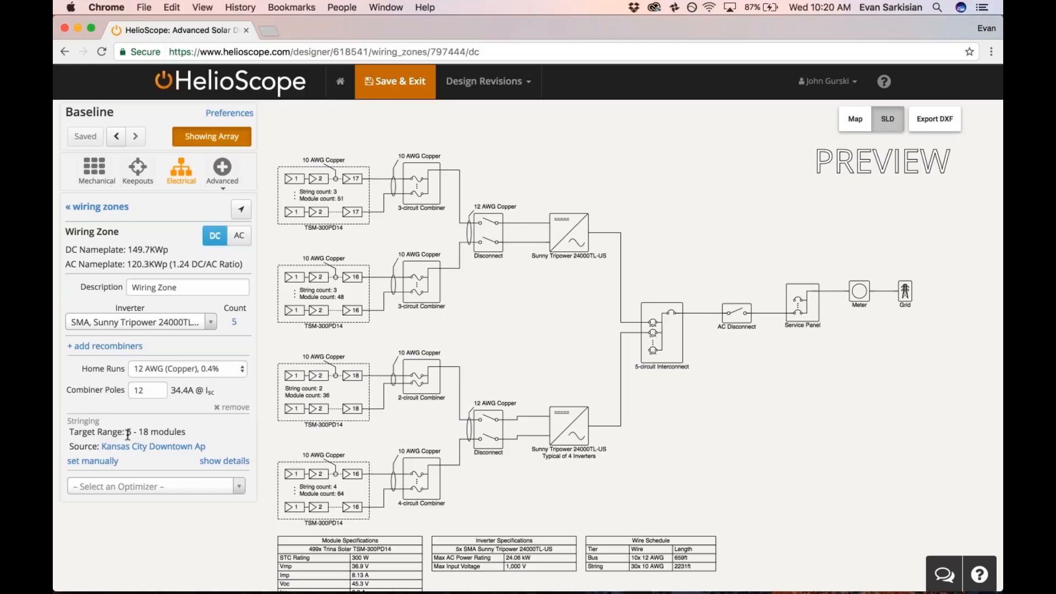
Step: Save and exit the design from the map view, and run the Baseline simulation with Condition Set 1
{"action": "left_click_drag", "start_coordinate": [128, 435], "coordinate": [135, 435]}
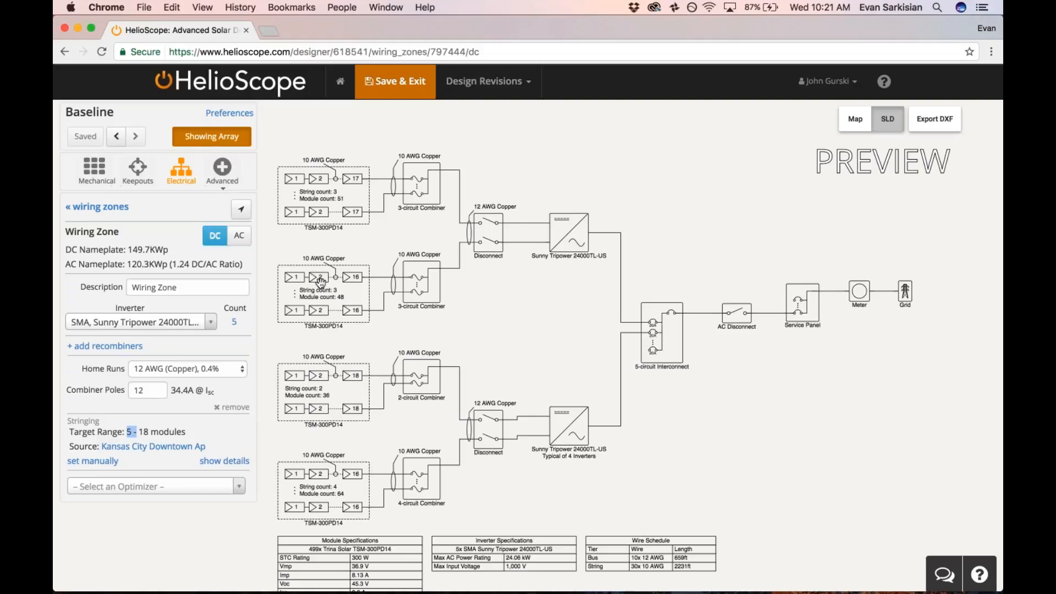
{"action": "left_click", "coordinate": [856, 120]}
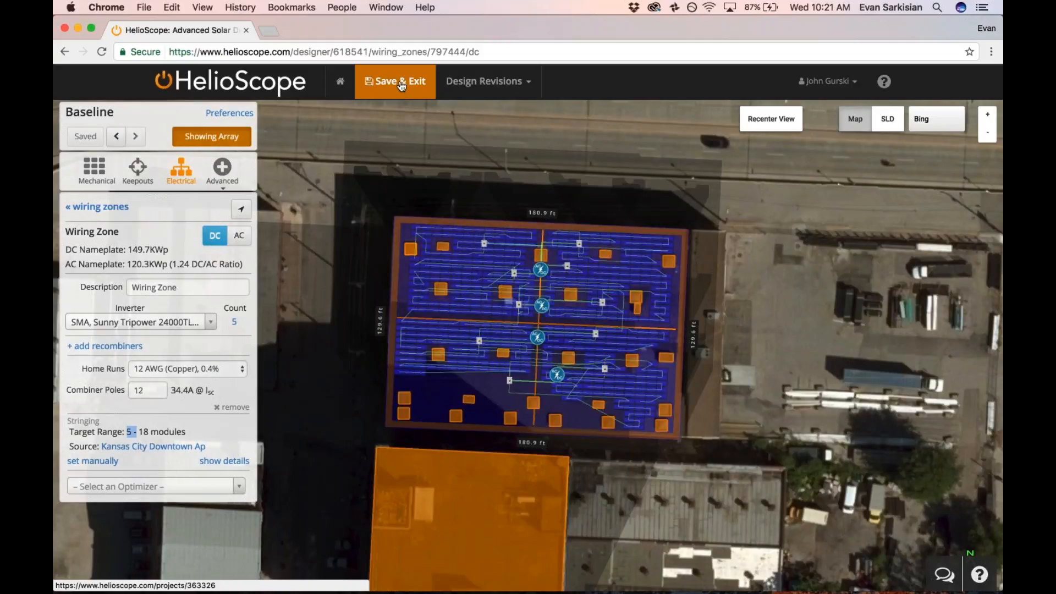
{"action": "left_click", "coordinate": [401, 83]}
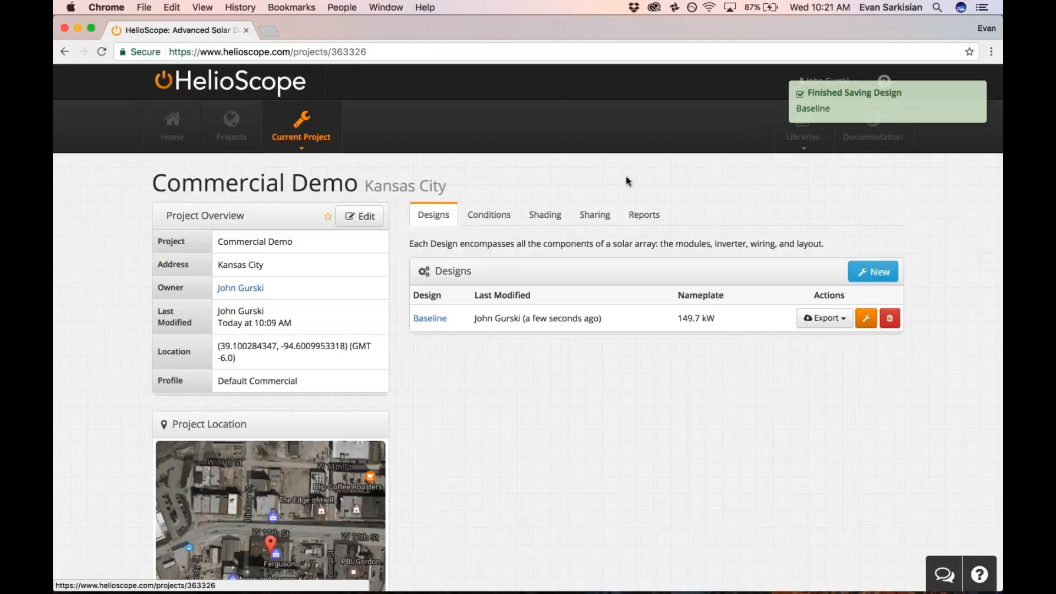
{"action": "left_click", "coordinate": [651, 216]}
{"action": "left_click", "coordinate": [775, 327]}
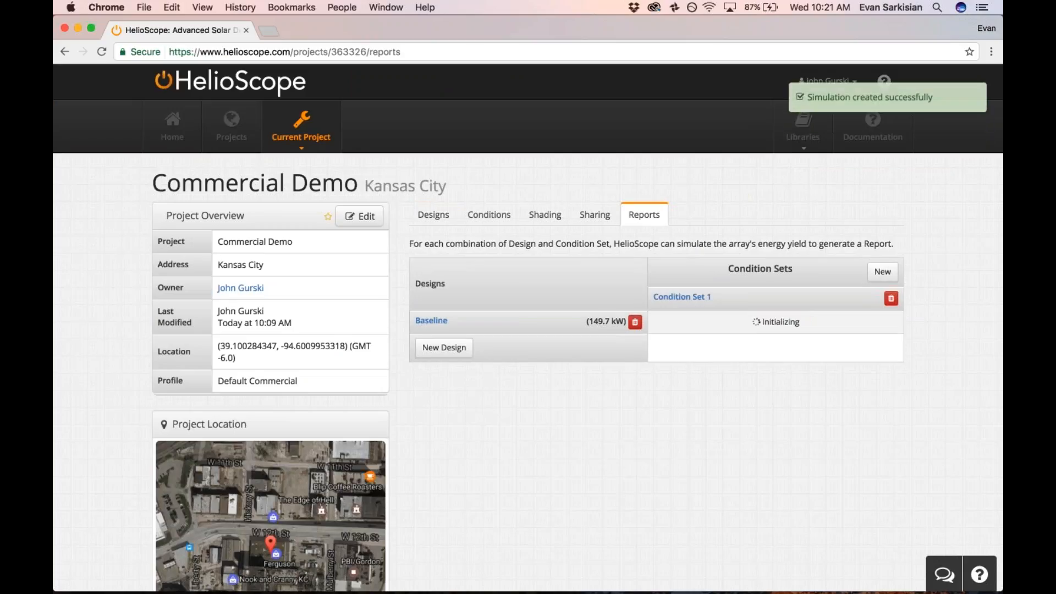
Step: Export the Baseline design as a CAD archive from the project's list of designs
{"action": "left_click", "coordinate": [431, 215]}
{"action": "left_click", "coordinate": [825, 318]}
{"action": "left_click", "coordinate": [828, 336]}
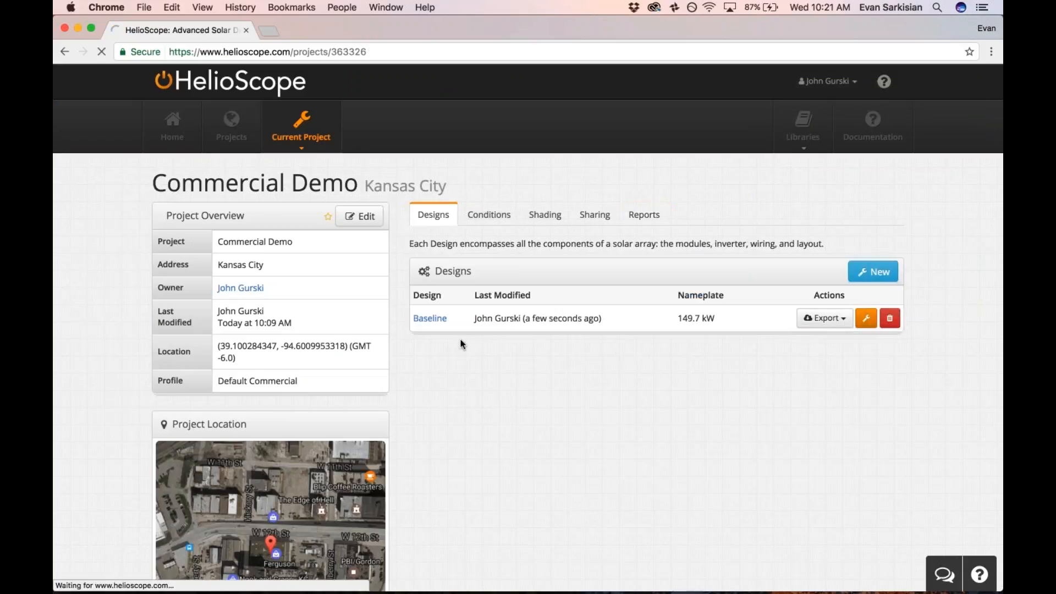
Step: Launch DraftSight and open helioscope_design_618541.dxf from the downloaded helioscope_design_618541 folder
{"action": "key", "text": "super+space"}
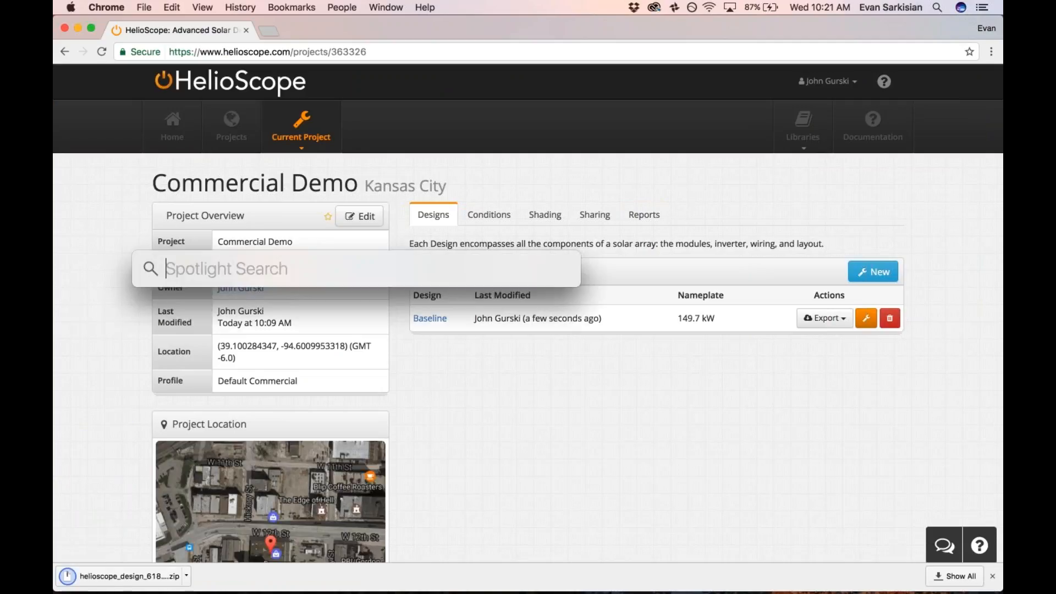
{"action": "type", "text": "dra"}
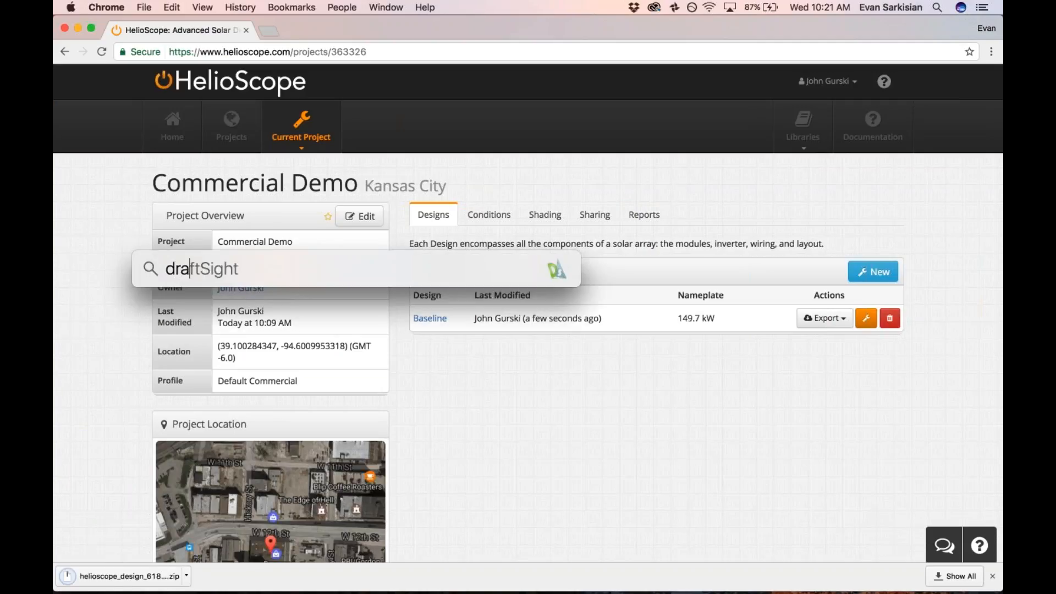
{"action": "key", "text": "Return"}
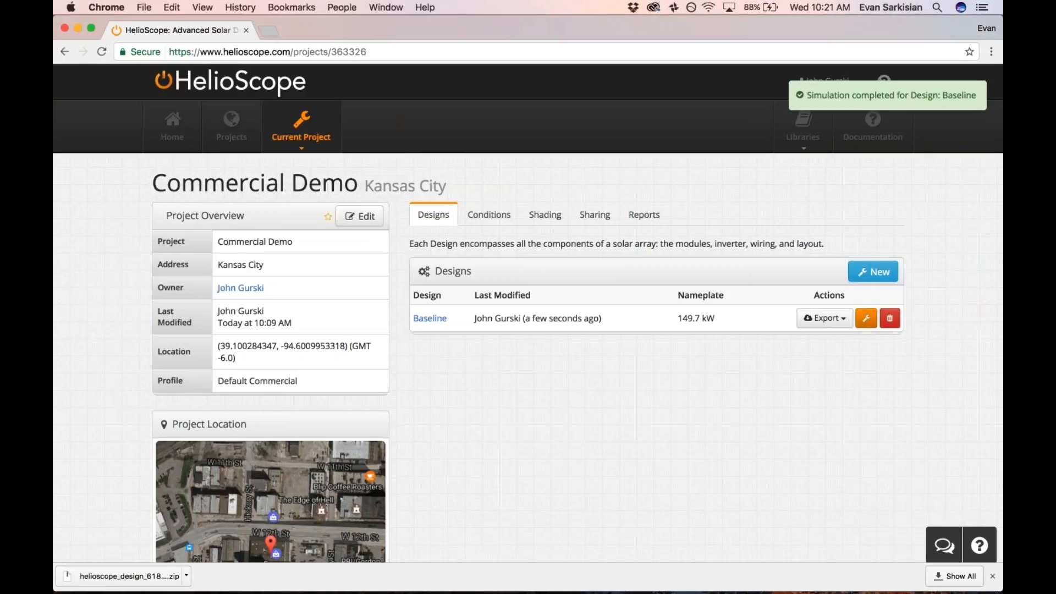
{"action": "key", "text": "super+Tab"}
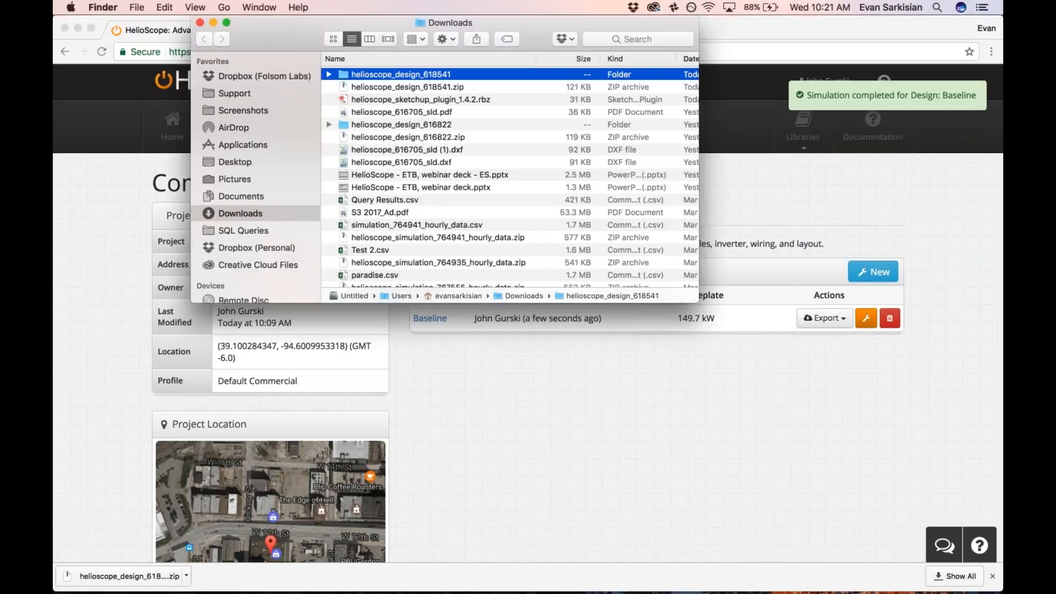
{"action": "key", "text": "super+Down"}
{"action": "double_click", "coordinate": [408, 91]}
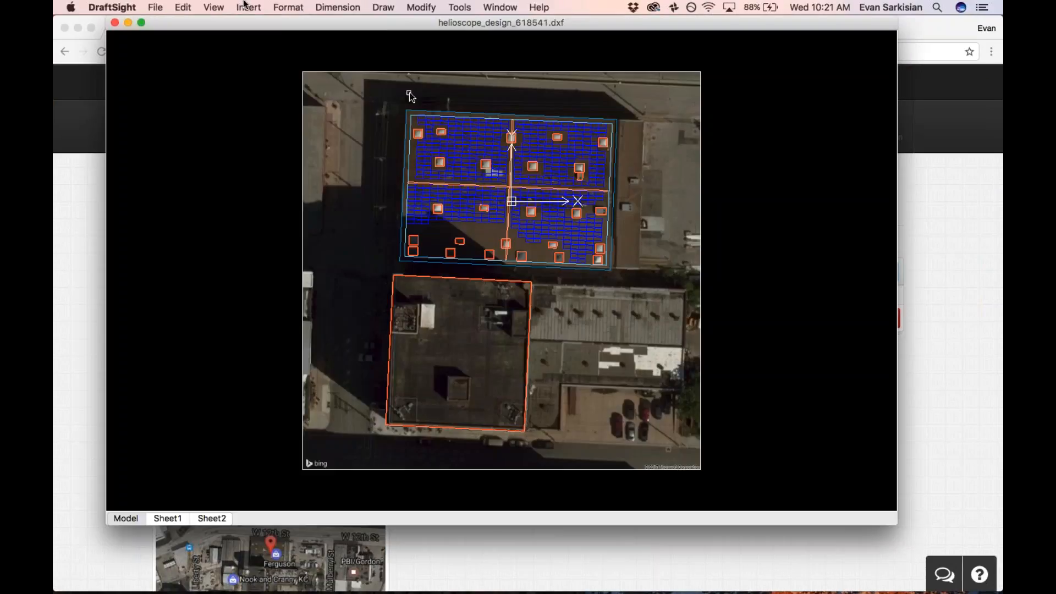
Step: Hide the Imagery layer of the drawing in the Layers Manager
{"action": "left_click", "coordinate": [289, 7]}
{"action": "left_click", "coordinate": [300, 25]}
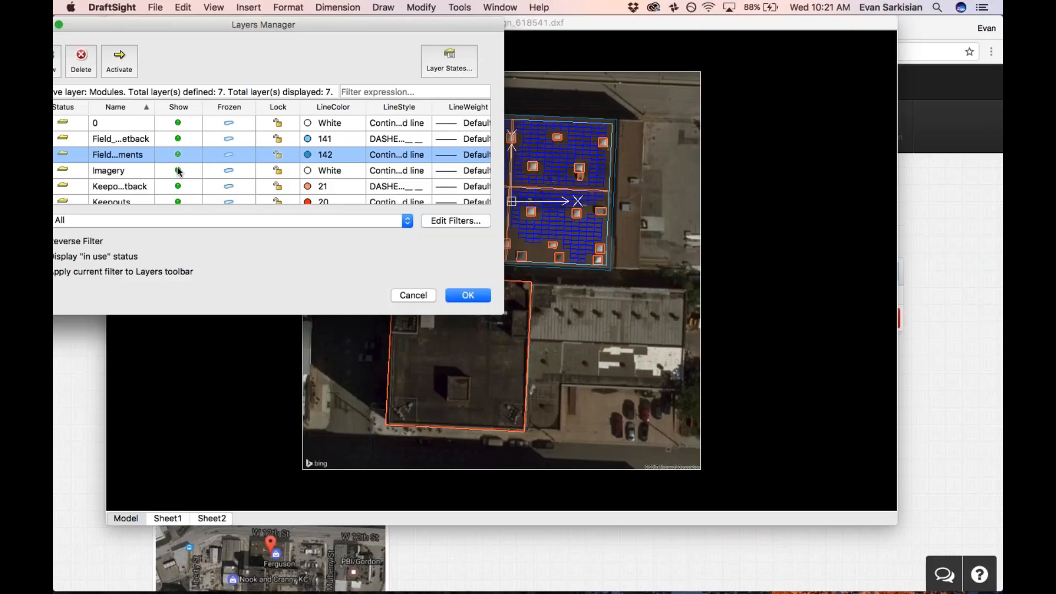
{"action": "left_click", "coordinate": [179, 171]}
{"action": "left_click", "coordinate": [462, 296]}
Step: Inspect the buildings, keepouts and modules in 3D with Constrained Orbit, and close the drawing
{"action": "left_click", "coordinate": [201, 6]}
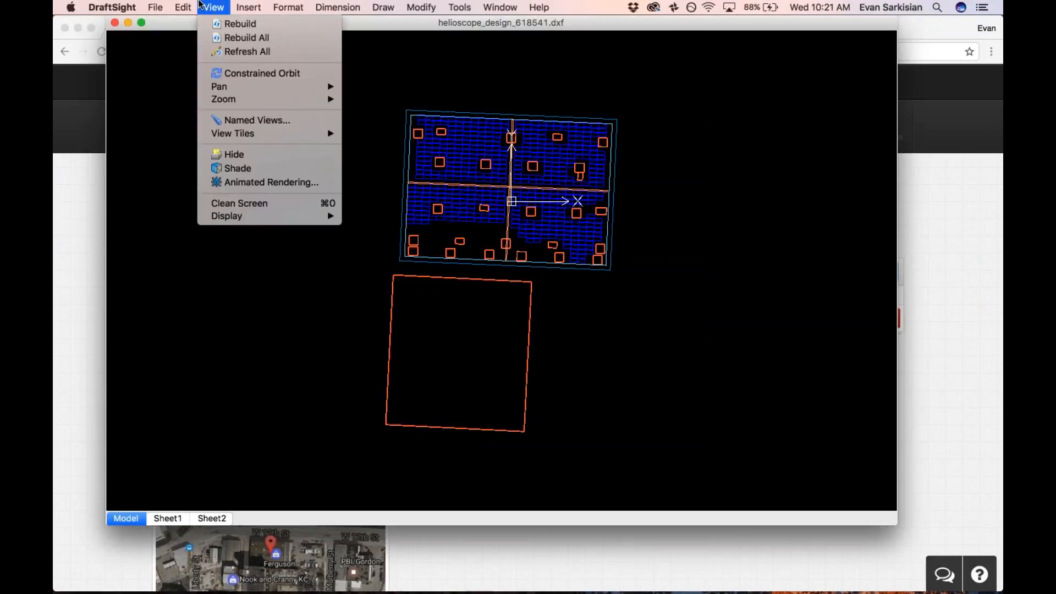
{"action": "left_click", "coordinate": [259, 73]}
{"action": "left_click_drag", "start_coordinate": [616, 317], "coordinate": [571, 250]}
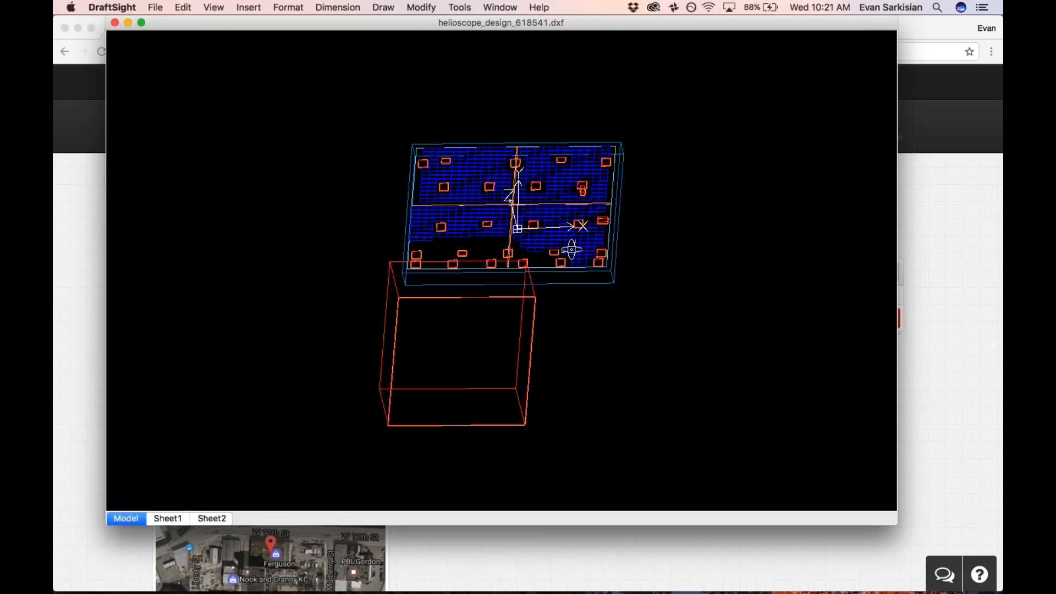
{"action": "left_click_drag", "start_coordinate": [572, 251], "coordinate": [546, 242]}
{"action": "scroll", "coordinate": [546, 242], "scroll_direction": "up", "scroll_amount": 14}
{"action": "scroll", "coordinate": [475, 235], "scroll_direction": "down", "scroll_amount": 13}
{"action": "key", "text": "super+w"}
{"action": "left_click", "coordinate": [233, 183]}
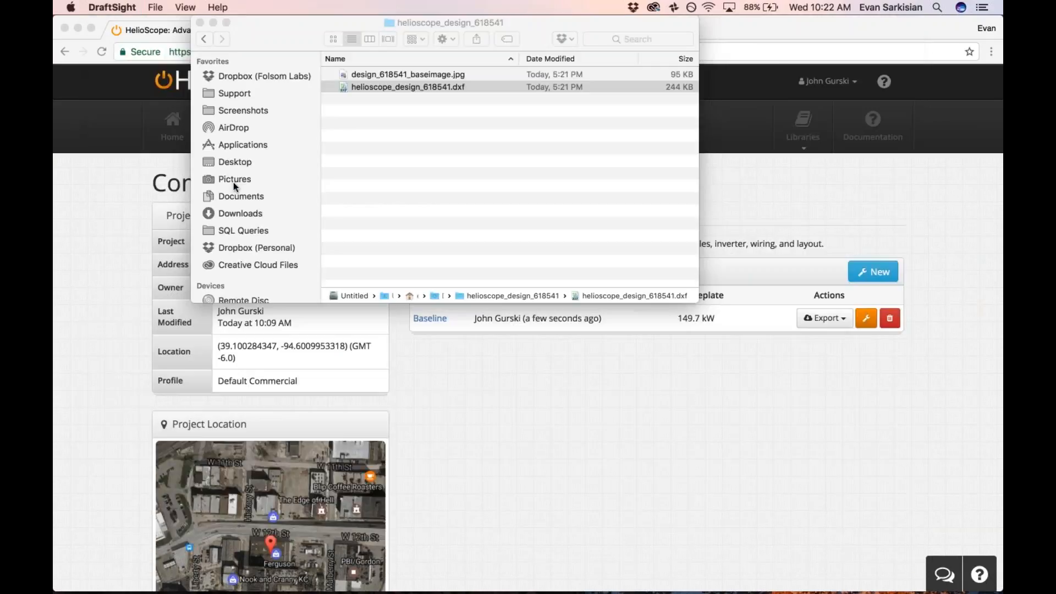
Step: Switch back to HelioScope in Chrome, open the Baseline production report and examine its system metrics, monthly production and system losses
{"action": "key", "text": "super+Tab"}
{"action": "left_click", "coordinate": [644, 214]}
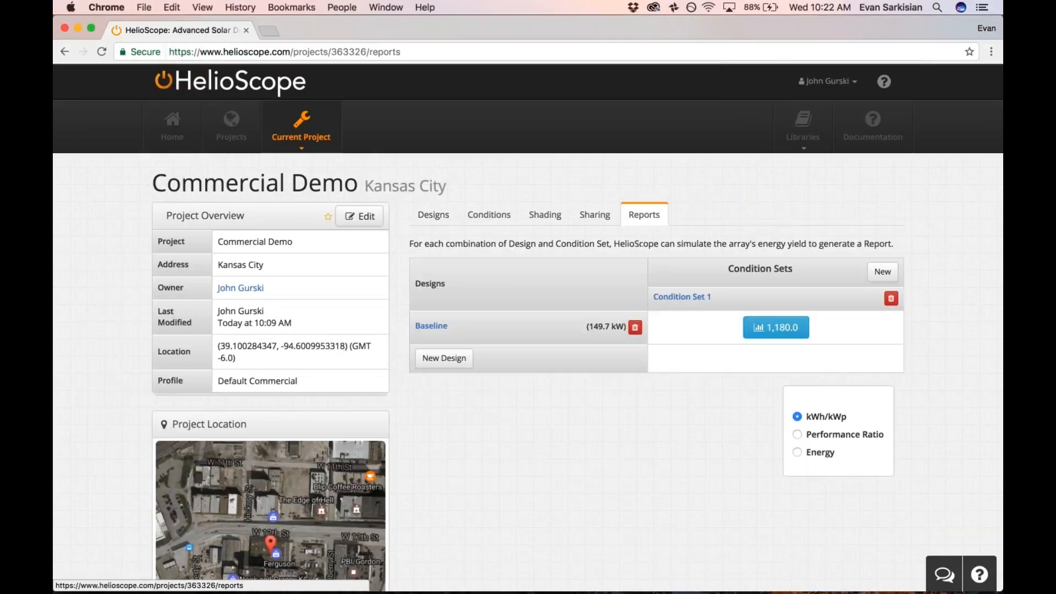
{"action": "left_click", "coordinate": [786, 332]}
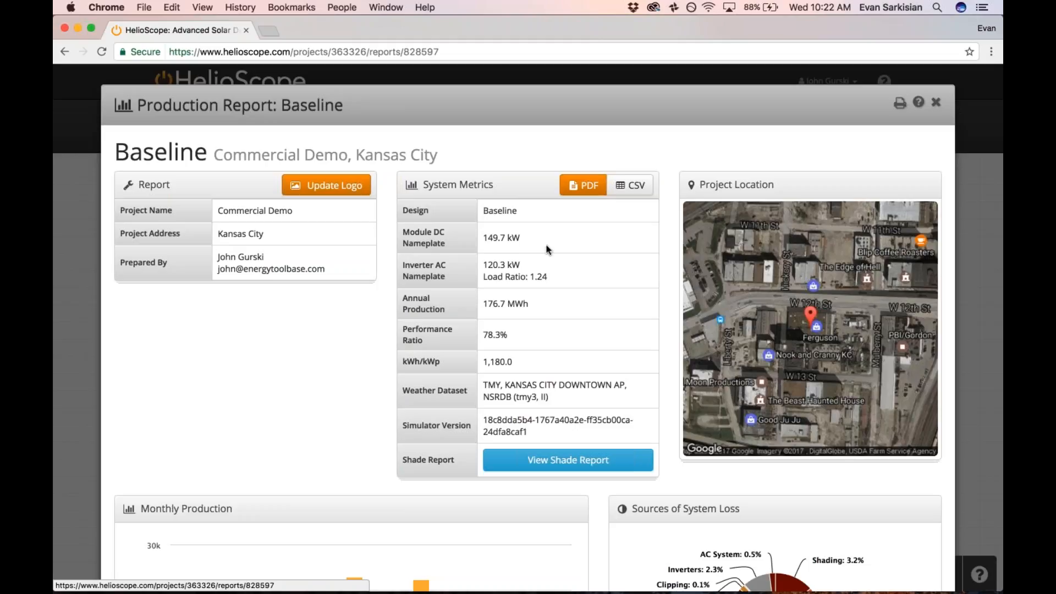
{"action": "mouse_move", "coordinate": [547, 249]}
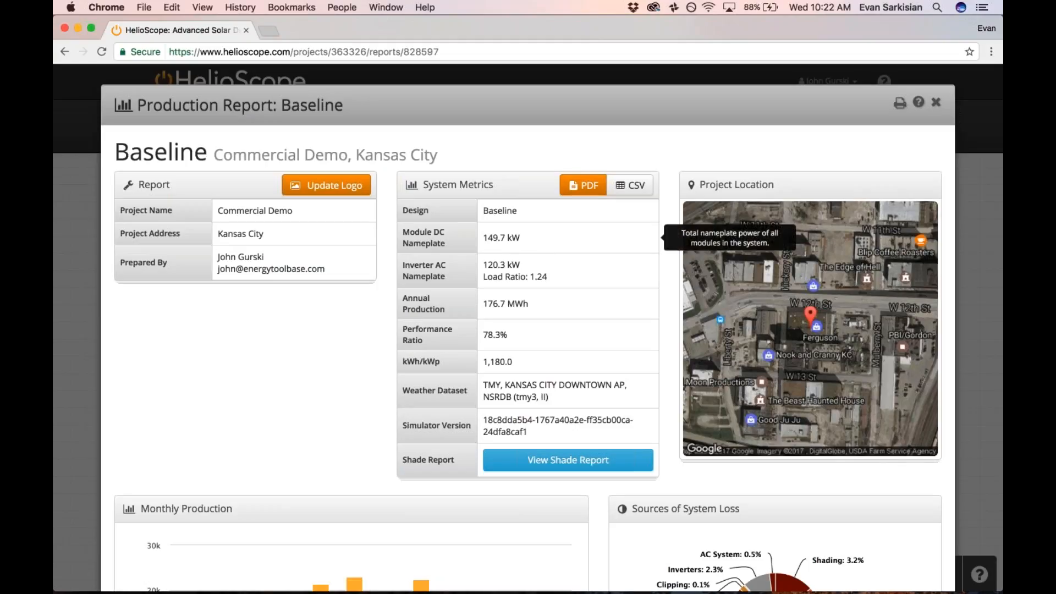
{"action": "scroll", "coordinate": [465, 287], "scroll_direction": "down", "scroll_amount": 1}
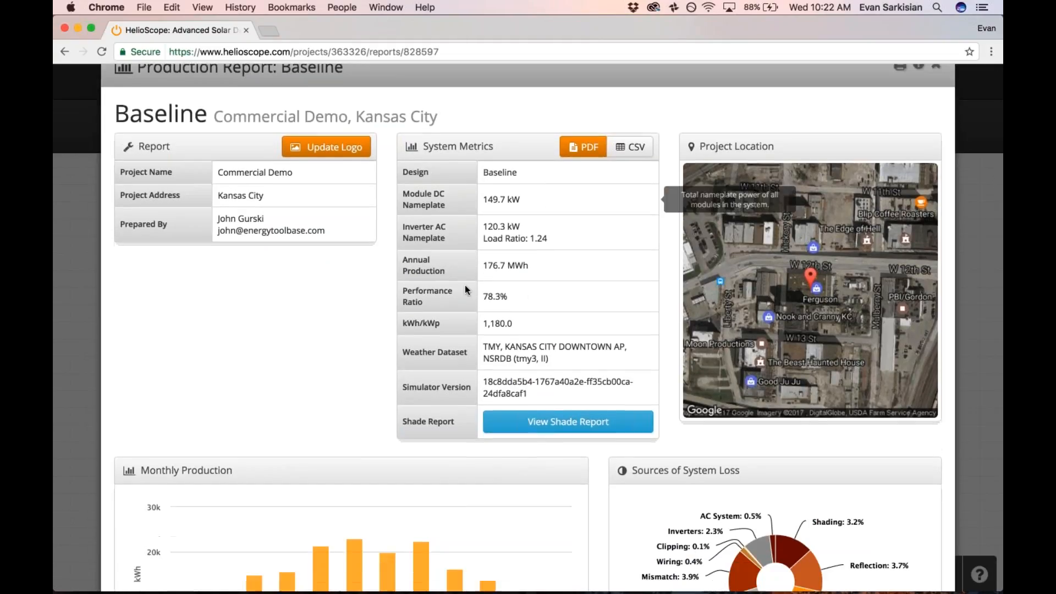
{"action": "scroll", "coordinate": [464, 284], "scroll_direction": "down", "scroll_amount": 5}
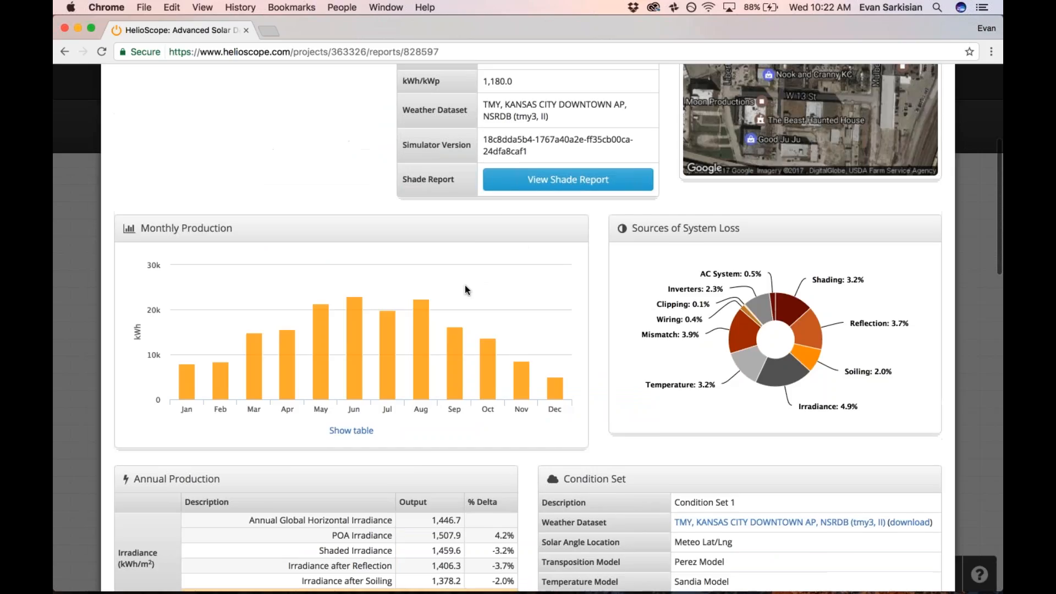
{"action": "mouse_move", "coordinate": [548, 389]}
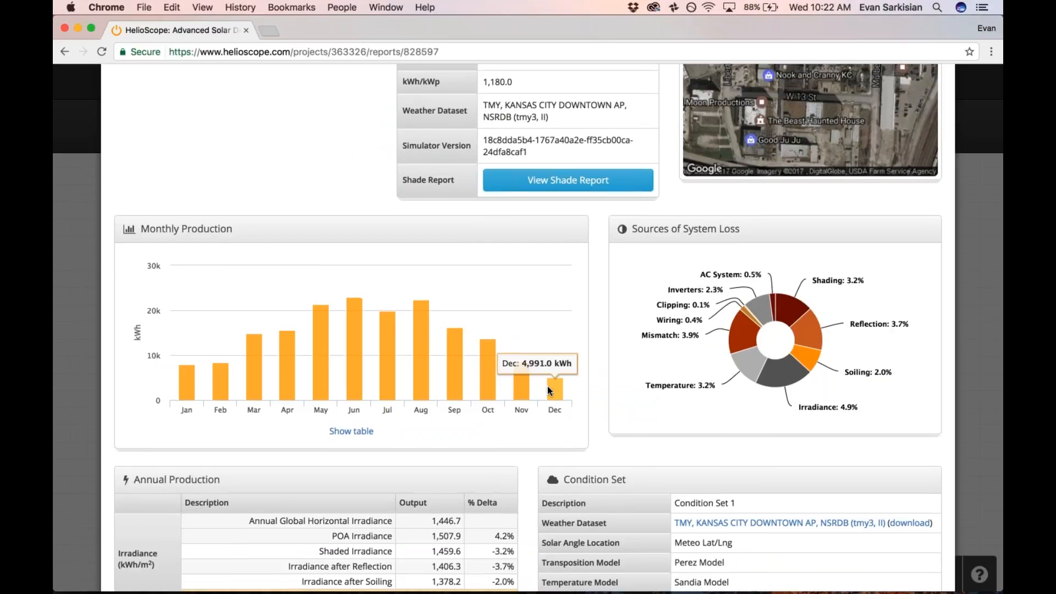
{"action": "scroll", "coordinate": [548, 390], "scroll_direction": "down", "scroll_amount": 1}
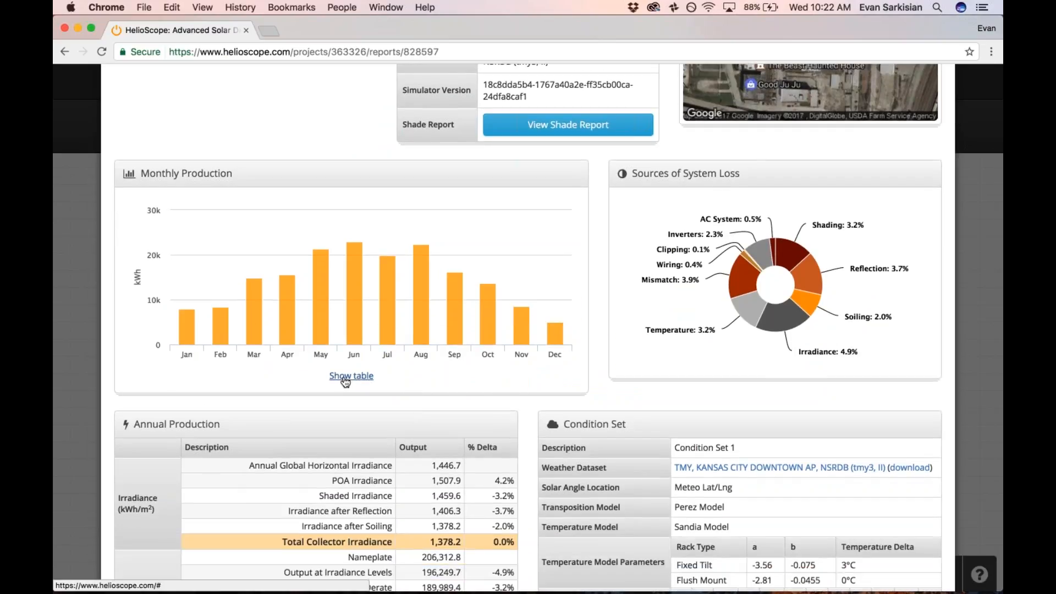
Step: Check the monthly production table, hide it again, and inspect the shading, mismatch and other slices of the system loss chart
{"action": "left_click", "coordinate": [345, 376]}
{"action": "scroll", "coordinate": [346, 380], "scroll_direction": "down", "scroll_amount": 2}
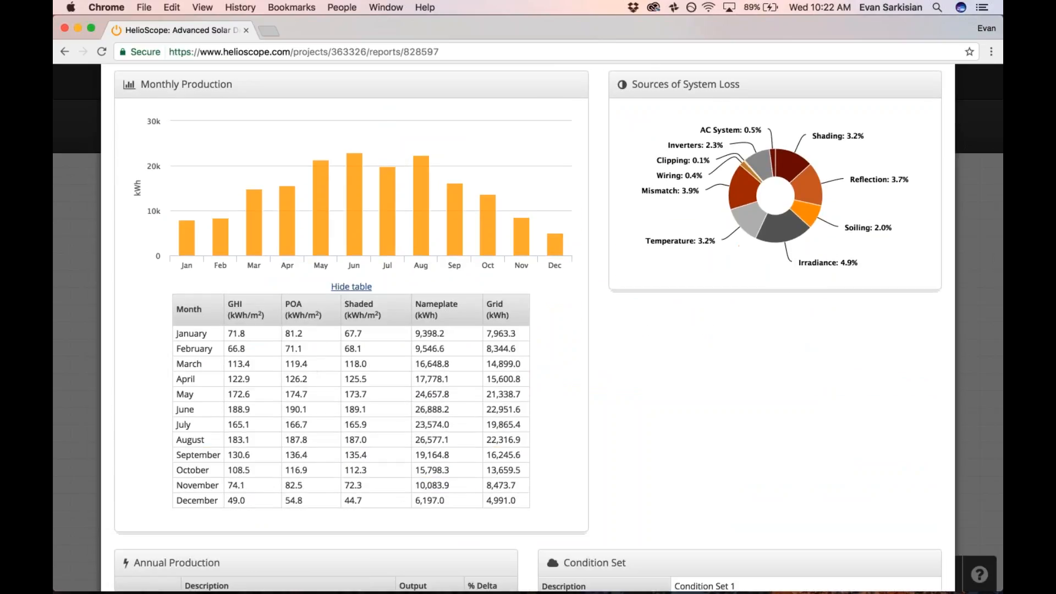
{"action": "left_click", "coordinate": [350, 287]}
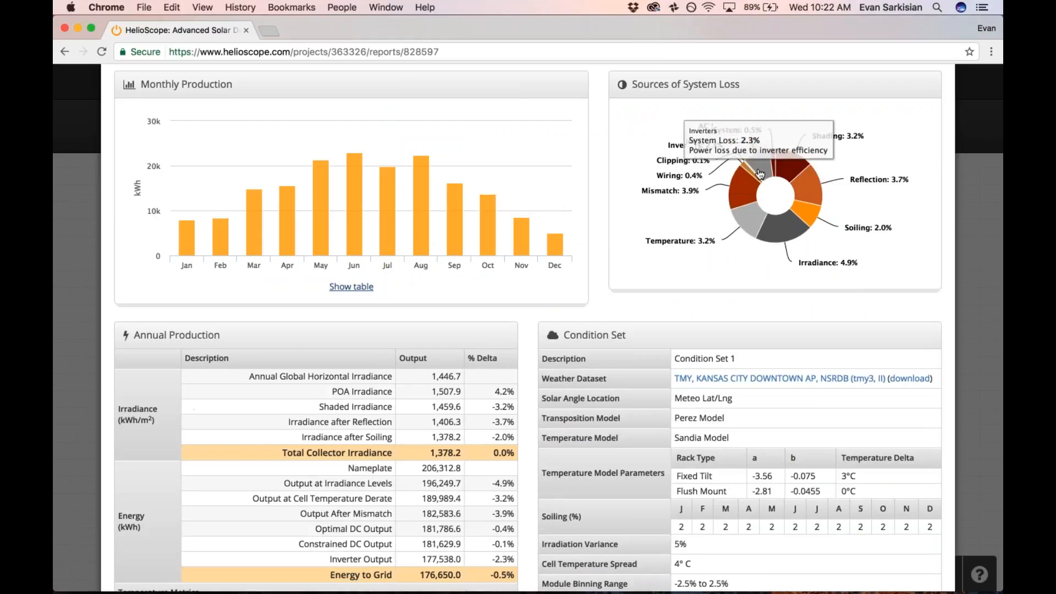
{"action": "mouse_move", "coordinate": [795, 166]}
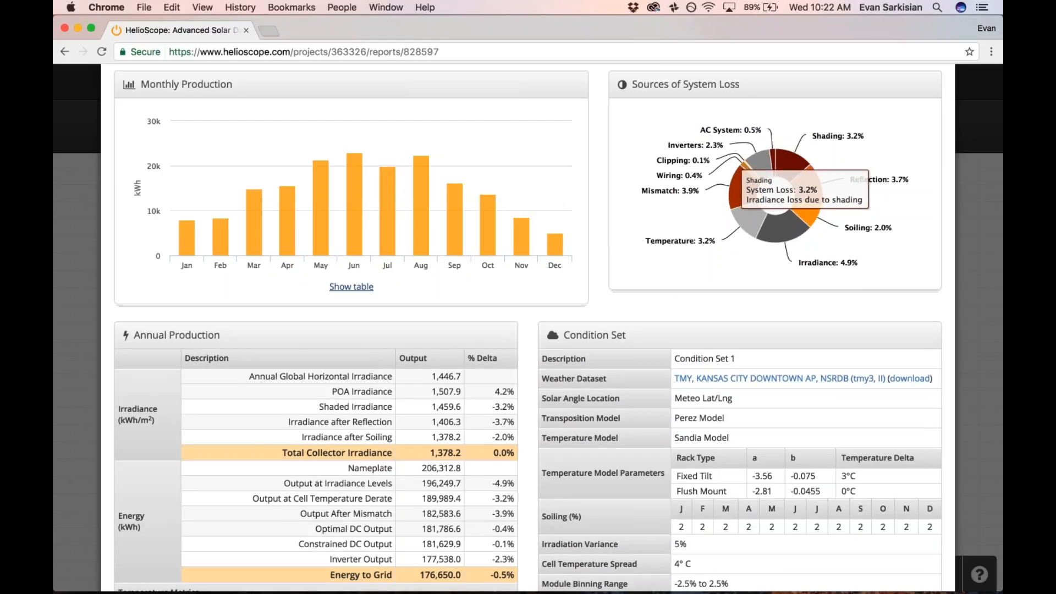
{"action": "mouse_move", "coordinate": [751, 195]}
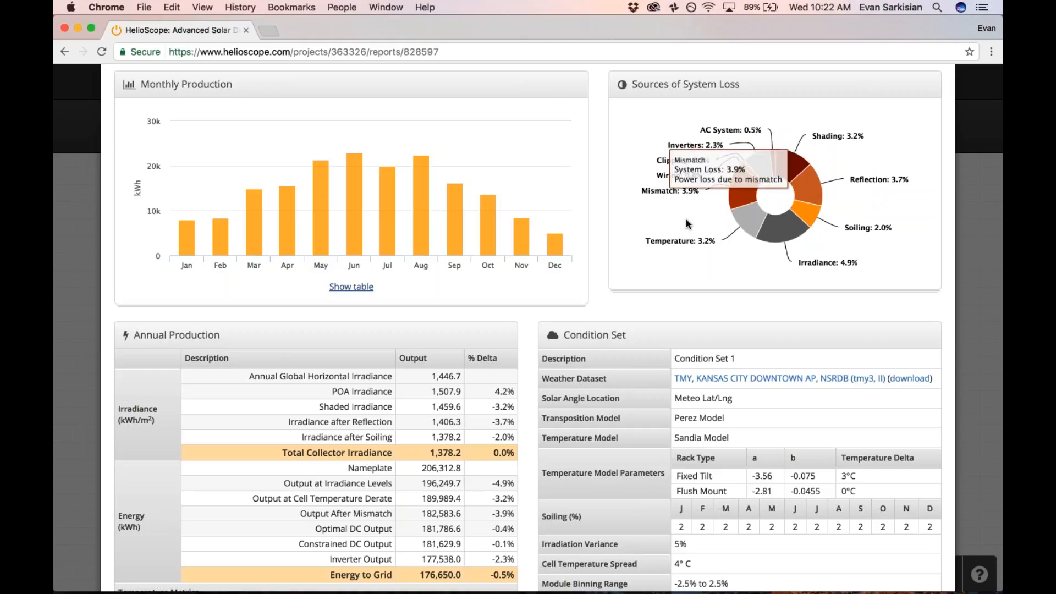
{"action": "mouse_move", "coordinate": [750, 217]}
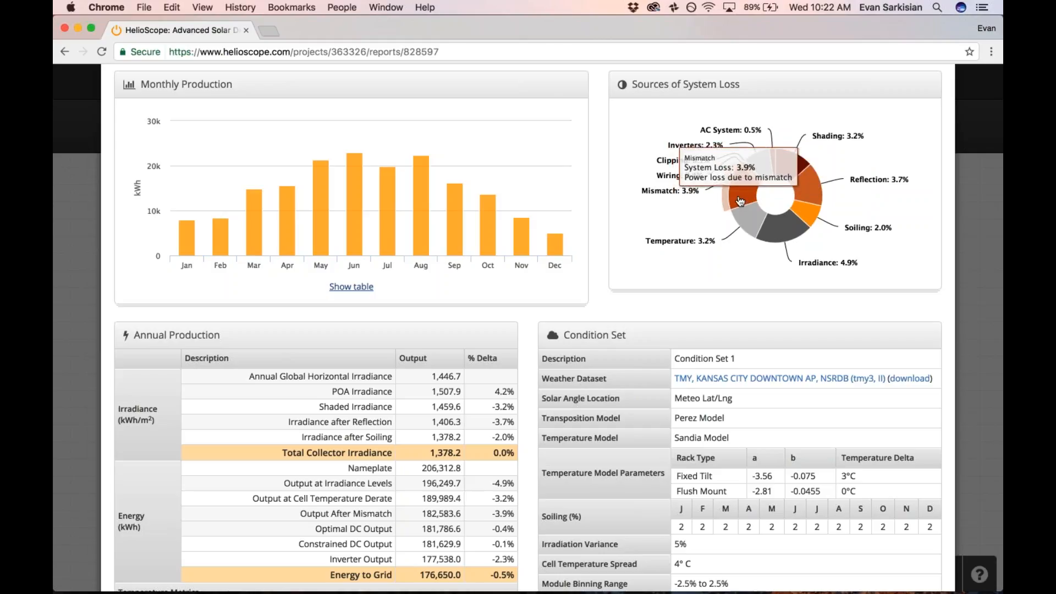
Step: Examine the annual production breakdown from irradiance through to energy delivered to the grid, including the row explanations
{"action": "scroll", "coordinate": [740, 201], "scroll_direction": "down", "scroll_amount": 1}
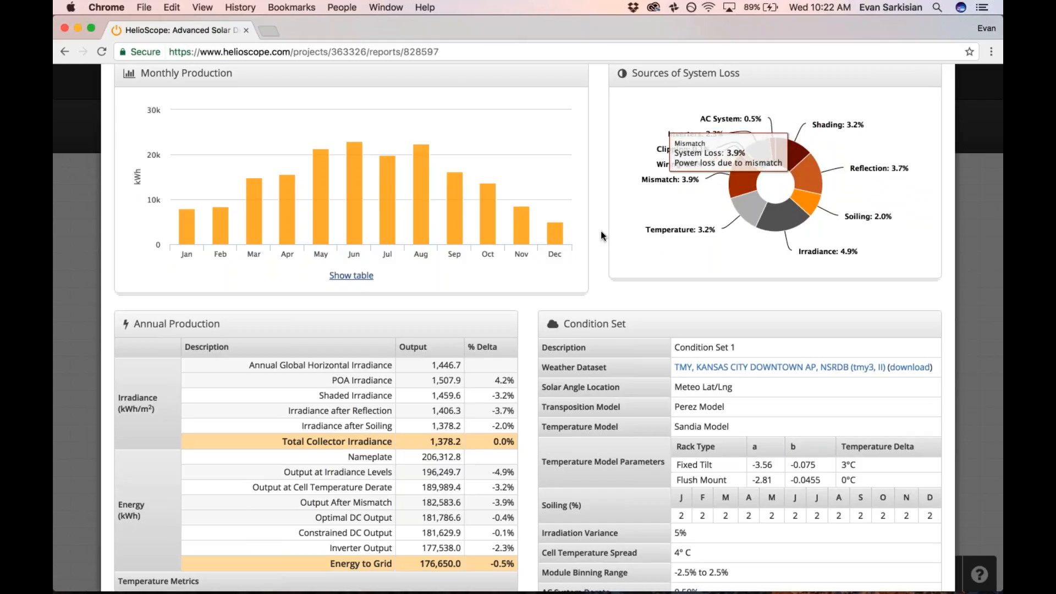
{"action": "scroll", "coordinate": [600, 231], "scroll_direction": "down", "scroll_amount": 4}
{"action": "scroll", "coordinate": [601, 230], "scroll_direction": "down", "scroll_amount": 3}
{"action": "scroll", "coordinate": [371, 195], "scroll_direction": "down", "scroll_amount": 1}
{"action": "mouse_move", "coordinate": [369, 352]}
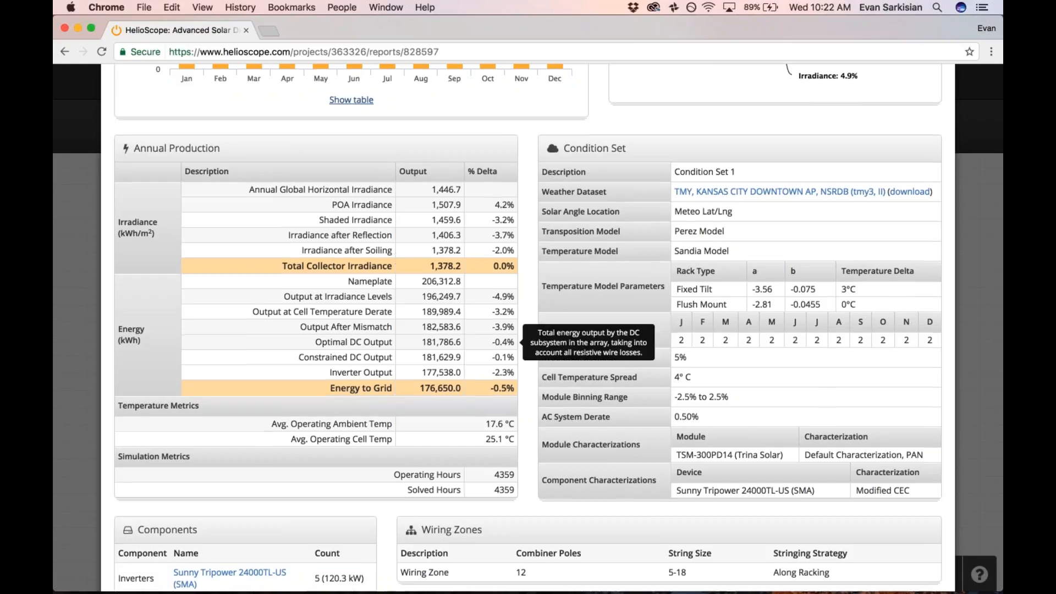
{"action": "scroll", "coordinate": [503, 346], "scroll_direction": "down", "scroll_amount": 2}
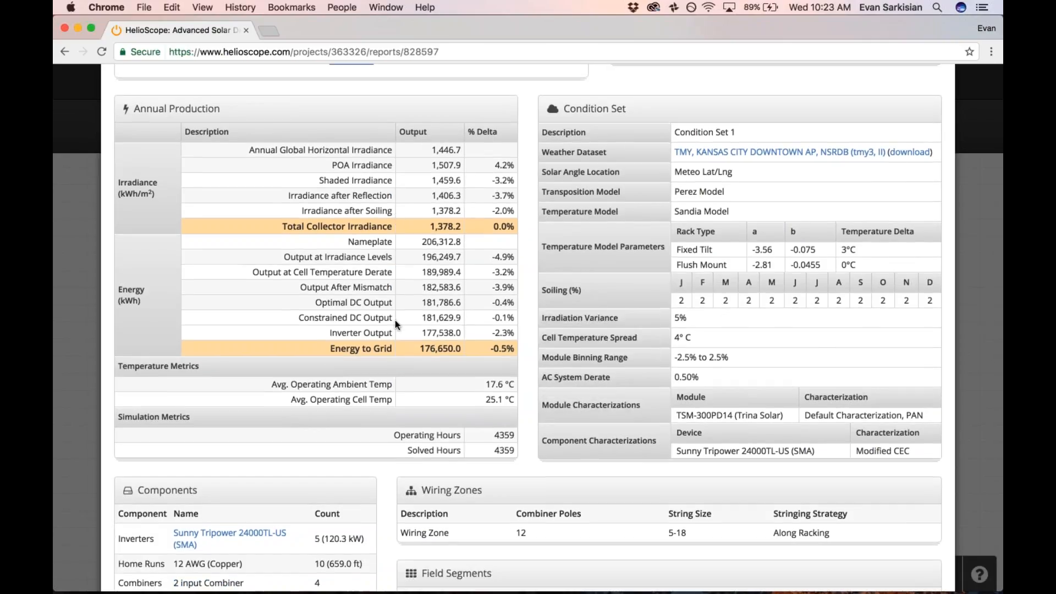
{"action": "mouse_move", "coordinate": [419, 232]}
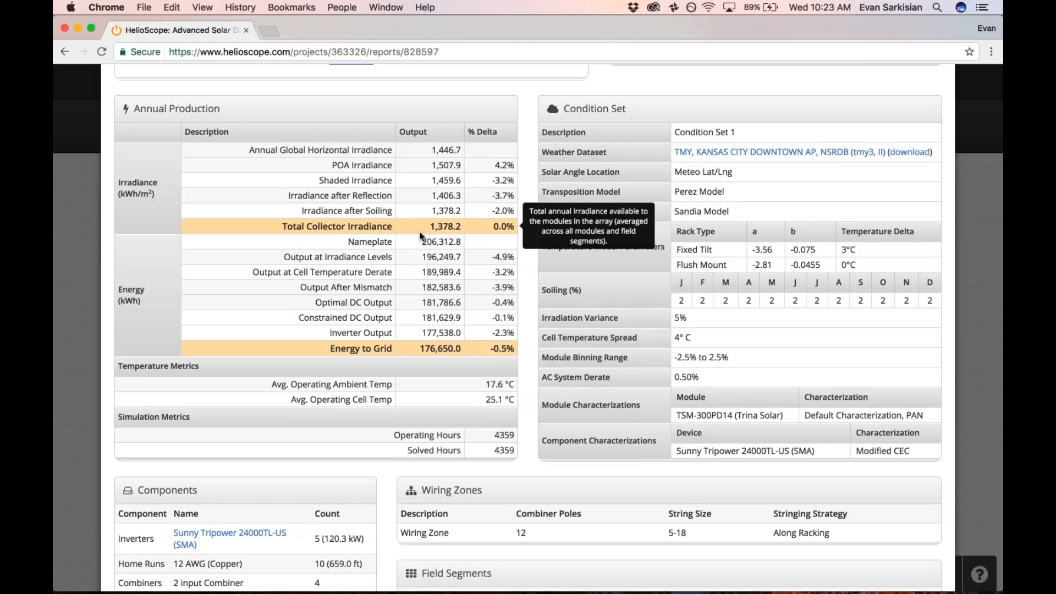
{"action": "scroll", "coordinate": [419, 232], "scroll_direction": "up", "scroll_amount": 5}
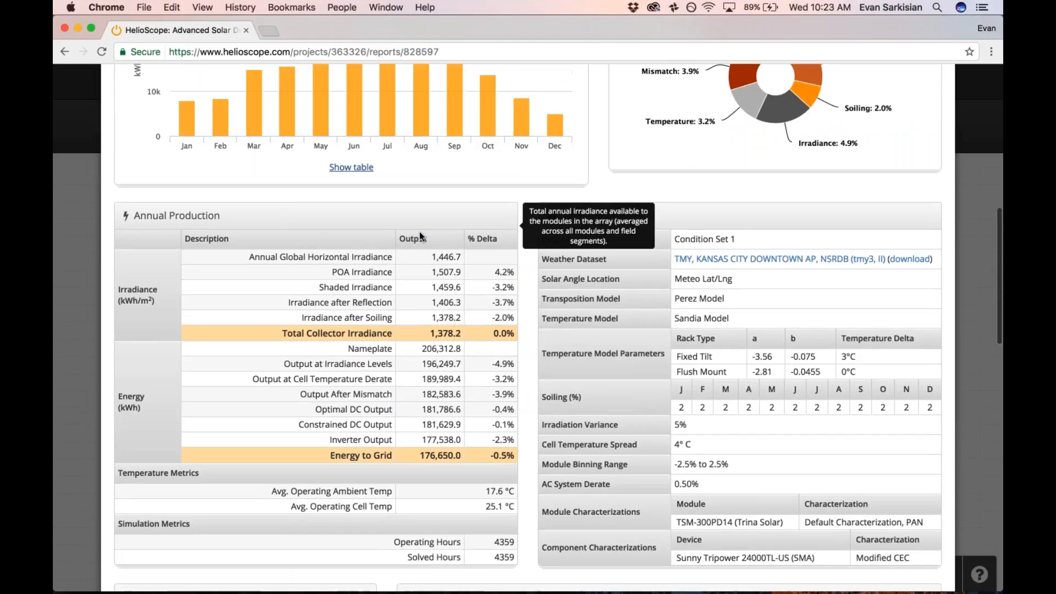
{"action": "scroll", "coordinate": [419, 232], "scroll_direction": "up", "scroll_amount": 5}
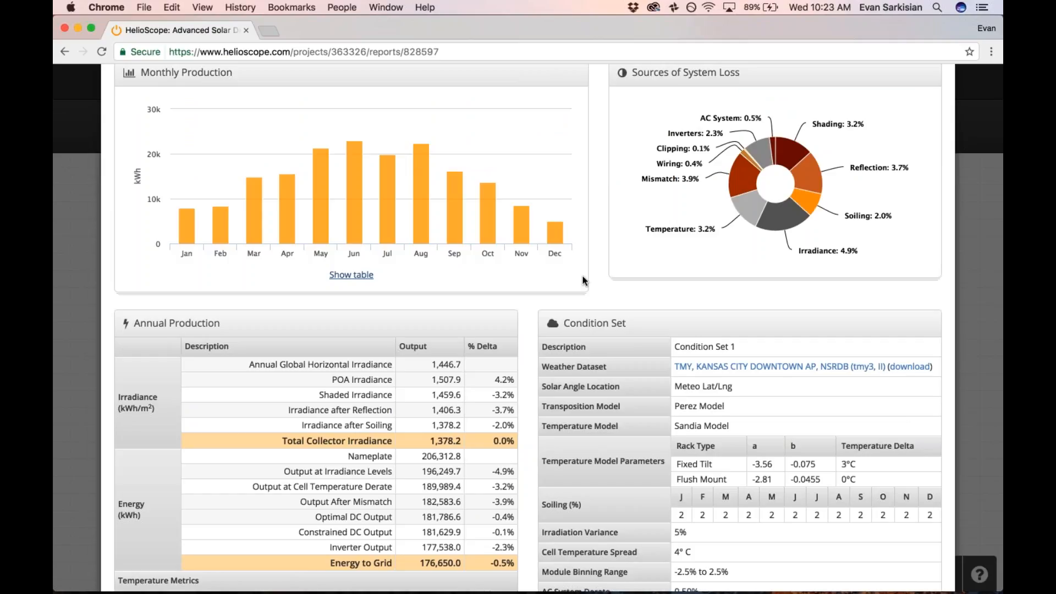
Step: Review the report's components, wiring zones, field segments and detailed layout
{"action": "scroll", "coordinate": [582, 276], "scroll_direction": "down", "scroll_amount": 9}
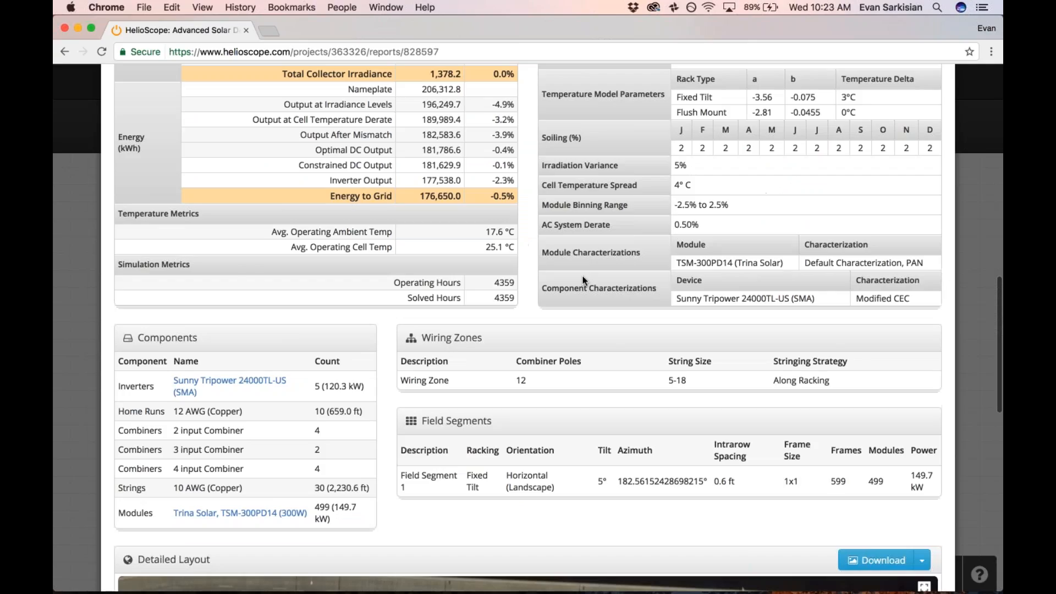
{"action": "scroll", "coordinate": [582, 275], "scroll_direction": "down", "scroll_amount": 2}
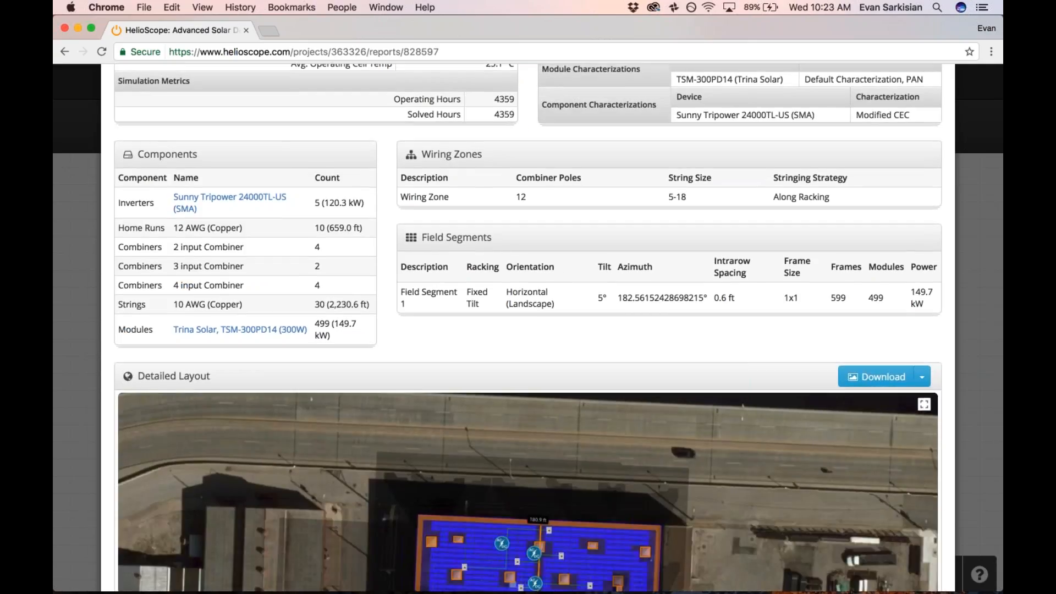
{"action": "scroll", "coordinate": [582, 275], "scroll_direction": "down", "scroll_amount": 1}
{"action": "scroll", "coordinate": [558, 328], "scroll_direction": "down", "scroll_amount": 1}
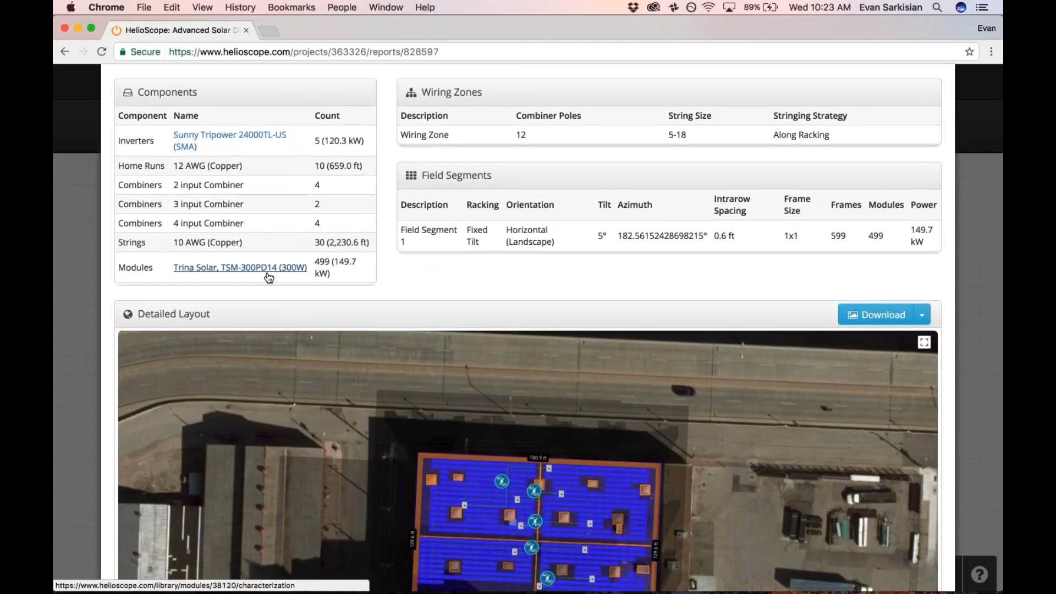
{"action": "scroll", "coordinate": [269, 277], "scroll_direction": "down", "scroll_amount": 5}
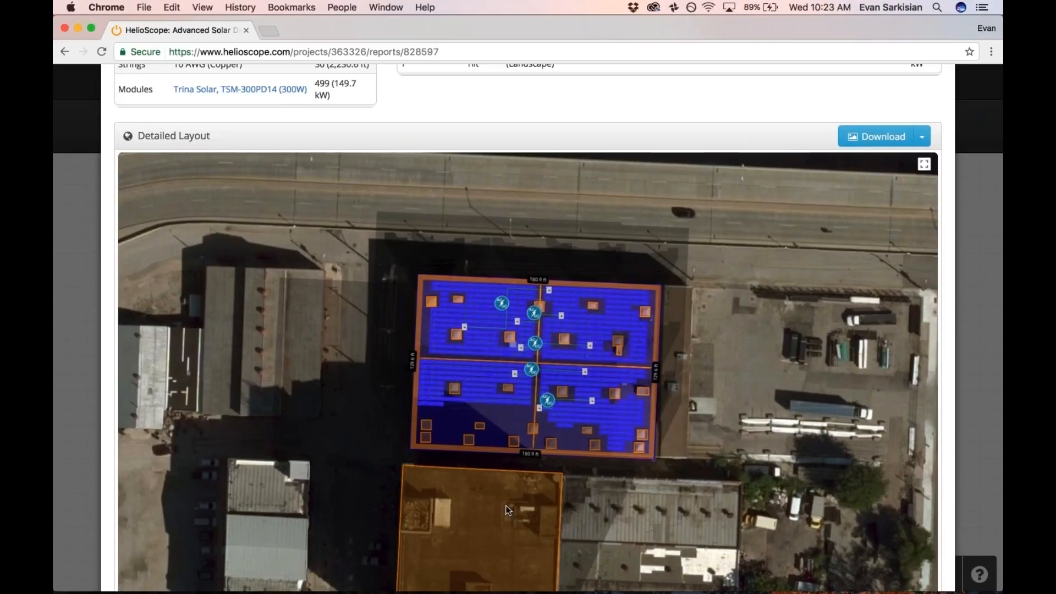
{"action": "scroll", "coordinate": [508, 510], "scroll_direction": "down", "scroll_amount": 2}
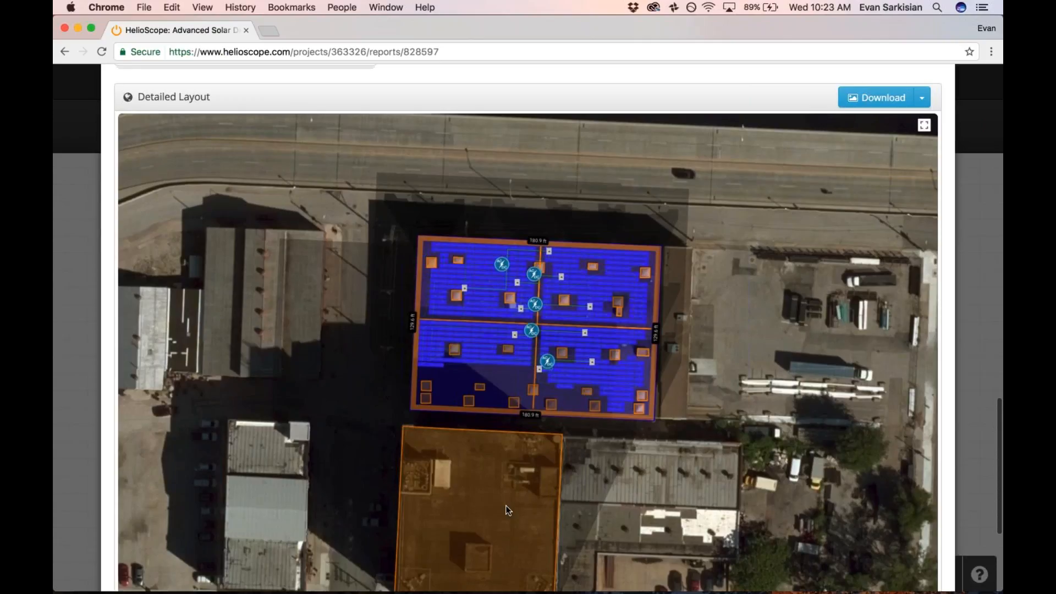
Step: Show only the modules in the detailed layout, hiding inverters, combiners, wiring, interconnect, field segments and keepouts
{"action": "scroll", "coordinate": [508, 510], "scroll_direction": "up", "scroll_amount": 2}
{"action": "left_click", "coordinate": [922, 142]}
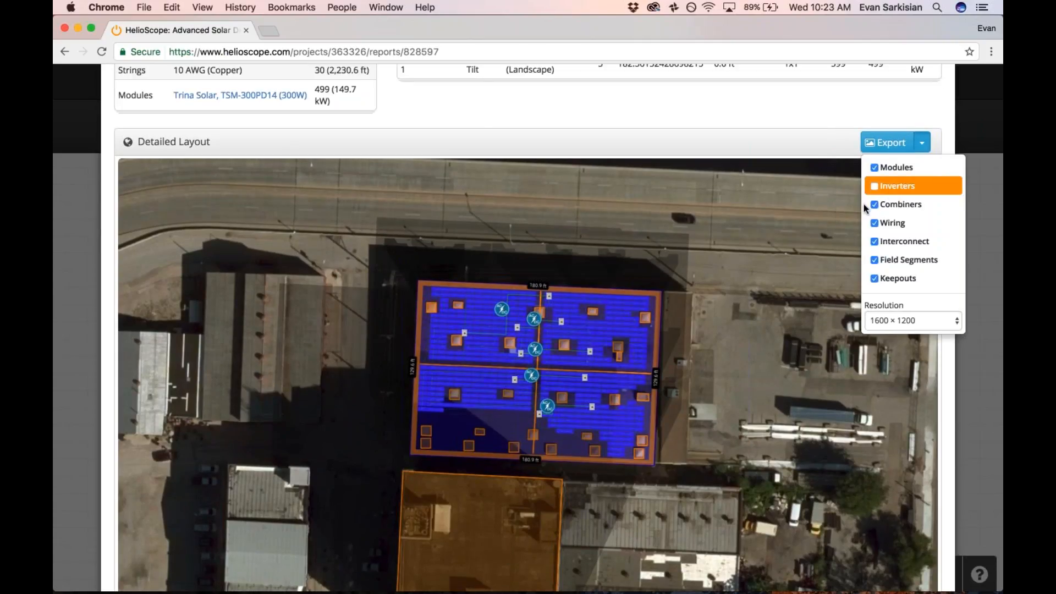
{"action": "left_click", "coordinate": [880, 143]}
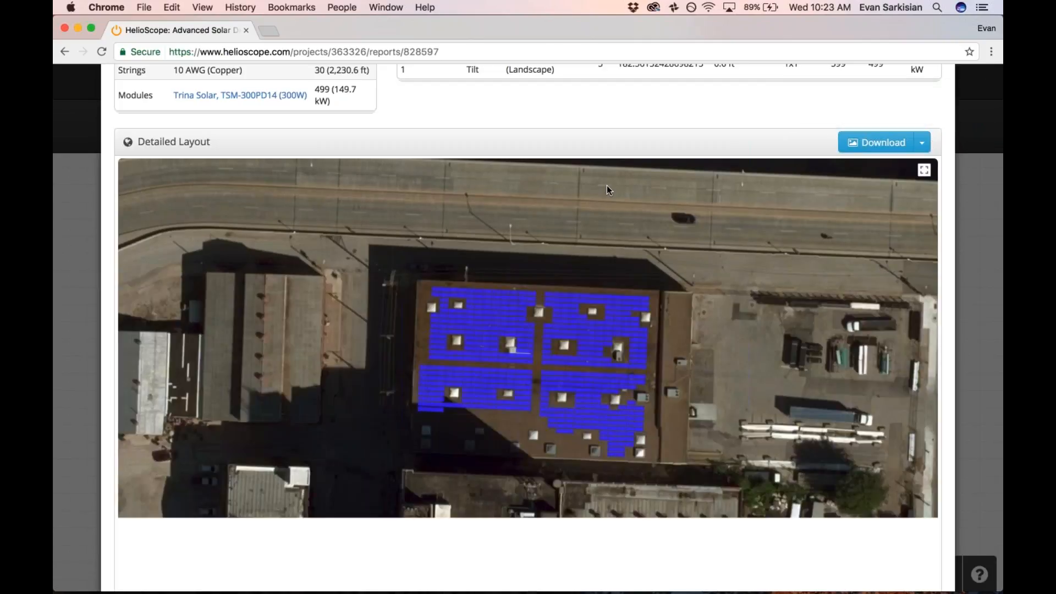
{"action": "scroll", "coordinate": [606, 186], "scroll_direction": "down", "scroll_amount": 2}
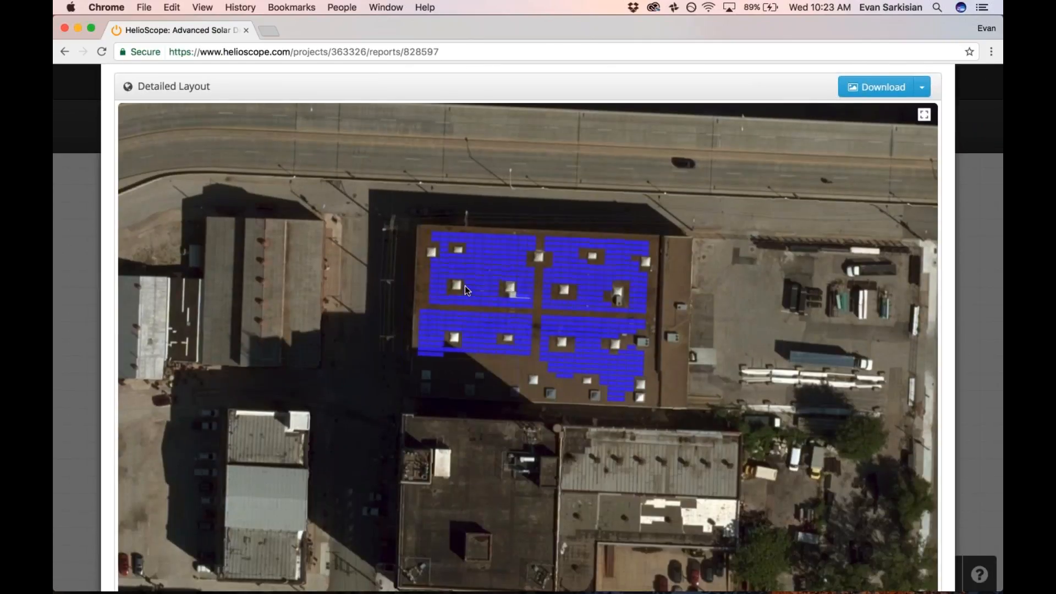
{"action": "scroll", "coordinate": [464, 286], "scroll_direction": "up", "scroll_amount": 1}
{"action": "scroll", "coordinate": [466, 290], "scroll_direction": "up", "scroll_amount": 1}
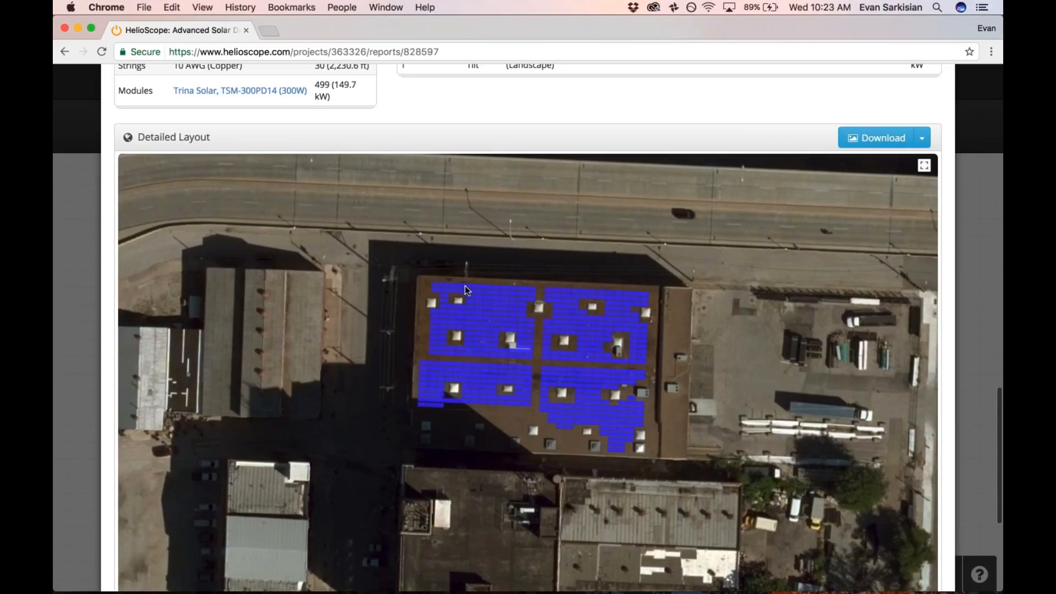
Step: Close the Baseline production report to return to the project's reports
{"action": "scroll", "coordinate": [464, 287], "scroll_direction": "up", "scroll_amount": 5}
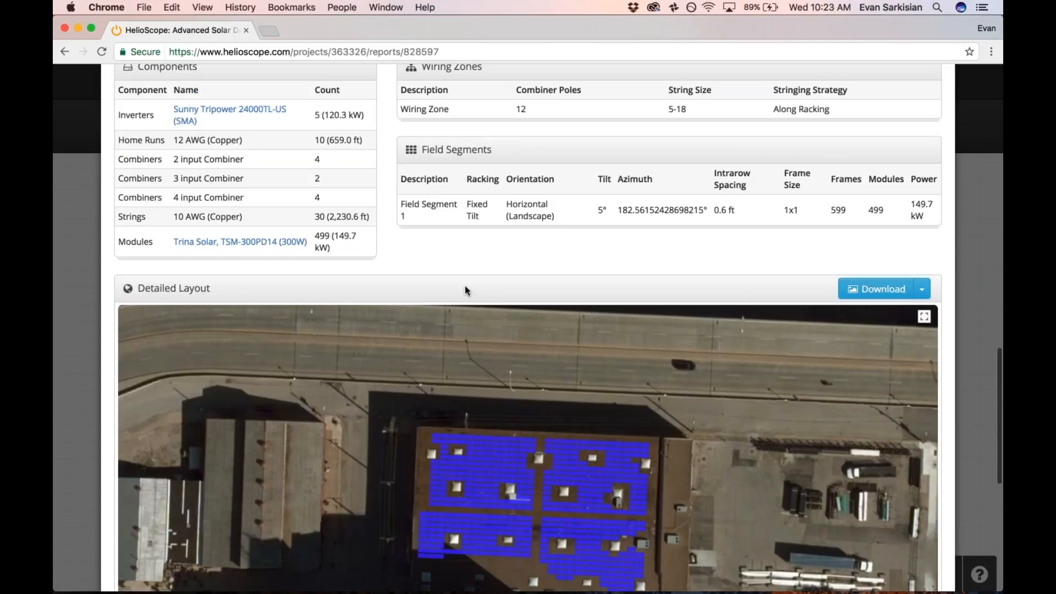
{"action": "scroll", "coordinate": [464, 286], "scroll_direction": "up", "scroll_amount": 7}
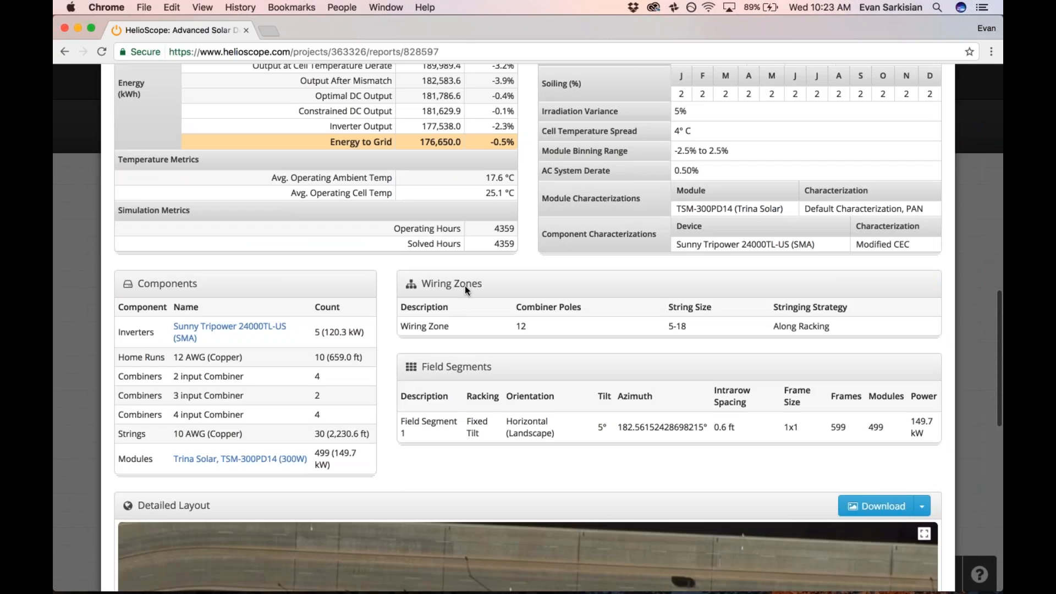
{"action": "scroll", "coordinate": [464, 286], "scroll_direction": "up", "scroll_amount": 20}
{"action": "left_click", "coordinate": [935, 103]}
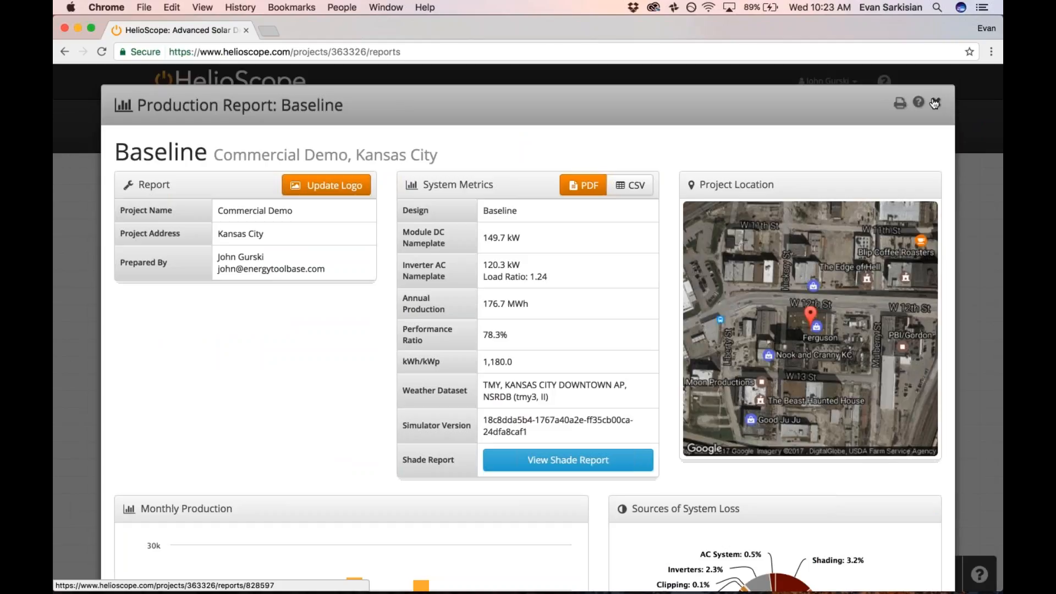
{"action": "left_click", "coordinate": [934, 103]}
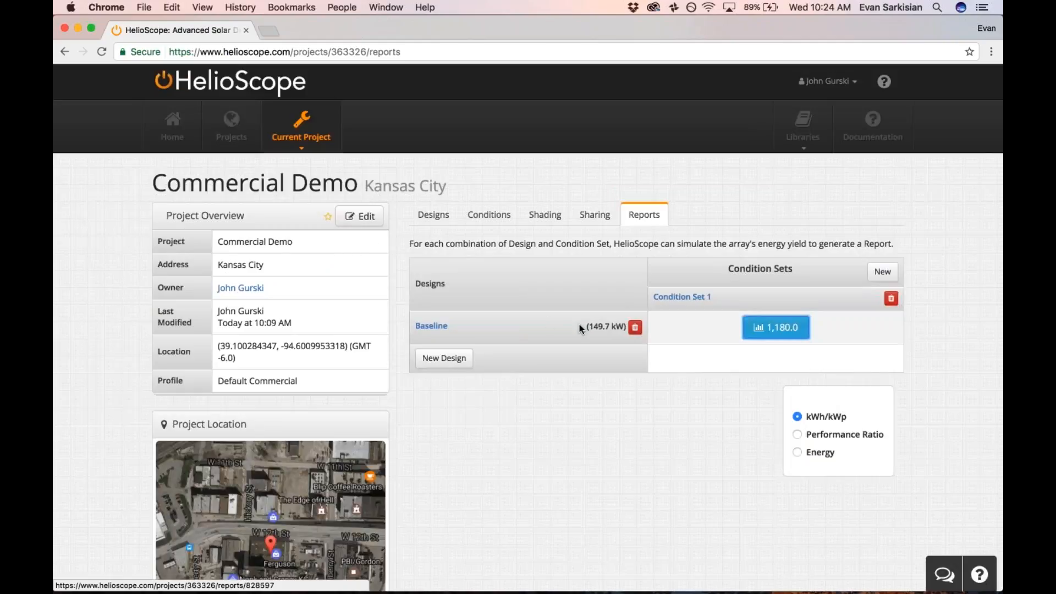
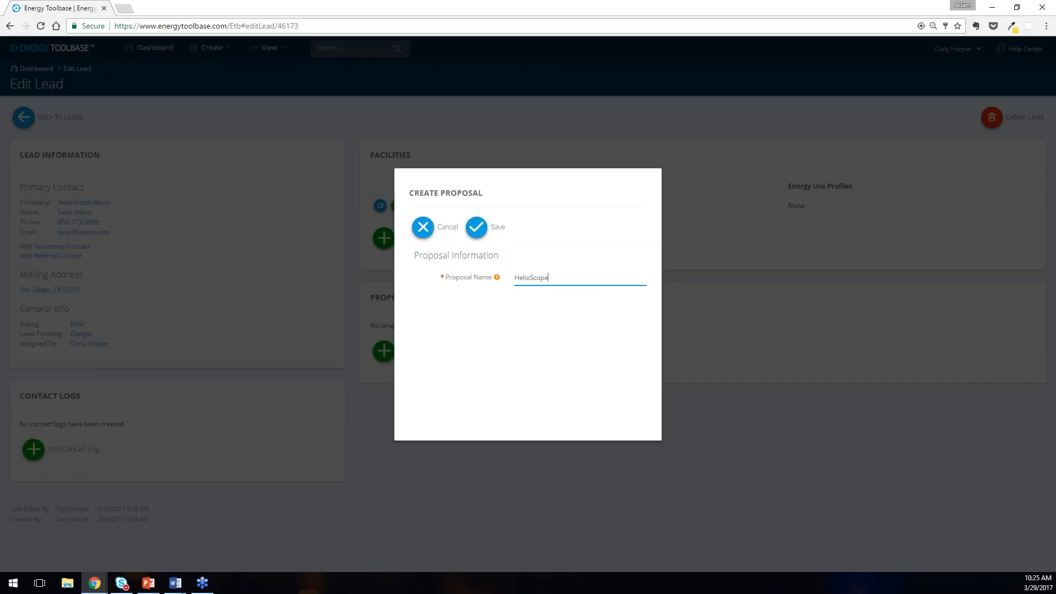
Step: In Energy Toolbase, save the new proposal named HelioScope demo, change its customer sector and continue to utility rates
{"action": "left_click", "coordinate": [476, 227]}
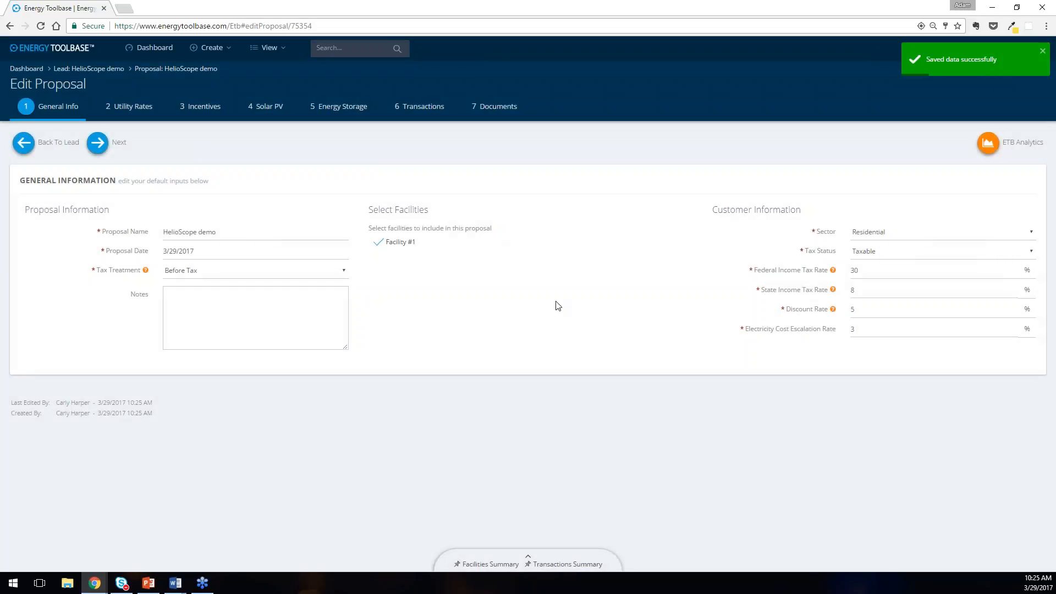
{"action": "left_click", "coordinate": [912, 233]}
{"action": "left_click", "coordinate": [894, 266]}
{"action": "left_click", "coordinate": [198, 143]}
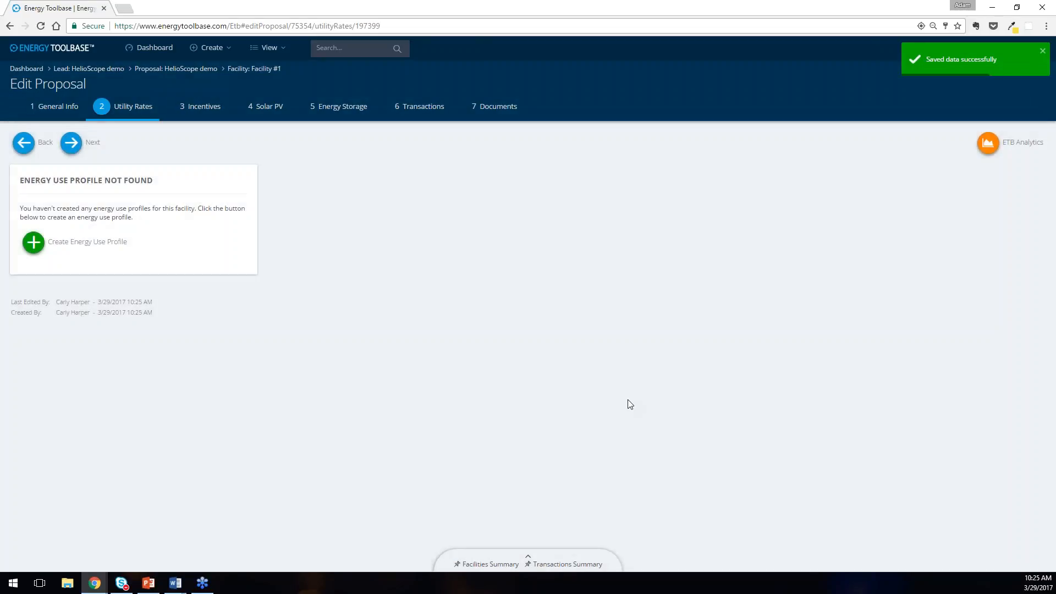
Step: Create an energy use profile from UtilityAPI interval data, importing the TOU-GS-2-B meter with 12 months of intervals
{"action": "left_click", "coordinate": [117, 246]}
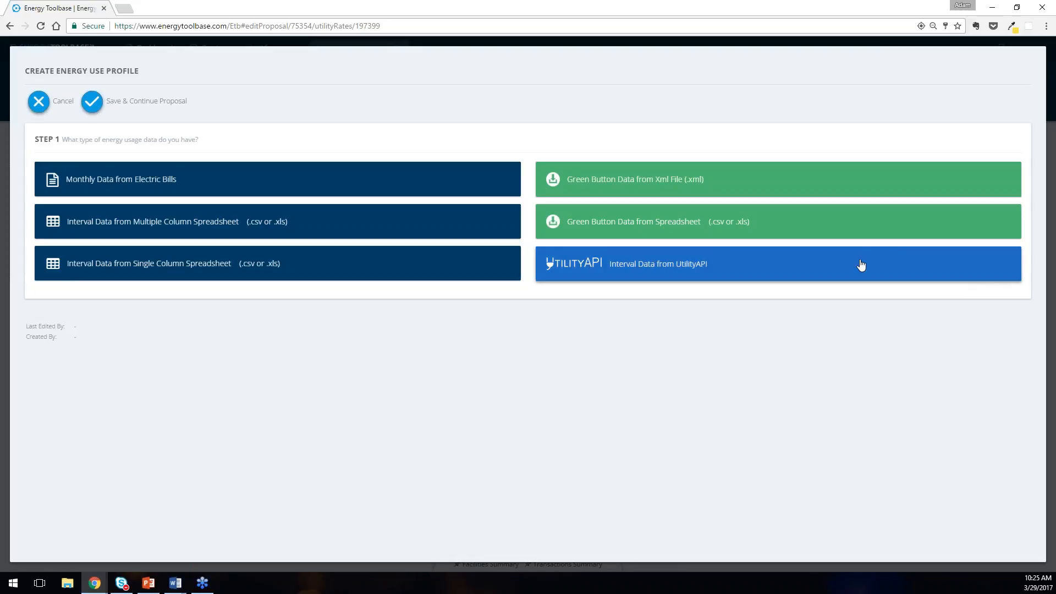
{"action": "left_click", "coordinate": [861, 265]}
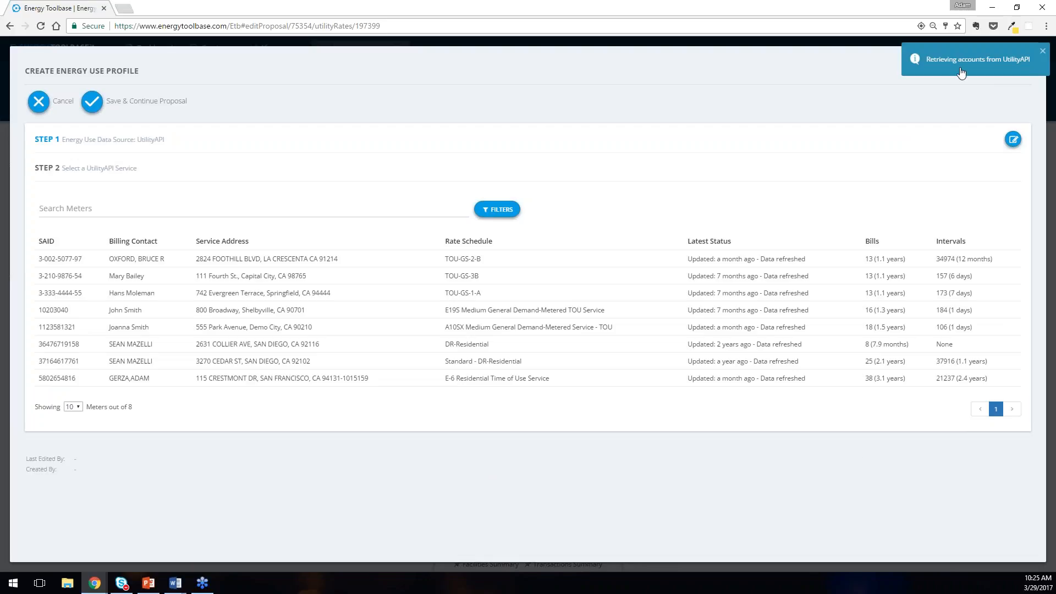
{"action": "left_click", "coordinate": [999, 265]}
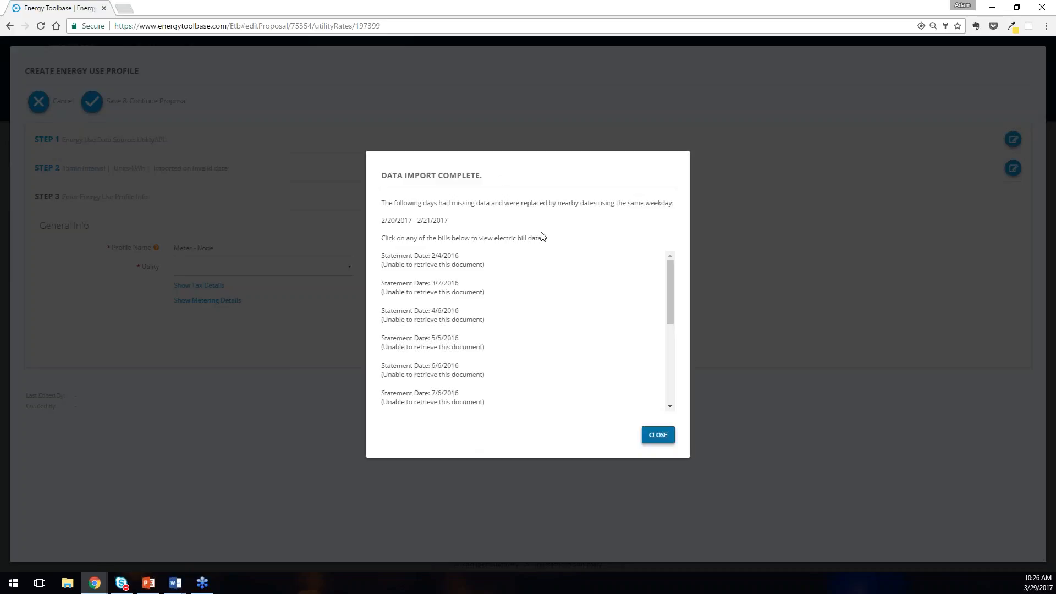
{"action": "left_click_drag", "start_coordinate": [495, 177], "coordinate": [370, 173]}
{"action": "left_click", "coordinate": [658, 434]}
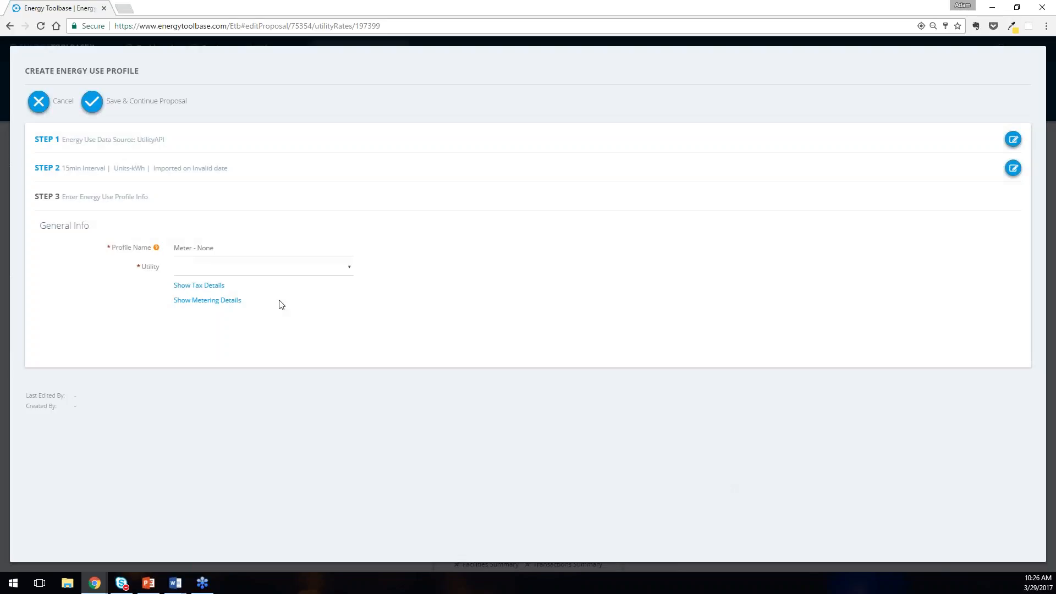
Step: Name the energy use profile UtilityAPI and set its utility to San Diego Gas & Electric
{"action": "left_click", "coordinate": [252, 246]}
{"action": "triple_click", "coordinate": [254, 247]}
{"action": "type", "text": "Utili"}
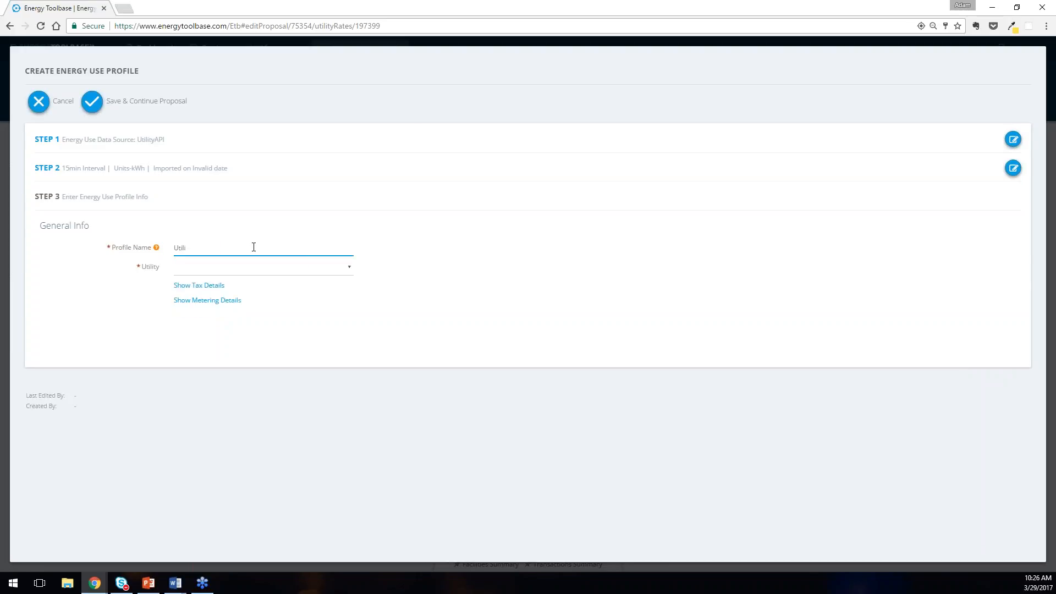
{"action": "type", "text": "tyAPI"}
{"action": "left_click", "coordinate": [349, 267]}
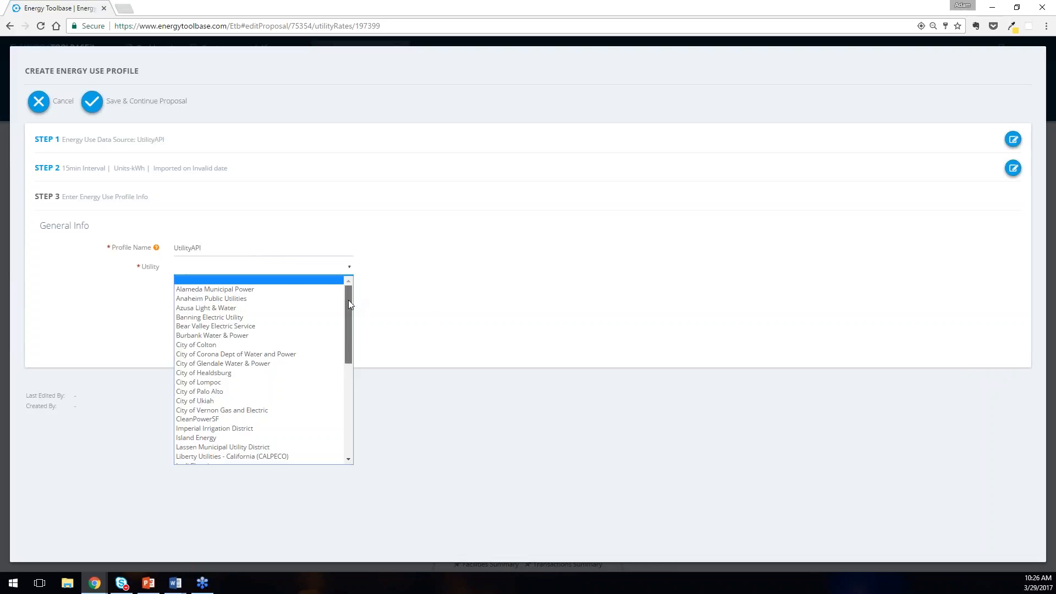
{"action": "left_click_drag", "start_coordinate": [349, 304], "coordinate": [344, 407]}
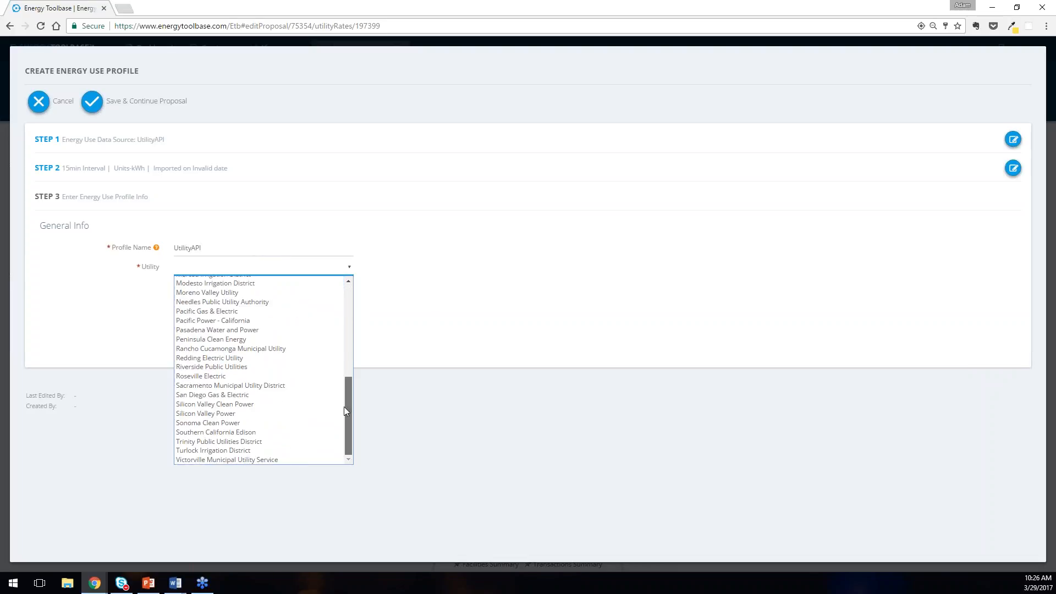
{"action": "left_click", "coordinate": [234, 394]}
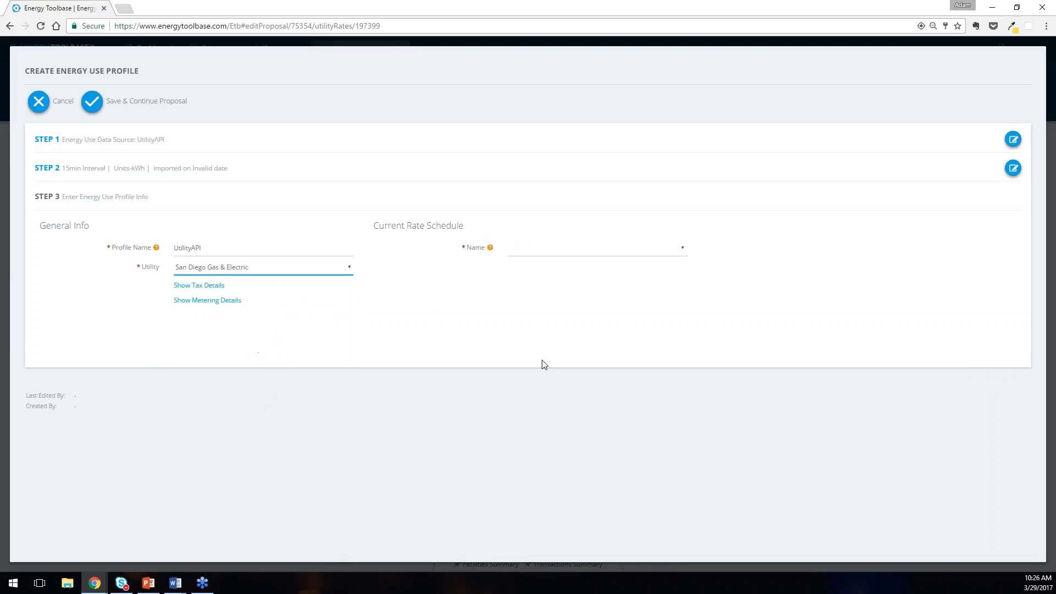
Step: Open the choices for the profile's current rate schedule
{"action": "left_click", "coordinate": [682, 250]}
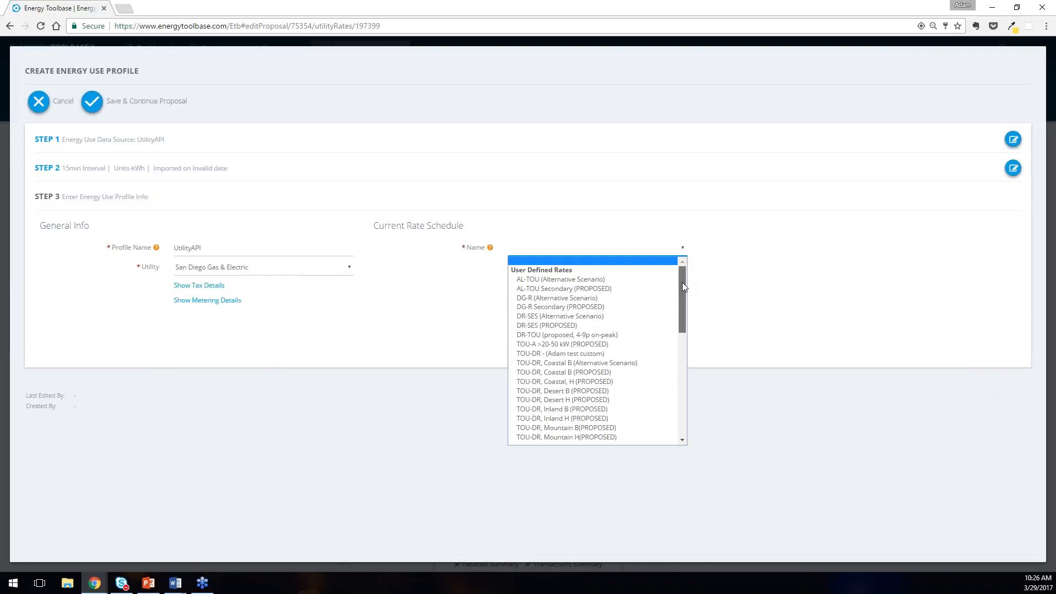
{"action": "mouse_move", "coordinate": [682, 282]}
{"action": "left_mouse_down"}
{"action": "mouse_move", "coordinate": [681, 295]}
{"action": "mouse_move", "coordinate": [676, 282]}
{"action": "left_mouse_up"}
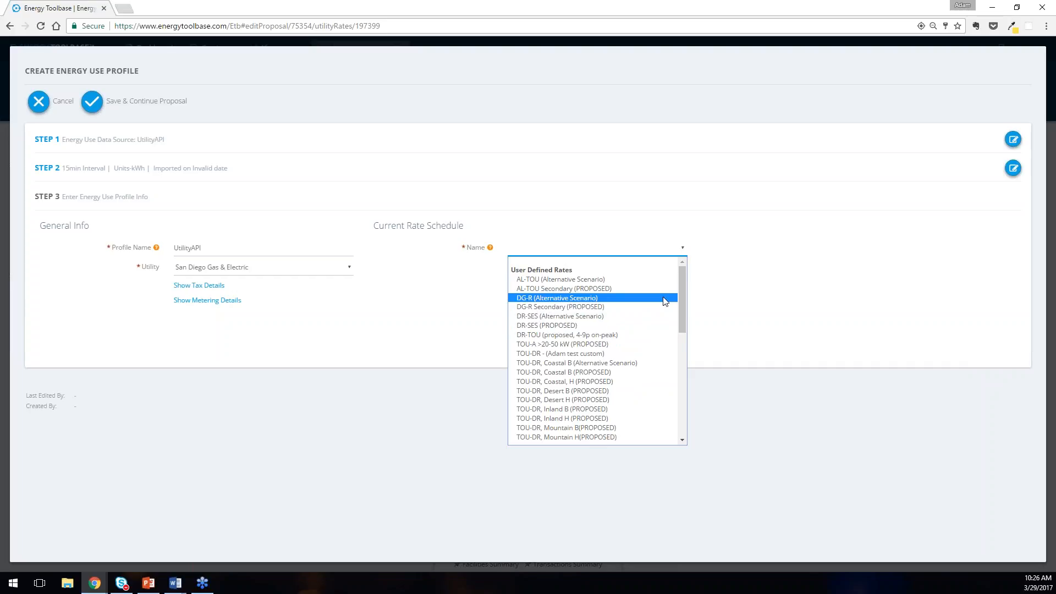
Step: Choose AL-TOU from the Energy Toolbase Rates as the current rate schedule for the UtilityAPI energy use profile
{"action": "left_click_drag", "start_coordinate": [682, 305], "coordinate": [684, 330]}
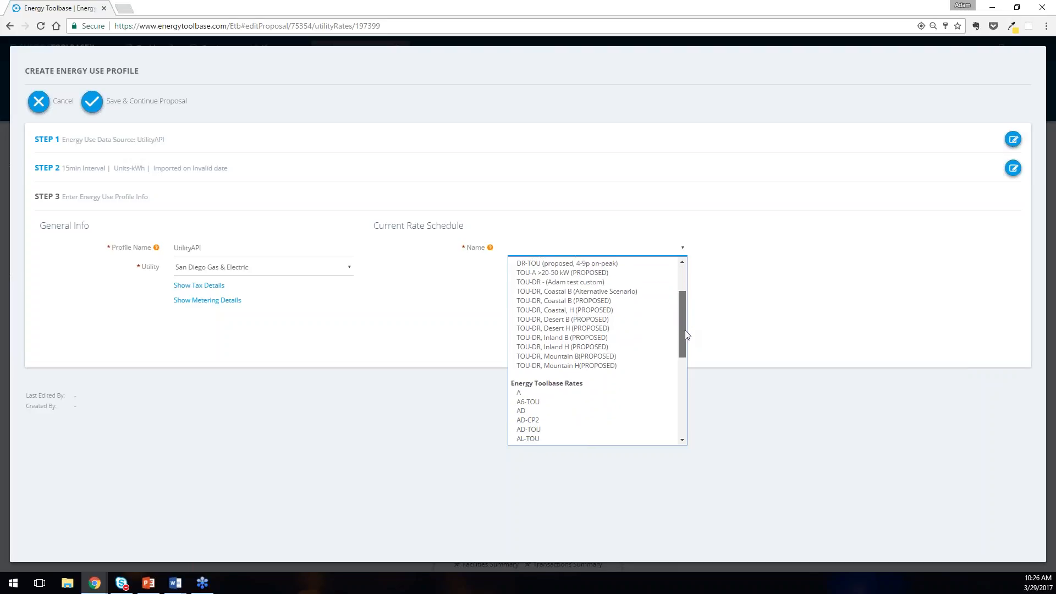
{"action": "scroll", "coordinate": [685, 329], "scroll_direction": "up", "scroll_amount": 1}
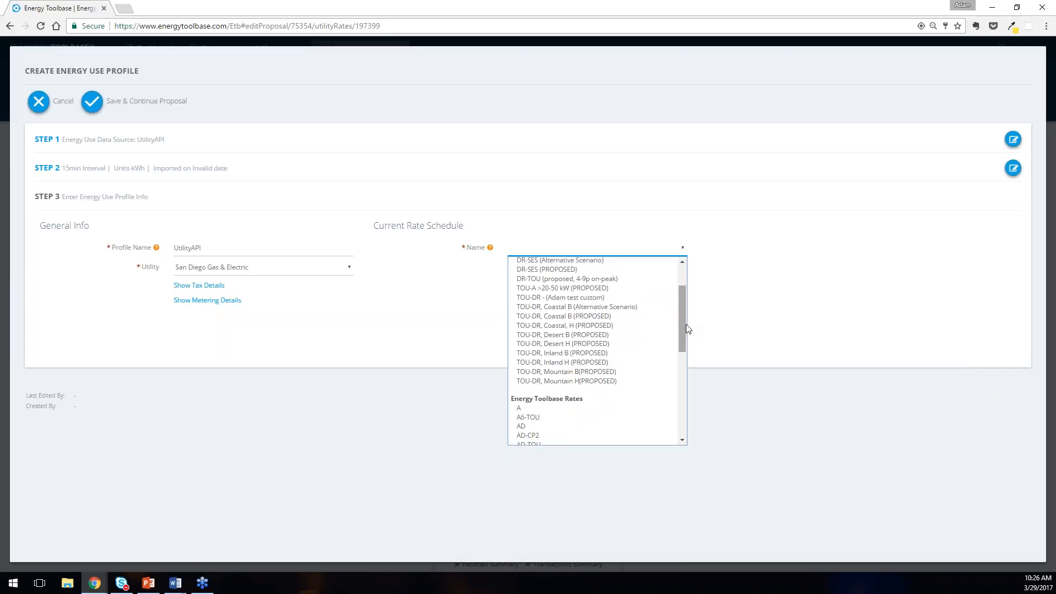
{"action": "left_click_drag", "start_coordinate": [683, 322], "coordinate": [681, 309]}
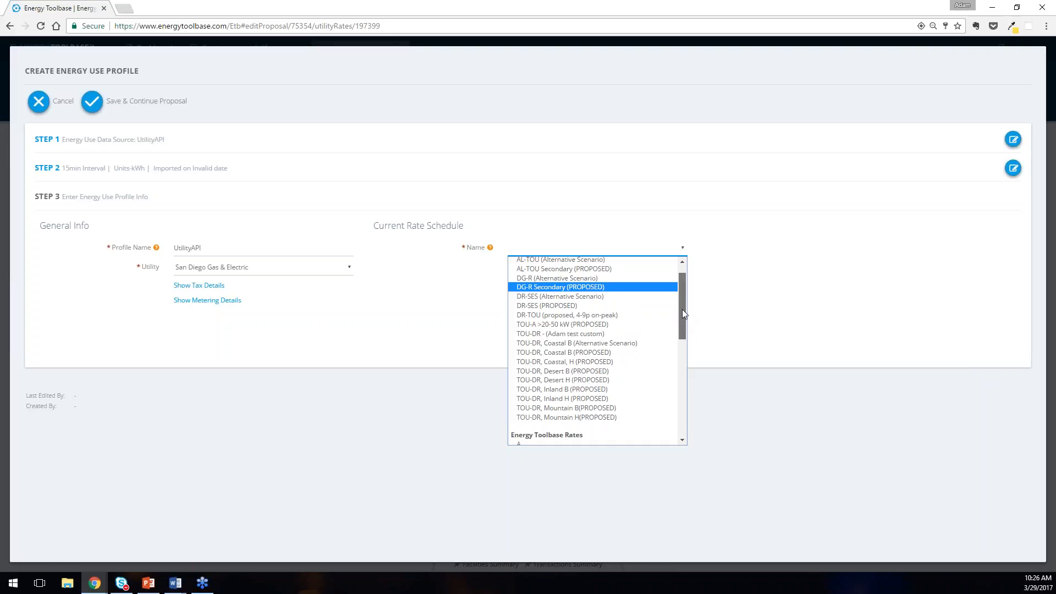
{"action": "left_click_drag", "start_coordinate": [682, 310], "coordinate": [695, 362]}
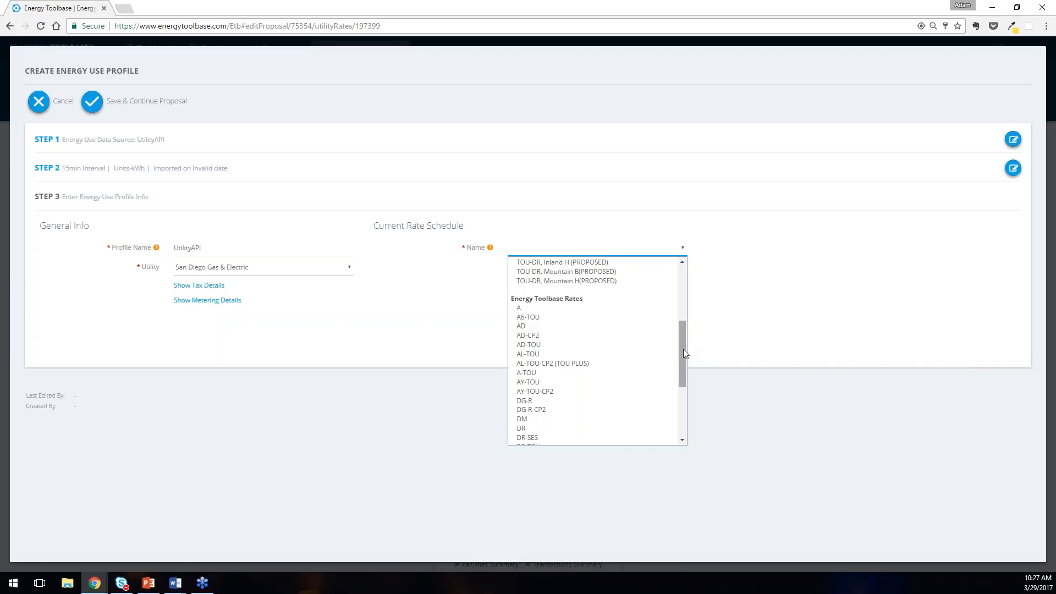
{"action": "left_click", "coordinate": [572, 354]}
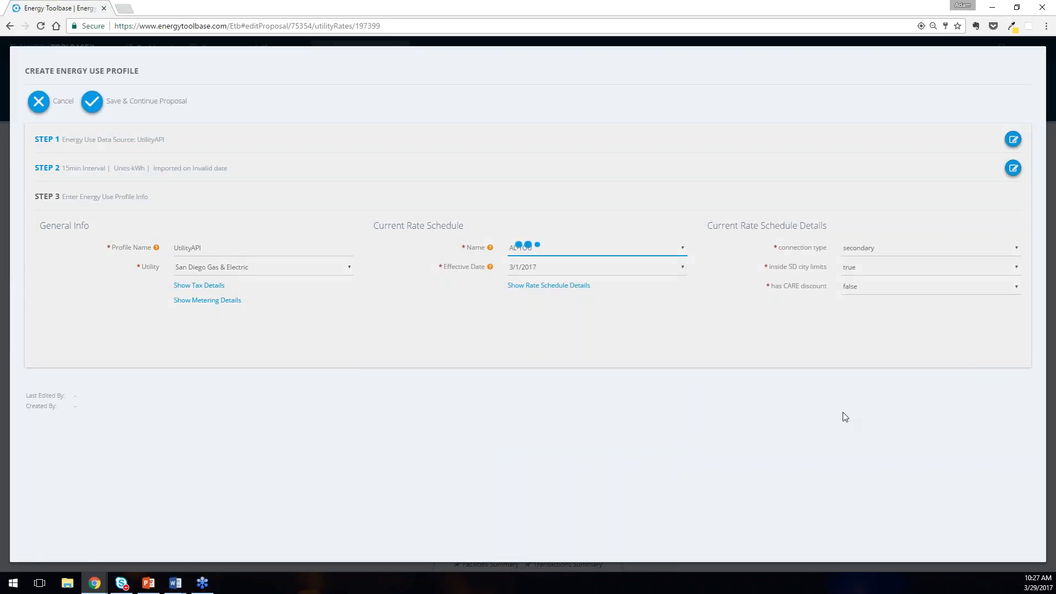
Step: Review the available connection types and effective dates for the AL-TOU rate schedule
{"action": "scroll", "coordinate": [729, 263], "scroll_direction": "down", "scroll_amount": 2}
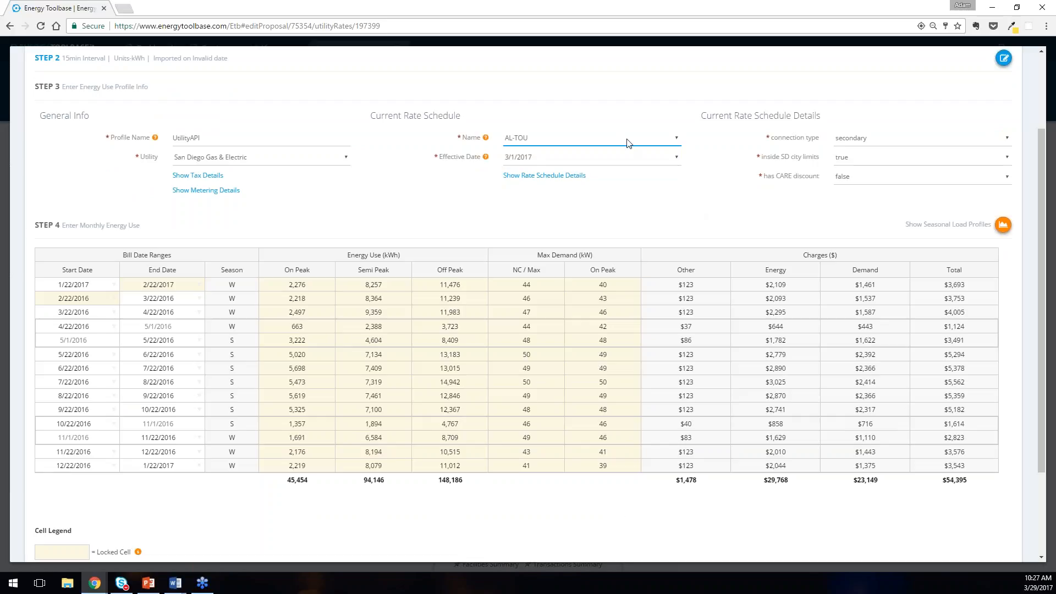
{"action": "left_click", "coordinate": [883, 137]}
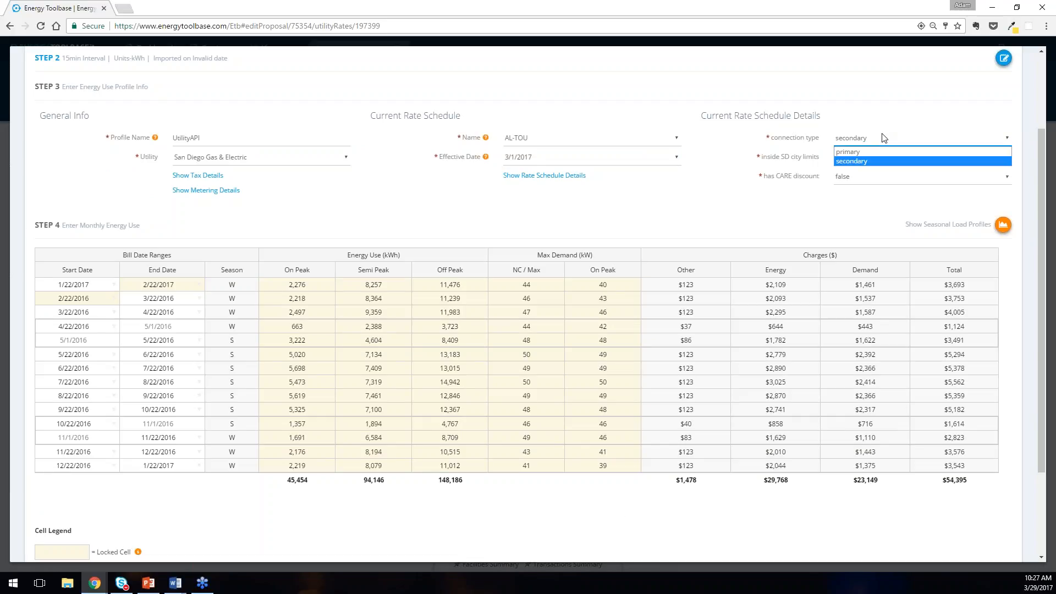
{"action": "left_click", "coordinate": [883, 138]}
{"action": "left_click", "coordinate": [638, 162]}
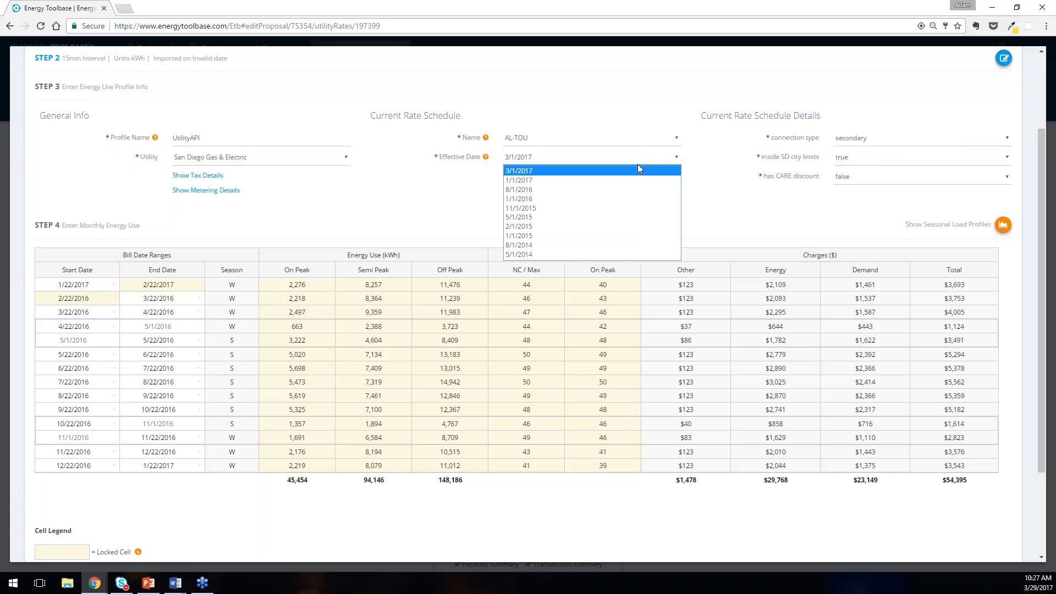
{"action": "left_click", "coordinate": [830, 206]}
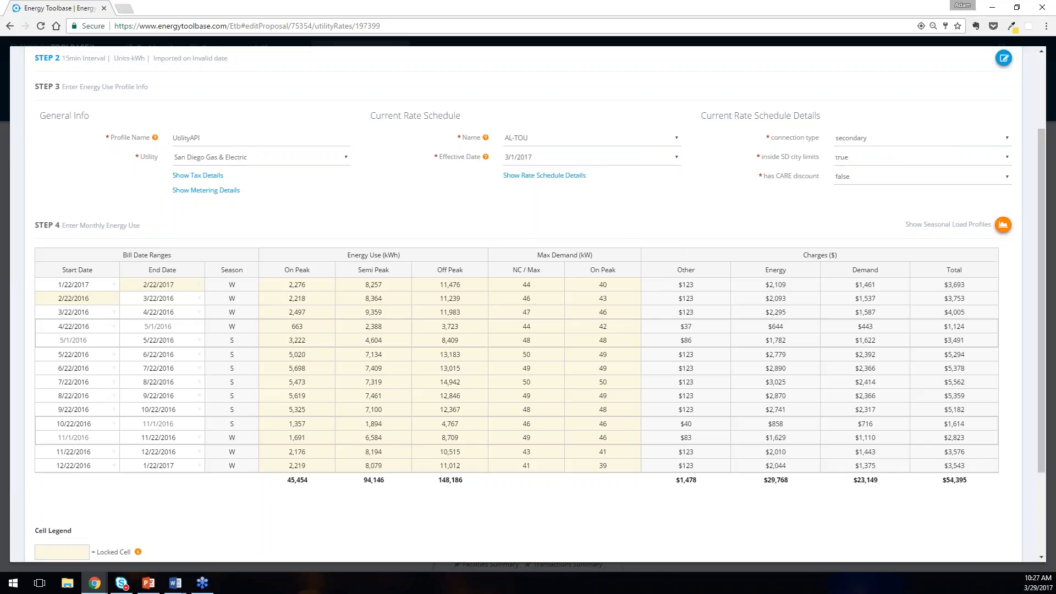
Step: Review the average seasonal demand profiles, comparing summer weekends with summer weekdays, and close the charts
{"action": "left_click", "coordinate": [1003, 225]}
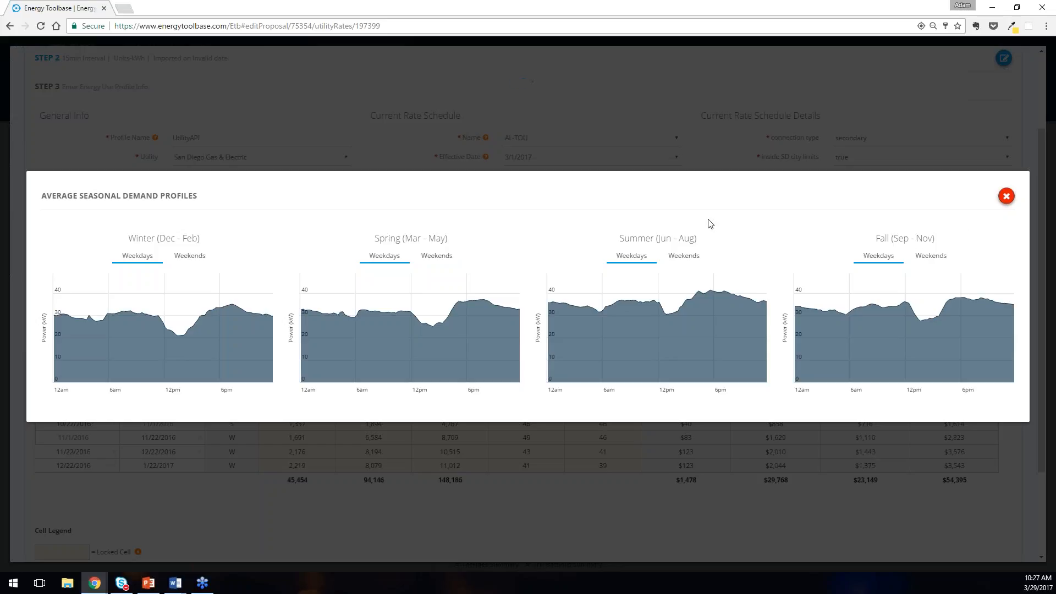
{"action": "mouse_move", "coordinate": [599, 304]}
{"action": "left_click", "coordinate": [680, 259]}
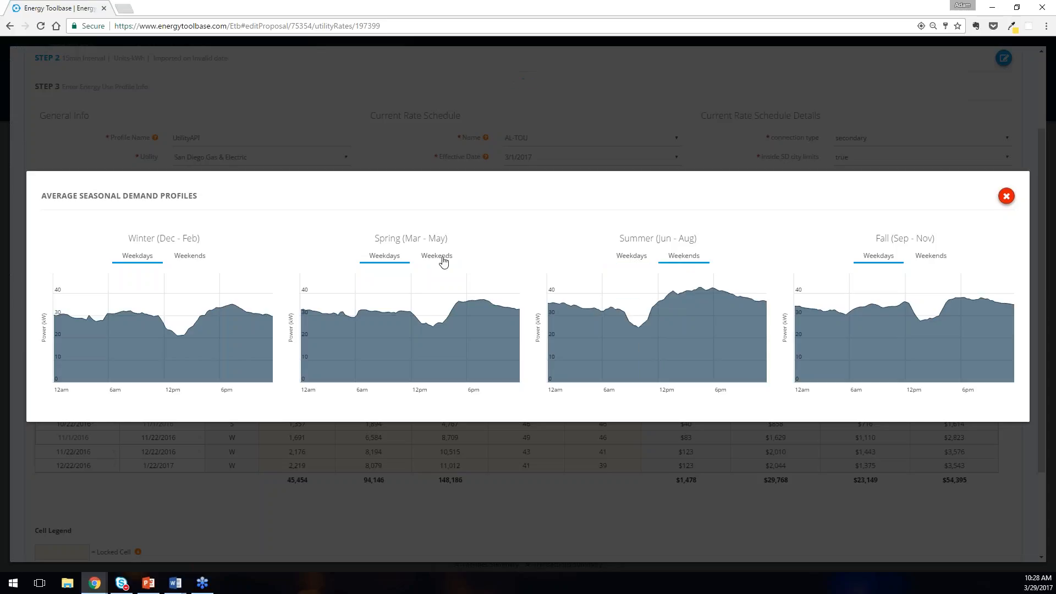
{"action": "left_click", "coordinate": [618, 262]}
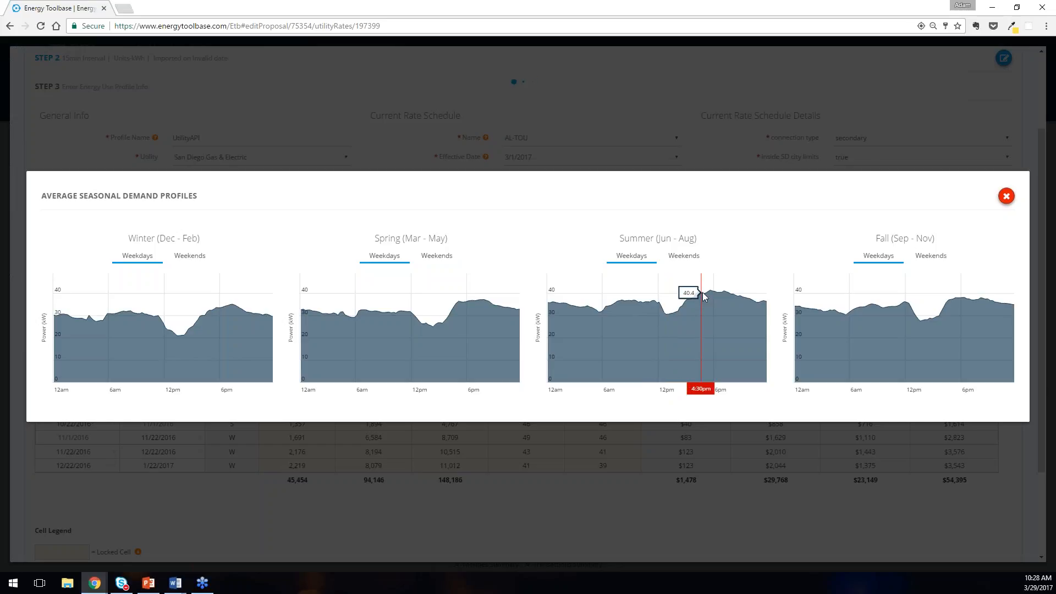
{"action": "left_click", "coordinate": [1006, 196]}
Step: Save the energy use profile and continue with the proposal
{"action": "scroll", "coordinate": [604, 248], "scroll_direction": "up", "scroll_amount": 3}
{"action": "left_click", "coordinate": [132, 105]}
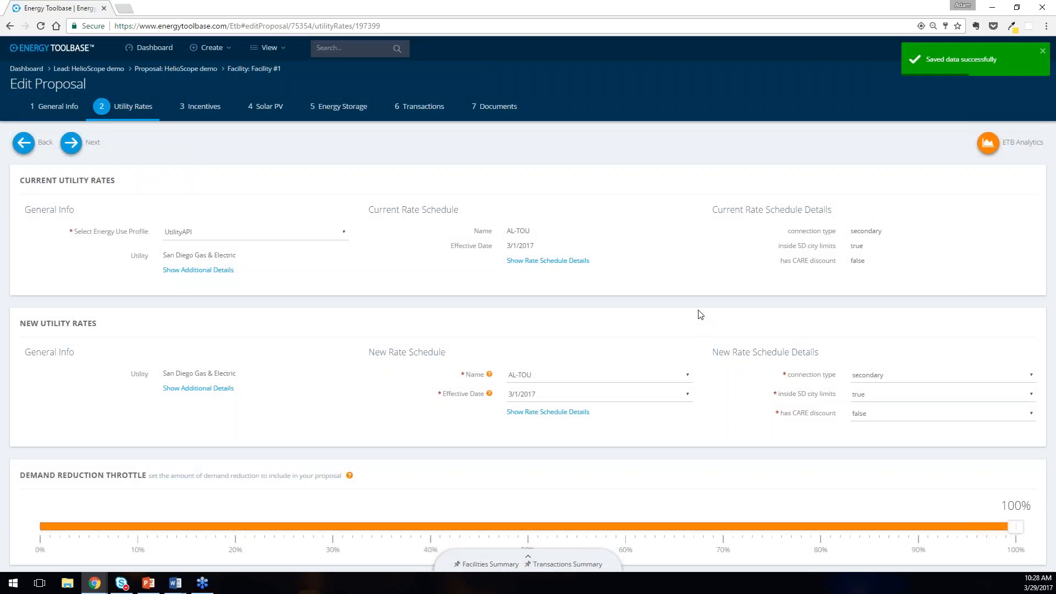
Step: Set the new rate schedule to DG-R with the greatest-savings rate switching option, and save to continue to incentives
{"action": "left_click", "coordinate": [563, 377]}
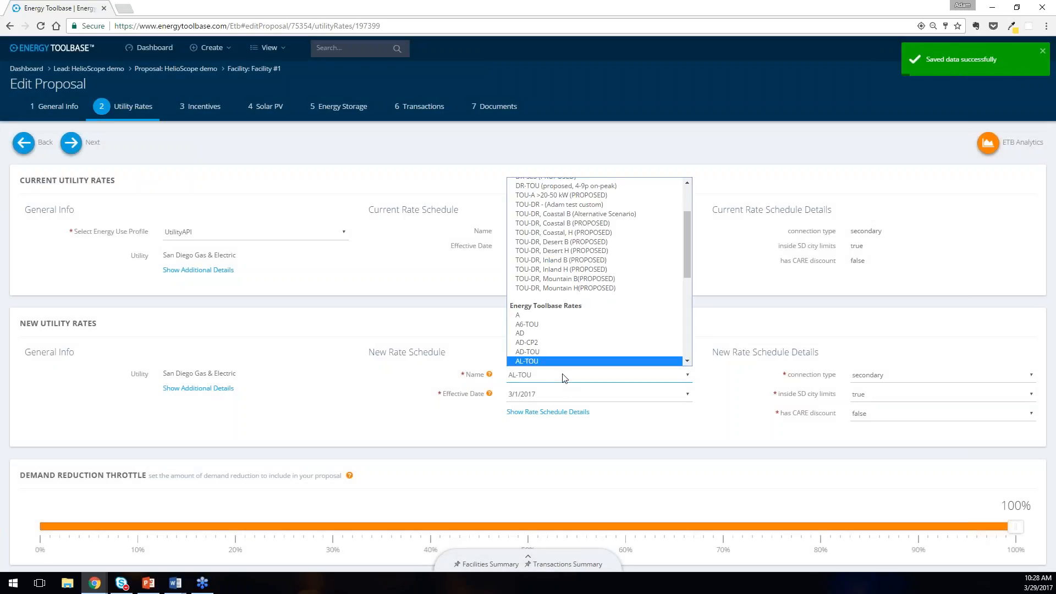
{"action": "scroll", "coordinate": [597, 293], "scroll_direction": "down", "scroll_amount": 3}
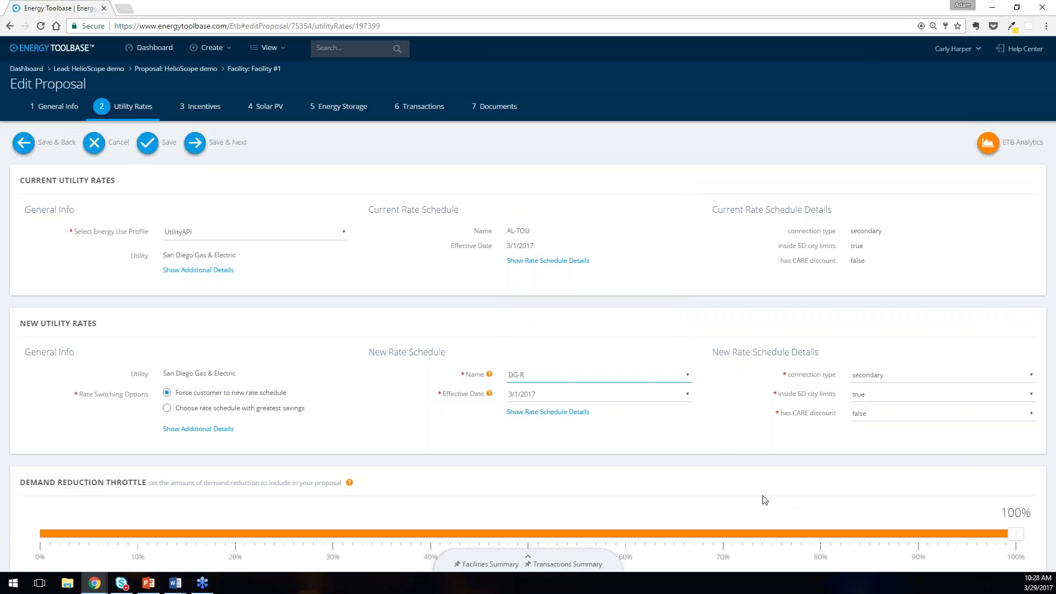
{"action": "left_click", "coordinate": [250, 413]}
{"action": "scroll", "coordinate": [459, 318], "scroll_direction": "down", "scroll_amount": 2}
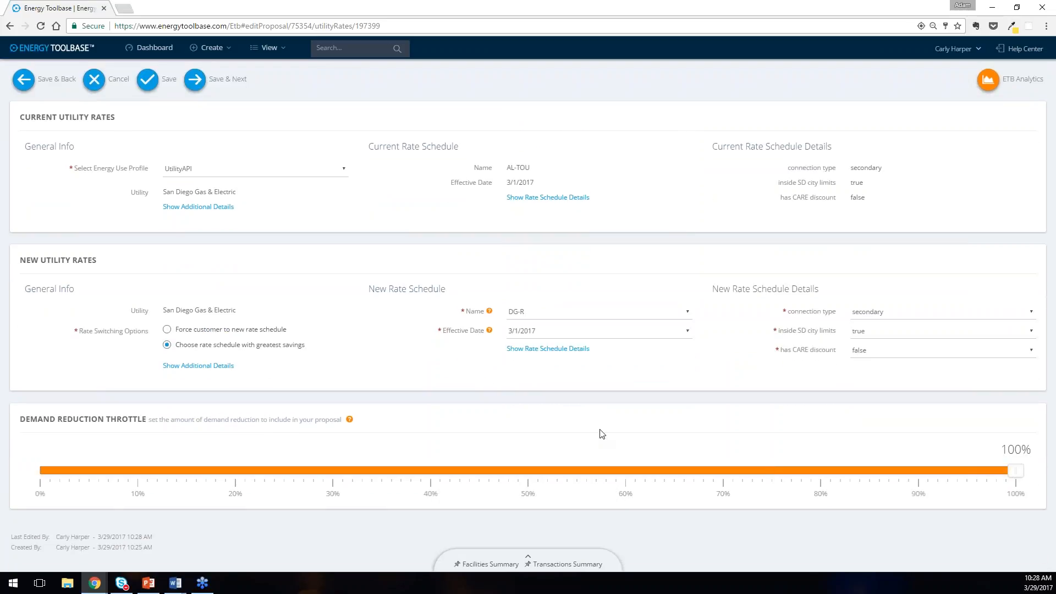
{"action": "scroll", "coordinate": [617, 325], "scroll_direction": "up", "scroll_amount": 2}
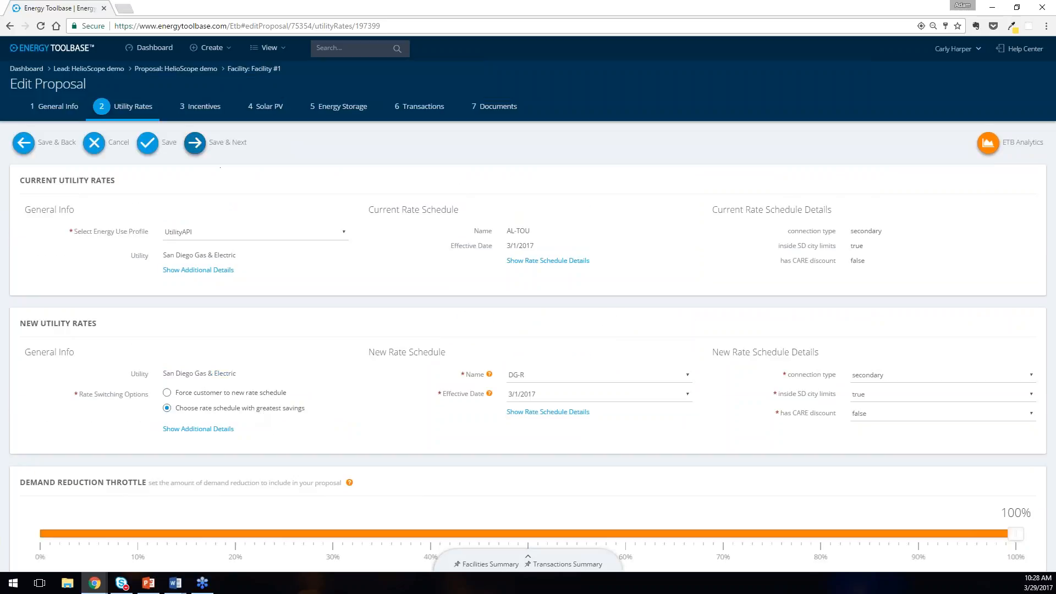
{"action": "left_click", "coordinate": [195, 143]}
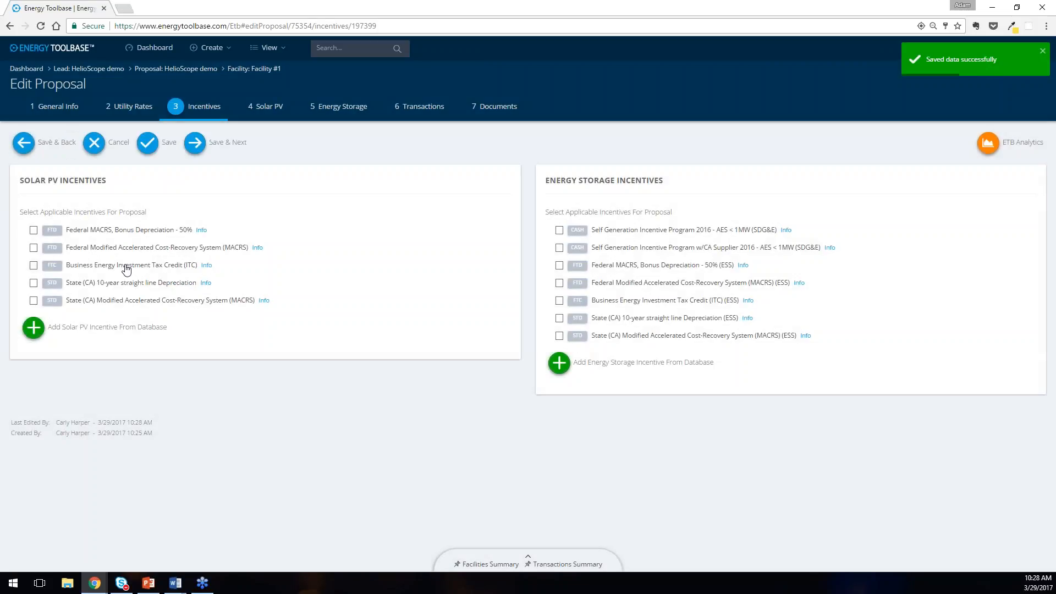
Step: Apply the federal MACRS, Business Energy ITC and State (CA) MACRS solar PV incentives, and save to continue to Solar PV
{"action": "left_click", "coordinate": [126, 267]}
{"action": "left_click", "coordinate": [131, 300]}
{"action": "left_click", "coordinate": [136, 252]}
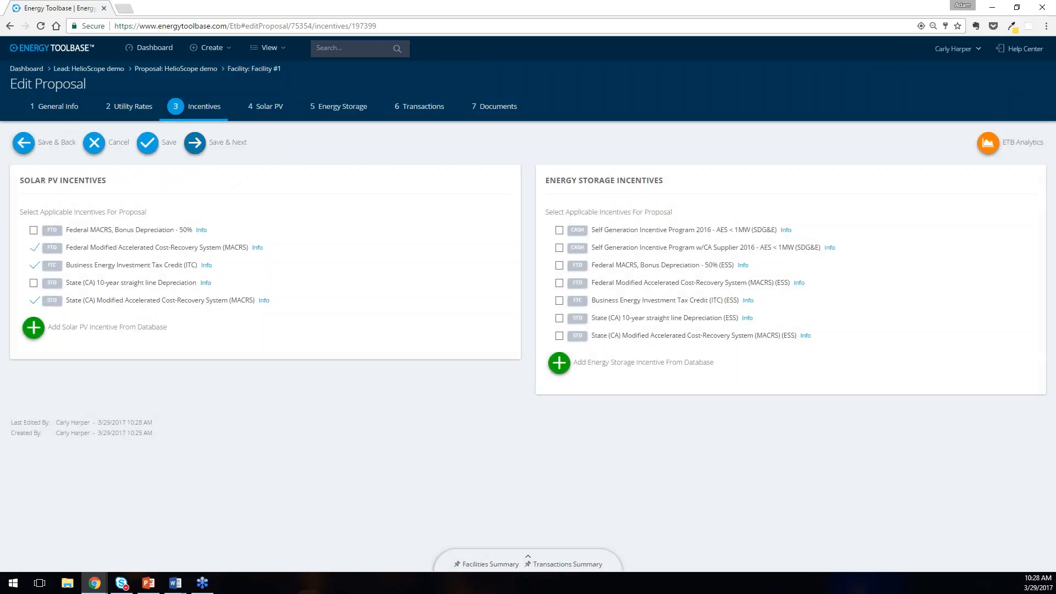
{"action": "left_click", "coordinate": [195, 144]}
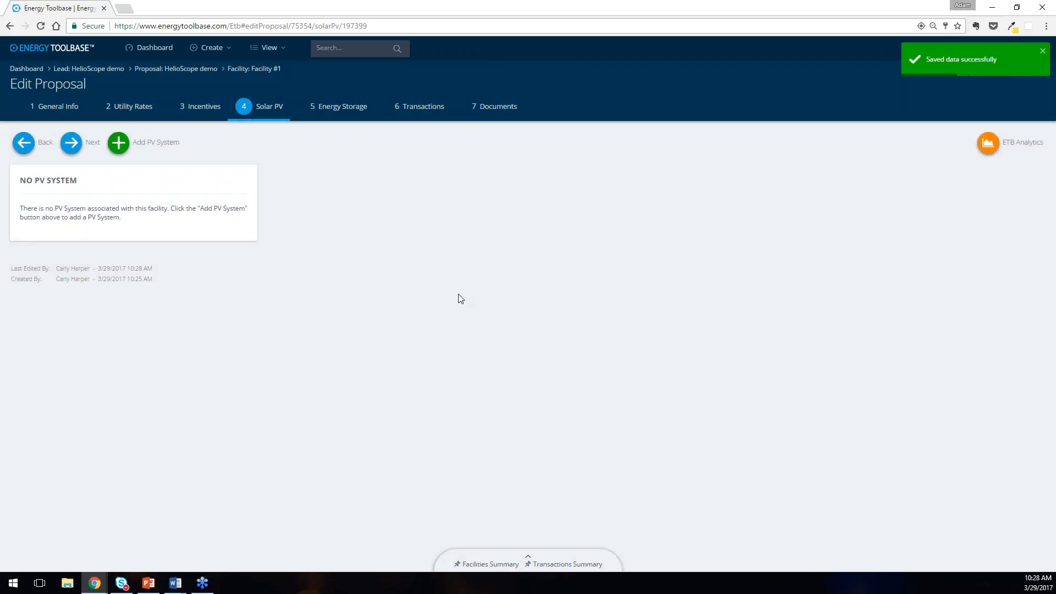
Step: Add a PV system to the facility using a HelioScope design import as the solar generation data
{"action": "left_click", "coordinate": [118, 143]}
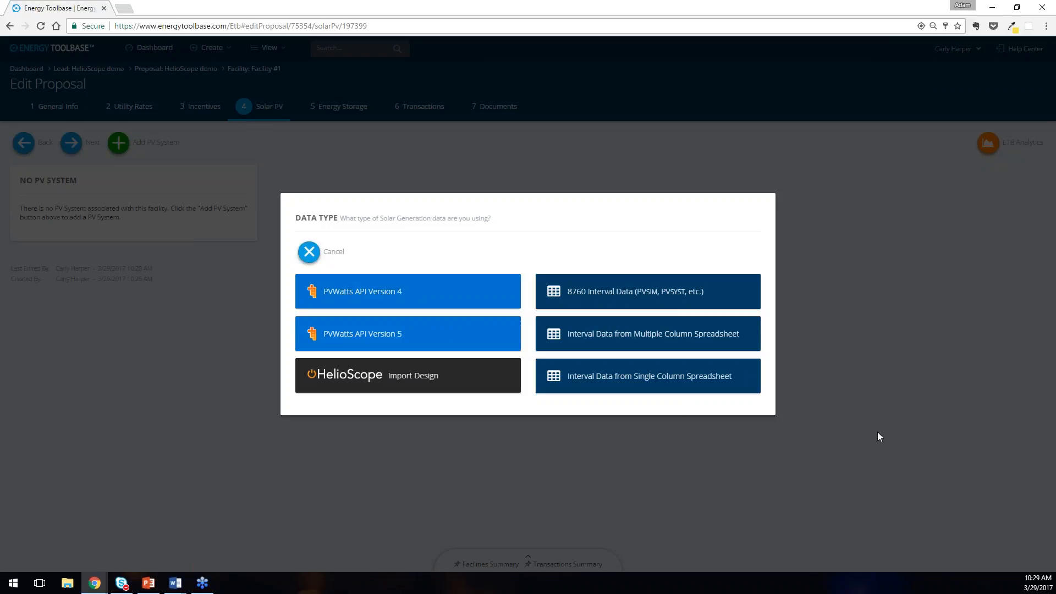
{"action": "left_click", "coordinate": [466, 380]}
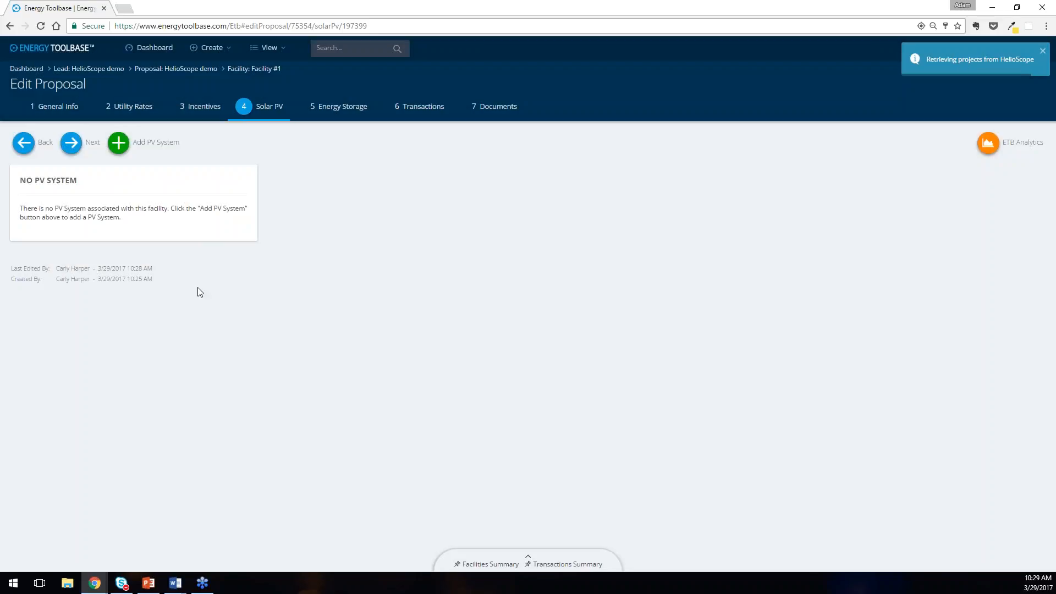
{"action": "left_click", "coordinate": [77, 112]}
{"action": "left_click", "coordinate": [148, 146]}
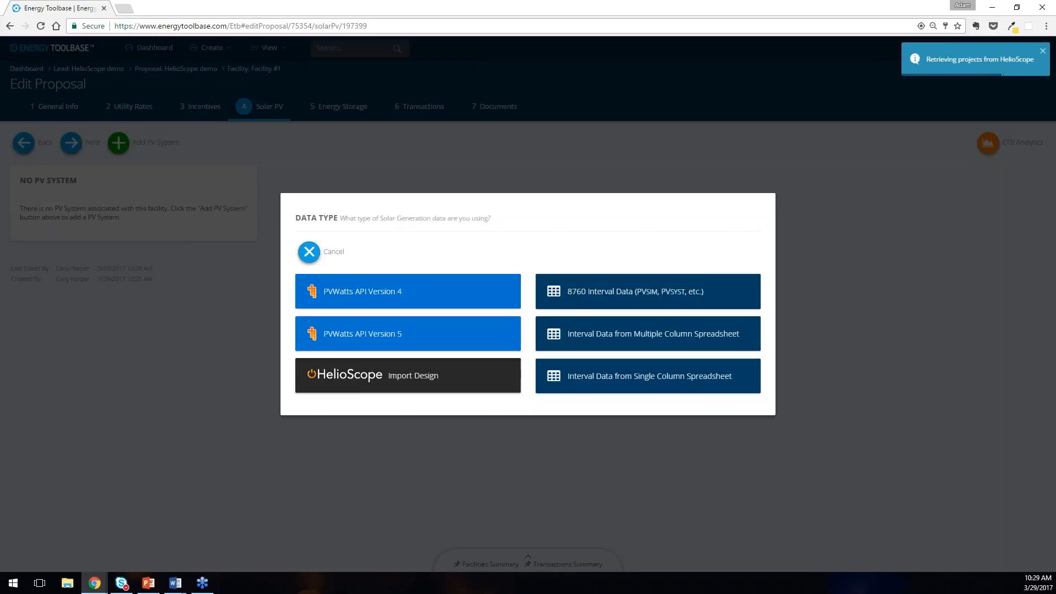
{"action": "left_click", "coordinate": [468, 382]}
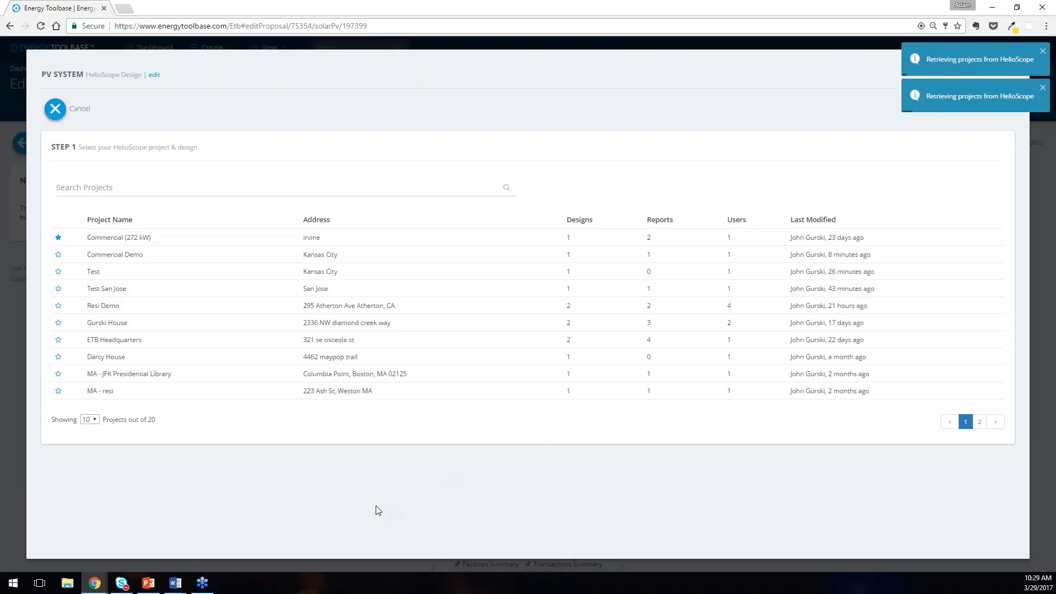
Step: Try searching the HelioScope projects for "base" and clear the search
{"action": "left_click", "coordinate": [165, 179]}
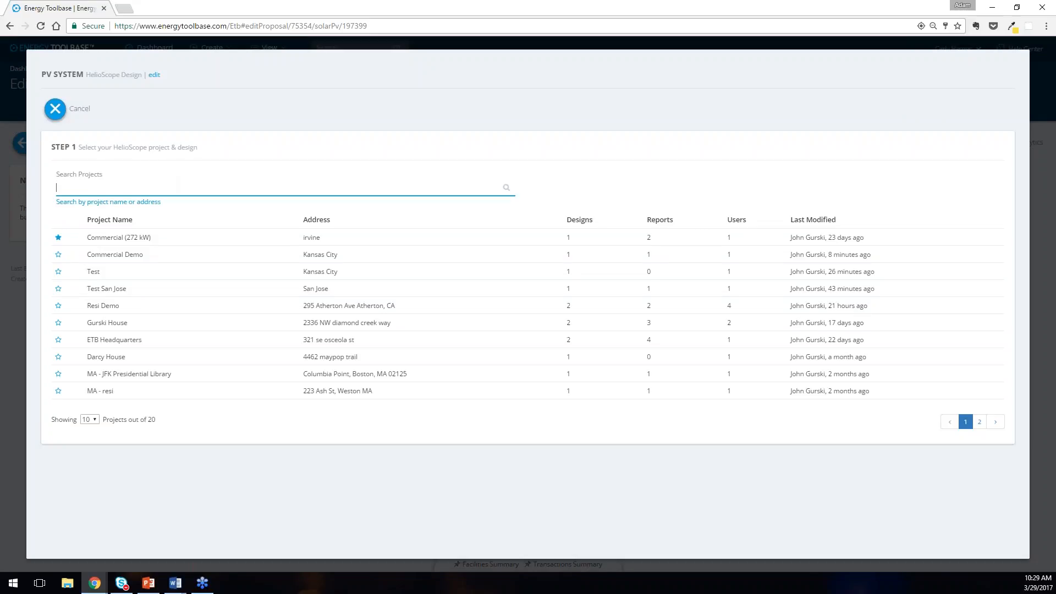
{"action": "type", "text": "base"}
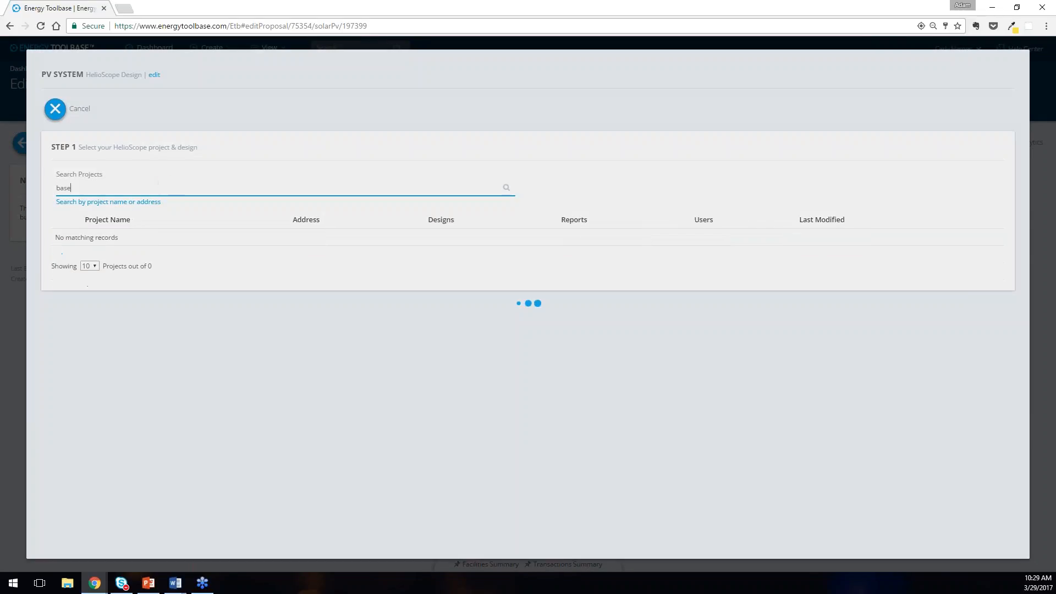
{"action": "key", "text": "BackSpace"}
{"action": "key", "text": "BackSpace"}
{"action": "key", "text": "BackSpace"}
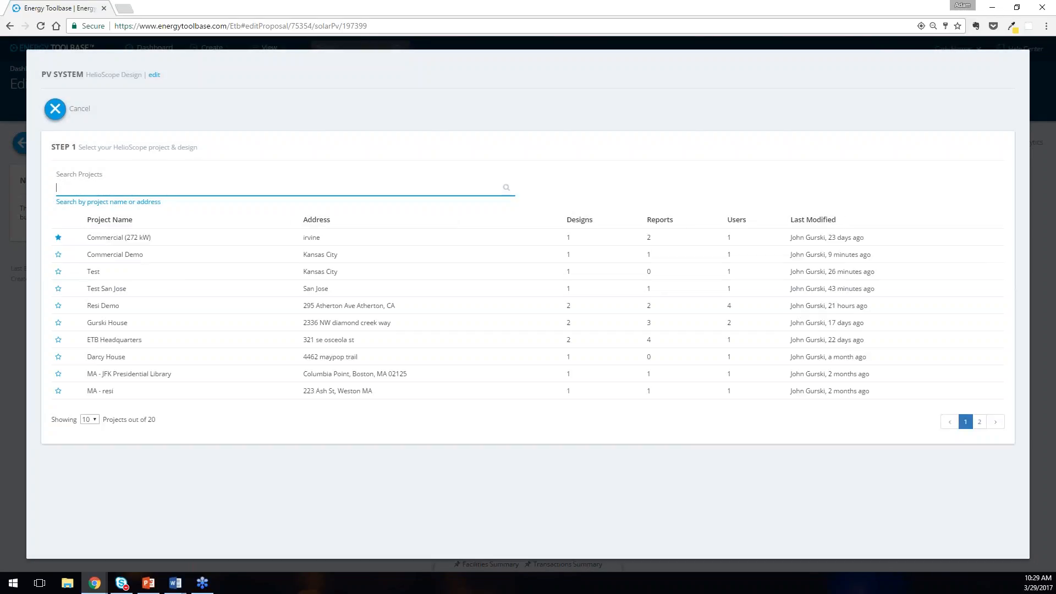
Step: Open the Commercial Demo HelioScope project, preview the Baseline design's layout image, and select that design for import
{"action": "left_click", "coordinate": [214, 261]}
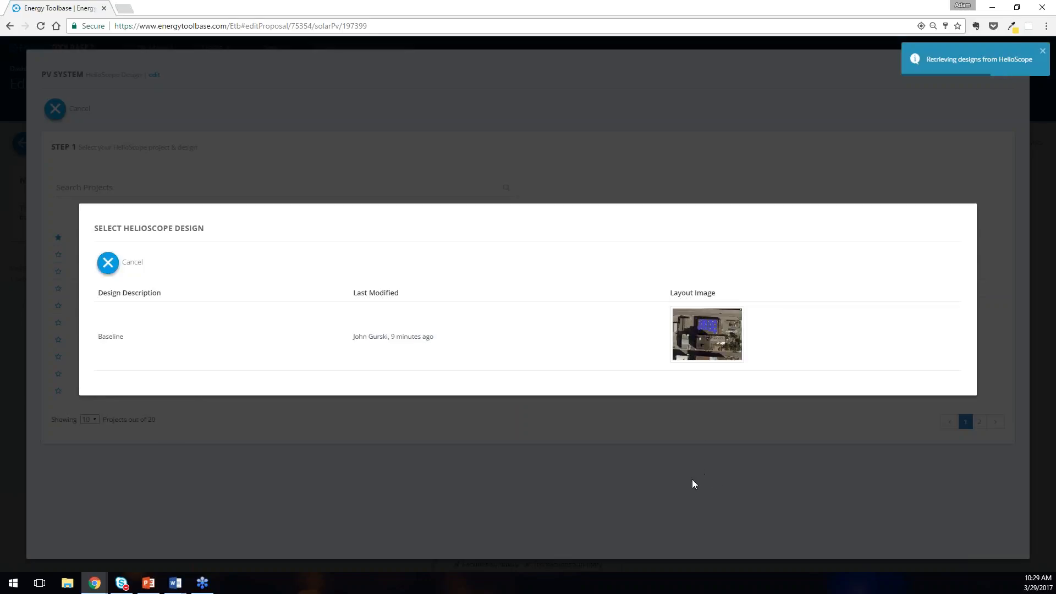
{"action": "left_click", "coordinate": [714, 345]}
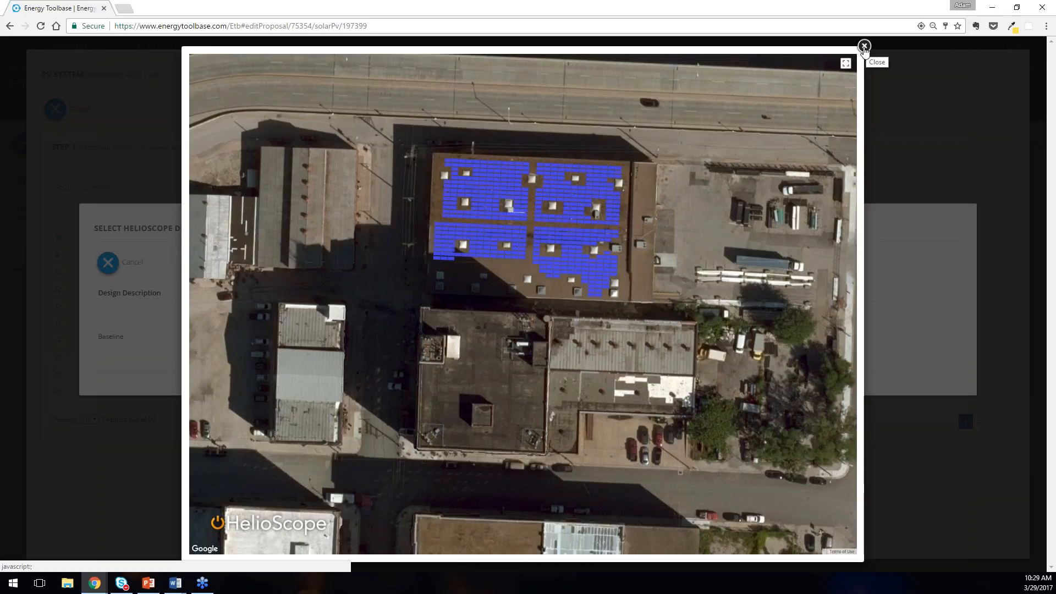
{"action": "left_click", "coordinate": [864, 46]}
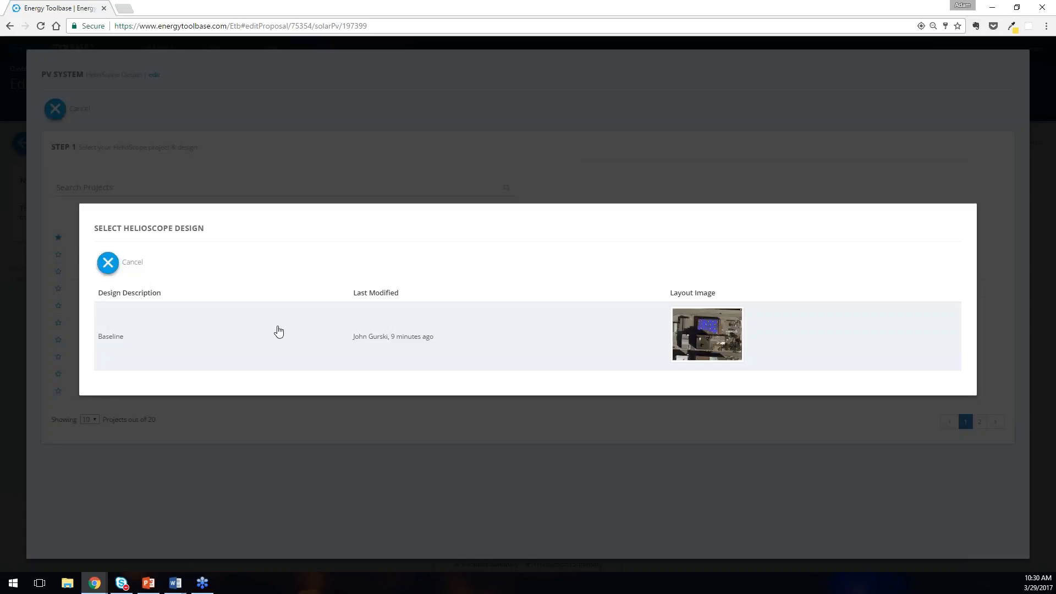
{"action": "left_click", "coordinate": [263, 345]}
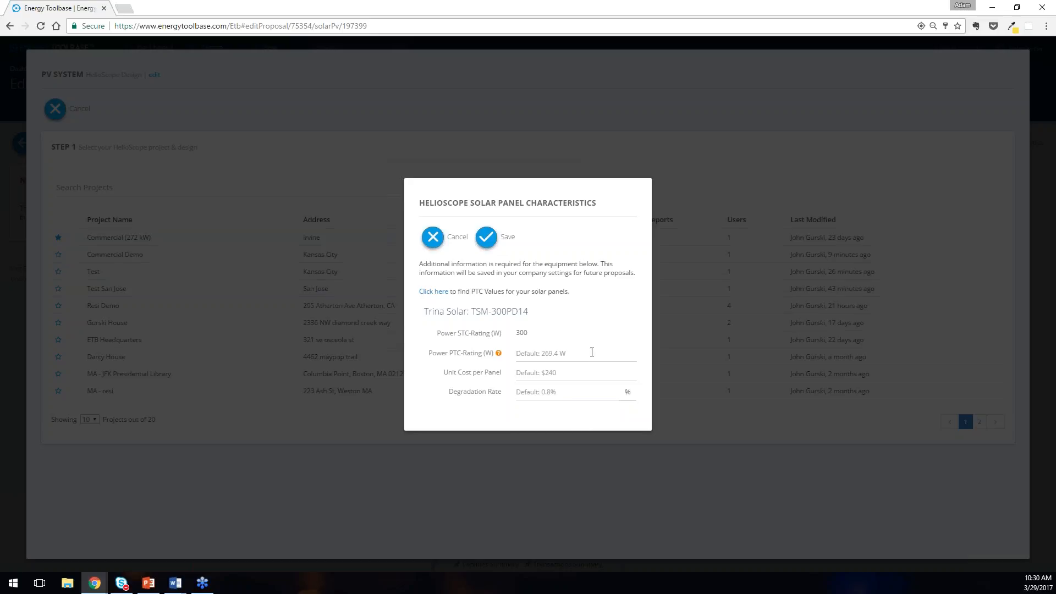
Step: Save the default Trina Solar TSM-300PD14 panel and SMA Sunny Tripower 24000TL-US inverter characteristics, keeping Condition Set 1
{"action": "left_click", "coordinate": [501, 243]}
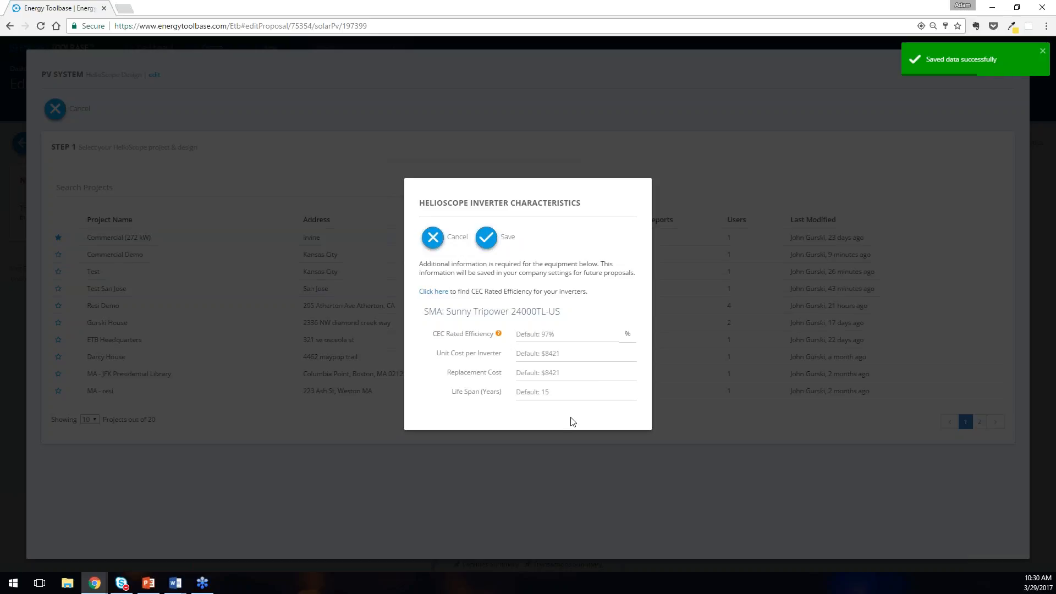
{"action": "left_click", "coordinate": [502, 242]}
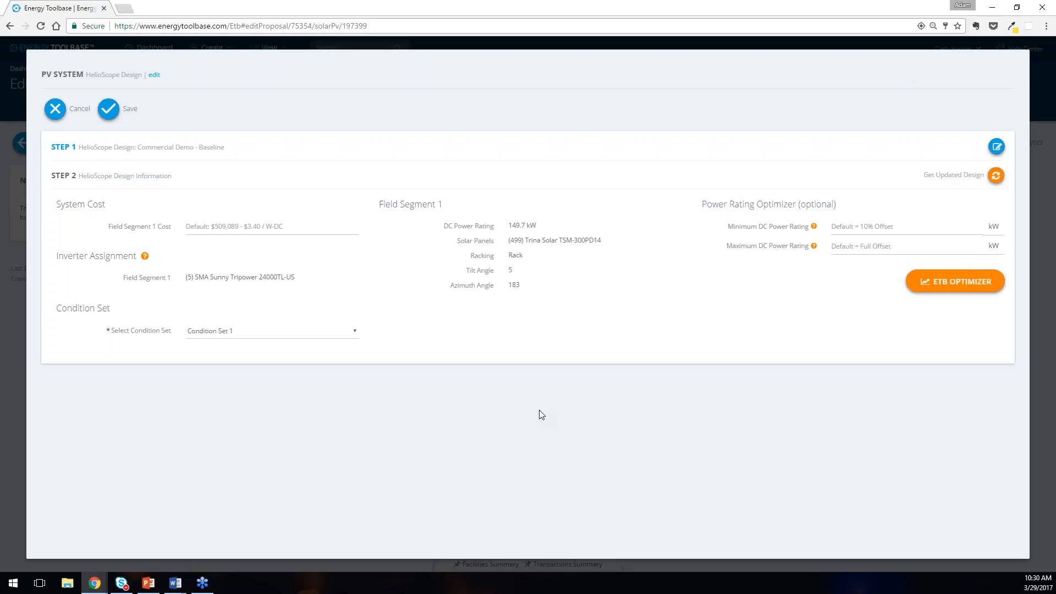
{"action": "left_click", "coordinate": [316, 335]}
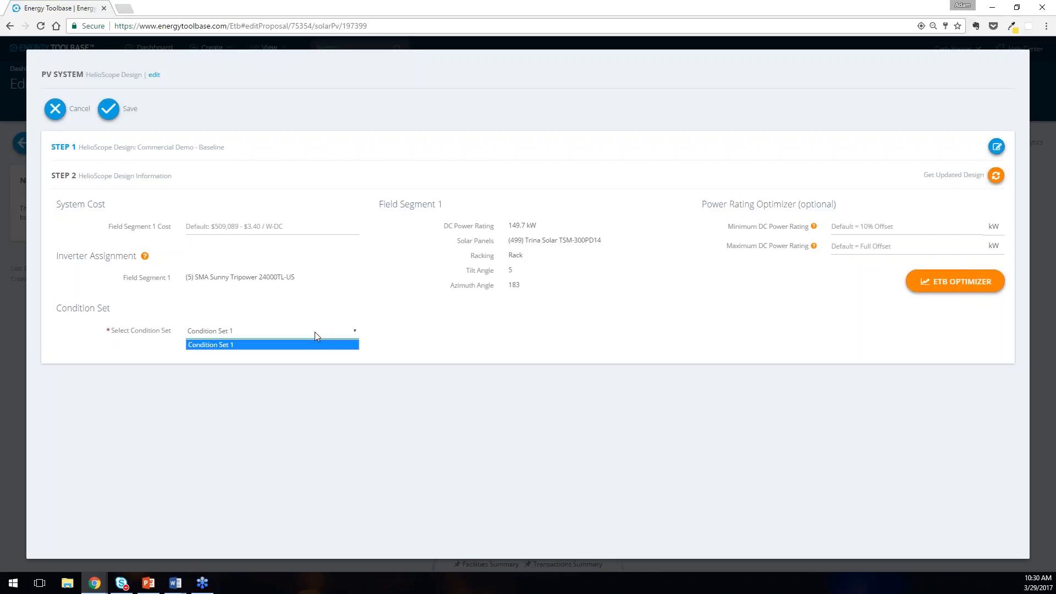
{"action": "left_click", "coordinate": [314, 332]}
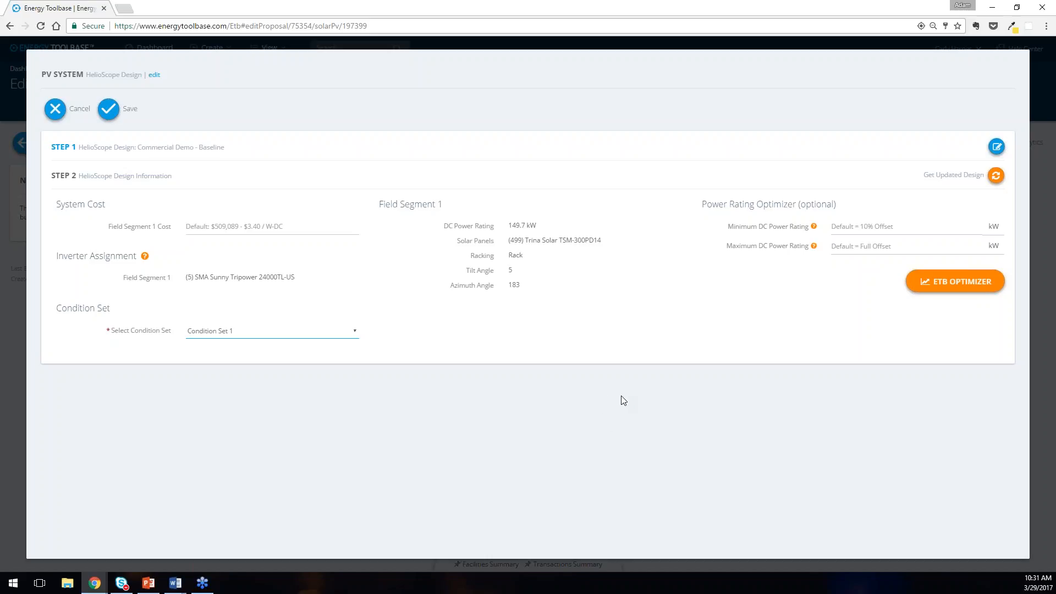
Step: Save the imported PV system and add a Cash Purchase transaction to the proposal
{"action": "left_click", "coordinate": [108, 109]}
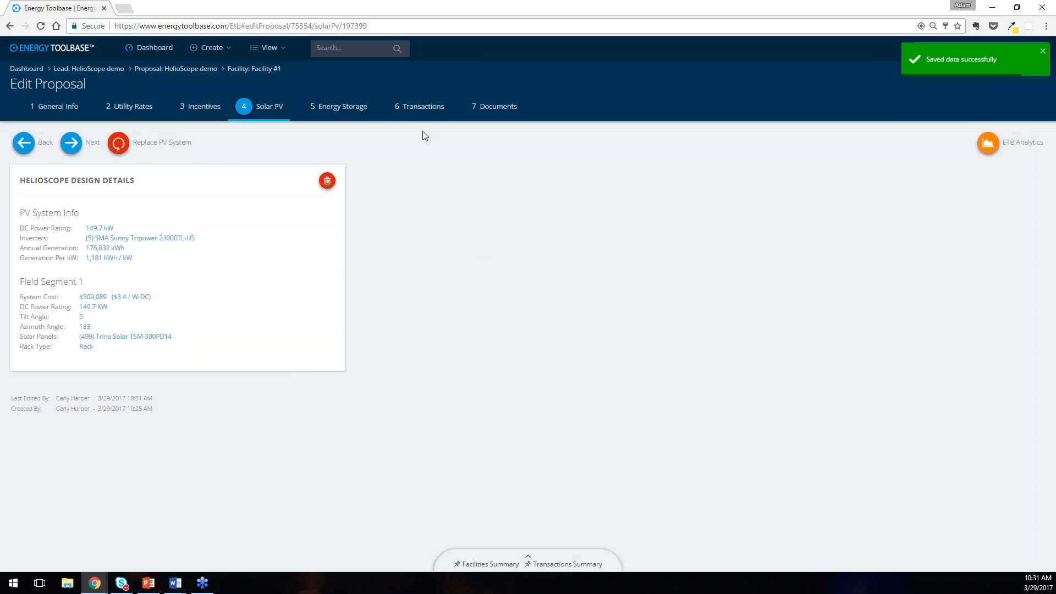
{"action": "left_click", "coordinate": [421, 107]}
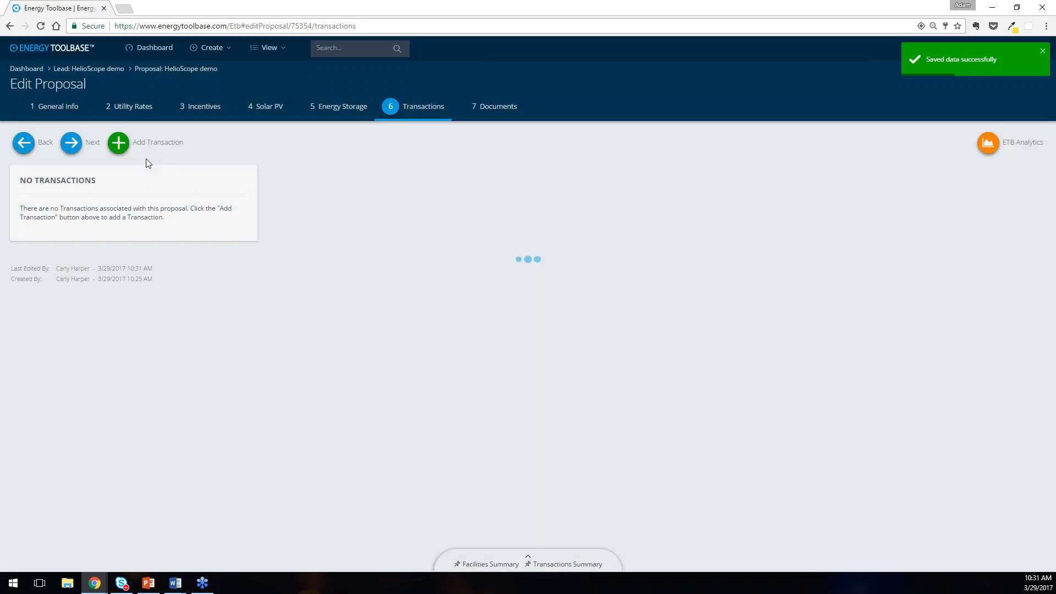
{"action": "left_click", "coordinate": [118, 141]}
{"action": "left_click", "coordinate": [77, 193]}
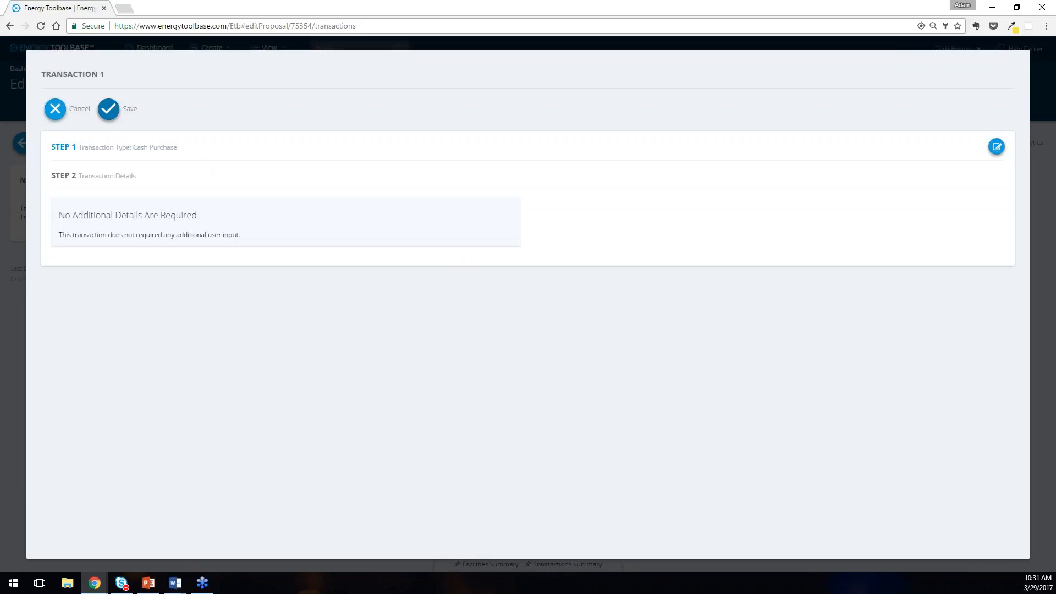
{"action": "left_click", "coordinate": [130, 113]}
Step: Add a Loan transaction named PACE Loan with 0 upfront payment, 7.5% interest, a 20-year term and federally deductible interest
{"action": "left_click", "coordinate": [118, 142]}
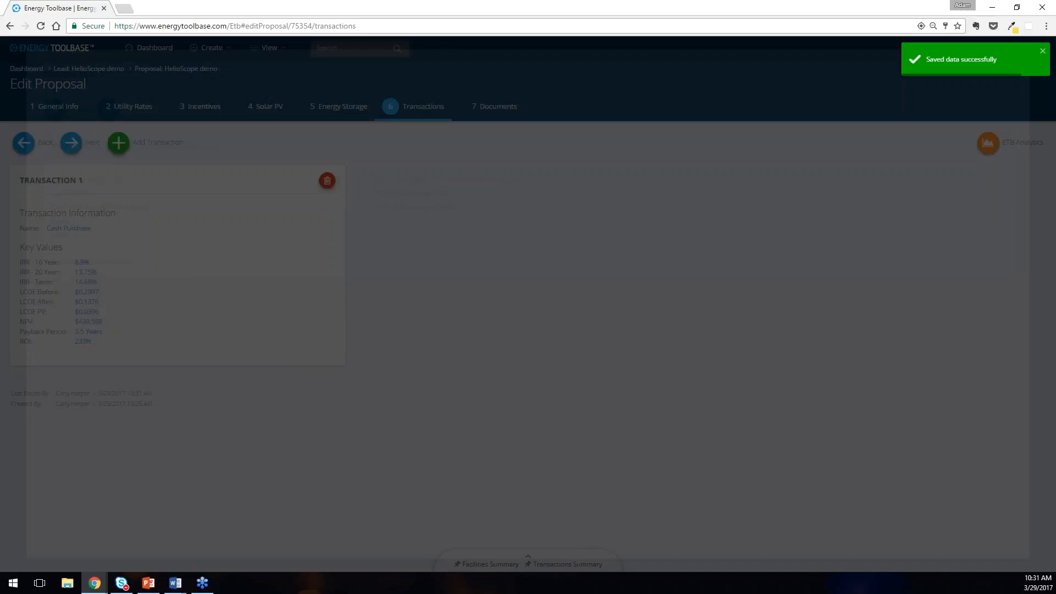
{"action": "left_click", "coordinate": [59, 235]}
{"action": "type", "text": "PACE Loan"}
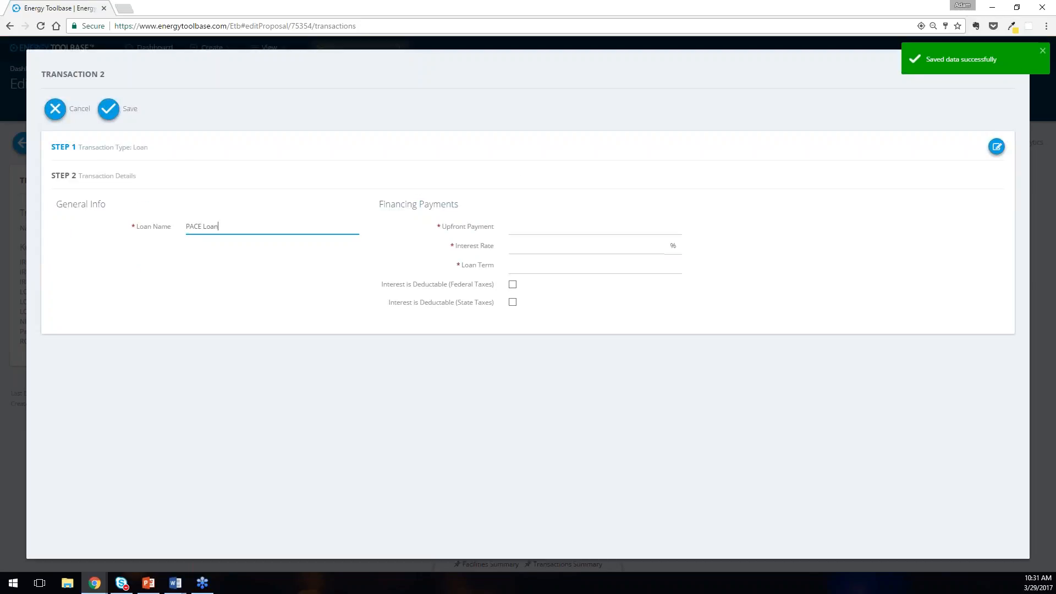
{"action": "left_click", "coordinate": [578, 224]}
{"action": "type", "text": "0"}
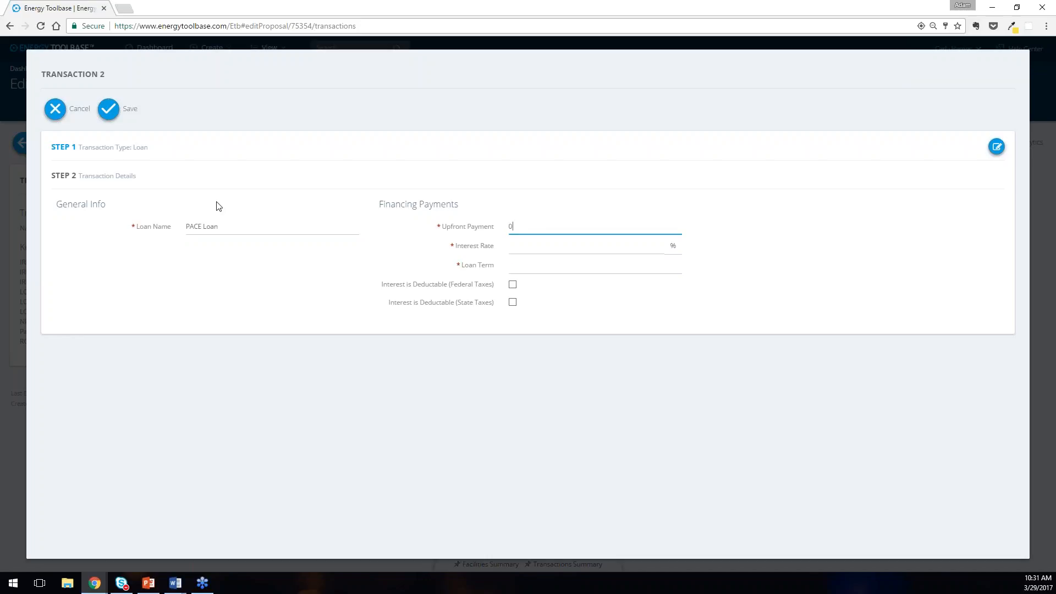
{"action": "key", "text": "Tab"}
{"action": "type", "text": "7.5"}
{"action": "key", "text": "Tab"}
{"action": "type", "text": "20"}
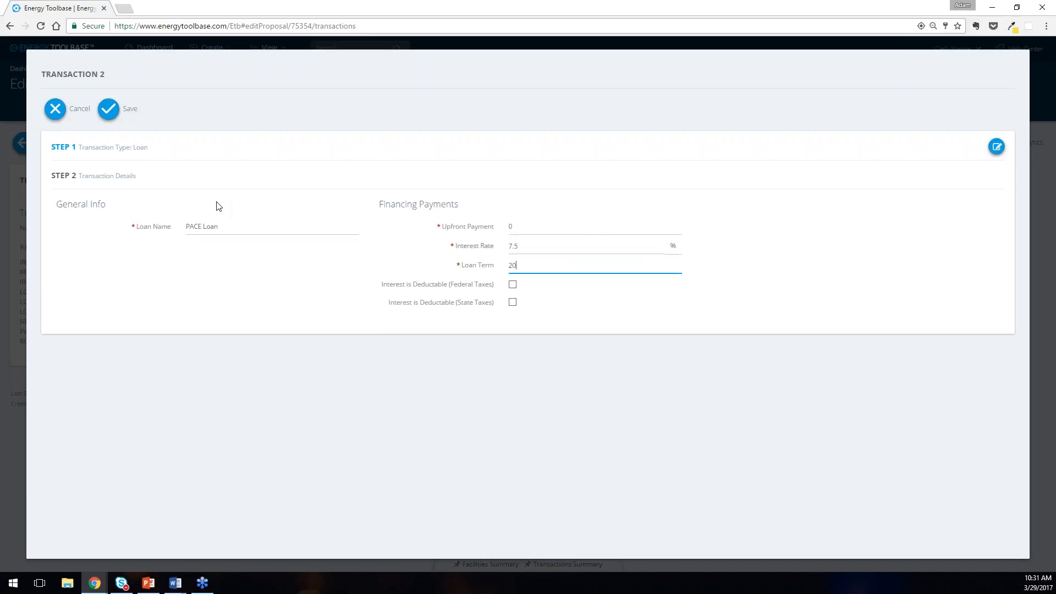
{"action": "left_click", "coordinate": [512, 285]}
{"action": "left_click", "coordinate": [108, 109]}
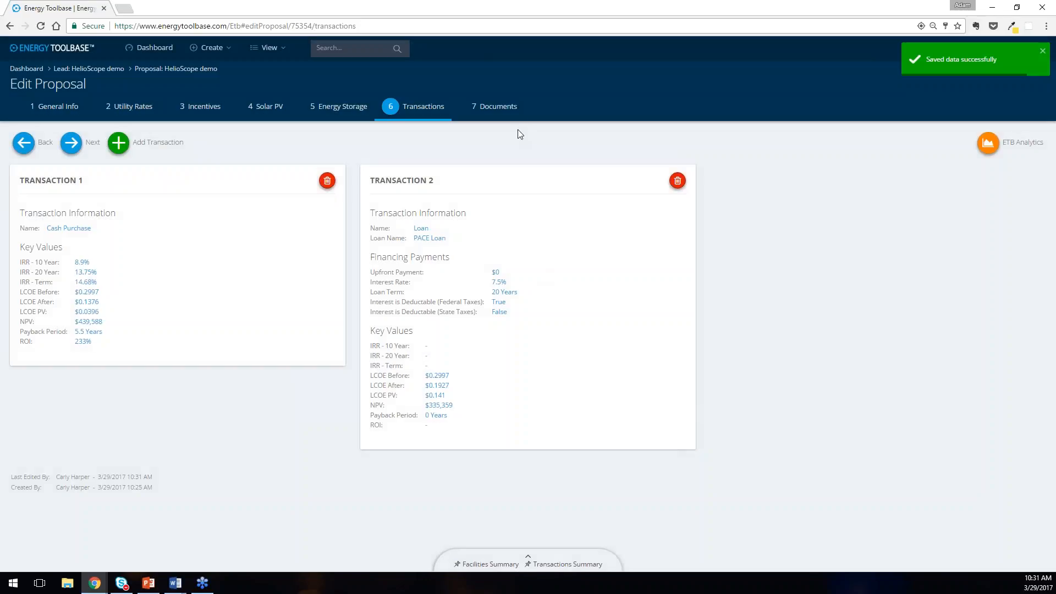
Step: Add a document based on the HelioScope template, using the Facility #1 Baseline design's layout image
{"action": "left_click", "coordinate": [493, 110]}
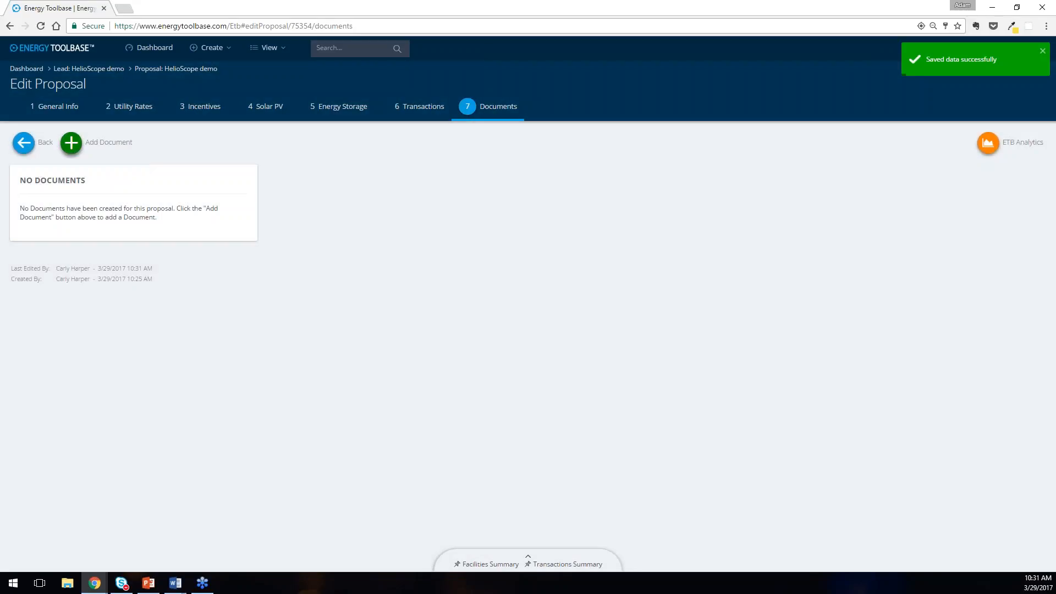
{"action": "left_click", "coordinate": [71, 142]}
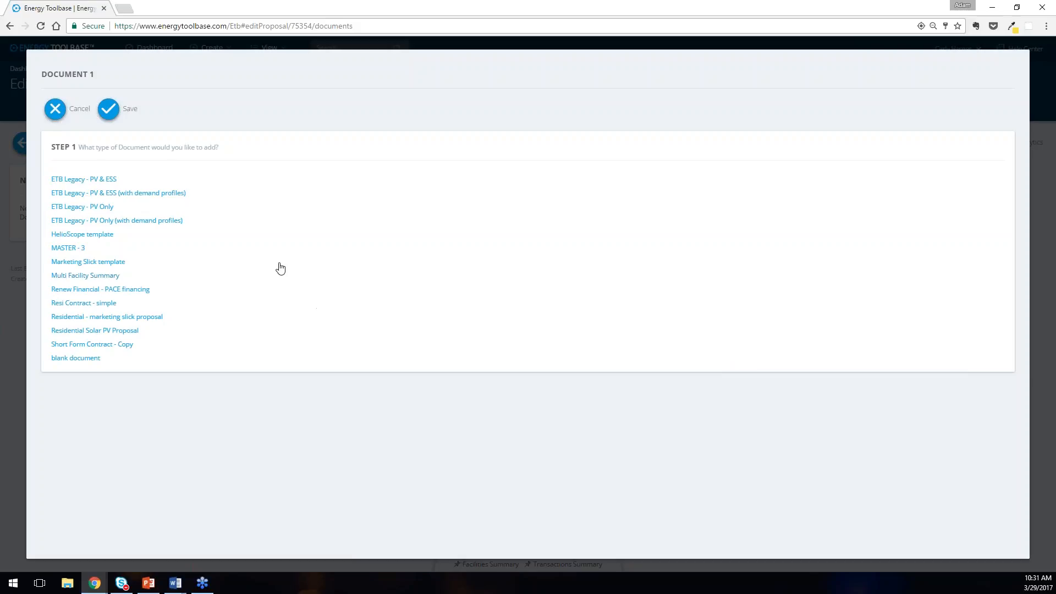
{"action": "left_click", "coordinate": [82, 235]}
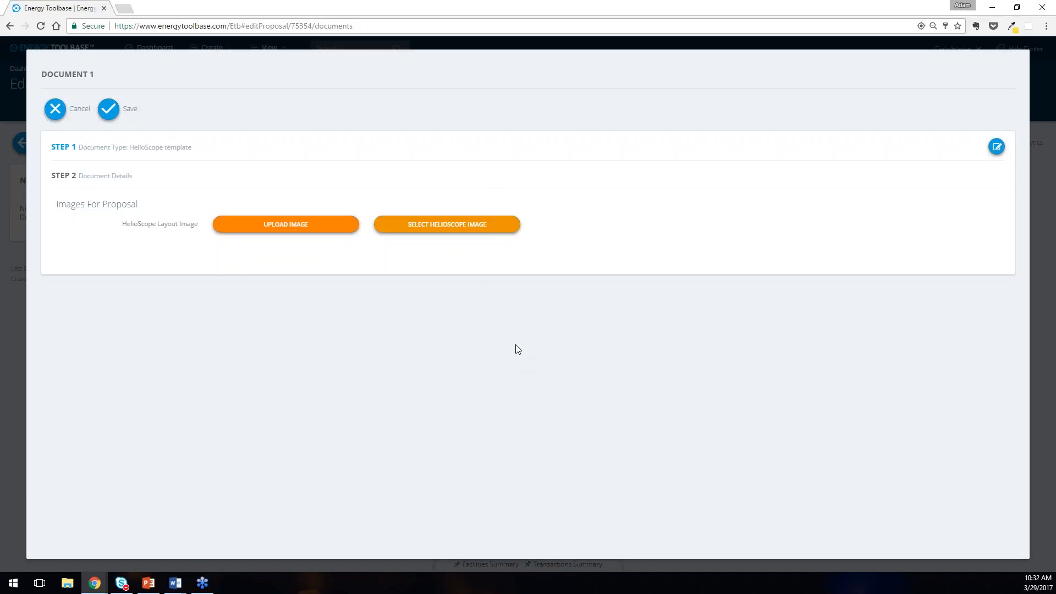
{"action": "left_click", "coordinate": [455, 230]}
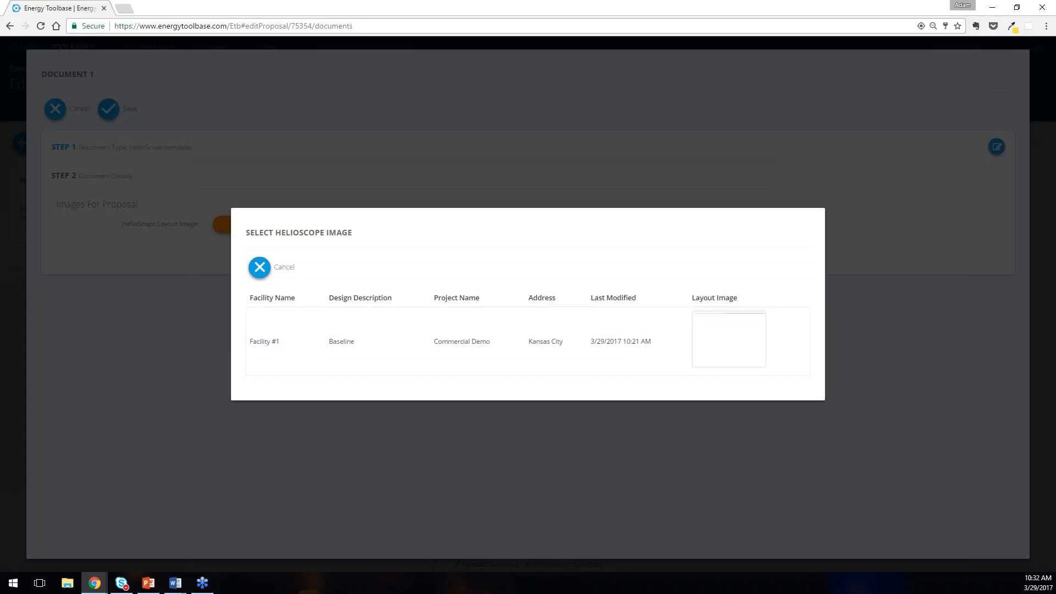
{"action": "left_click", "coordinate": [428, 346]}
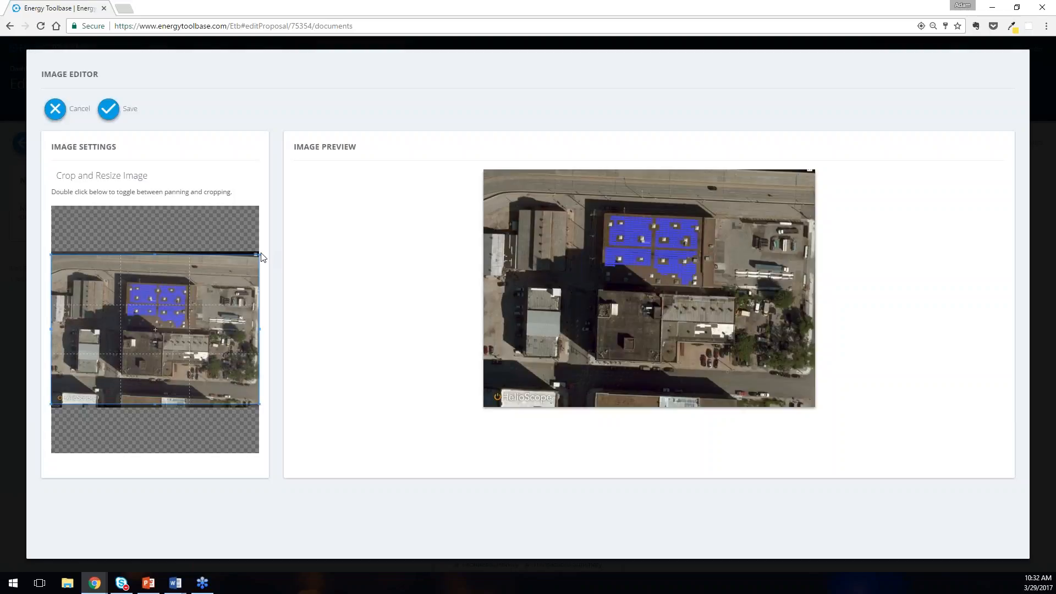
Step: Crop the layout image closely around the rooftop solar array, then save the image and the HelioScope template document
{"action": "left_click_drag", "start_coordinate": [257, 254], "coordinate": [160, 329]}
{"action": "left_click_drag", "start_coordinate": [121, 358], "coordinate": [170, 301]}
{"action": "mouse_move", "coordinate": [211, 348]}
{"action": "left_mouse_down"}
{"action": "mouse_move", "coordinate": [221, 356]}
{"action": "mouse_move", "coordinate": [202, 327]}
{"action": "left_mouse_up"}
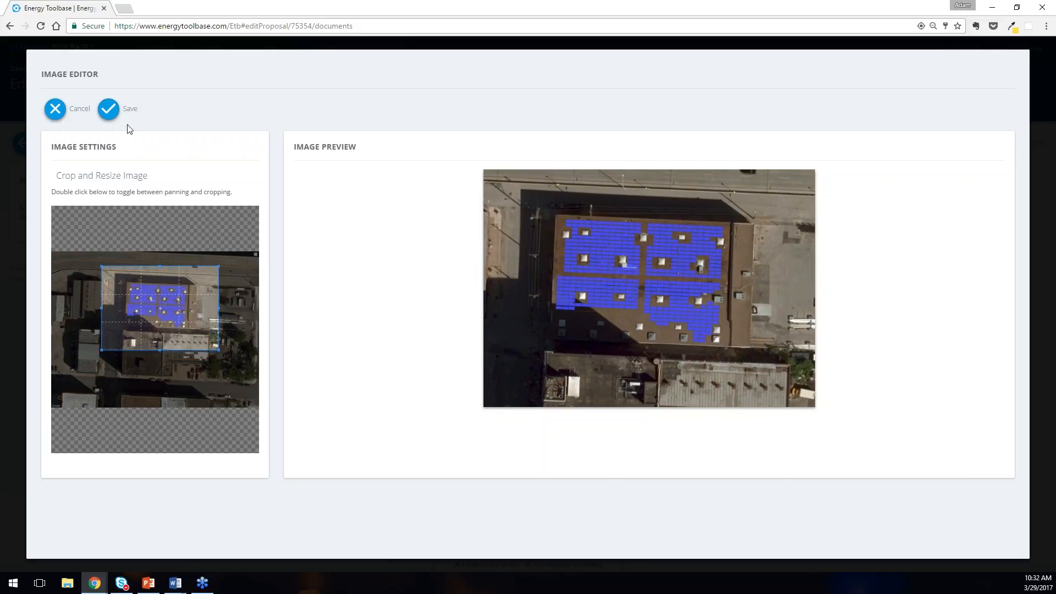
{"action": "left_click", "coordinate": [108, 108]}
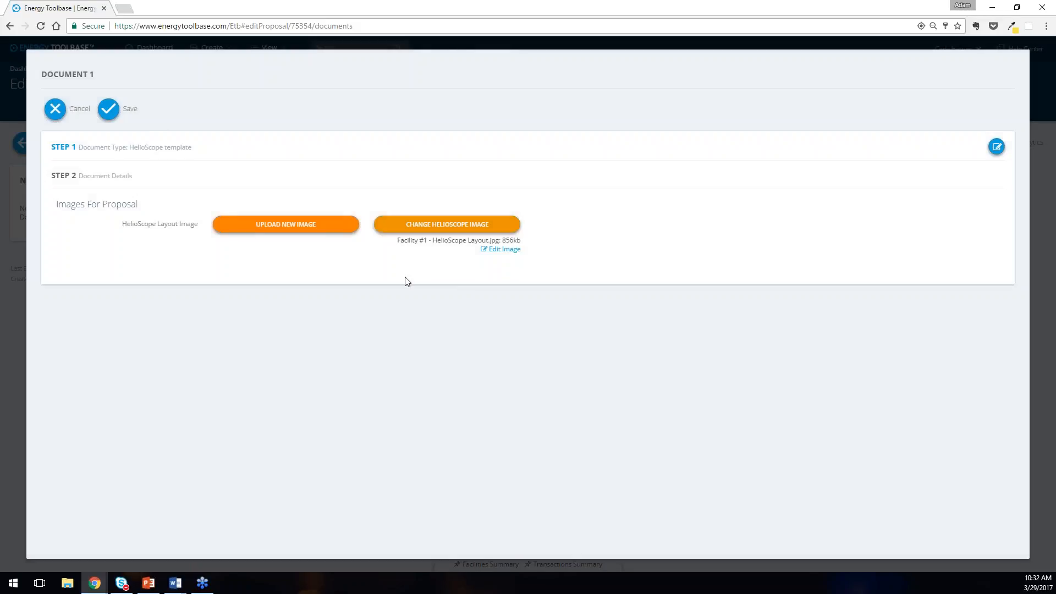
{"action": "left_click", "coordinate": [132, 110]}
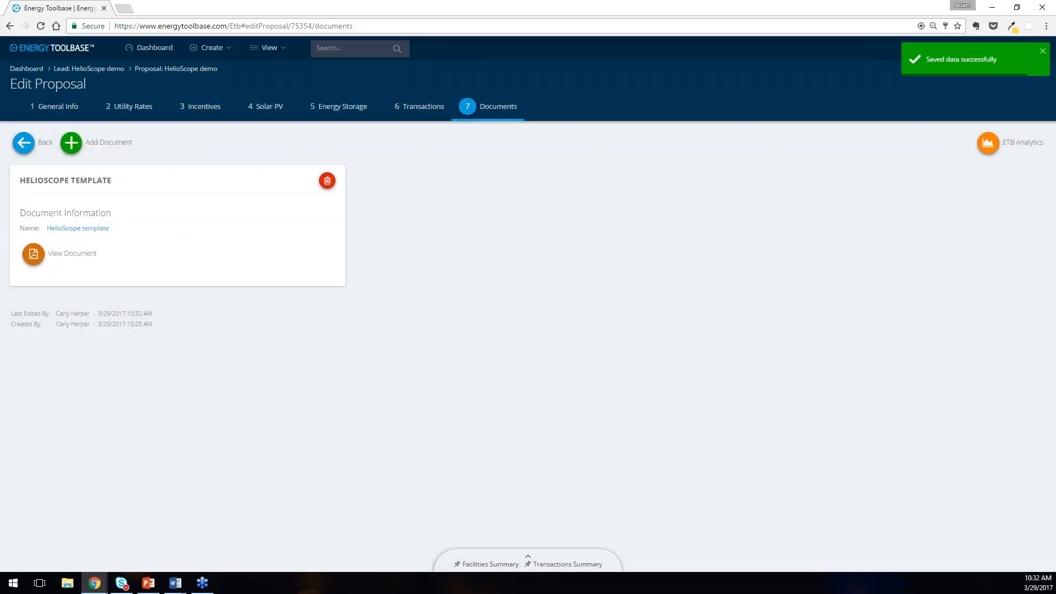
Step: View the HelioScope template document through the Solar PV System Details page, switching the chart's Energy Use series off and on
{"action": "left_click", "coordinate": [66, 256]}
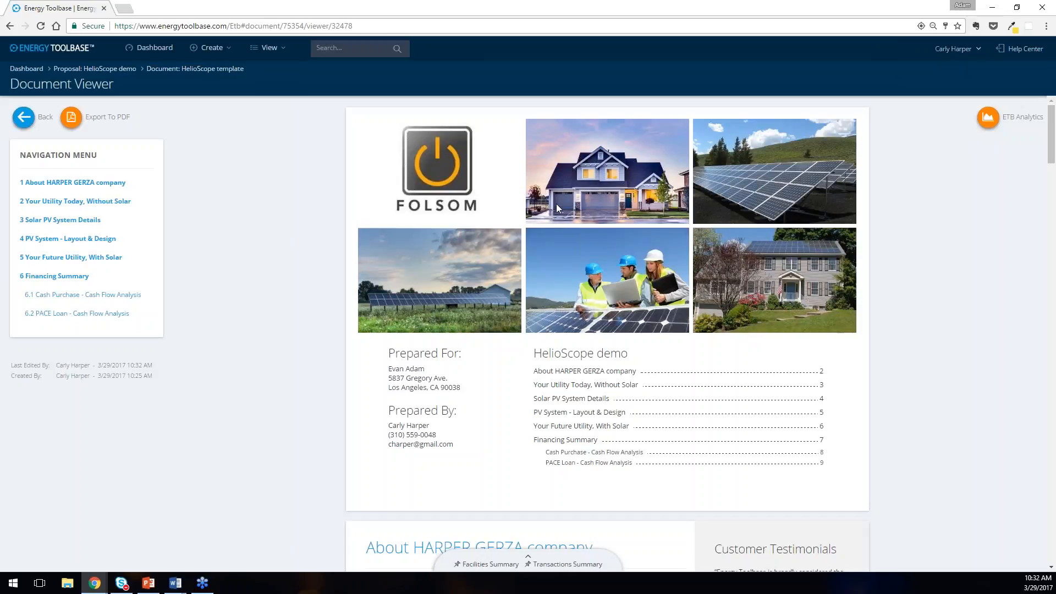
{"action": "scroll", "coordinate": [1000, 322], "scroll_direction": "down", "scroll_amount": 7}
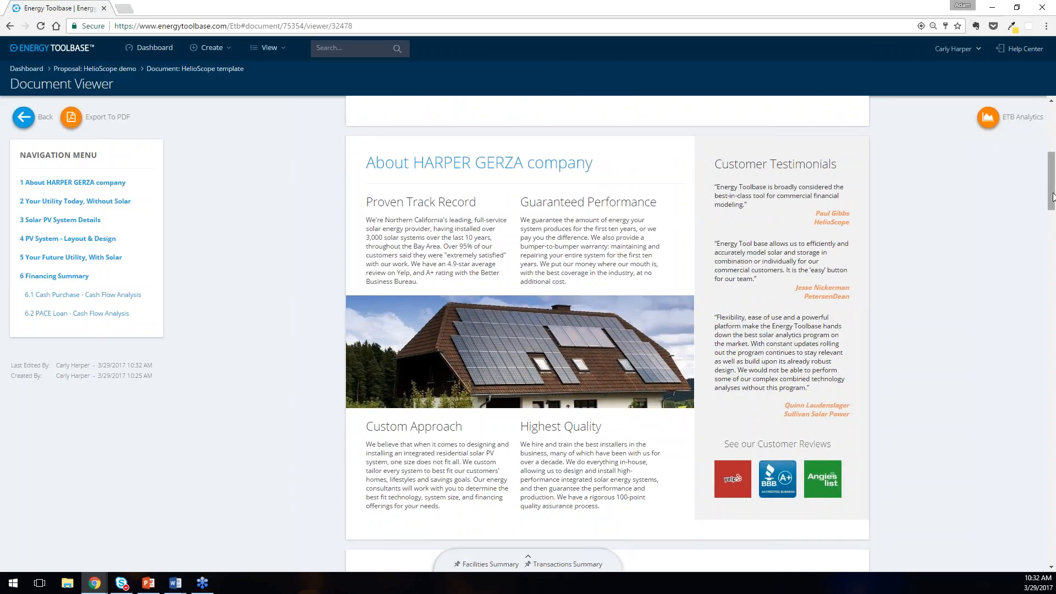
{"action": "left_click_drag", "start_coordinate": [1052, 196], "coordinate": [1052, 250]}
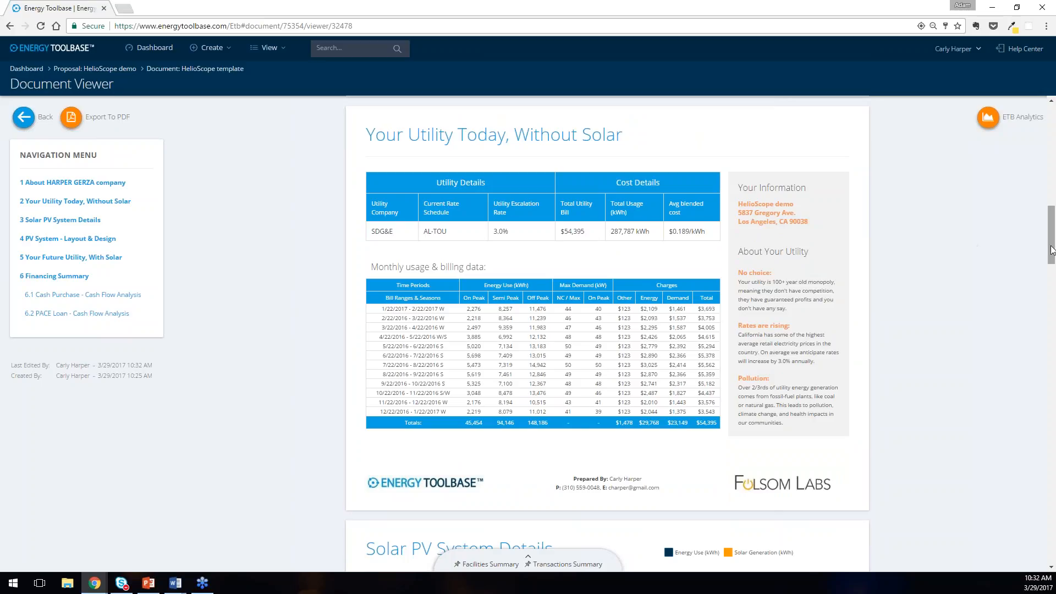
{"action": "left_click_drag", "start_coordinate": [1050, 250], "coordinate": [1050, 300]}
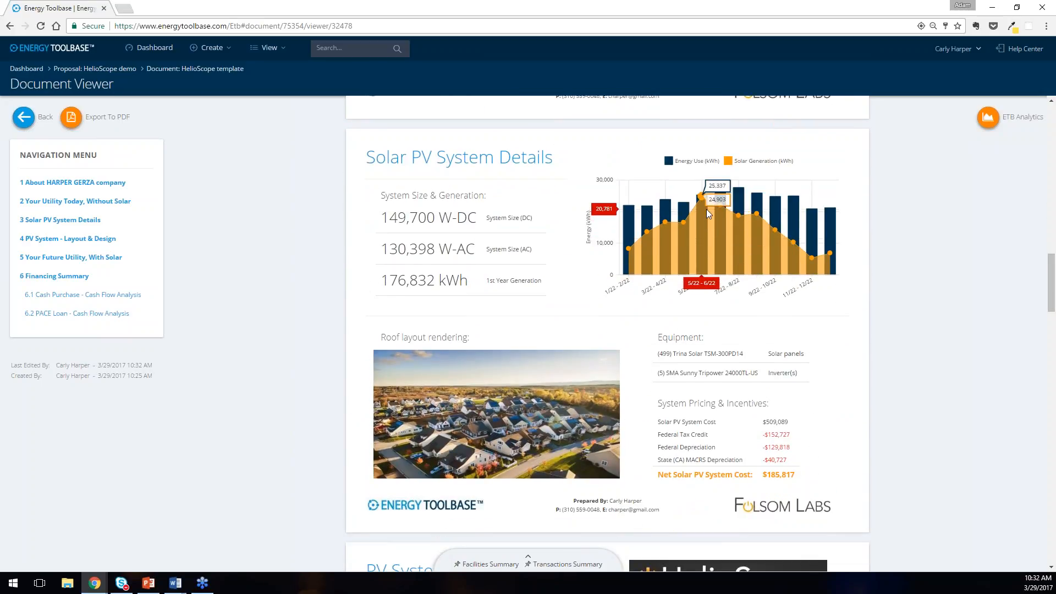
{"action": "left_click", "coordinate": [687, 161]}
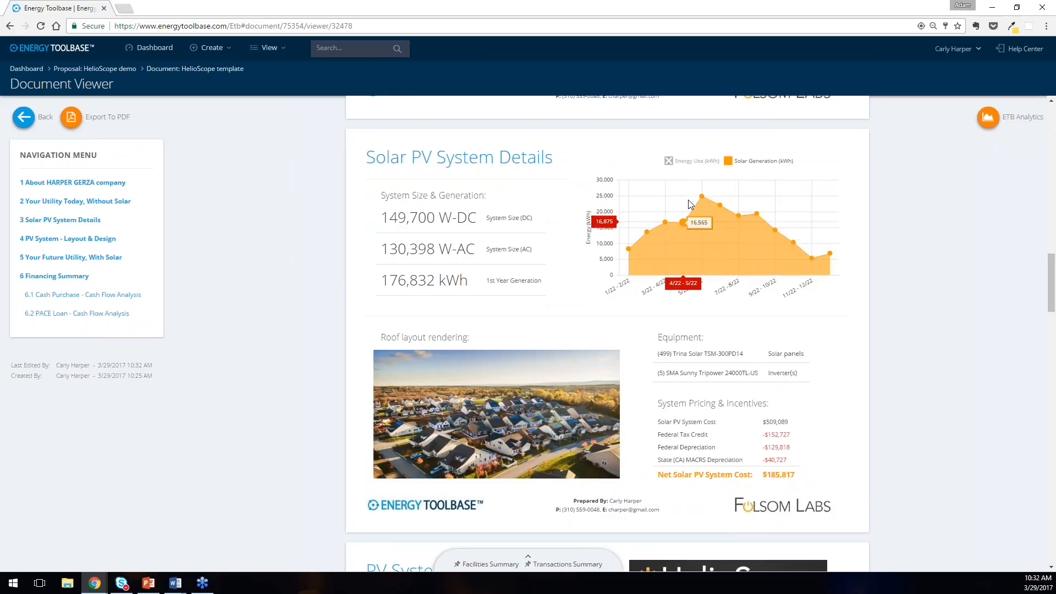
{"action": "left_click", "coordinate": [688, 161]}
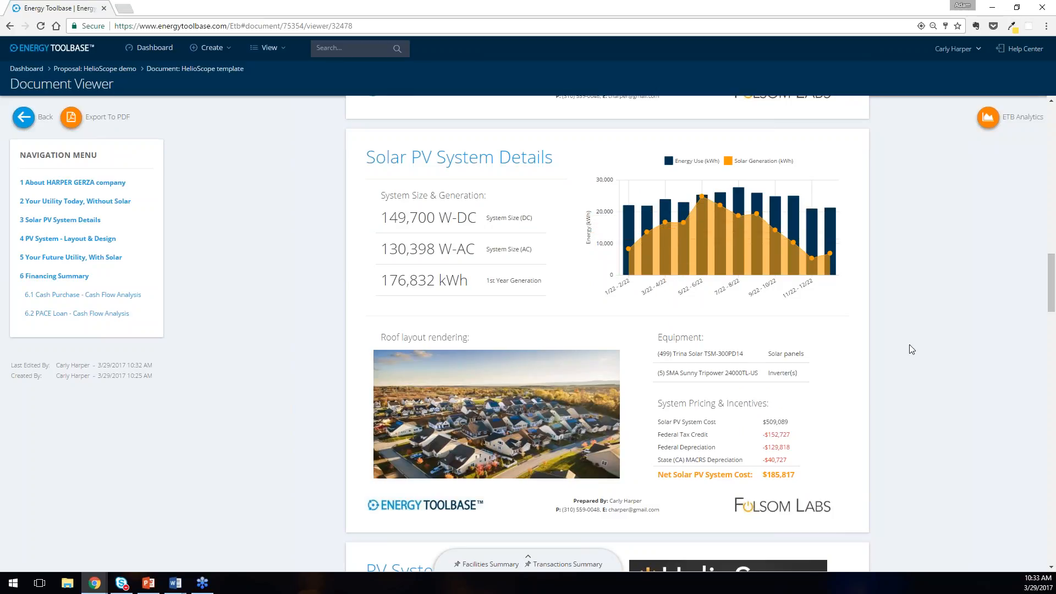
Step: Examine the document's PV System Layout & Design, Your Future Utility and Financing Summary pages
{"action": "left_click_drag", "start_coordinate": [1051, 304], "coordinate": [1051, 350]}
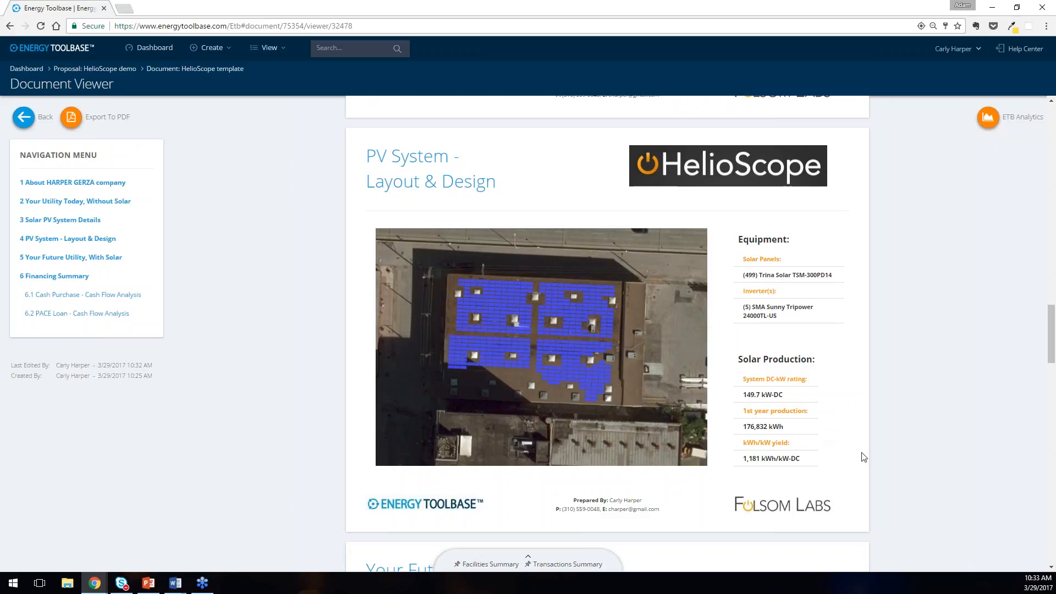
{"action": "left_click_drag", "start_coordinate": [1051, 355], "coordinate": [1052, 406]}
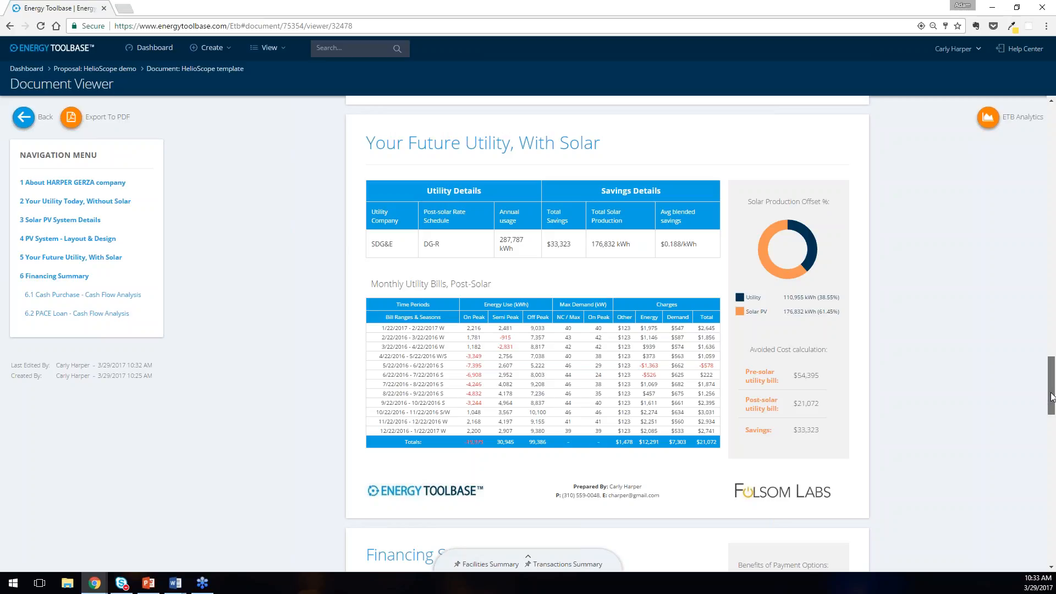
{"action": "left_click_drag", "start_coordinate": [1052, 397], "coordinate": [1052, 448]}
Step: Add a second document based on the Marketing Slick template, using the Commercial Demo HelioScope layout image
{"action": "left_click", "coordinate": [24, 117]}
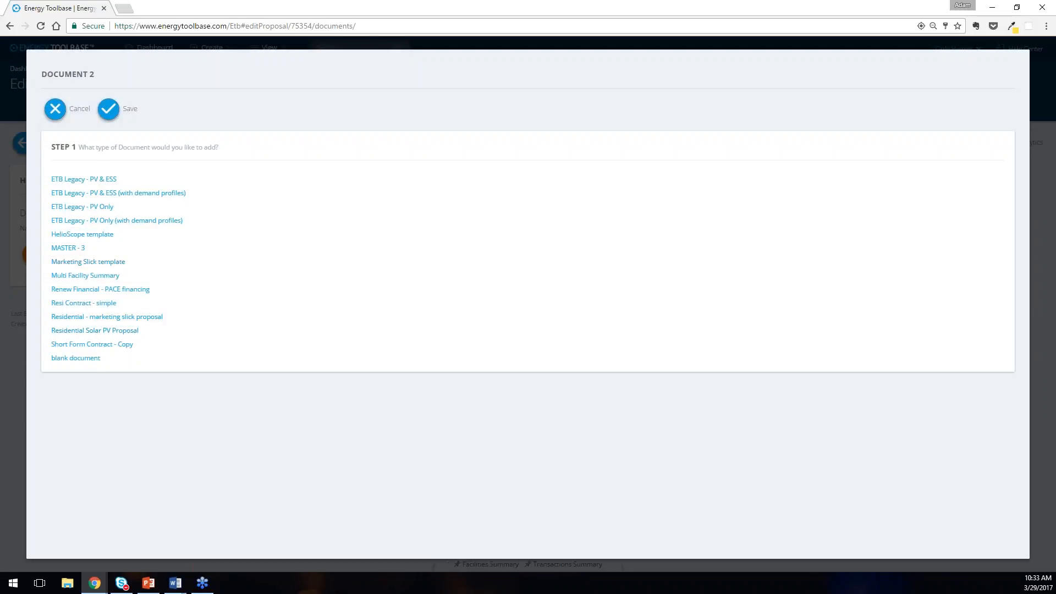
{"action": "left_click", "coordinate": [88, 261]}
{"action": "left_click", "coordinate": [447, 225]}
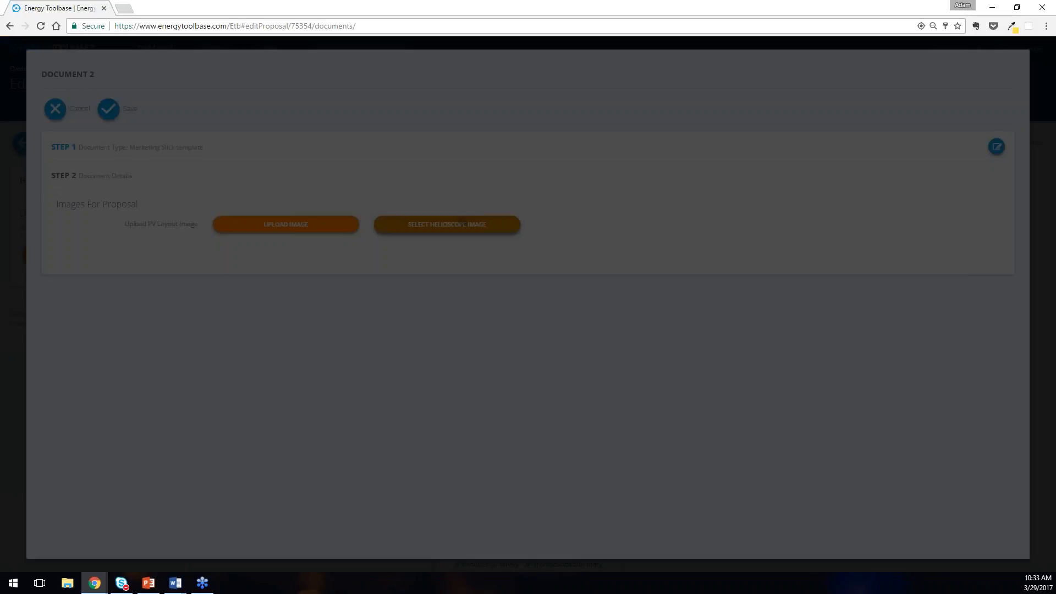
{"action": "left_click", "coordinate": [462, 336]}
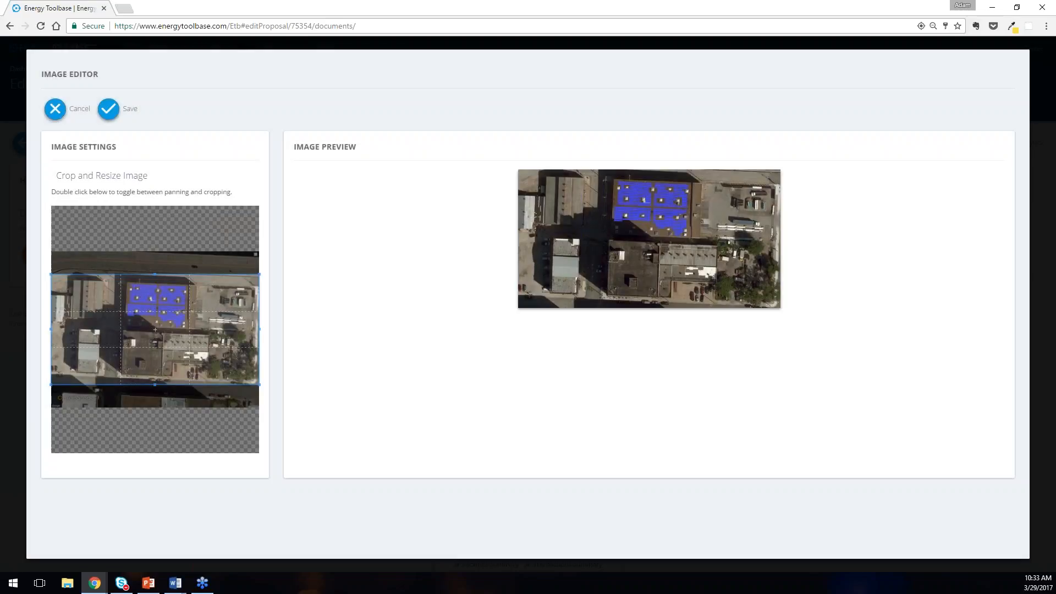
Step: Crop the second document's layout image around the solar array, then save the image and the Marketing Slick document
{"action": "left_click_drag", "start_coordinate": [258, 275], "coordinate": [245, 287]}
{"action": "left_click_drag", "start_coordinate": [205, 315], "coordinate": [211, 293]}
{"action": "left_click_drag", "start_coordinate": [254, 264], "coordinate": [212, 274]}
{"action": "left_click_drag", "start_coordinate": [122, 321], "coordinate": [144, 317]}
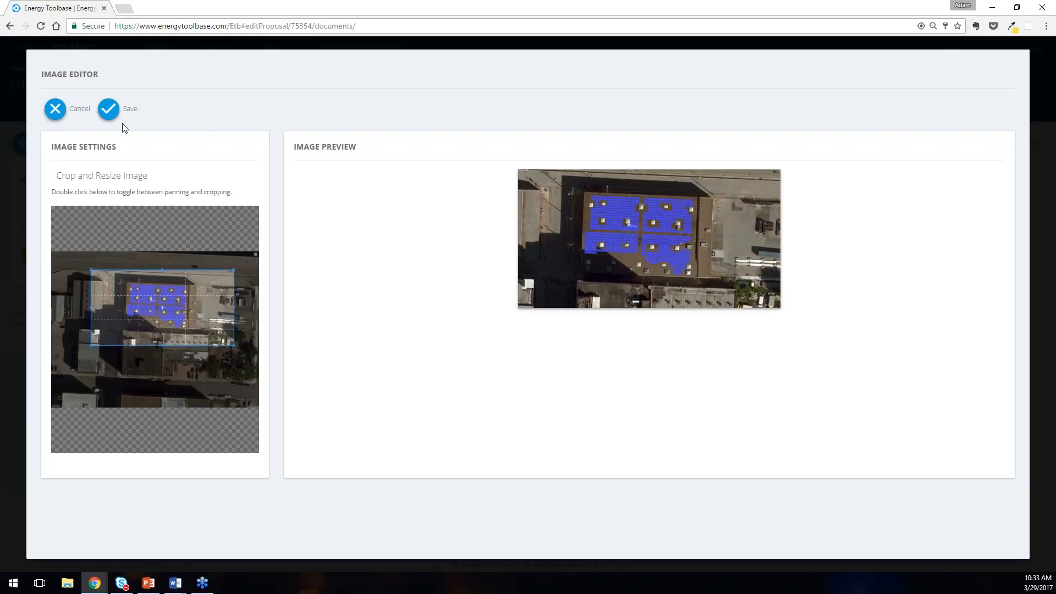
{"action": "left_click", "coordinate": [108, 108]}
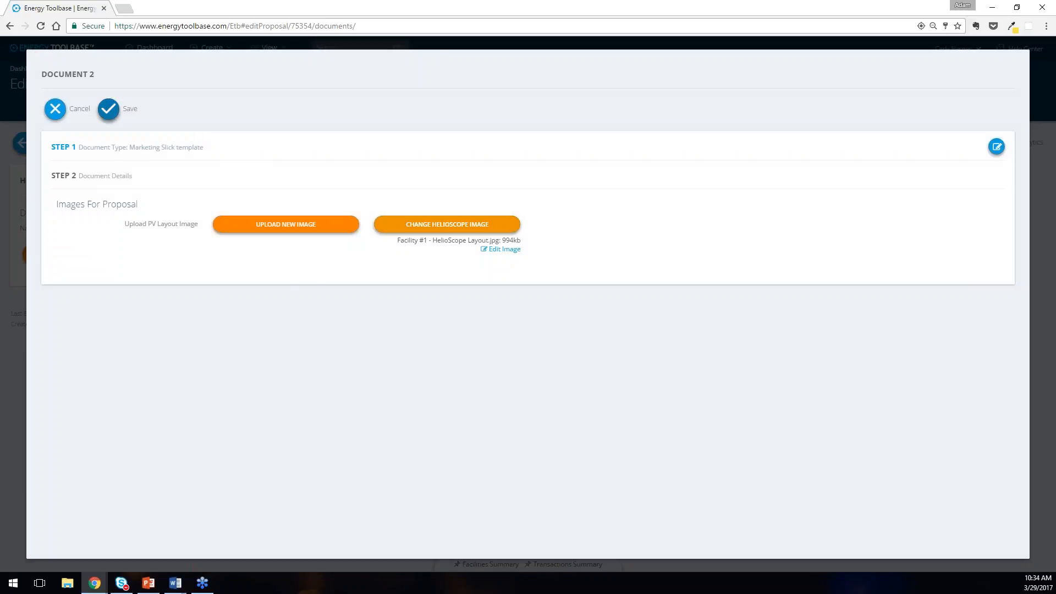
{"action": "left_click", "coordinate": [109, 109]}
Step: View the Marketing Slick document and check the roof layout rendering on its Solar PV System Details page, then close it
{"action": "left_click", "coordinate": [383, 253]}
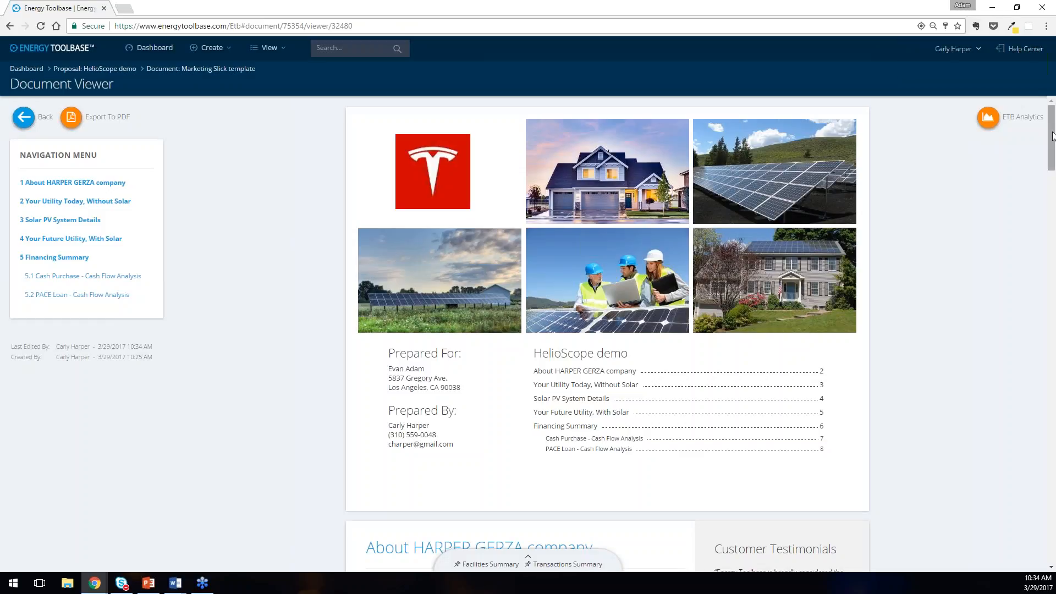
{"action": "left_click_drag", "start_coordinate": [1052, 136], "coordinate": [1053, 303]}
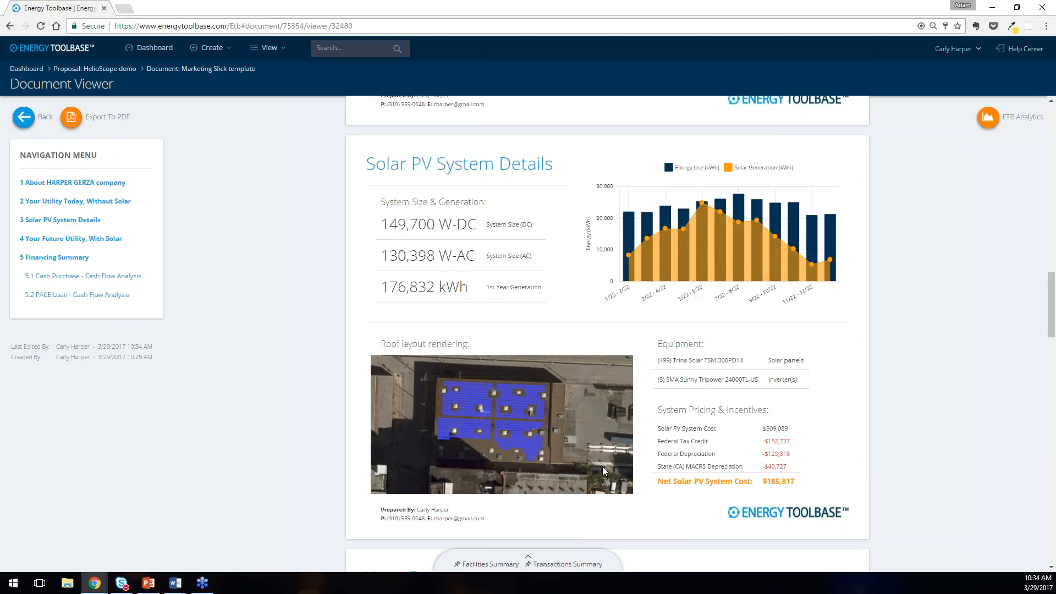
{"action": "left_click_drag", "start_coordinate": [1051, 305], "coordinate": [1040, 328]}
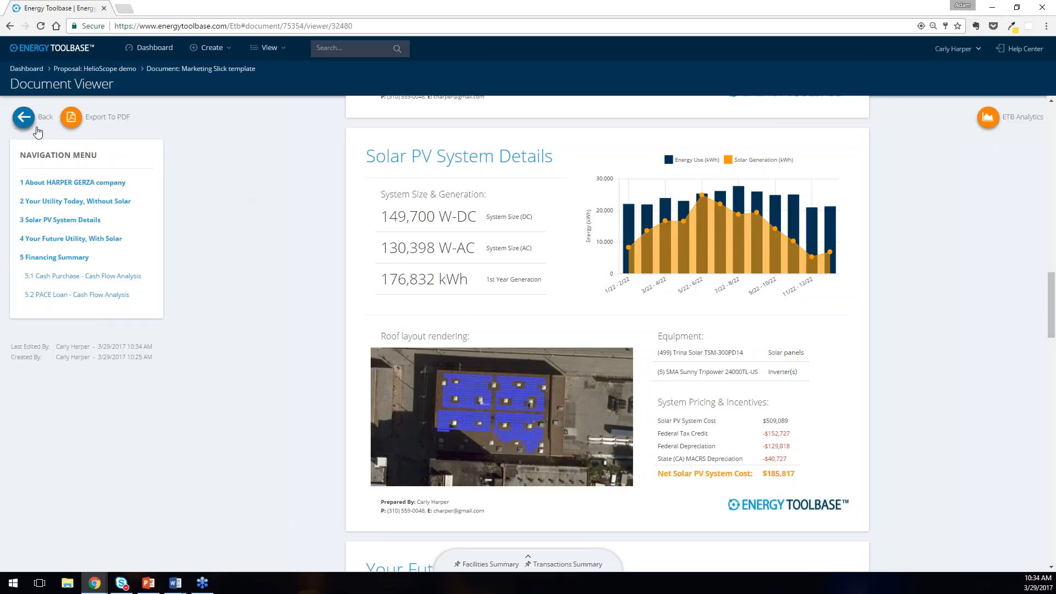
{"action": "left_click", "coordinate": [23, 116]}
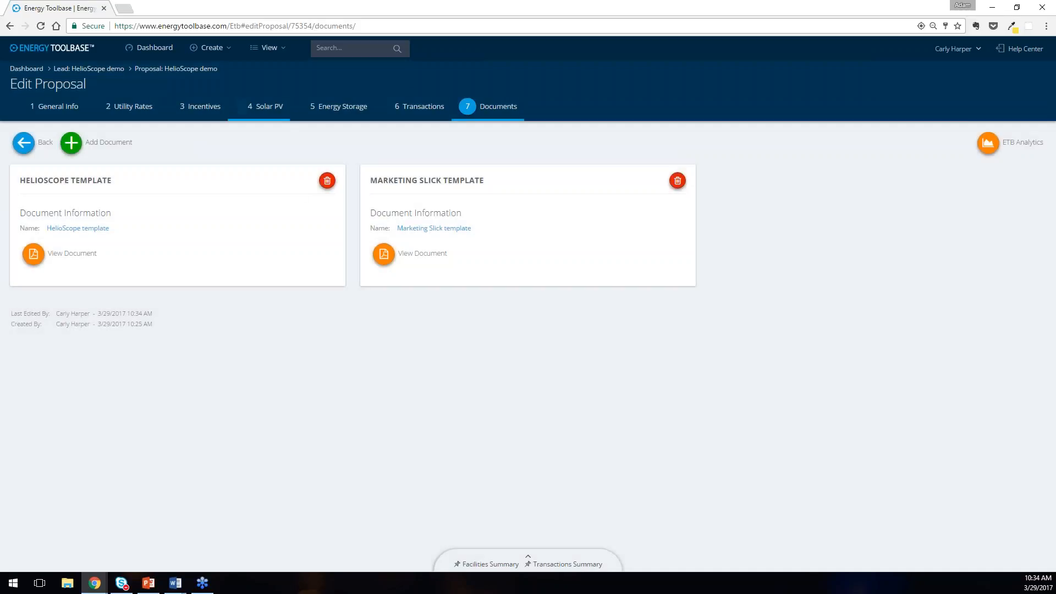
Step: Review the HelioScope design details in the proposal's Solar PV section
{"action": "left_click", "coordinate": [267, 107]}
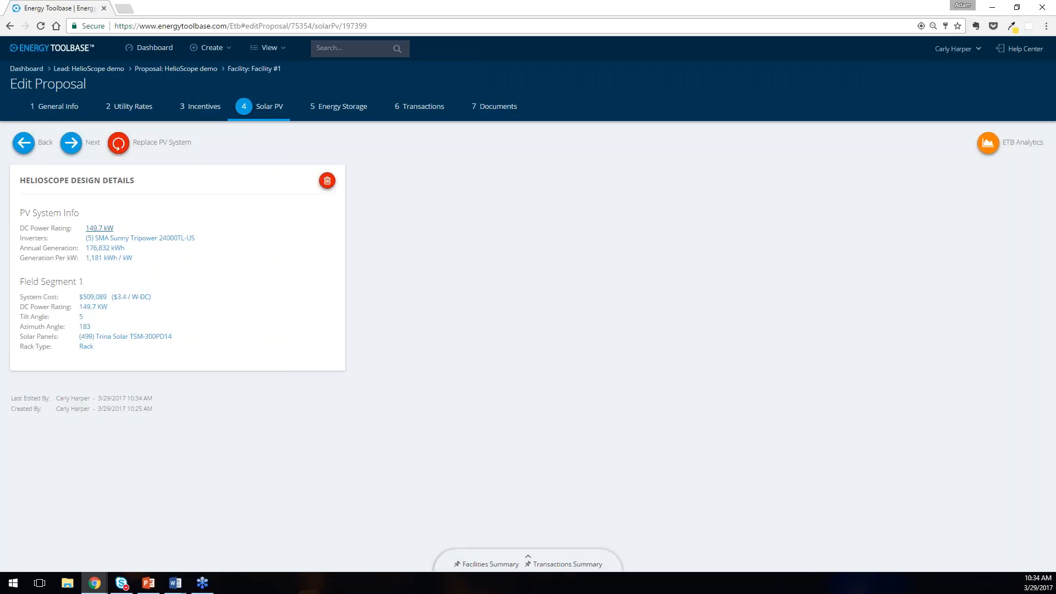
{"action": "left_click_drag", "start_coordinate": [97, 228], "coordinate": [401, 356]}
{"action": "left_click", "coordinate": [401, 356]}
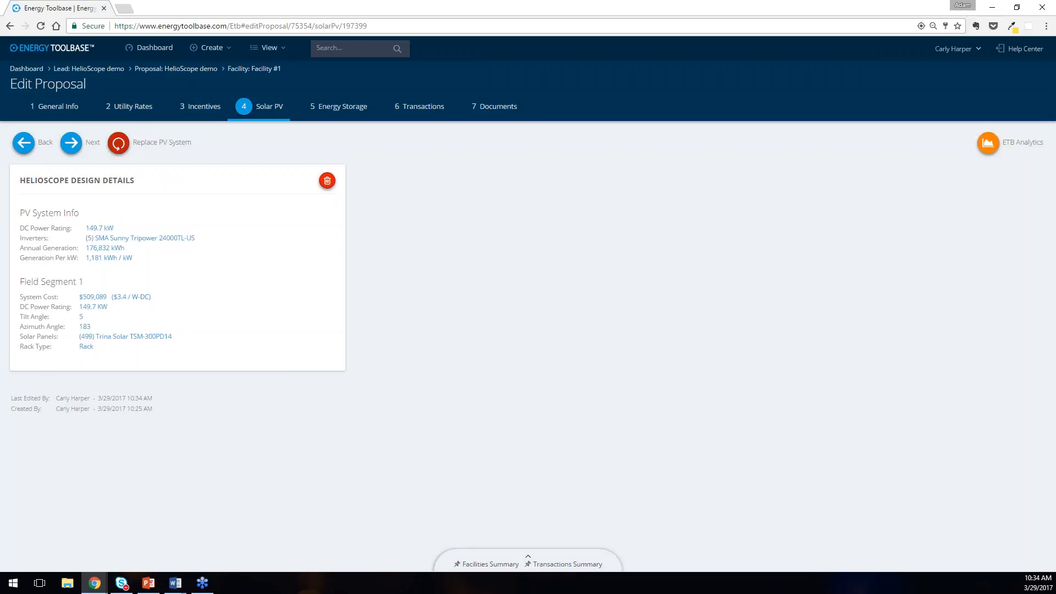
Step: Change the proposal's new metering type to retail net metering with non-bypassable charges, keeping the annual true-up and wholesale surplus compensation
{"action": "left_click", "coordinate": [146, 107]}
{"action": "scroll", "coordinate": [685, 434], "scroll_direction": "down", "scroll_amount": 1}
{"action": "left_click", "coordinate": [207, 373]}
{"action": "left_click", "coordinate": [211, 339]}
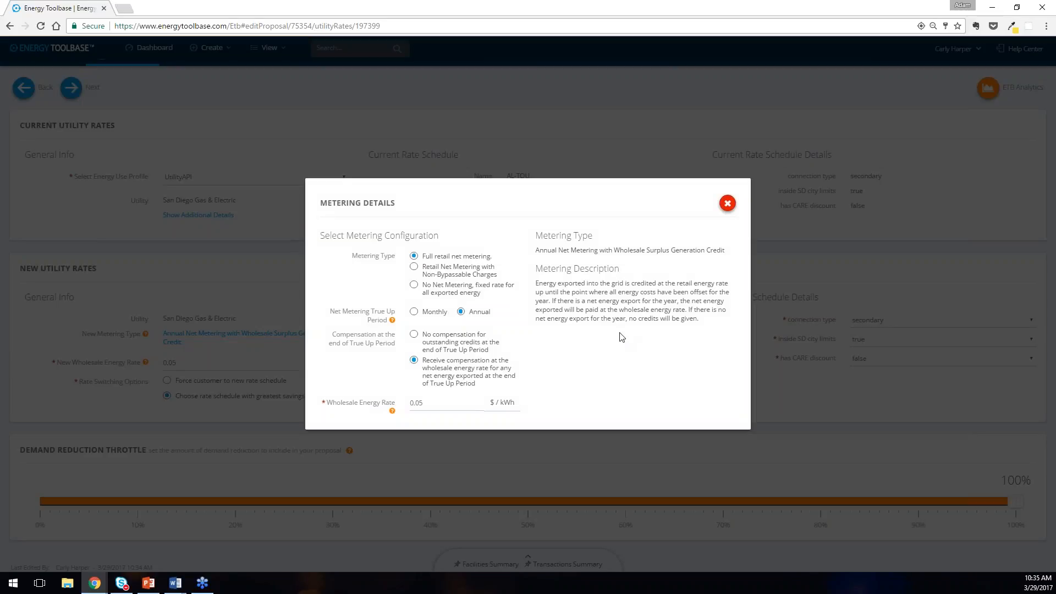
{"action": "left_click", "coordinate": [414, 285]}
{"action": "left_click", "coordinate": [448, 273]}
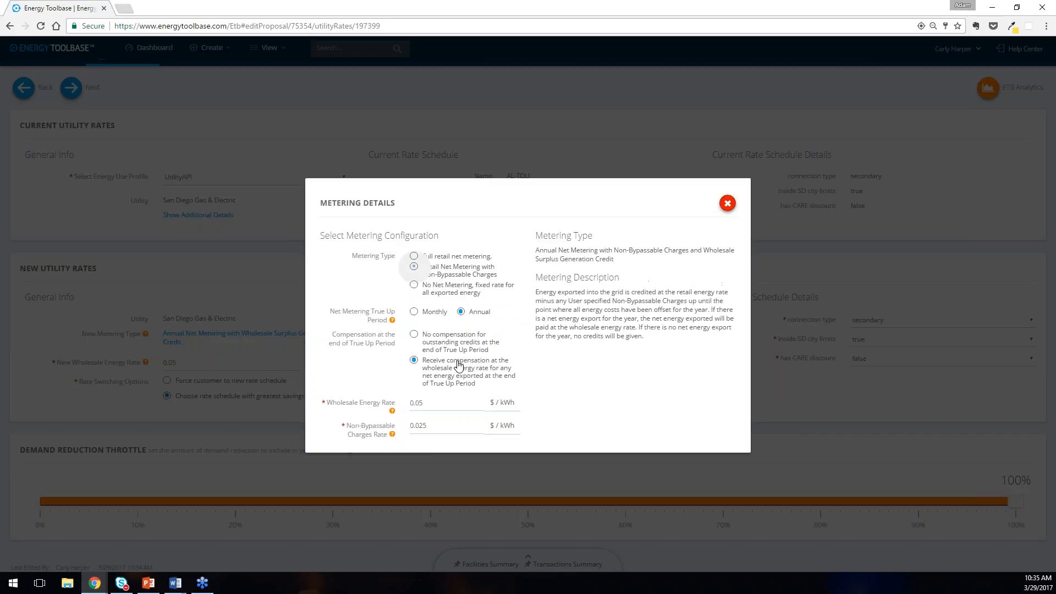
{"action": "left_click", "coordinate": [727, 203]}
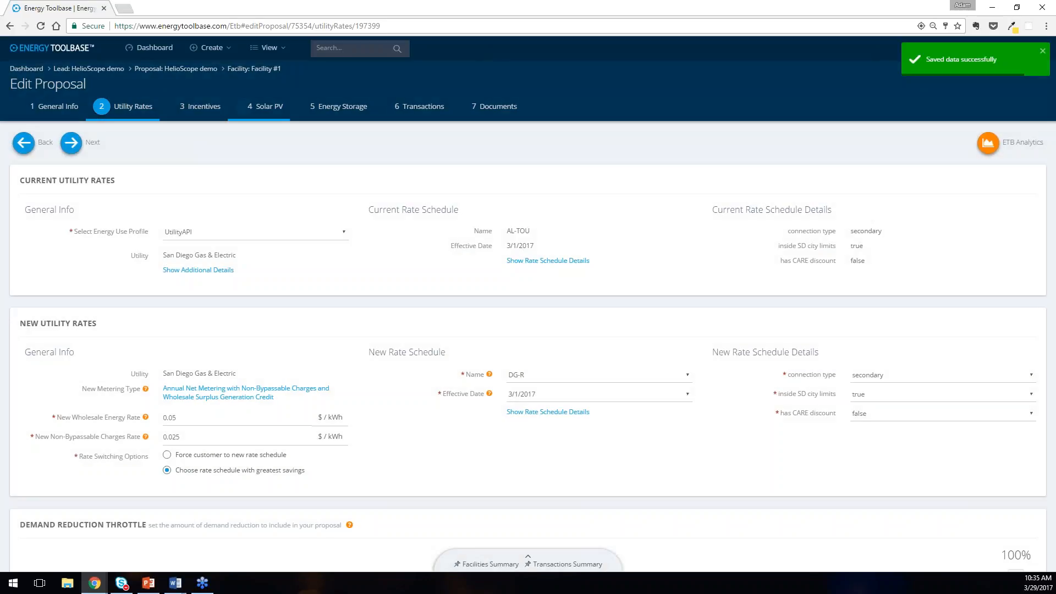
Step: Run the ETB Optimizer on the HelioScope PV system over the default power range and review the savings charts by DC power rating
{"action": "left_click", "coordinate": [266, 107]}
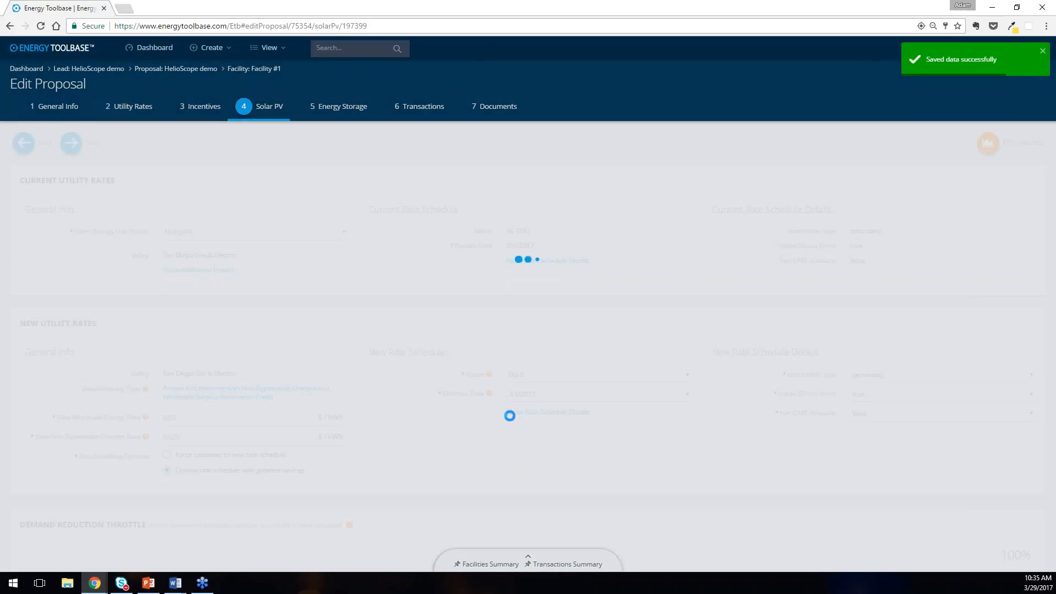
{"action": "left_click", "coordinate": [106, 234]}
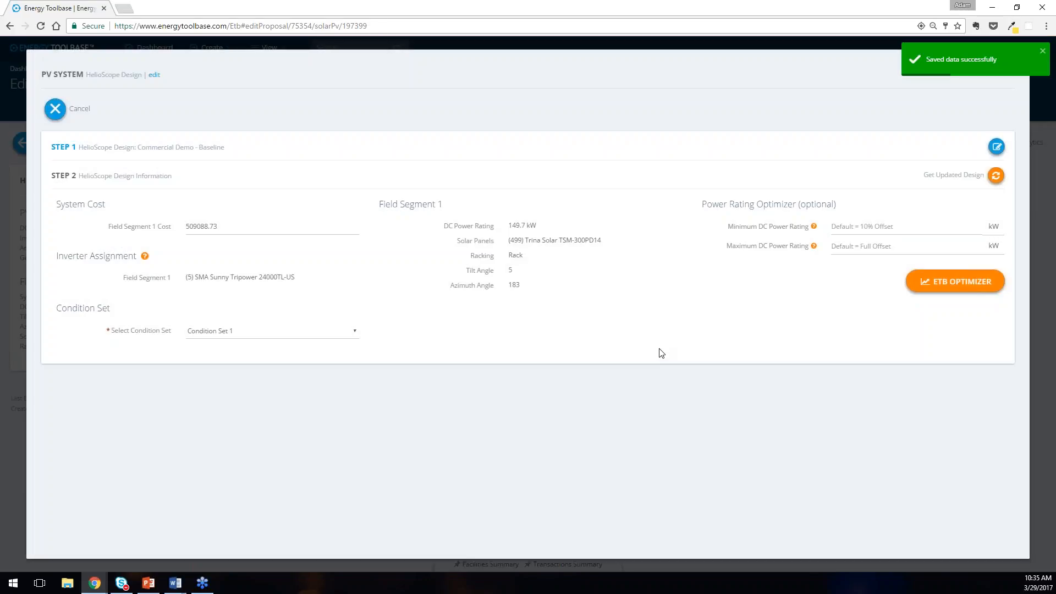
{"action": "left_click", "coordinate": [975, 284]}
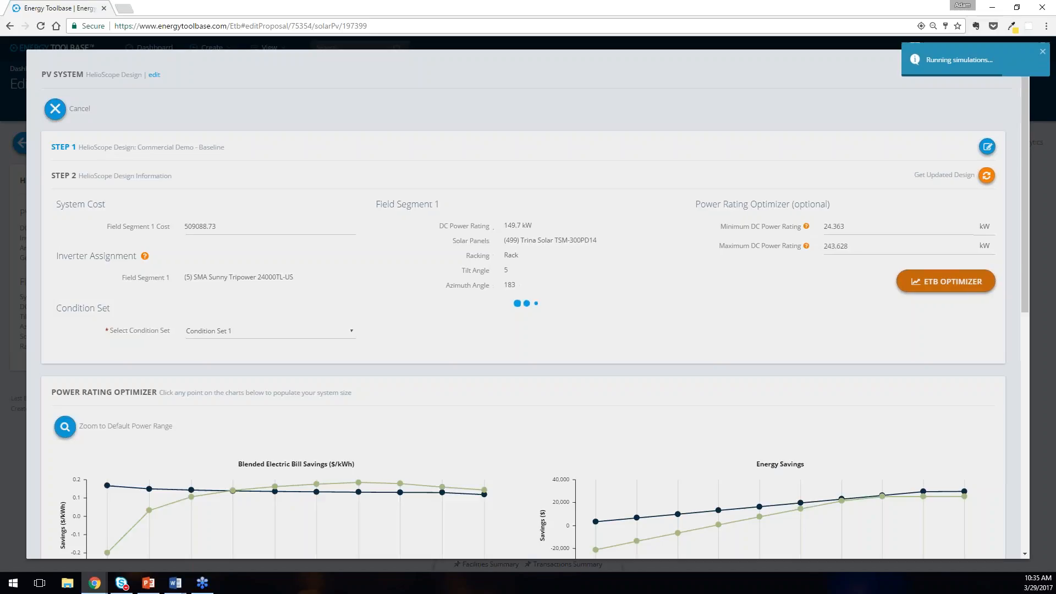
{"action": "scroll", "coordinate": [627, 267], "scroll_direction": "down", "scroll_amount": 5}
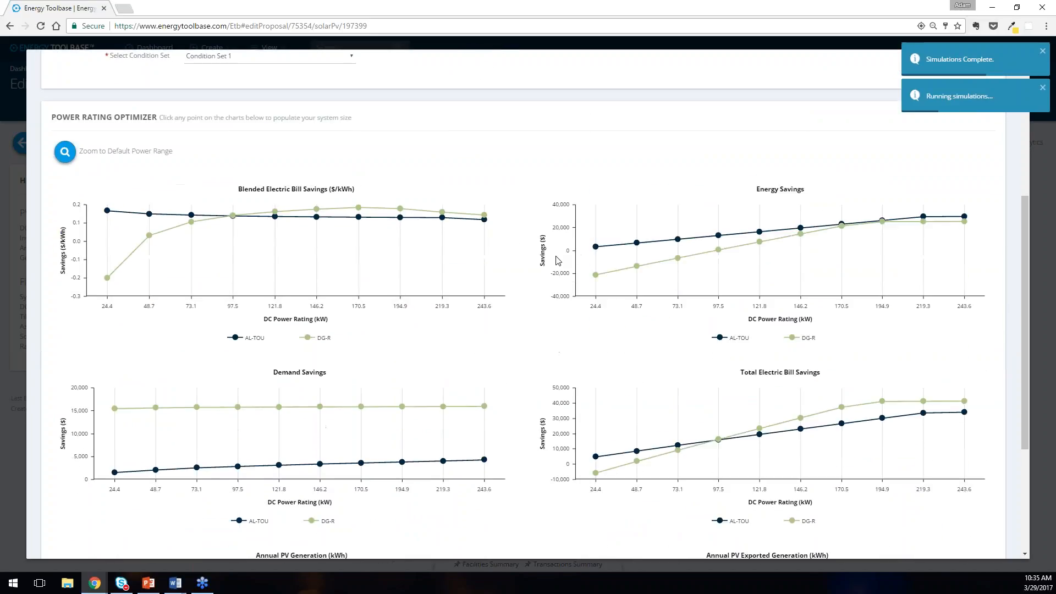
{"action": "scroll", "coordinate": [558, 260], "scroll_direction": "down", "scroll_amount": 1}
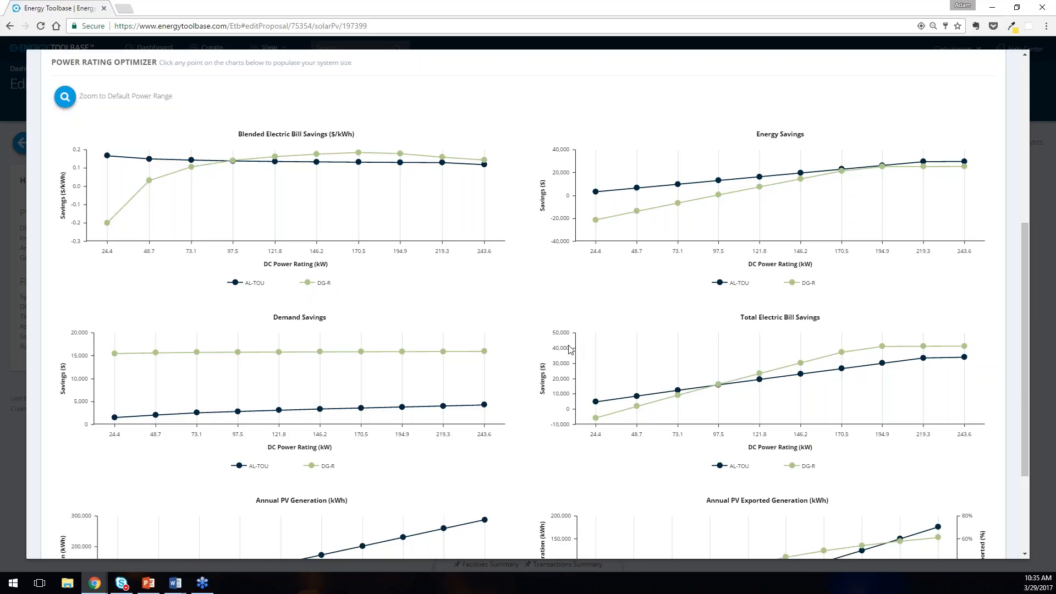
{"action": "scroll", "coordinate": [560, 336], "scroll_direction": "down", "scroll_amount": 2}
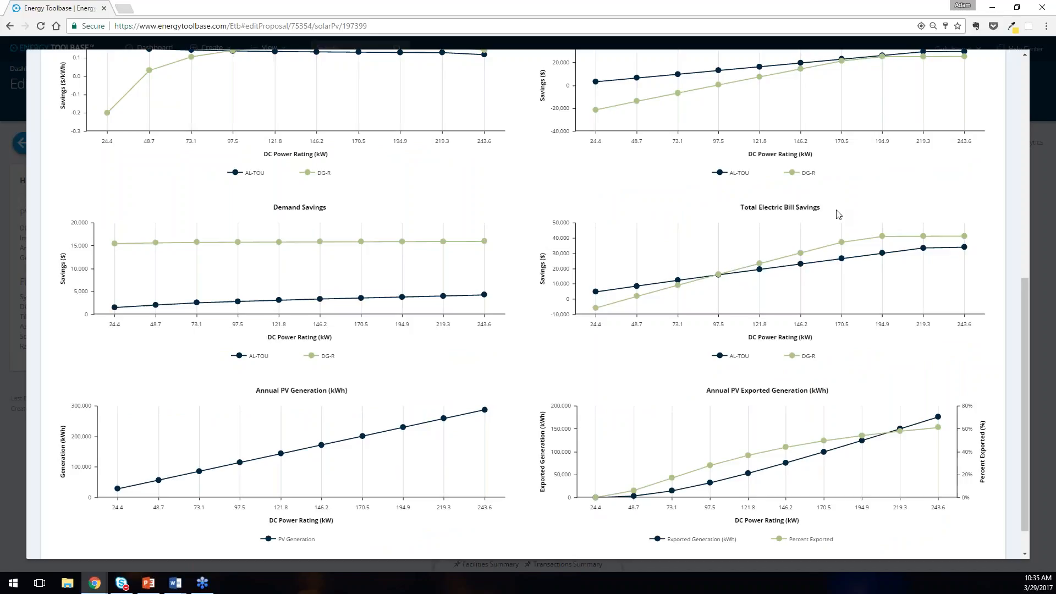
{"action": "mouse_move", "coordinate": [880, 242]}
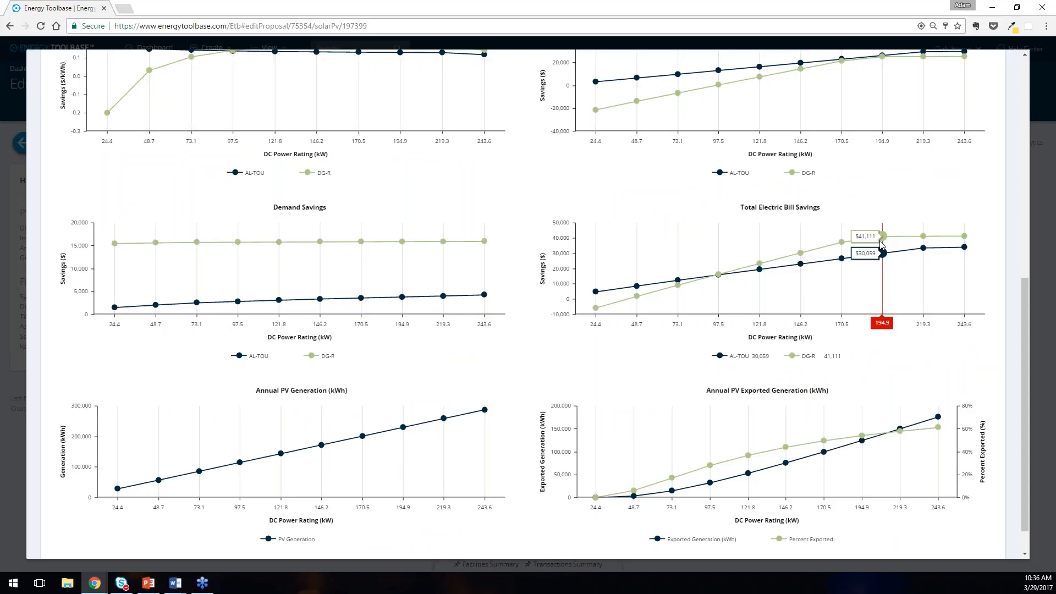
Step: Zoom the optimizer charts to 146.2–219.3 kW, hiding AL-TOU in Total Electric Bill Savings and Exported Generation in the exported generation chart
{"action": "left_click", "coordinate": [734, 358]}
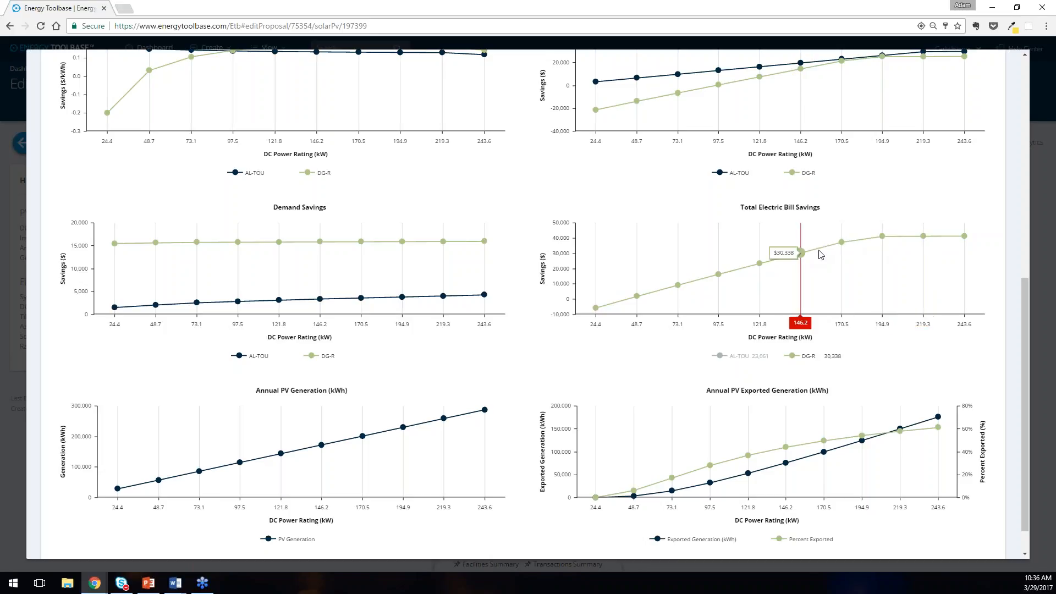
{"action": "left_click_drag", "start_coordinate": [923, 240], "coordinate": [804, 252]}
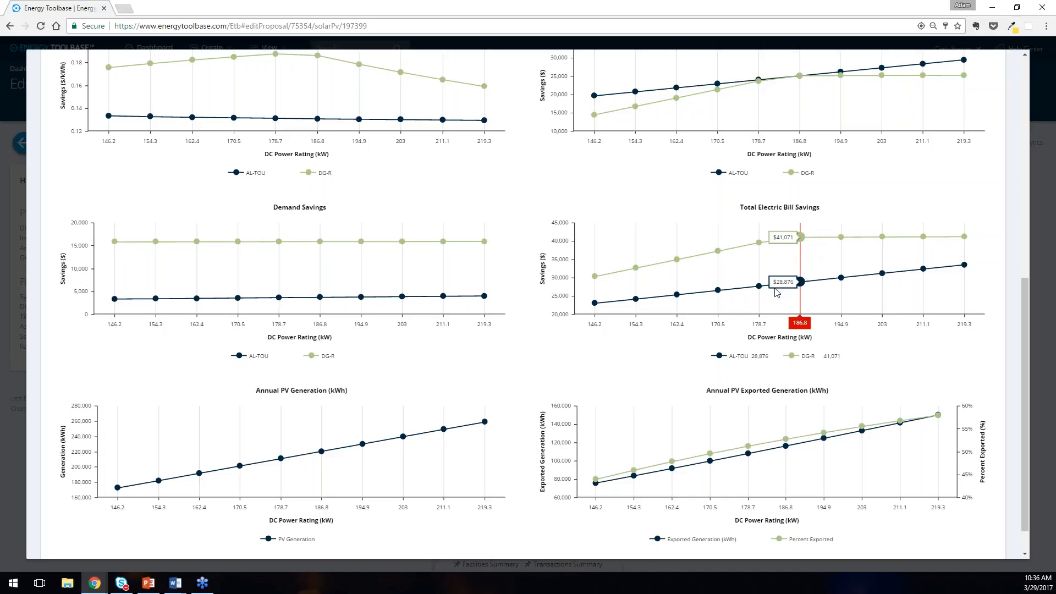
{"action": "left_click", "coordinate": [738, 358]}
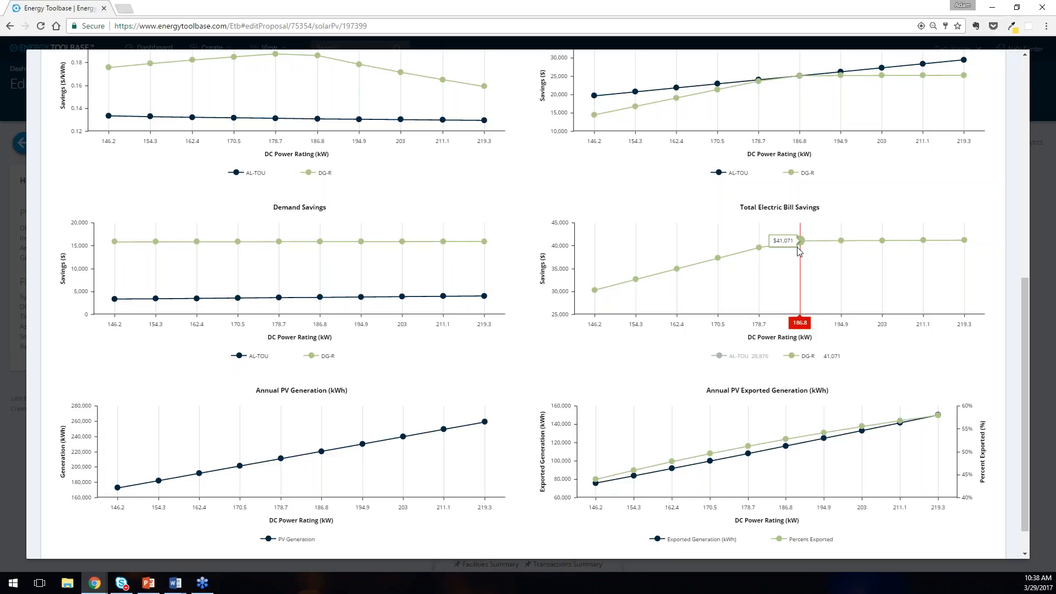
{"action": "scroll", "coordinate": [800, 244], "scroll_direction": "down", "scroll_amount": 1}
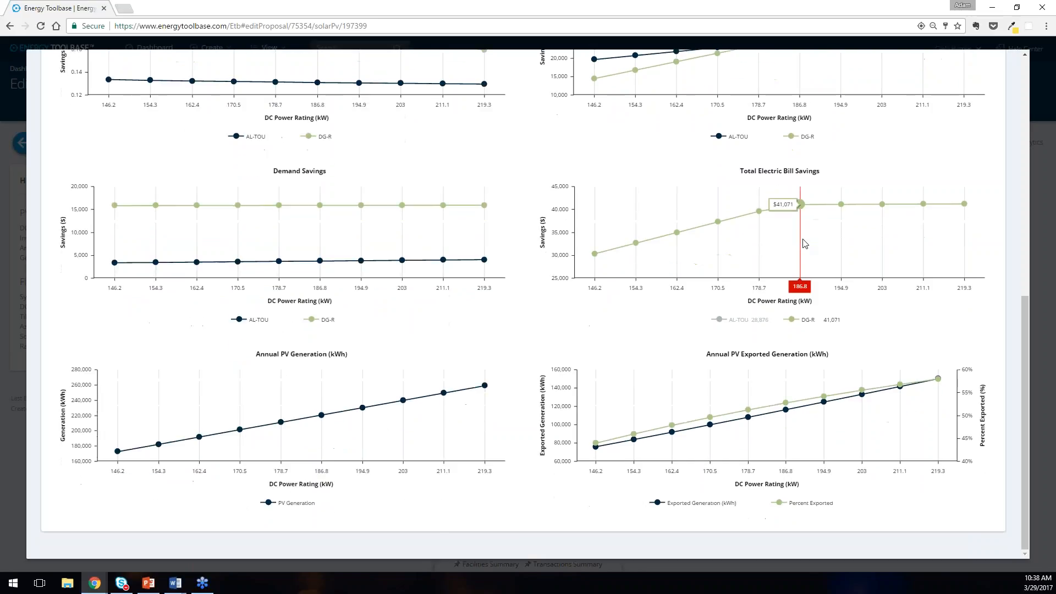
{"action": "left_click", "coordinate": [705, 507]}
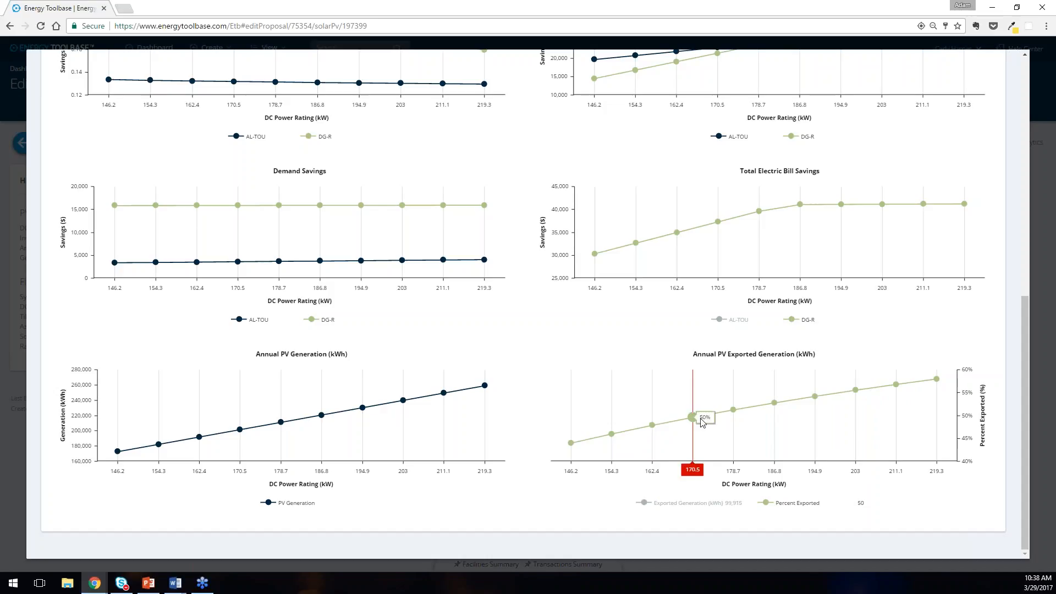
Step: Rerun the optimizer with a minimum DC power rating of 1 kW and the default full-offset maximum
{"action": "scroll", "coordinate": [700, 420], "scroll_direction": "up", "scroll_amount": 9}
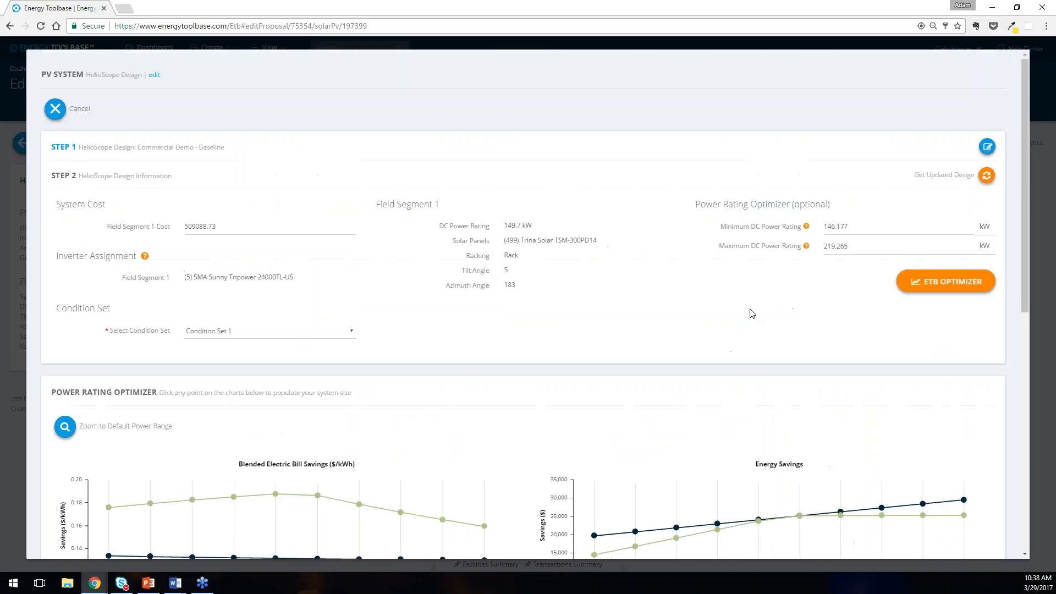
{"action": "double_click", "coordinate": [894, 228]}
{"action": "type", "text": "0"}
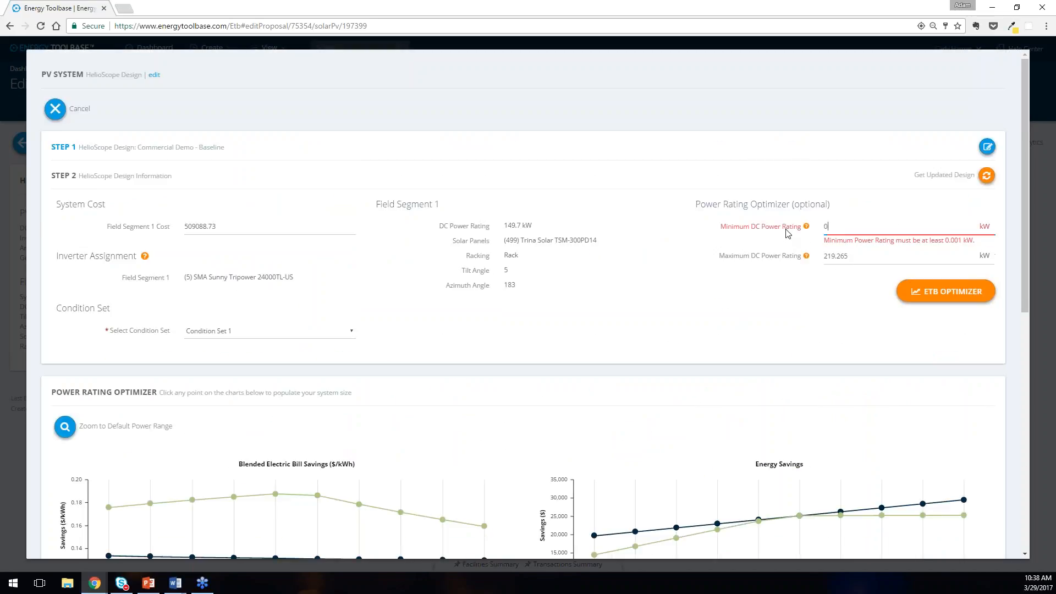
{"action": "key", "text": "Tab"}
{"action": "key", "text": "BackSpace"}
{"action": "left_click", "coordinate": [942, 294]}
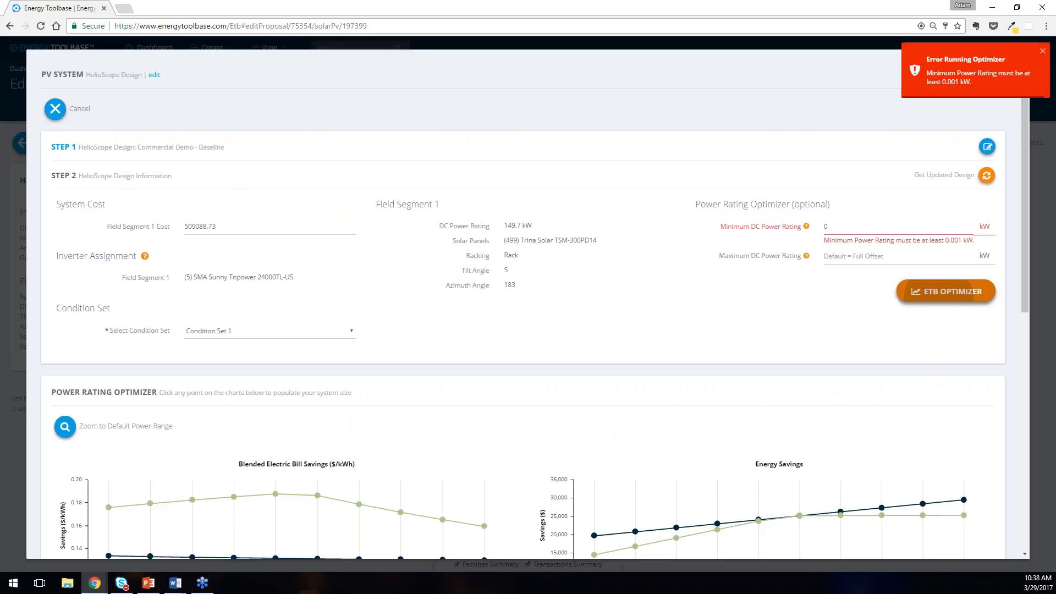
{"action": "double_click", "coordinate": [825, 226]}
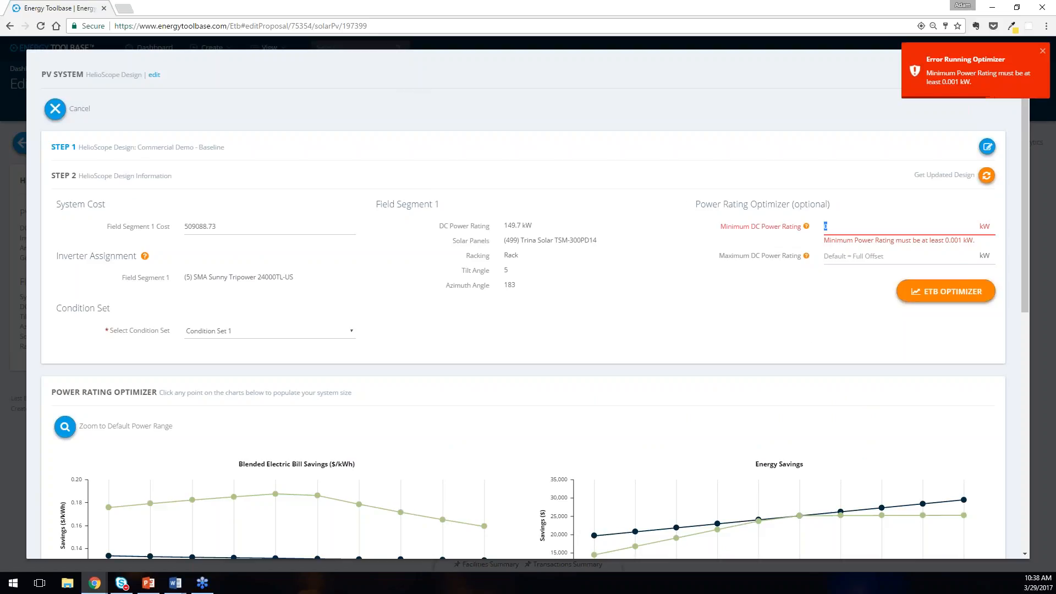
{"action": "type", "text": "1"}
{"action": "left_click", "coordinate": [956, 282]}
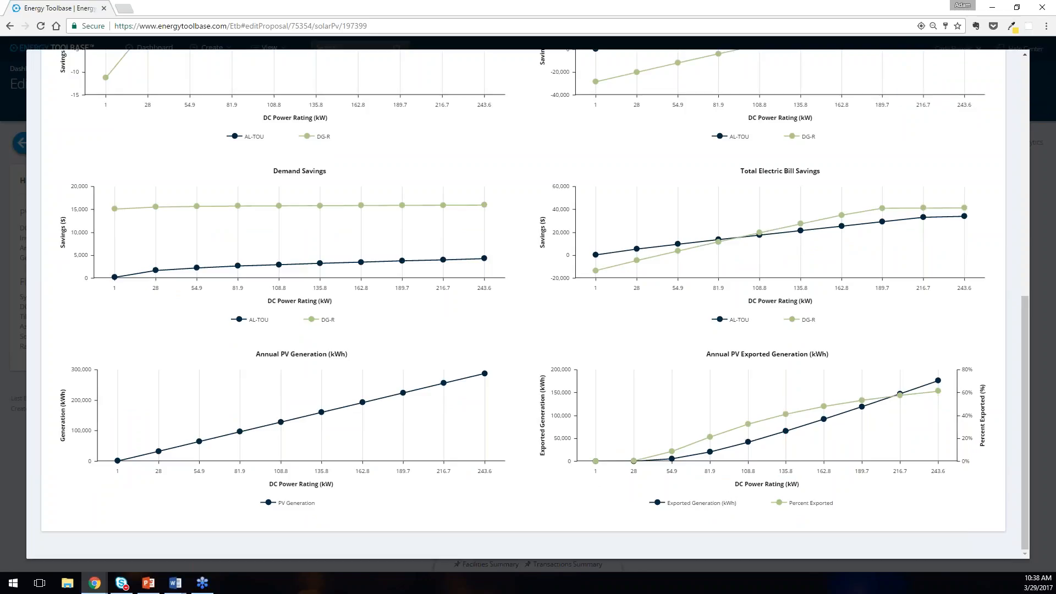
Step: Examine the exported generation and percent exported curves separately across system sizes, then close the PV system editor without saving
{"action": "left_click", "coordinate": [807, 503]}
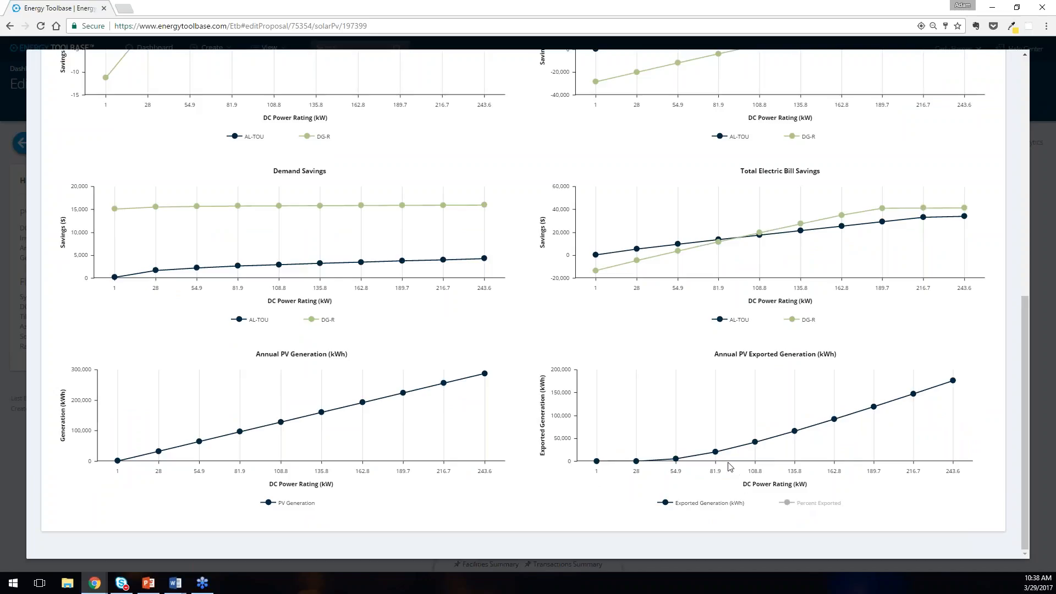
{"action": "mouse_move", "coordinate": [725, 460]}
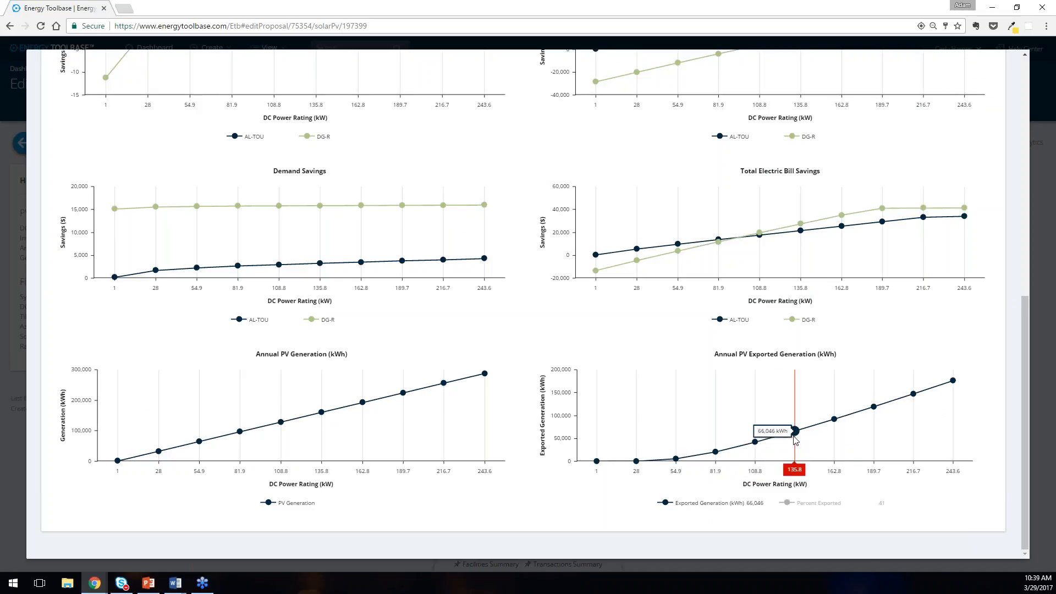
{"action": "mouse_move", "coordinate": [827, 431]}
{"action": "left_click", "coordinate": [808, 501]}
{"action": "left_click", "coordinate": [813, 504]}
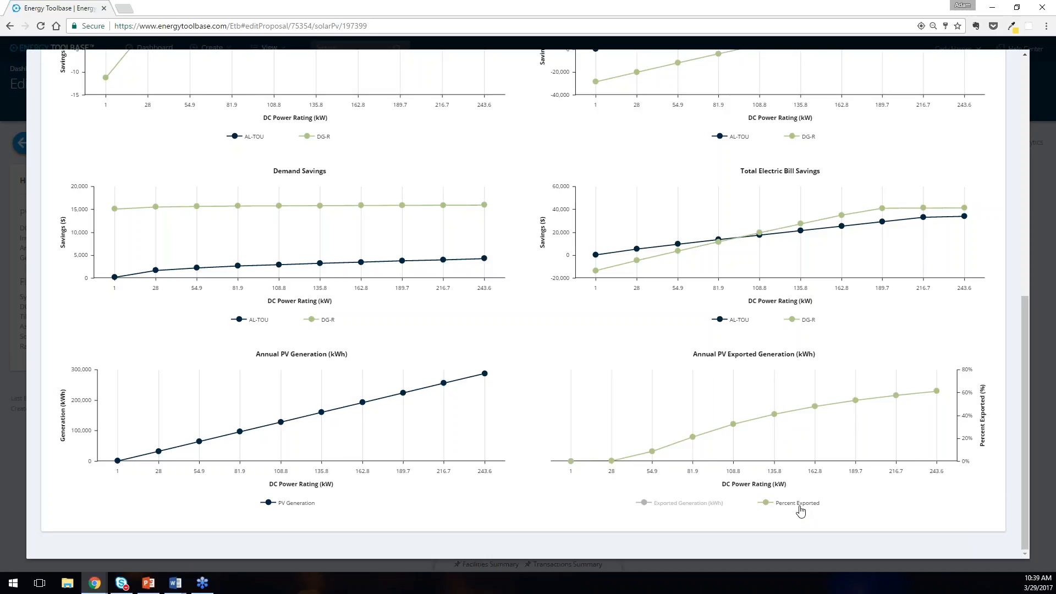
{"action": "mouse_move", "coordinate": [803, 417]}
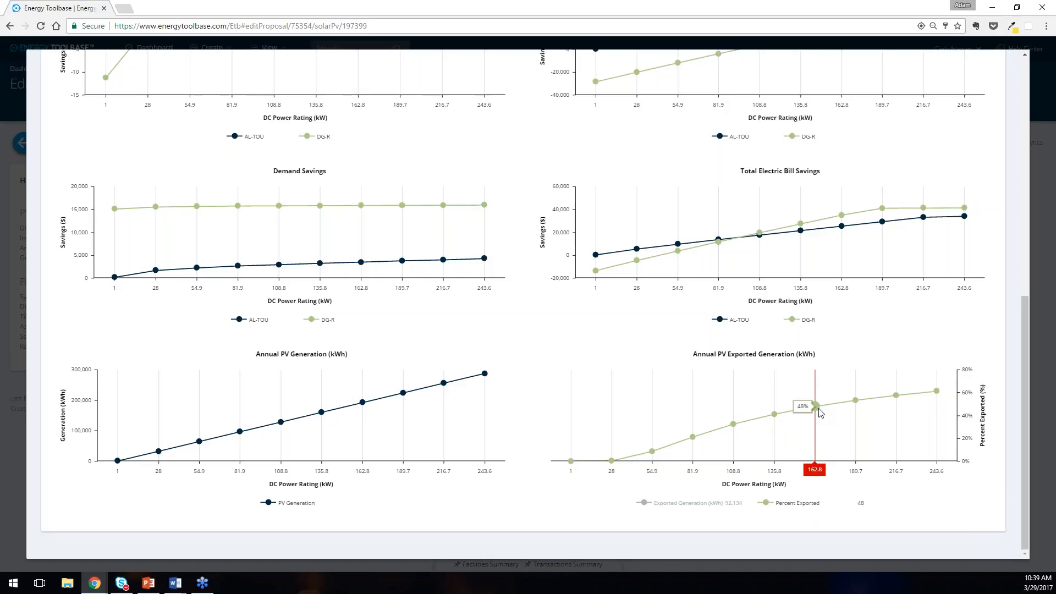
{"action": "scroll", "coordinate": [539, 341], "scroll_direction": "up", "scroll_amount": 9}
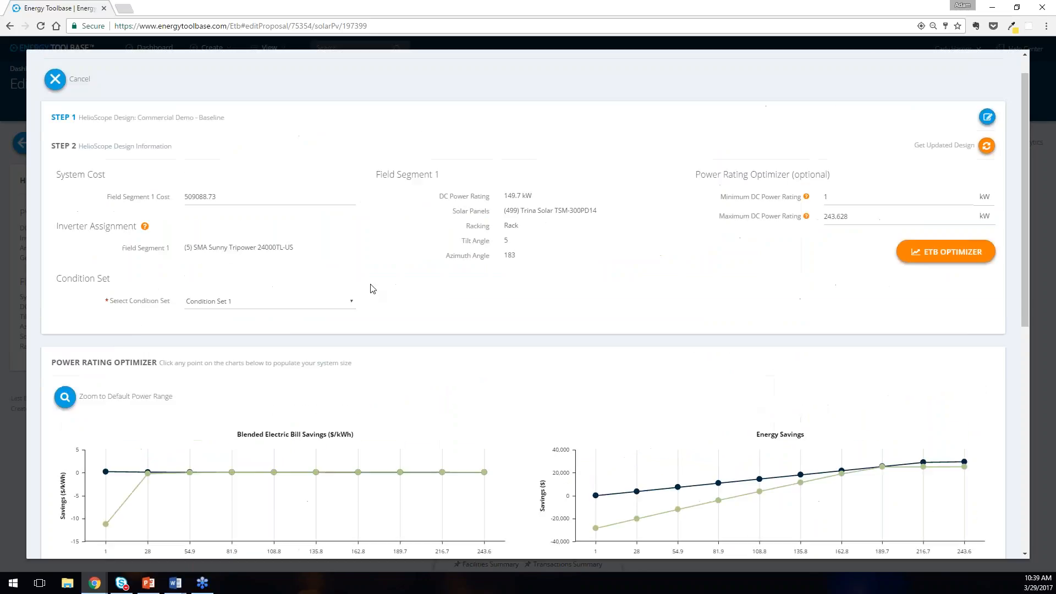
{"action": "left_click", "coordinate": [83, 113]}
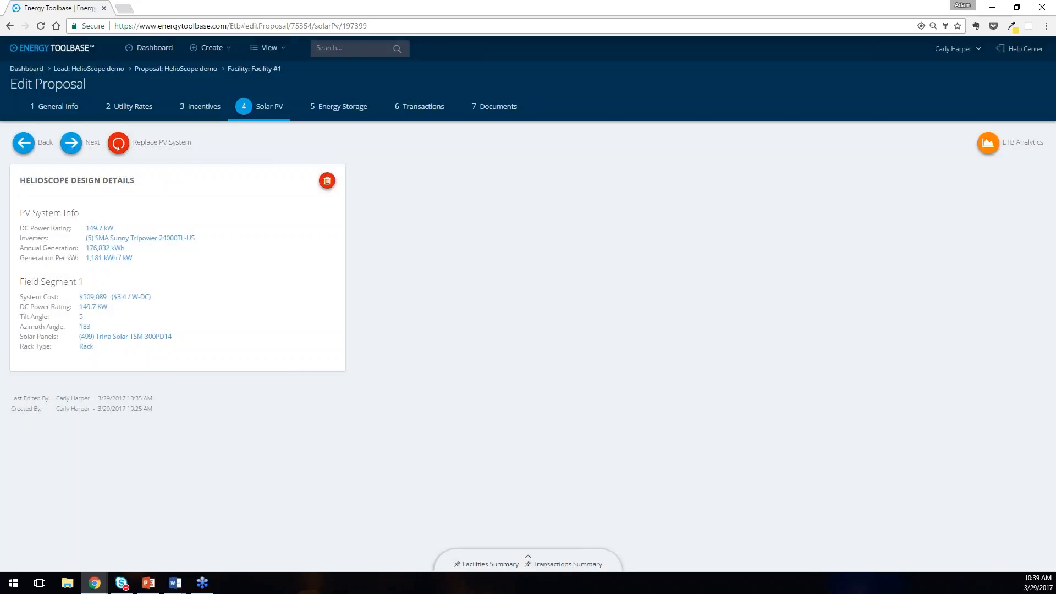
Step: Copy the HelioScope demo proposal from its lead, rename the copy "HelioScope demo (optimized)", and save it
{"action": "left_click", "coordinate": [102, 72]}
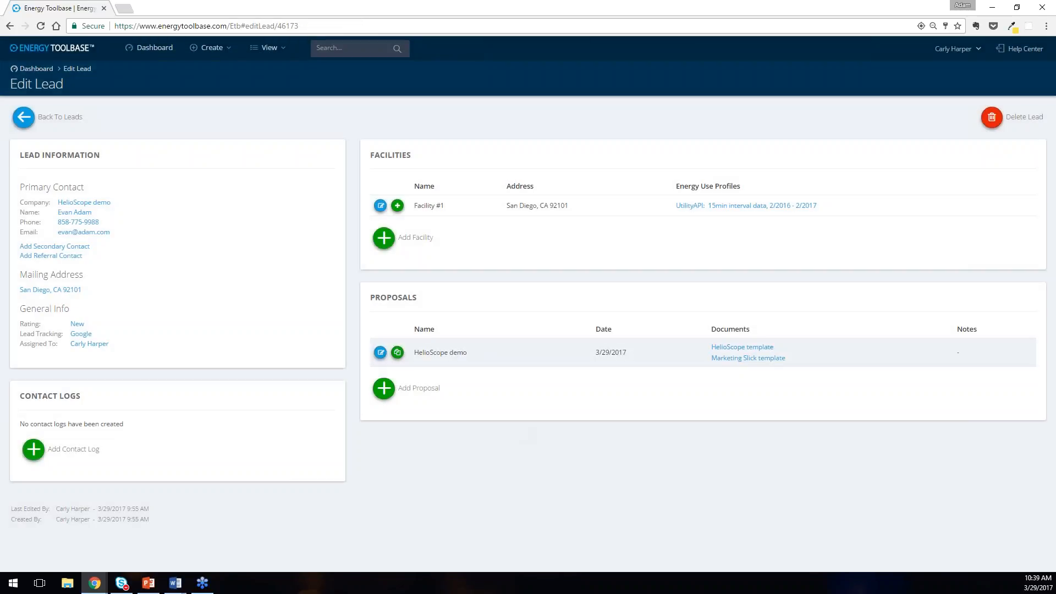
{"action": "left_click", "coordinate": [397, 352]}
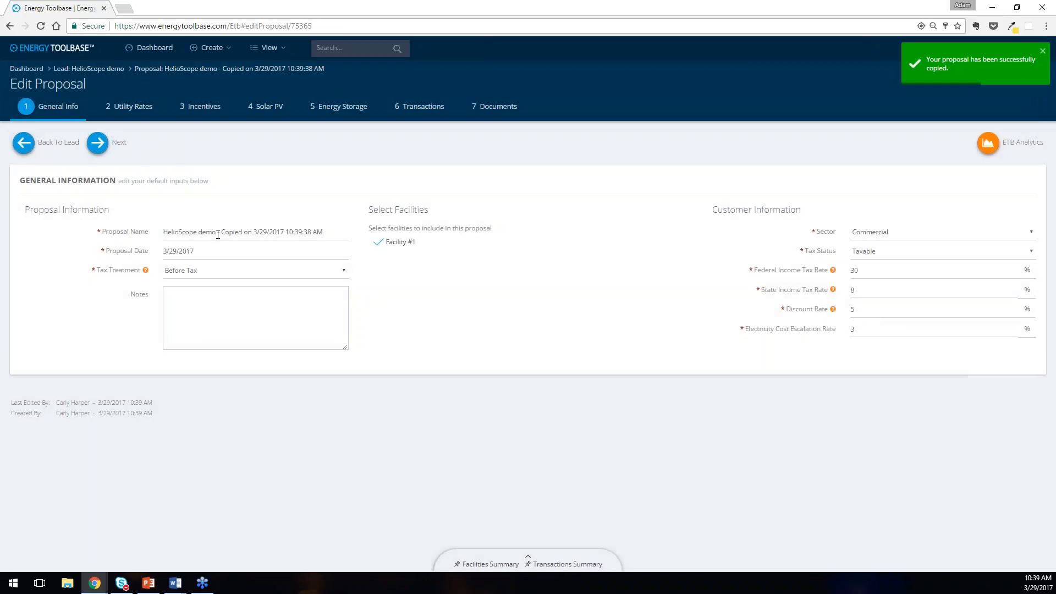
{"action": "left_click", "coordinate": [219, 231]}
{"action": "type", "text": "(optimized)"}
{"action": "key", "text": "ctrl+shift+Right"}
{"action": "key", "text": "ctrl+shift+Right"}
{"action": "key", "text": "ctrl+shift+Right"}
{"action": "key", "text": "ctrl+shift+Right"}
{"action": "key", "text": "ctrl+shift+Right"}
{"action": "key", "text": "ctrl+shift+Right"}
{"action": "key", "text": "ctrl+shift+Right"}
{"action": "key", "text": "ctrl+shift+Right"}
{"action": "key", "text": "BackSpace"}
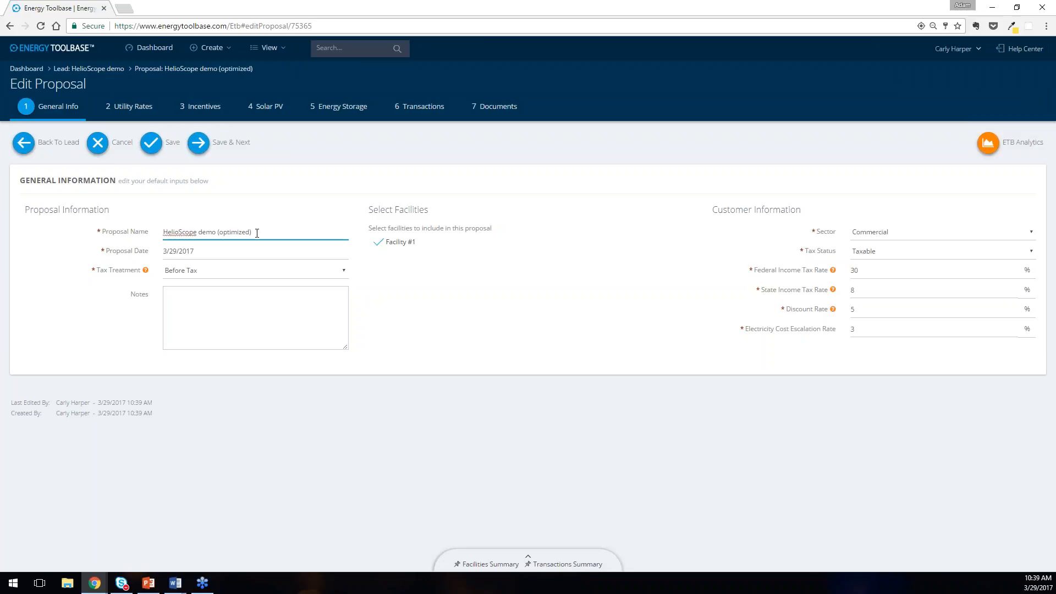
{"action": "left_click", "coordinate": [198, 142]}
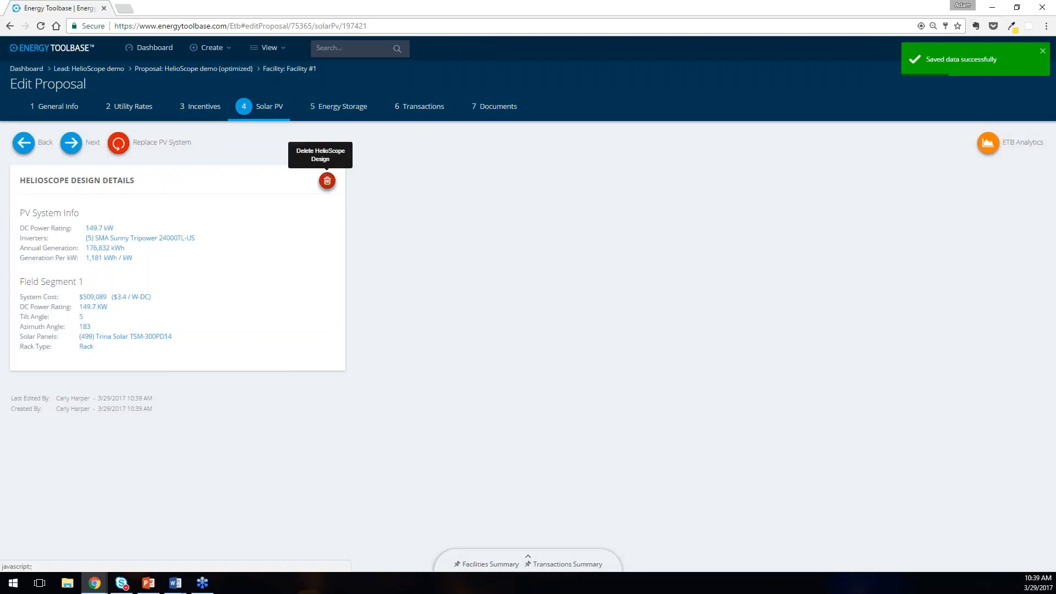
Step: Delete the HelioScope design from the copied proposal and start adding a new HelioScope PV system
{"action": "left_click", "coordinate": [327, 182]}
{"action": "left_click", "coordinate": [265, 142]}
{"action": "left_click", "coordinate": [392, 378]}
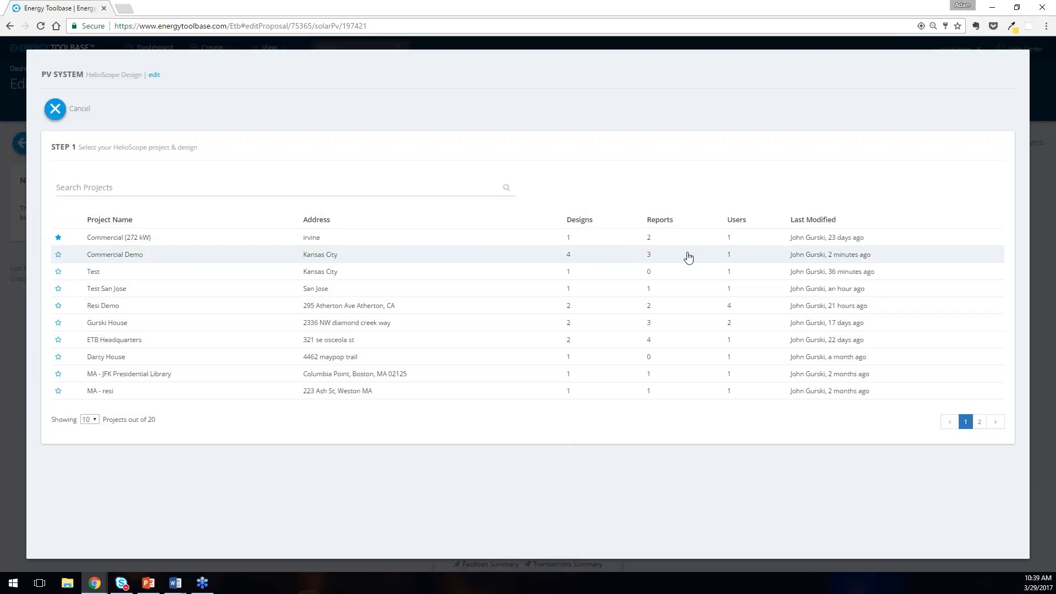
Step: Import Commercial Demo's Baseline (Larger design) with default SolarEdge inverter characteristics and Condition Set 1, then save the PV system
{"action": "left_click", "coordinate": [370, 255]}
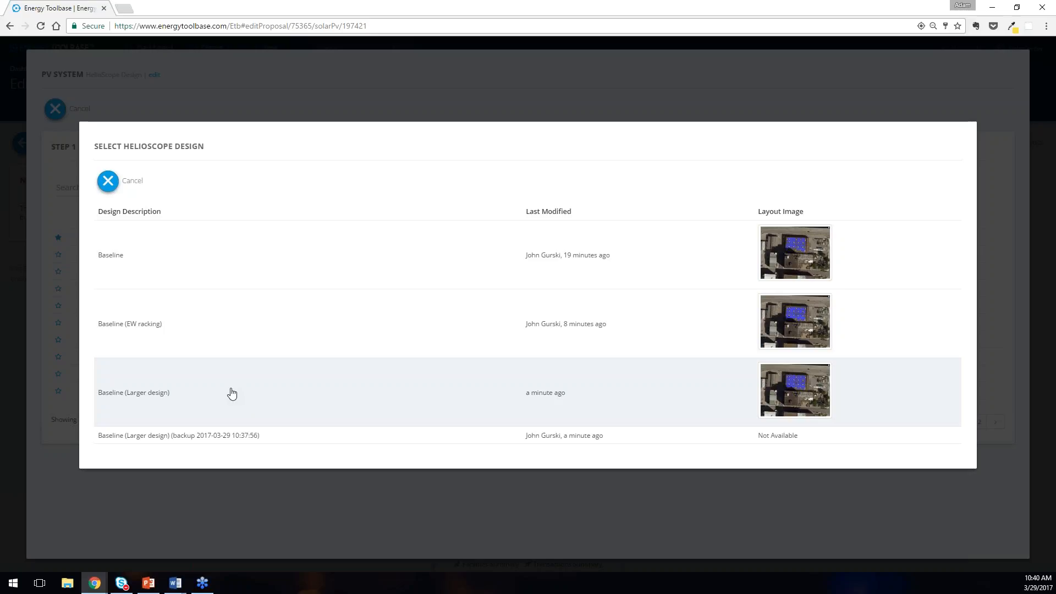
{"action": "left_click", "coordinate": [232, 394]}
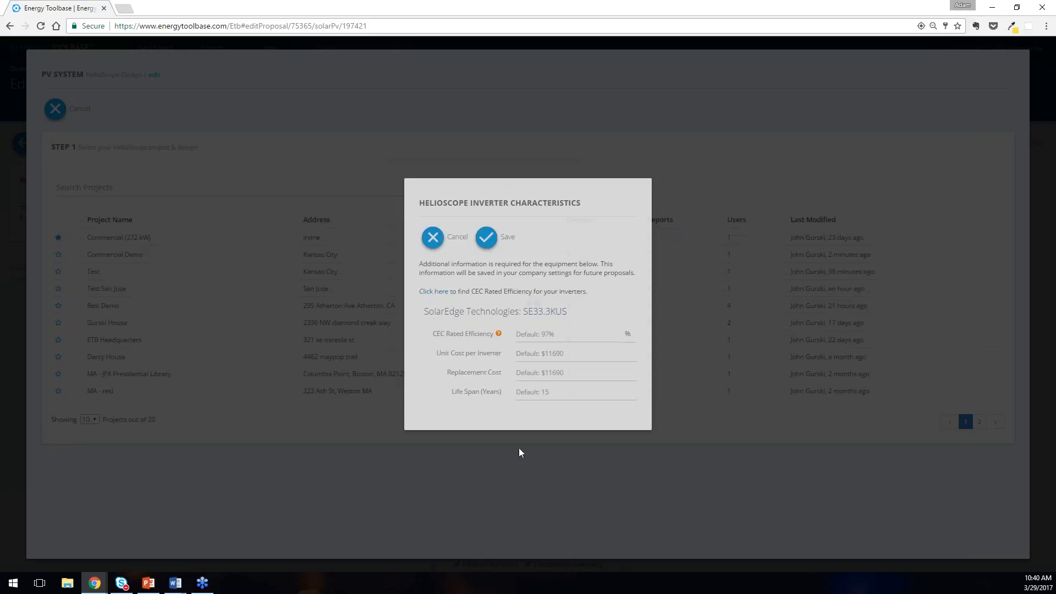
{"action": "left_click", "coordinate": [486, 237]}
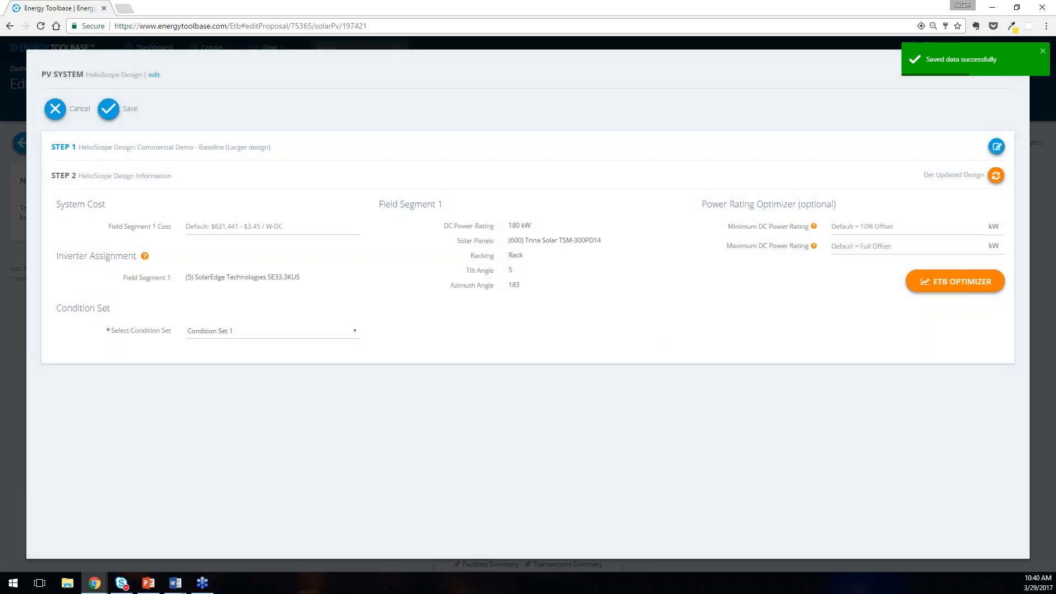
{"action": "left_click", "coordinate": [253, 330]}
{"action": "left_click", "coordinate": [253, 344]}
{"action": "left_click", "coordinate": [110, 108]}
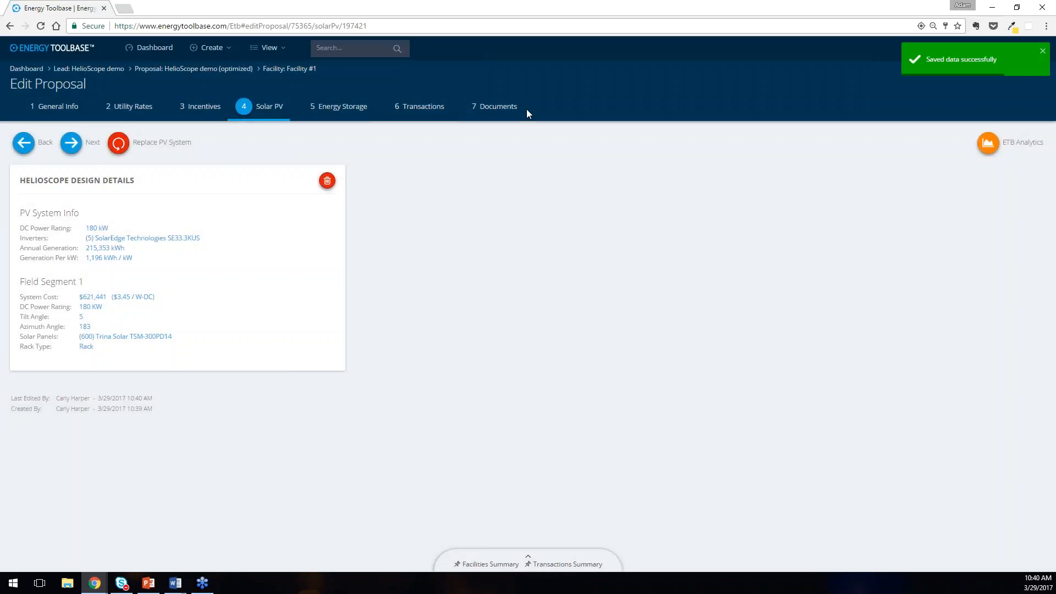
Step: Delete the copied HelioScope template and Marketing Slick template documents from the optimized proposal
{"action": "left_click", "coordinate": [502, 107]}
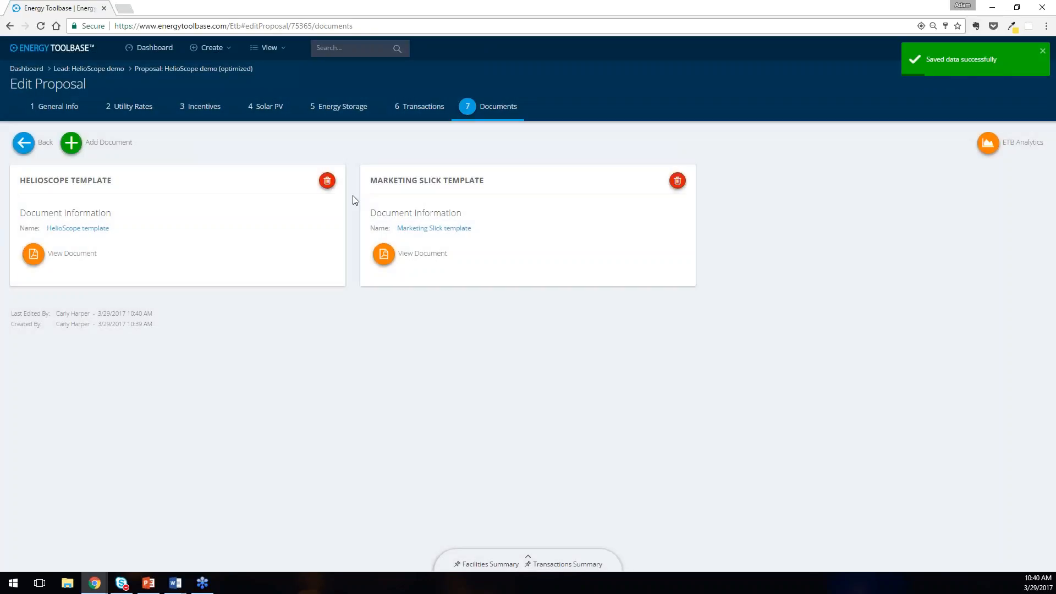
{"action": "left_click", "coordinate": [327, 180]}
{"action": "left_click", "coordinate": [327, 180]}
Step: Add a HelioScope template document and select Facility #1's HelioScope layout as its layout image
{"action": "left_click", "coordinate": [196, 142]}
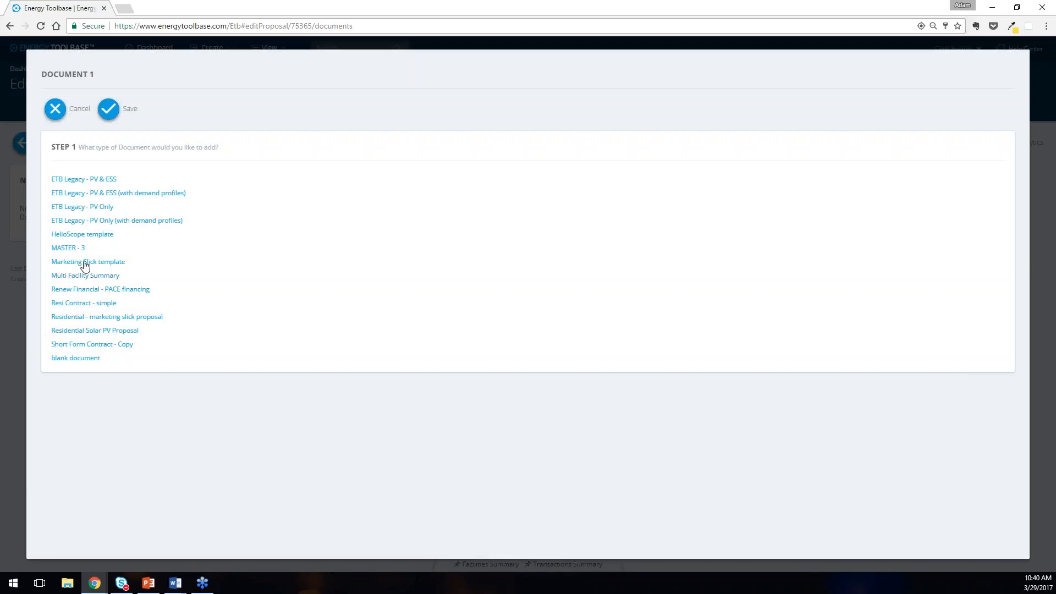
{"action": "left_click", "coordinate": [82, 234]}
{"action": "left_click", "coordinate": [382, 232]}
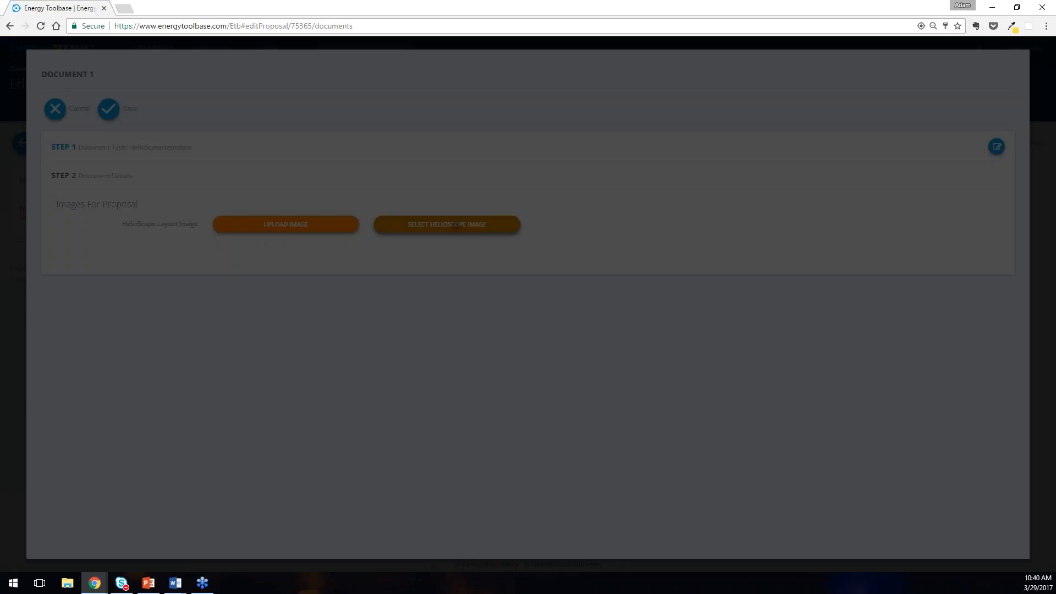
{"action": "left_click", "coordinate": [708, 350]}
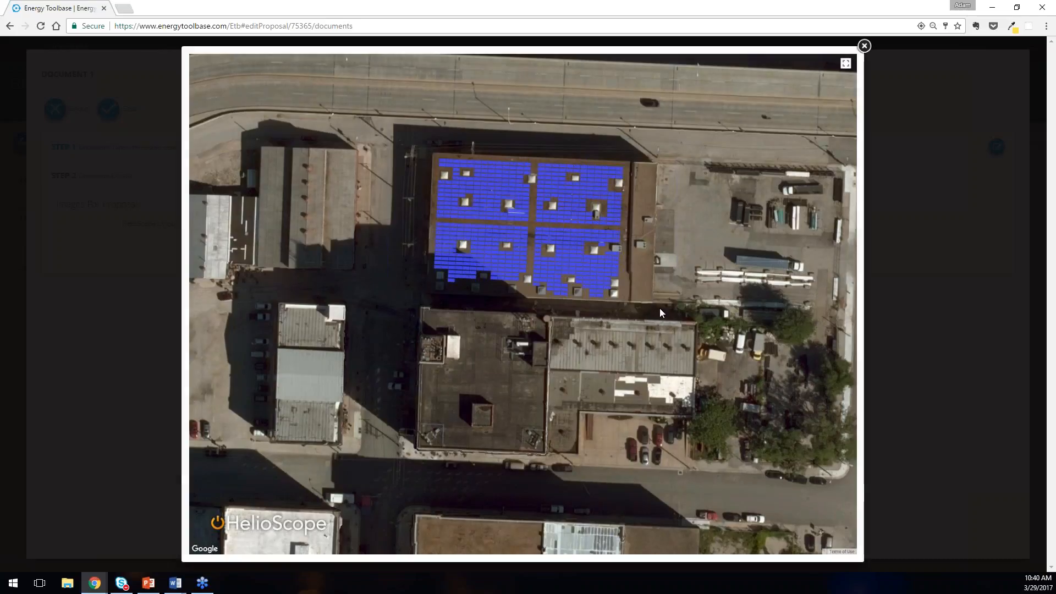
{"action": "left_click", "coordinate": [863, 46]}
{"action": "left_click", "coordinate": [342, 314]}
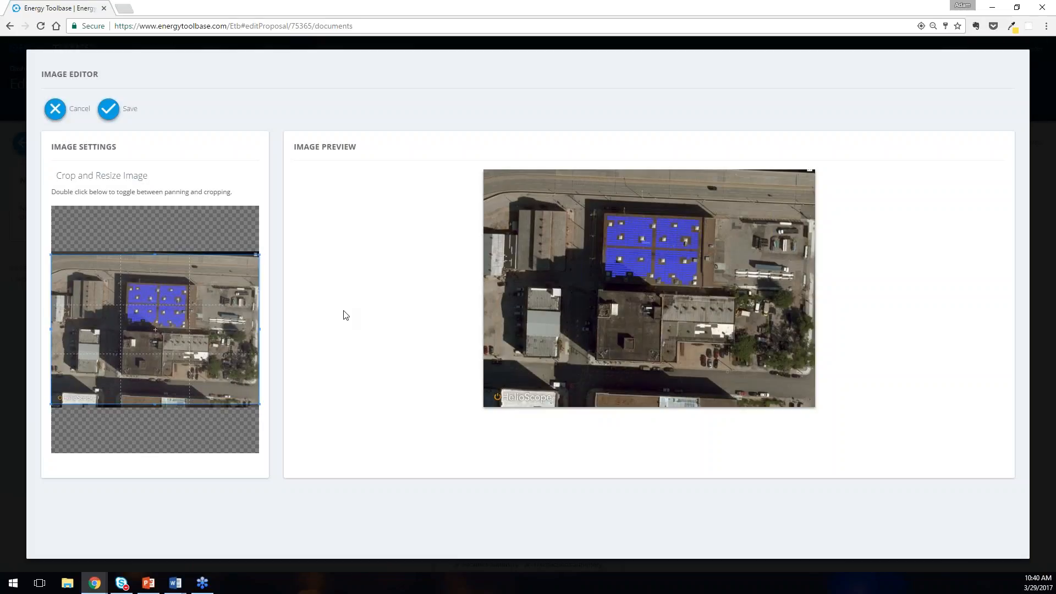
Step: Crop the layout image slightly tighter around the roof array, then save the image and the document
{"action": "left_click_drag", "start_coordinate": [259, 255], "coordinate": [195, 294]}
{"action": "left_click_drag", "start_coordinate": [88, 355], "coordinate": [48, 405]}
{"action": "left_click_drag", "start_coordinate": [159, 363], "coordinate": [162, 363]}
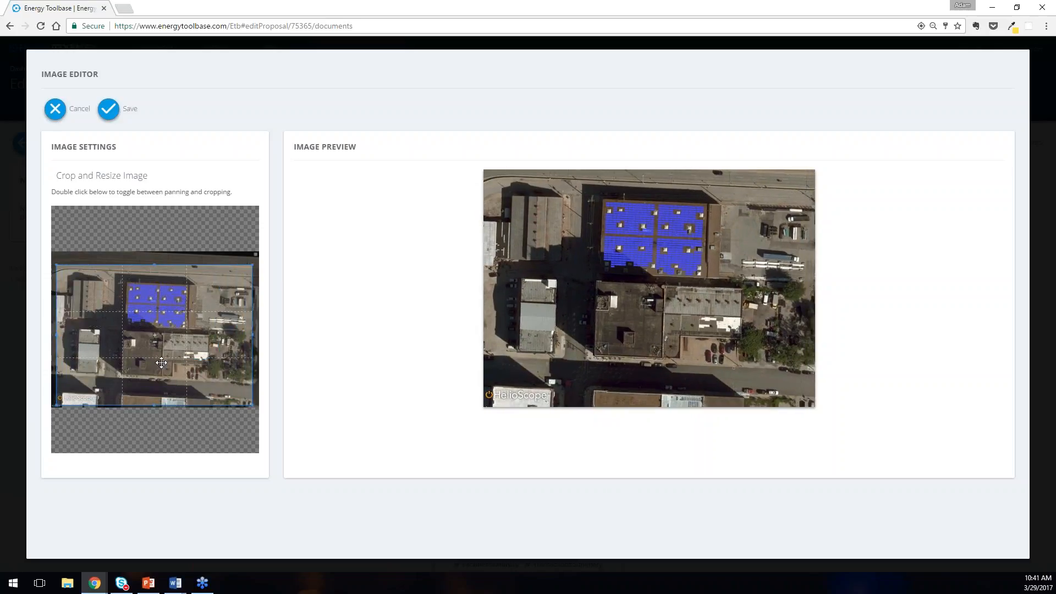
{"action": "left_click", "coordinate": [109, 109]}
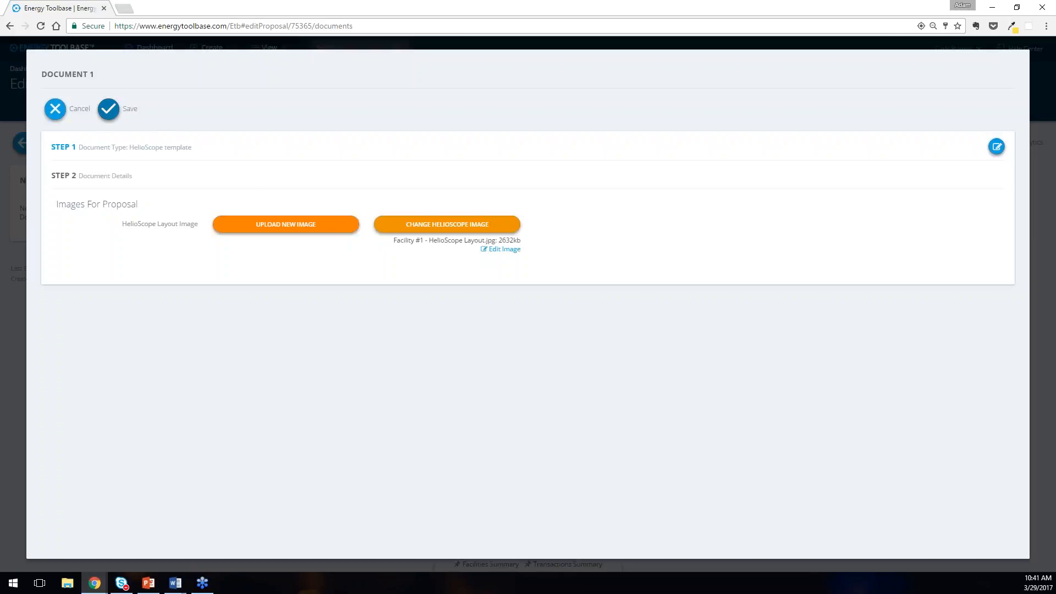
{"action": "left_click", "coordinate": [109, 108]}
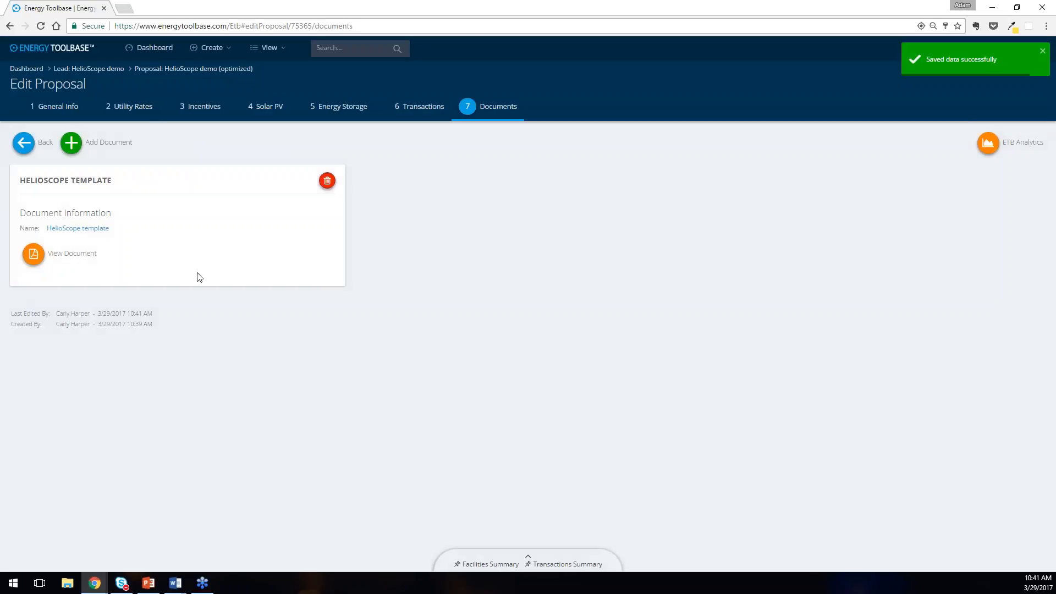
Step: View the HelioScope template document and review its current utility, PV system details, layout, future utility and financing summary pages
{"action": "left_click", "coordinate": [63, 256]}
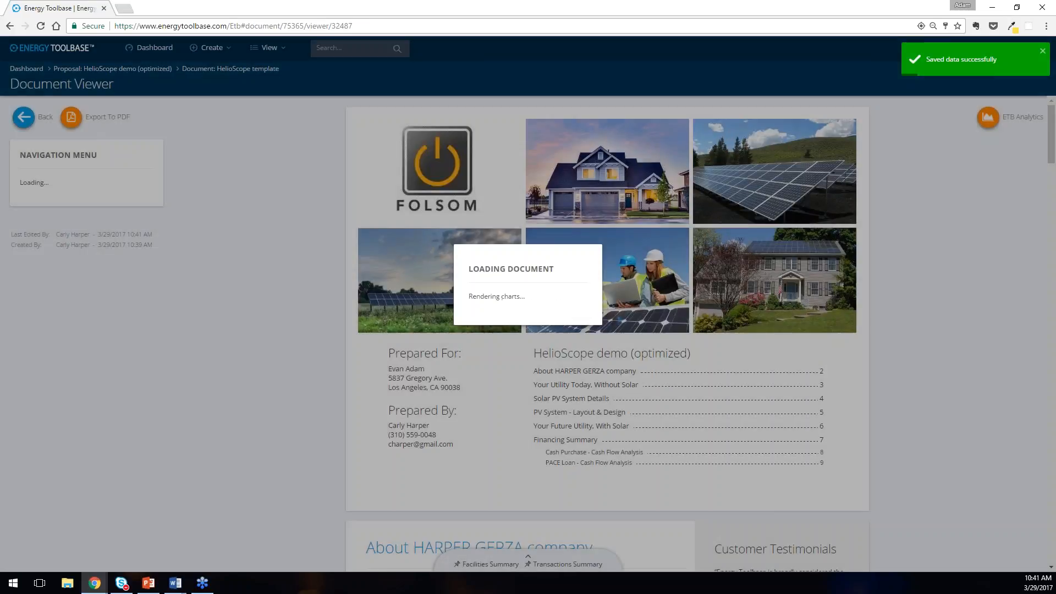
{"action": "scroll", "coordinate": [929, 367], "scroll_direction": "down", "scroll_amount": 15}
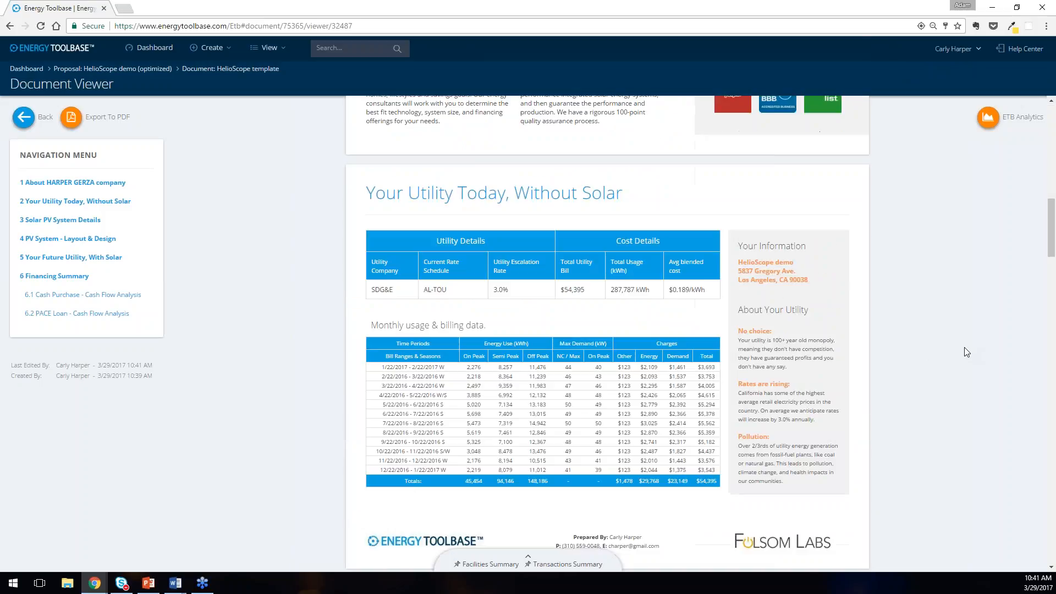
{"action": "scroll", "coordinate": [967, 350], "scroll_direction": "down", "scroll_amount": 8}
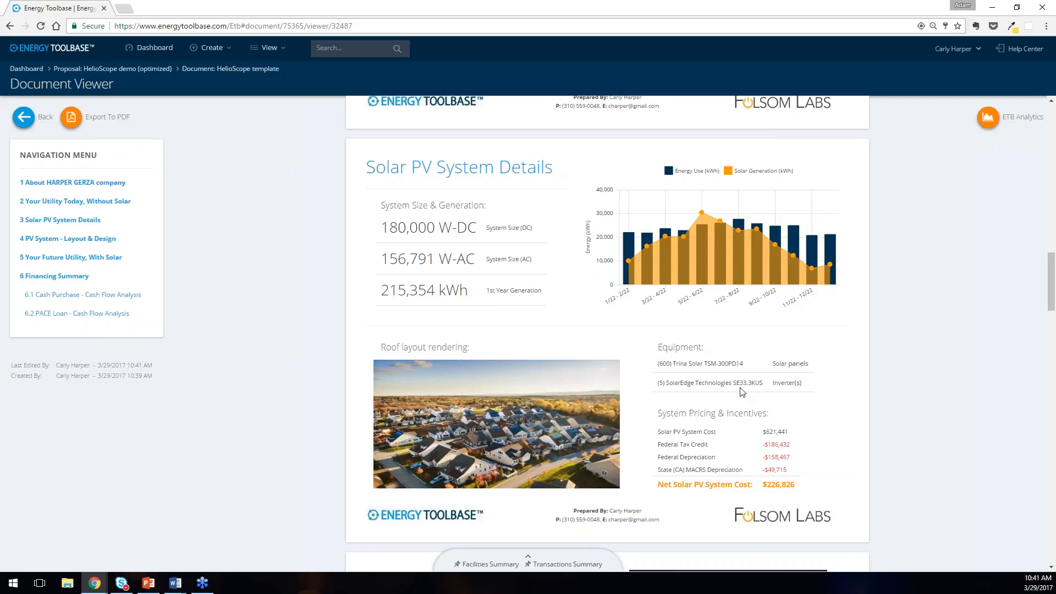
{"action": "scroll", "coordinate": [992, 363], "scroll_direction": "down", "scroll_amount": 8}
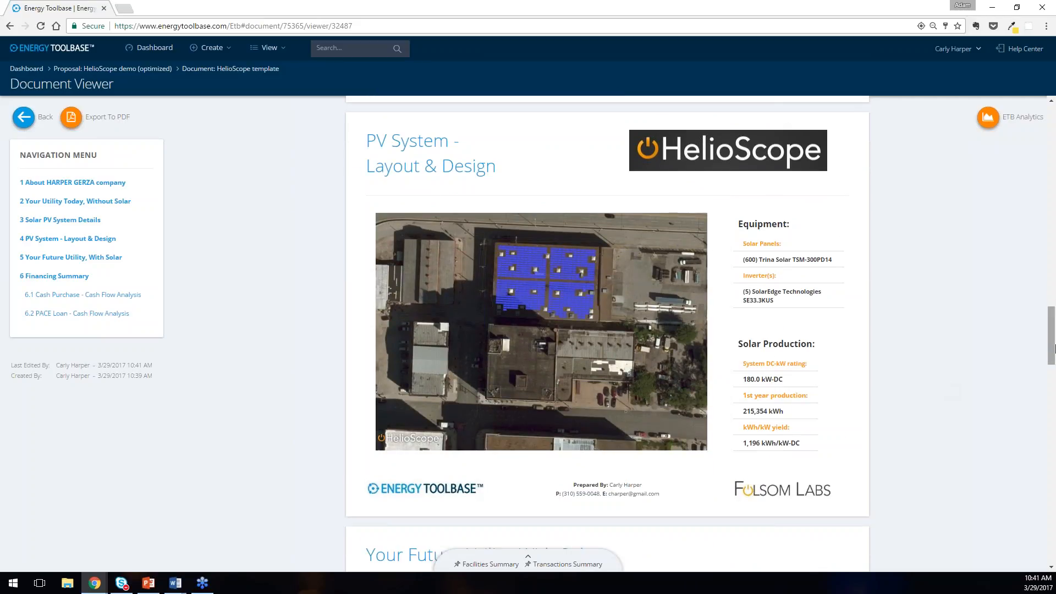
{"action": "left_click_drag", "start_coordinate": [1052, 344], "coordinate": [1052, 395]}
{"action": "left_click_drag", "start_coordinate": [661, 202], "coordinate": [696, 204]}
{"action": "left_click", "coordinate": [954, 350]}
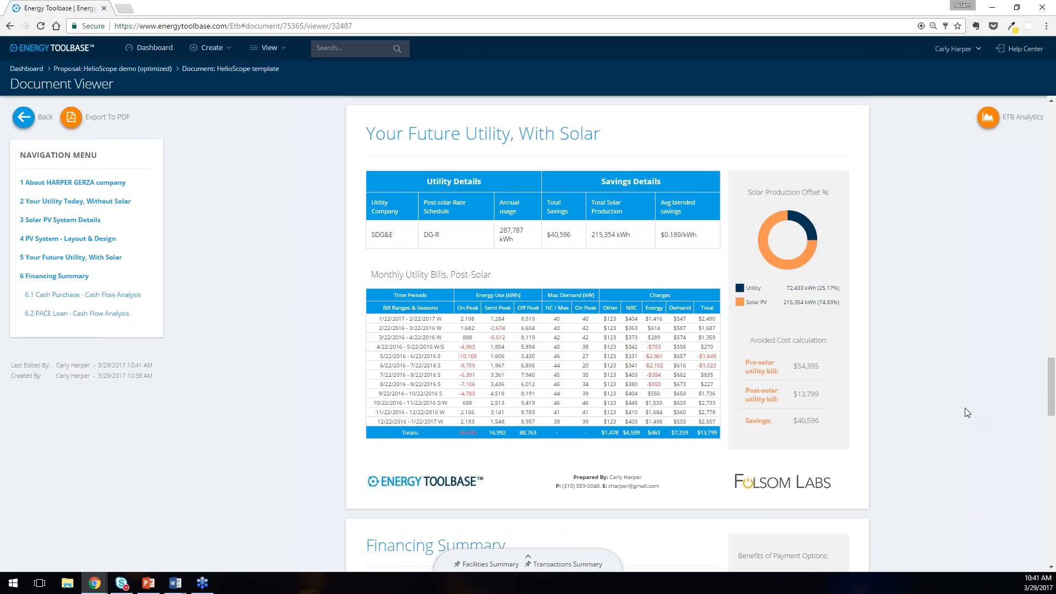
{"action": "left_click_drag", "start_coordinate": [1053, 397], "coordinate": [1053, 444]}
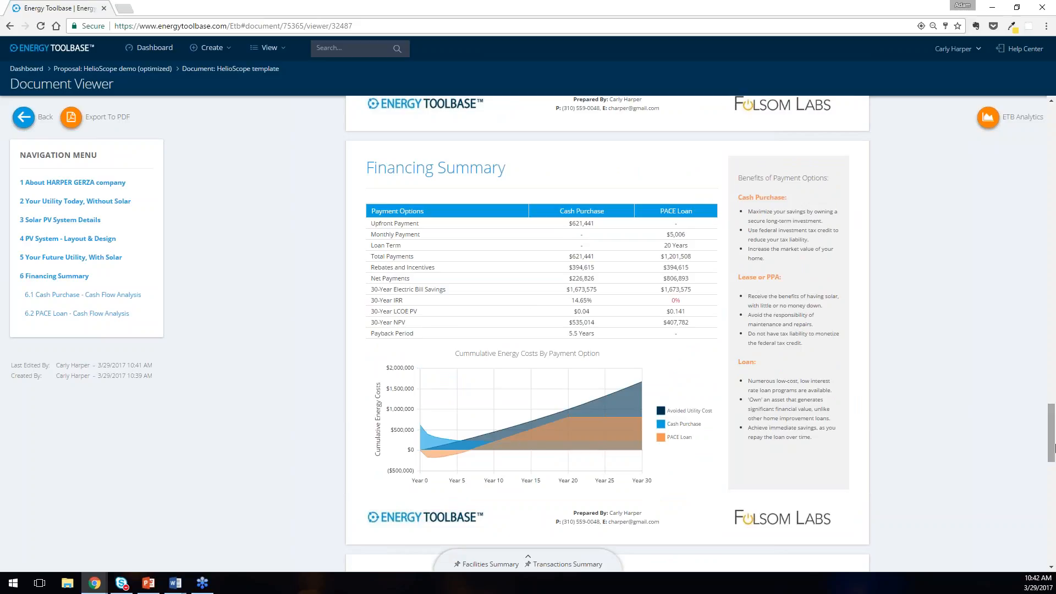
{"action": "key", "text": "alt+Tab"}
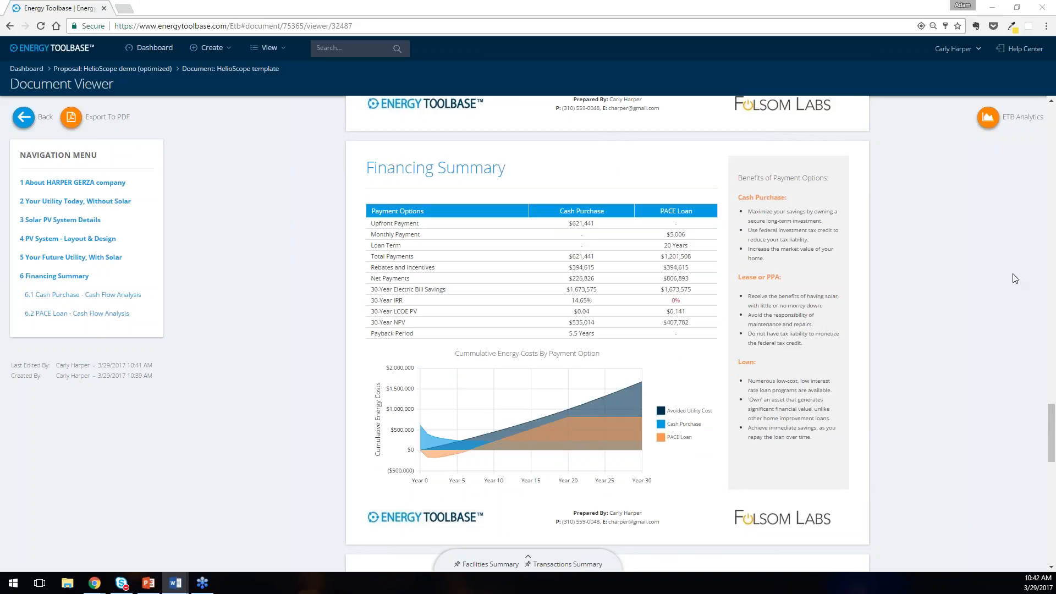
Step: Open the demand profile visualization in ETB Analytics for the 7/22/2016 - 8/22/2016 billing period
{"action": "left_click", "coordinate": [988, 118]}
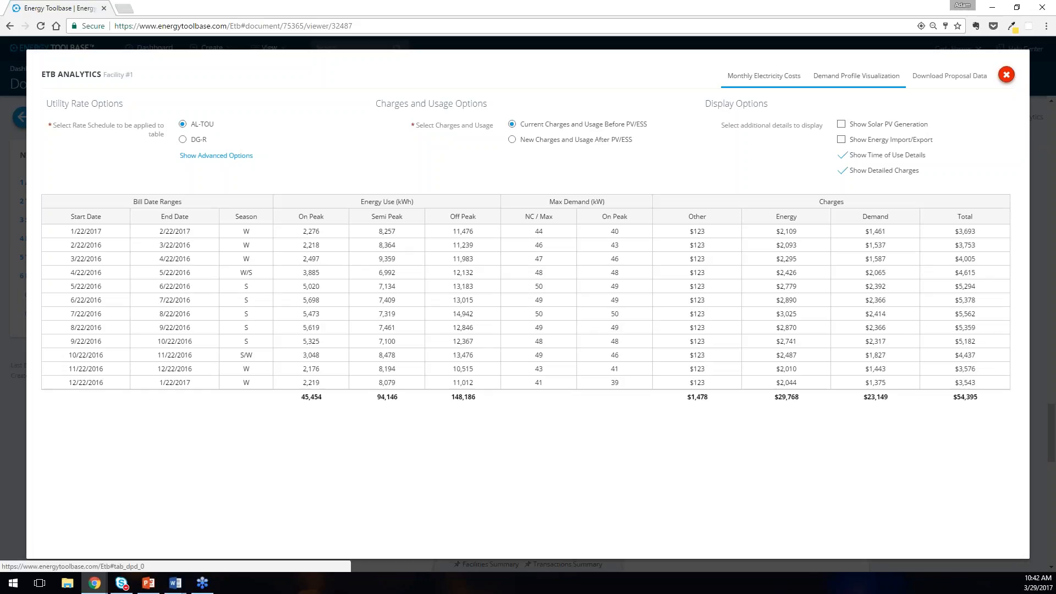
{"action": "left_click", "coordinate": [874, 79]}
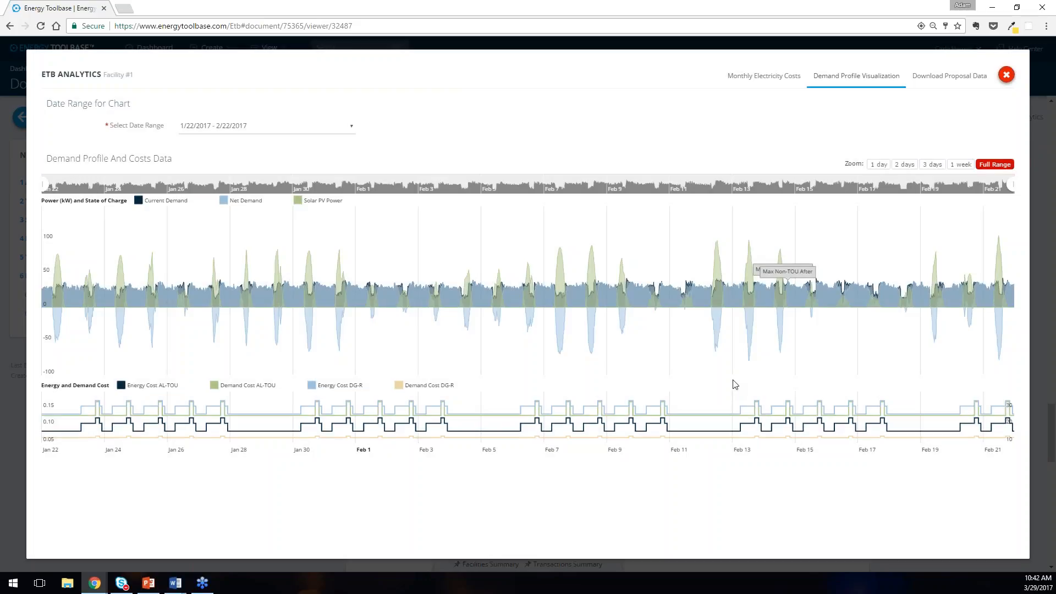
{"action": "left_click", "coordinate": [222, 128]}
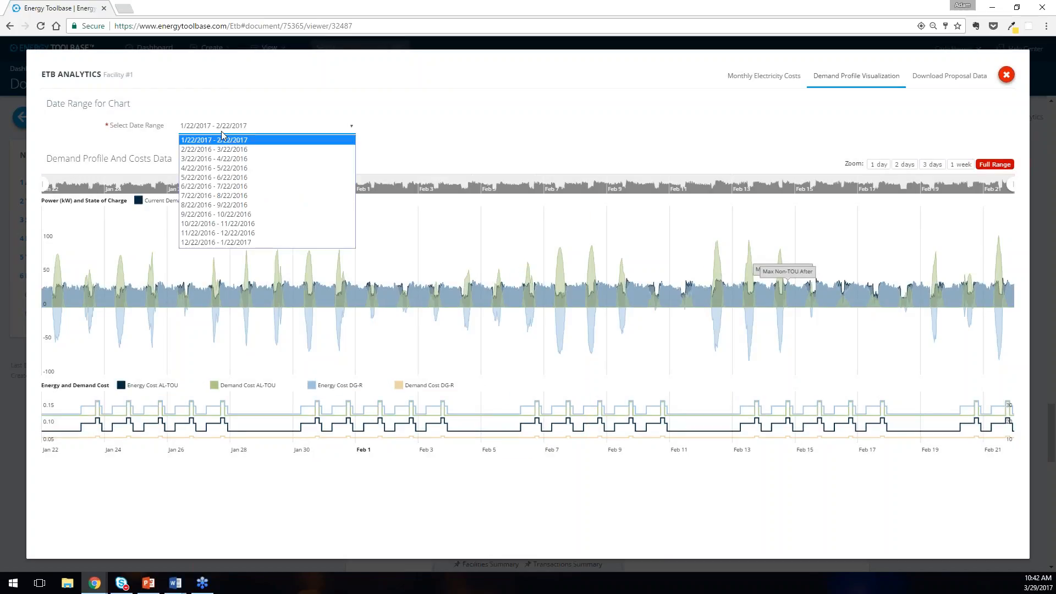
{"action": "left_click", "coordinate": [234, 196]}
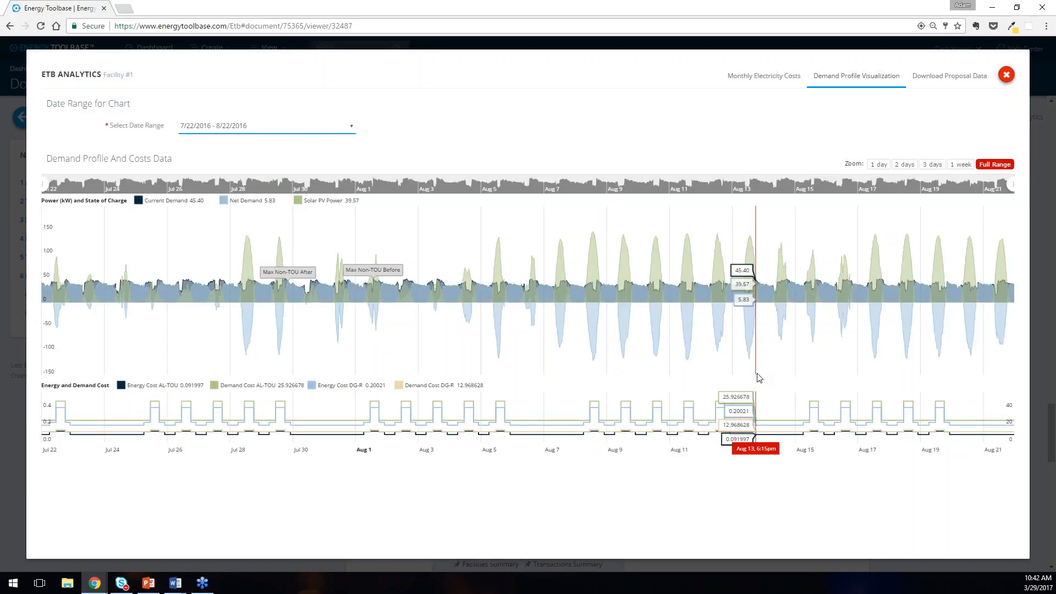
Step: Limit the charts to Current Demand and Energy Cost AL-TOU, and zoom in on August 7 to 14
{"action": "left_click", "coordinate": [321, 202]}
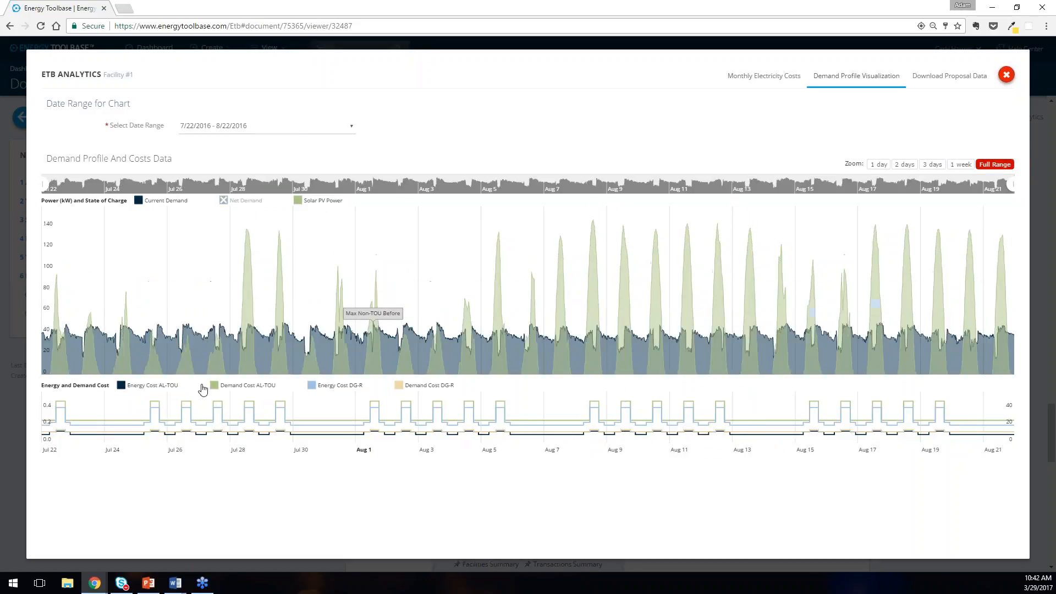
{"action": "left_click", "coordinate": [226, 388]}
{"action": "left_click", "coordinate": [354, 387]}
{"action": "left_click", "coordinate": [429, 387]}
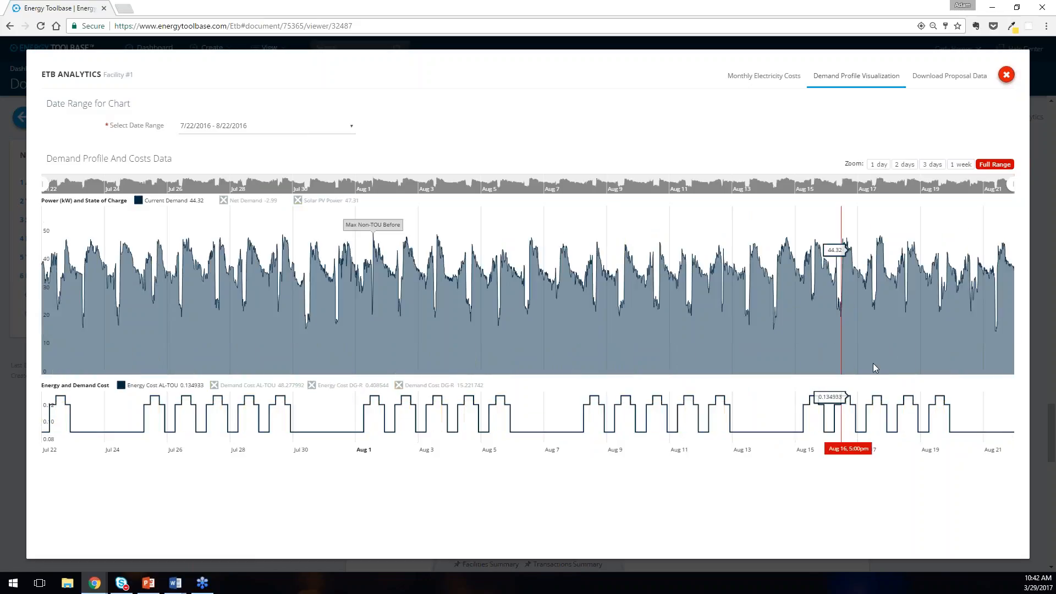
{"action": "left_click_drag", "start_coordinate": [770, 357], "coordinate": [556, 363]}
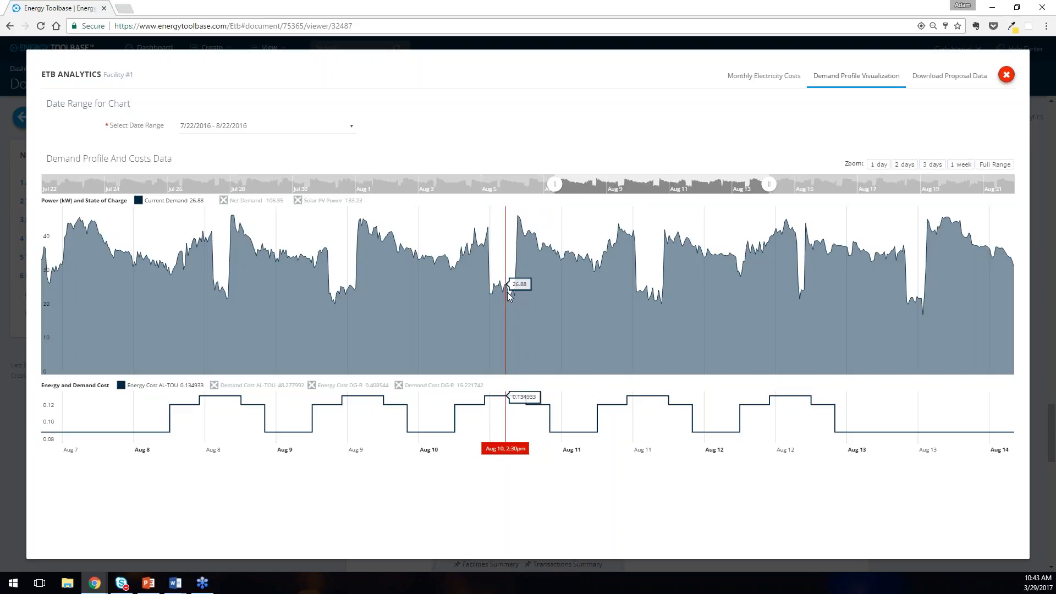
Step: Show Solar PV Power and Net Demand again, examine them over the full range, and zoom in on August 7 to 13
{"action": "left_click", "coordinate": [321, 201]}
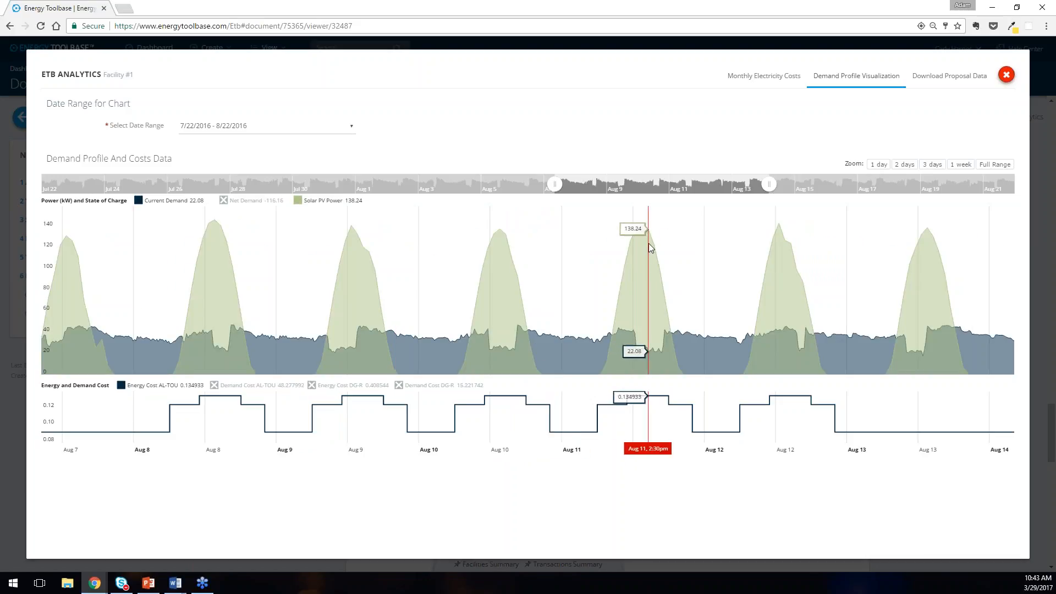
{"action": "left_click", "coordinate": [994, 164]}
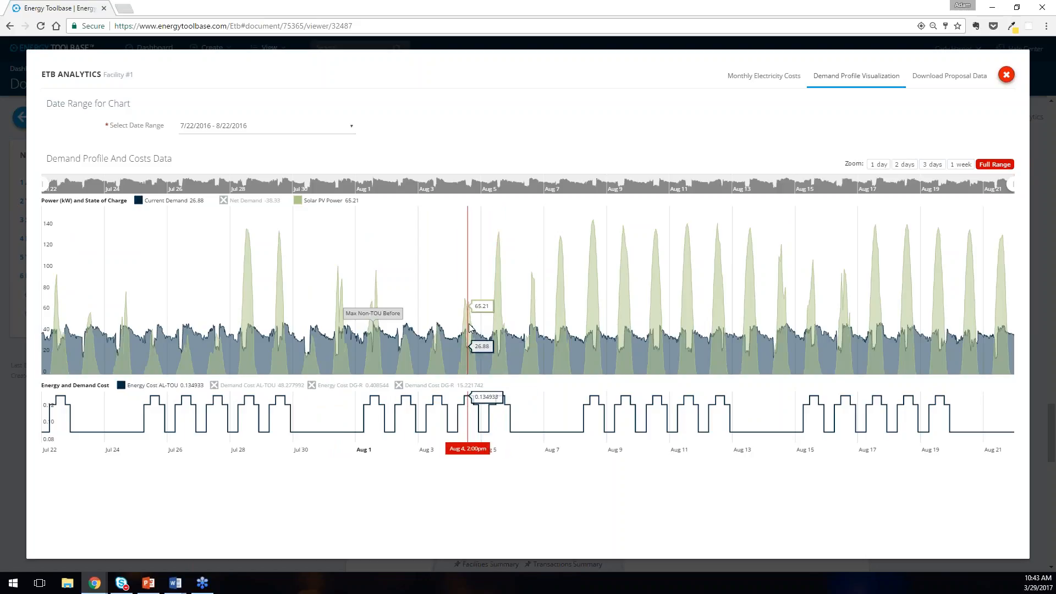
{"action": "left_click", "coordinate": [250, 201]}
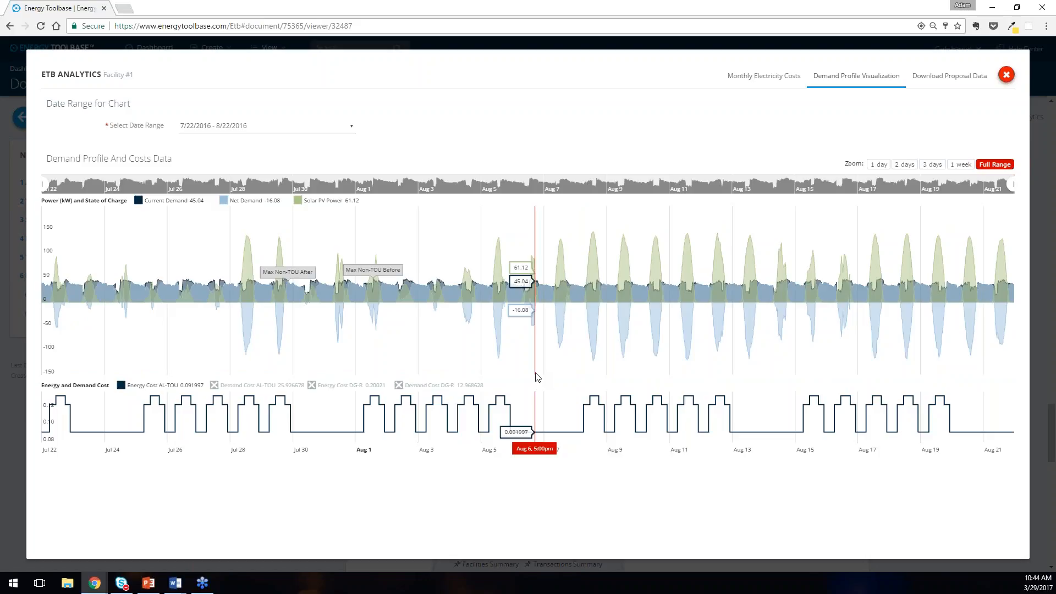
{"action": "key", "text": "alt+Tab"}
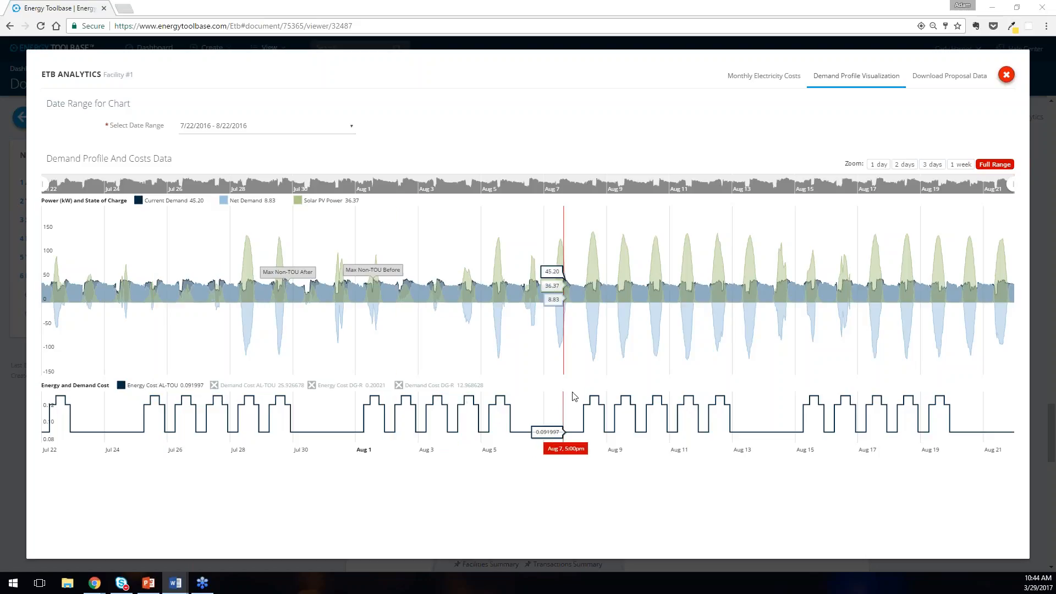
{"action": "left_click_drag", "start_coordinate": [559, 341], "coordinate": [762, 355]}
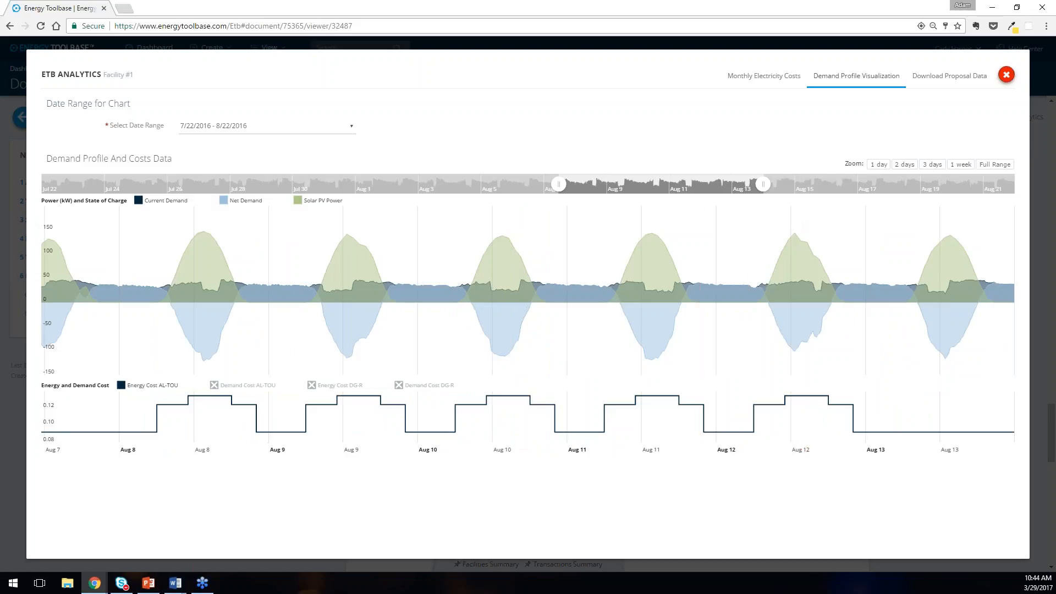
Step: Examine the total and demand charges in the AL-TOU monthly electricity costs before PV/ESS
{"action": "left_click", "coordinate": [763, 80]}
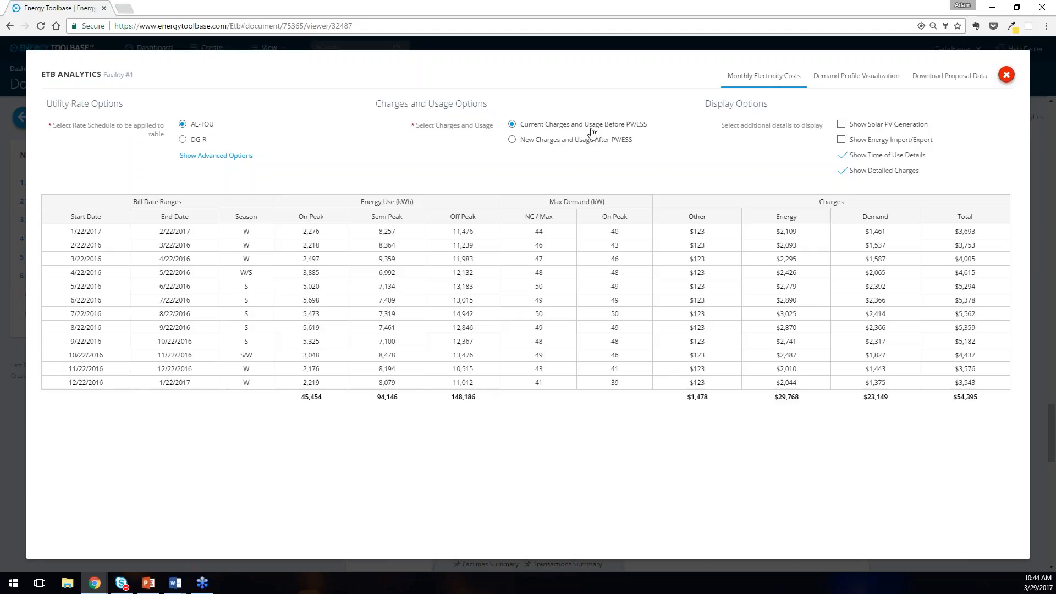
{"action": "left_click", "coordinate": [988, 401]}
{"action": "left_click", "coordinate": [902, 400]}
Step: Go back to the demand profile visualization and zoom in on July 24 to August 6
{"action": "left_click", "coordinate": [868, 77]}
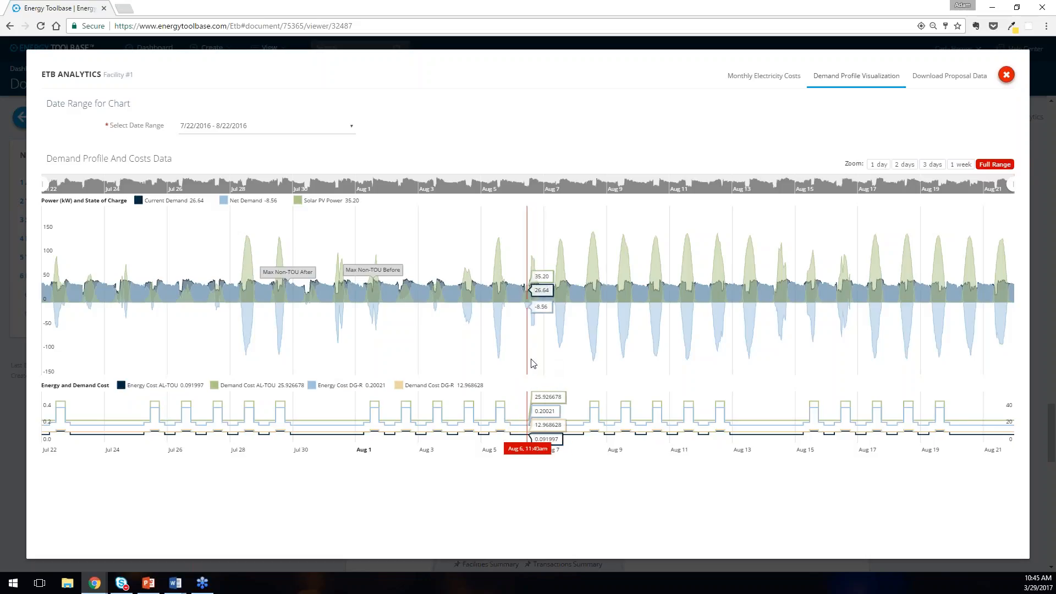
{"action": "left_click_drag", "start_coordinate": [549, 360], "coordinate": [114, 335]}
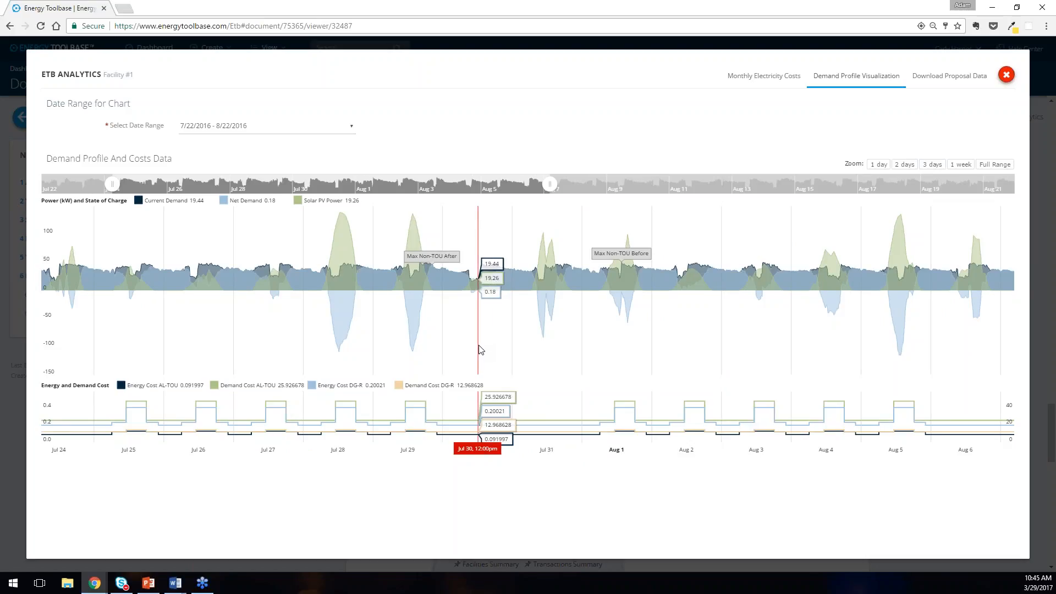
{"action": "left_click", "coordinate": [175, 582]}
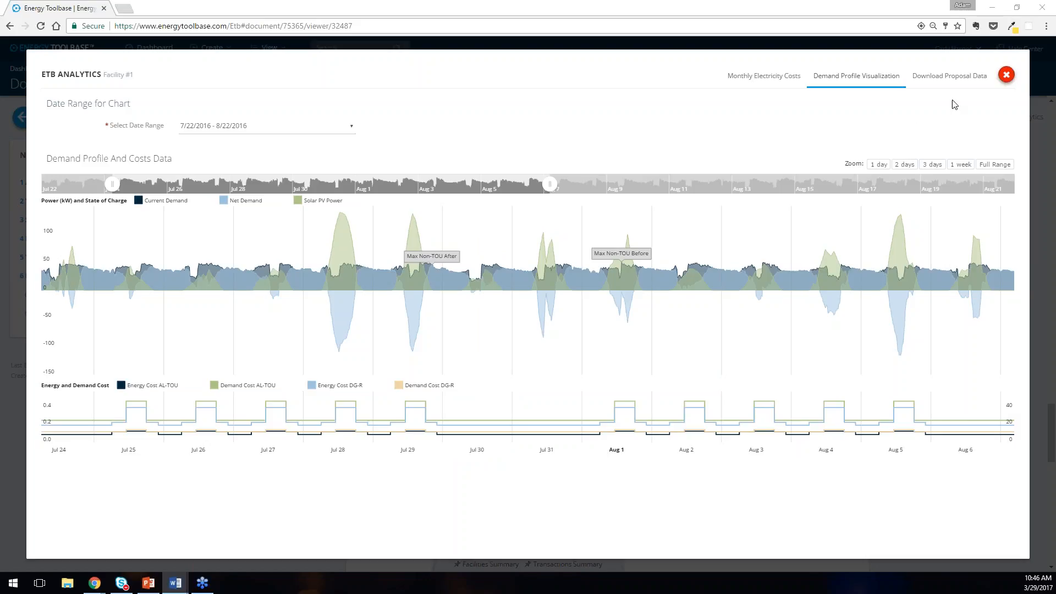
Step: Compare only Solar PV Power with Energy Cost AL-TOU, extending the displayed range through August 13
{"action": "left_click", "coordinate": [245, 200]}
{"action": "left_click", "coordinate": [164, 201]}
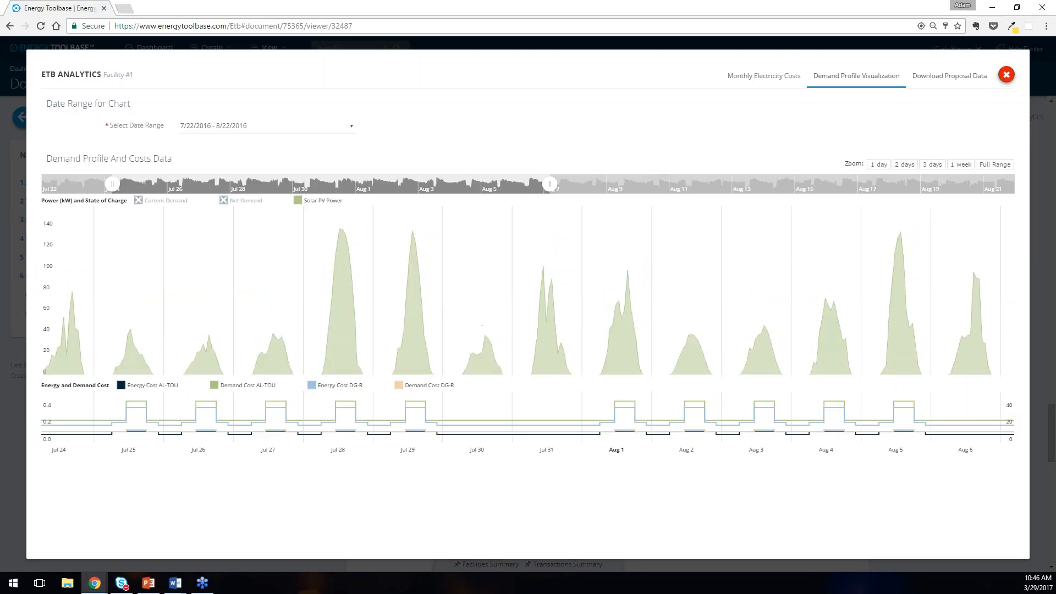
{"action": "left_click", "coordinate": [253, 384]}
{"action": "left_click", "coordinate": [320, 386]}
{"action": "left_click", "coordinate": [412, 386]}
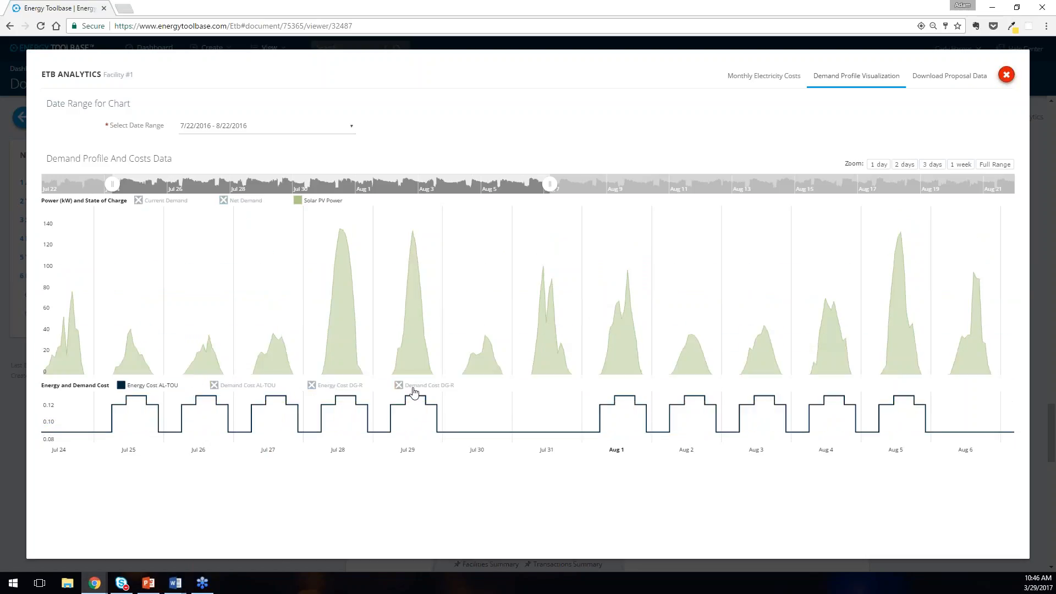
{"action": "left_click_drag", "start_coordinate": [550, 184], "coordinate": [771, 187]}
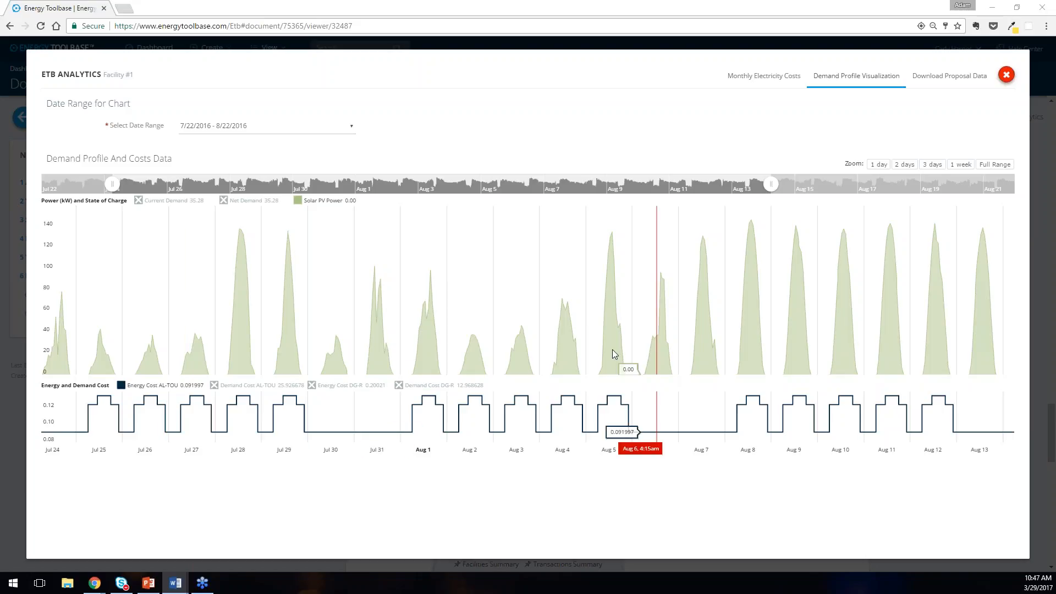
Step: Show the monthly electricity costs with Solar PV Generation included, using the new charges and usage after PV/ESS
{"action": "left_click", "coordinate": [764, 76]}
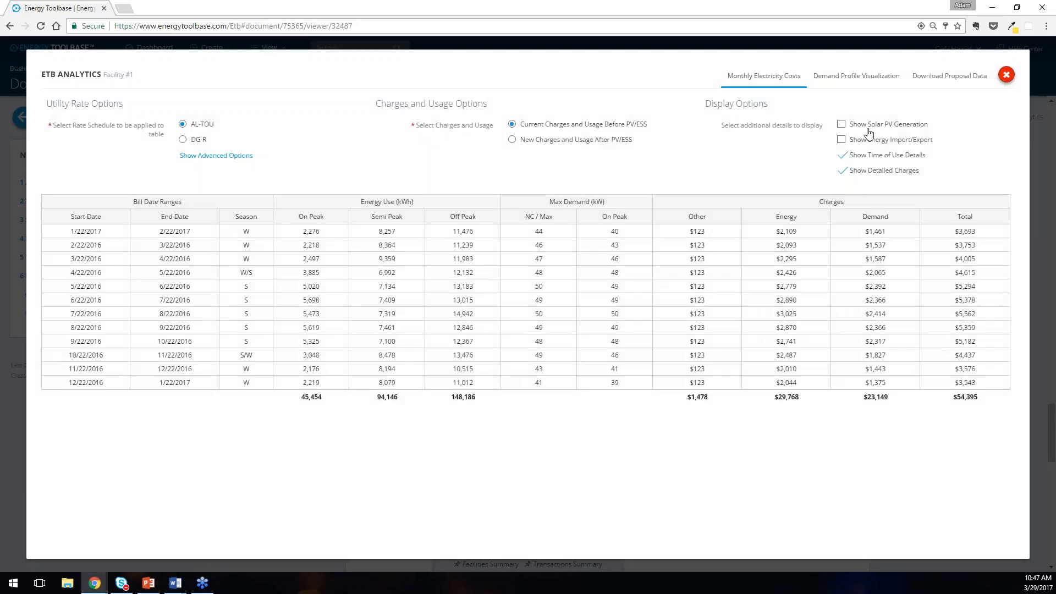
{"action": "left_click", "coordinate": [841, 125]}
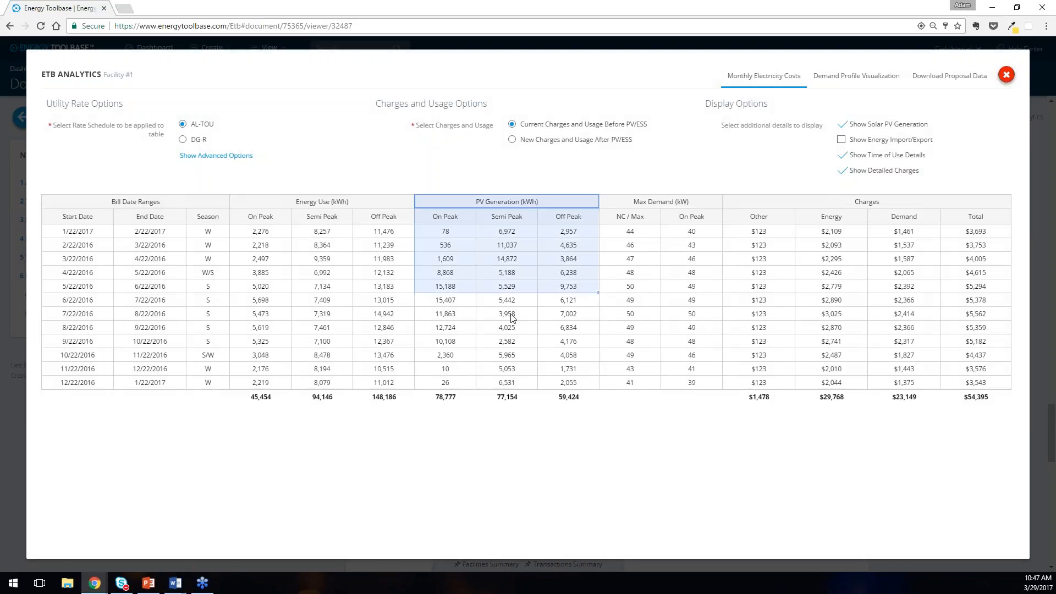
{"action": "left_click", "coordinate": [572, 139]}
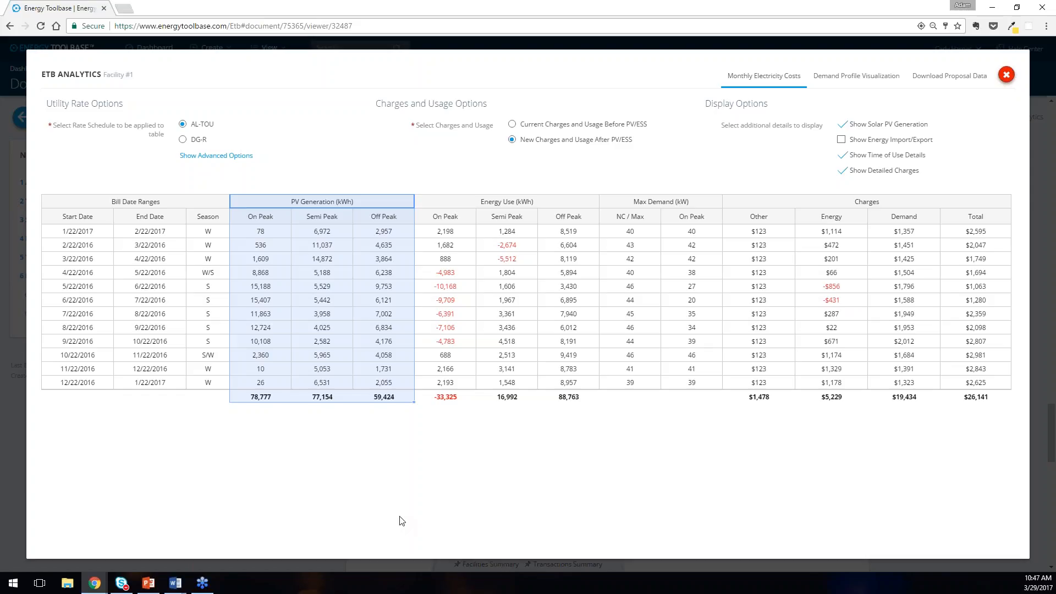
Step: Switch to the PowerPoint webinar deck and present its Q&A slide full screen
{"action": "key", "text": "alt+Tab"}
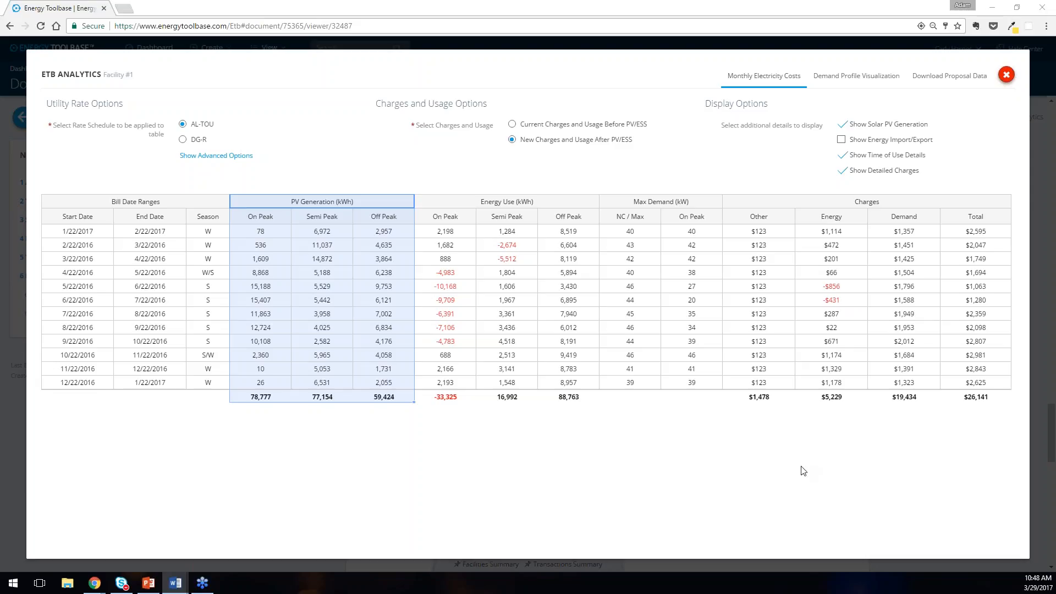
{"action": "left_click", "coordinate": [149, 583]}
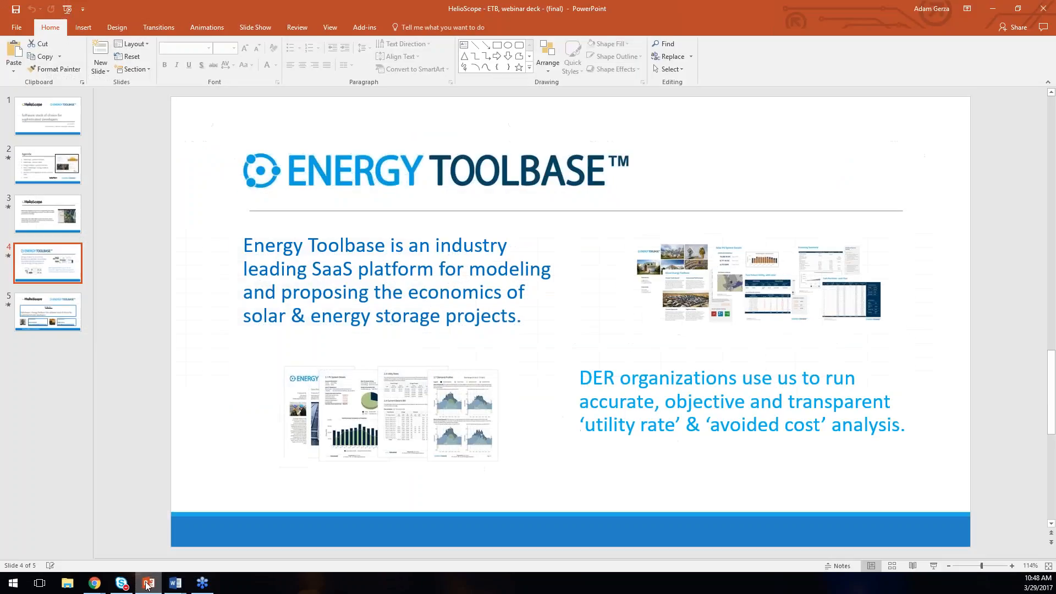
{"action": "left_click", "coordinate": [59, 322]}
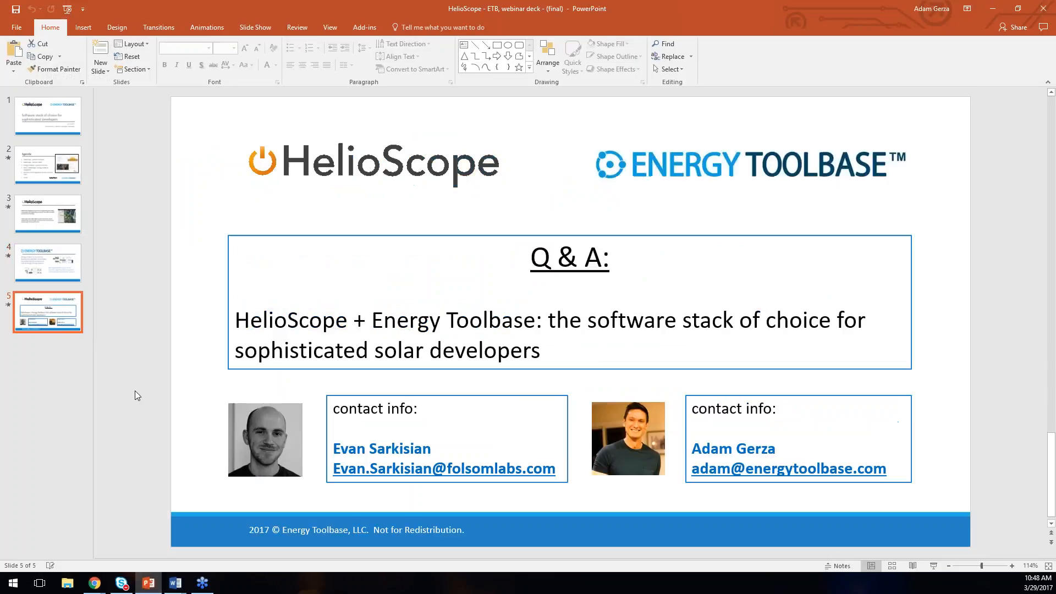
{"action": "left_click", "coordinate": [933, 565]}
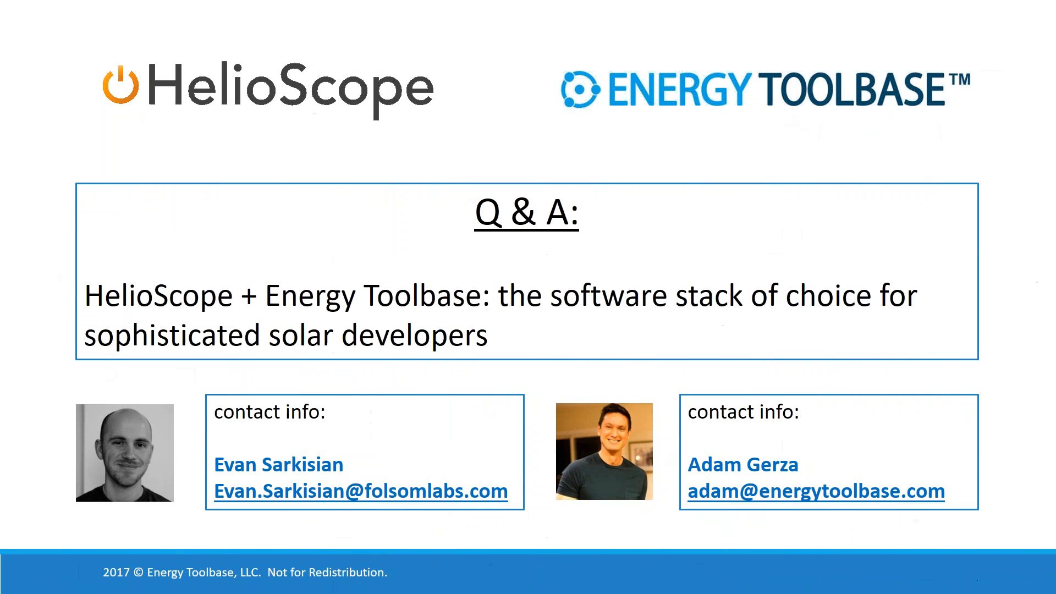
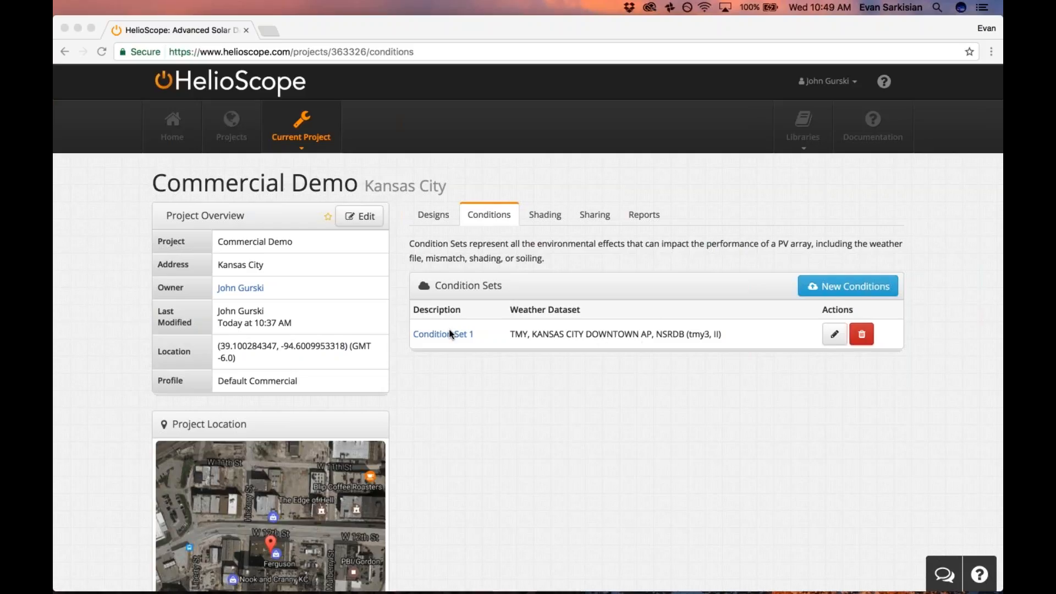
Step: Start a new condition set in HelioScope and examine its weather file, soiling and cell temperature settings, trying the KANSAS_CITY, NSRDB (tmy2) file
{"action": "left_click", "coordinate": [839, 287]}
{"action": "left_click", "coordinate": [869, 291]}
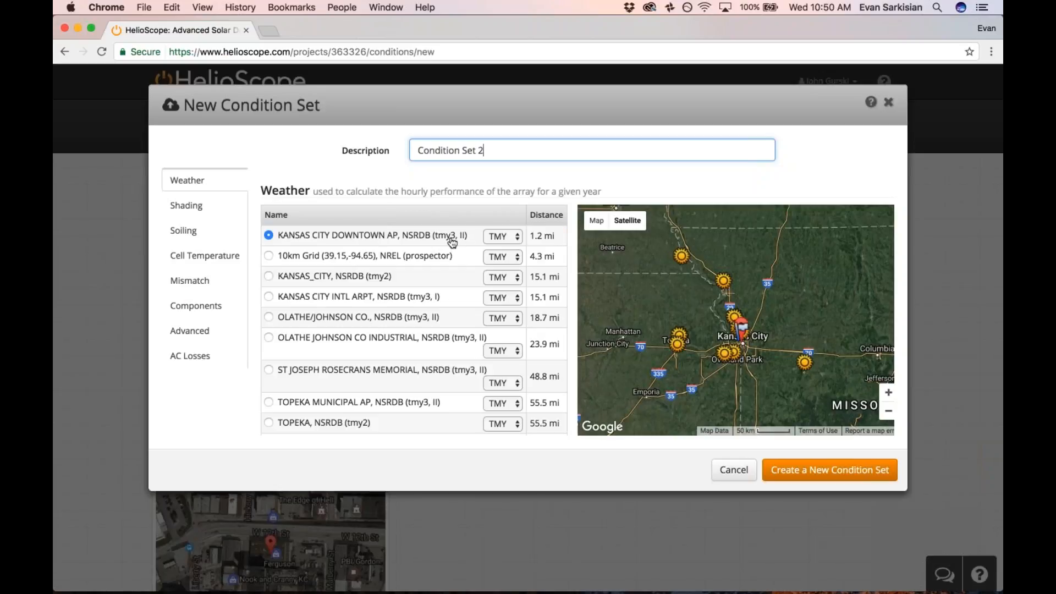
{"action": "left_click", "coordinate": [369, 280]}
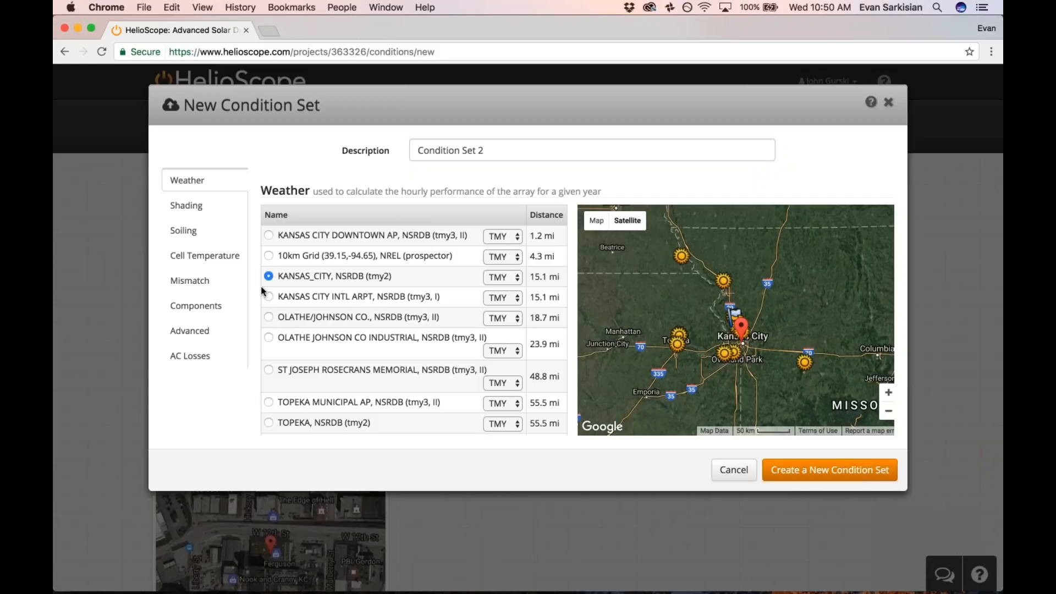
{"action": "left_click", "coordinate": [187, 230]}
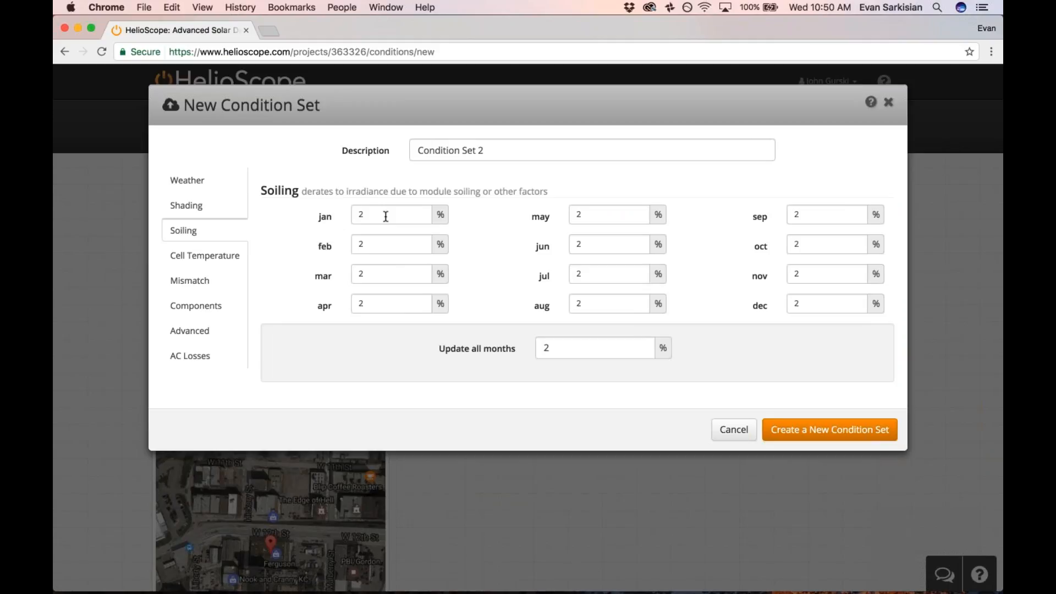
{"action": "left_click", "coordinate": [407, 214]}
{"action": "left_click", "coordinate": [209, 261]}
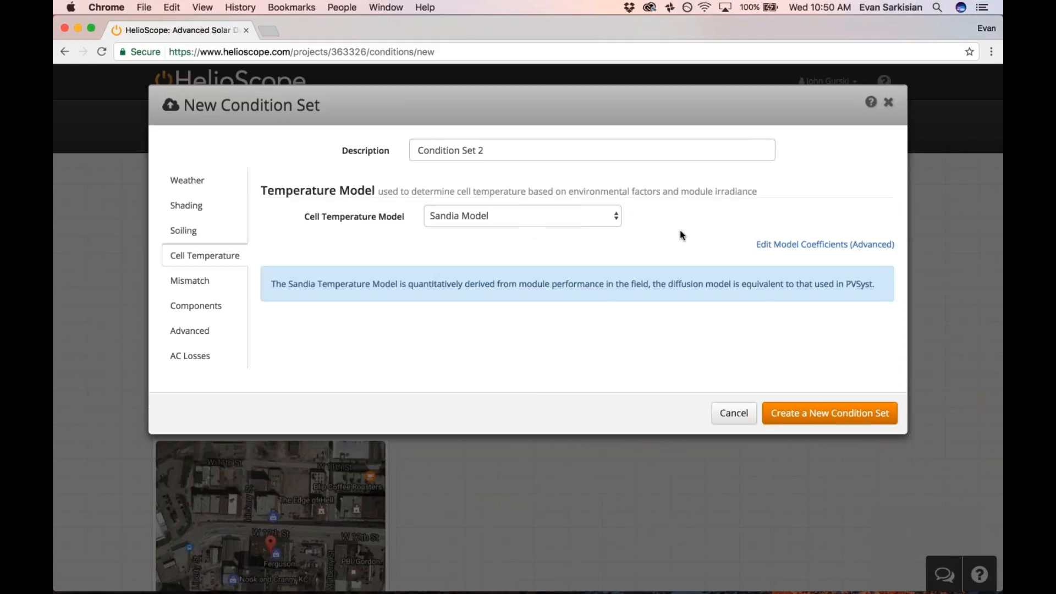
{"action": "left_click", "coordinate": [214, 240]}
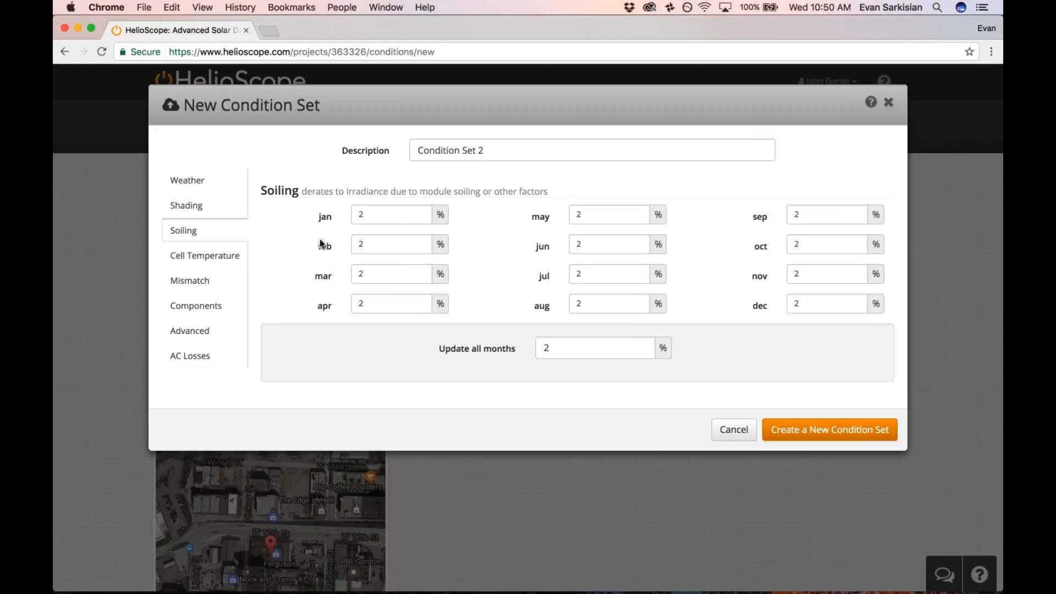
Step: Examine the mismatch tolerances and the transposition model choices of the new condition set, and discard it
{"action": "left_click", "coordinate": [193, 281]}
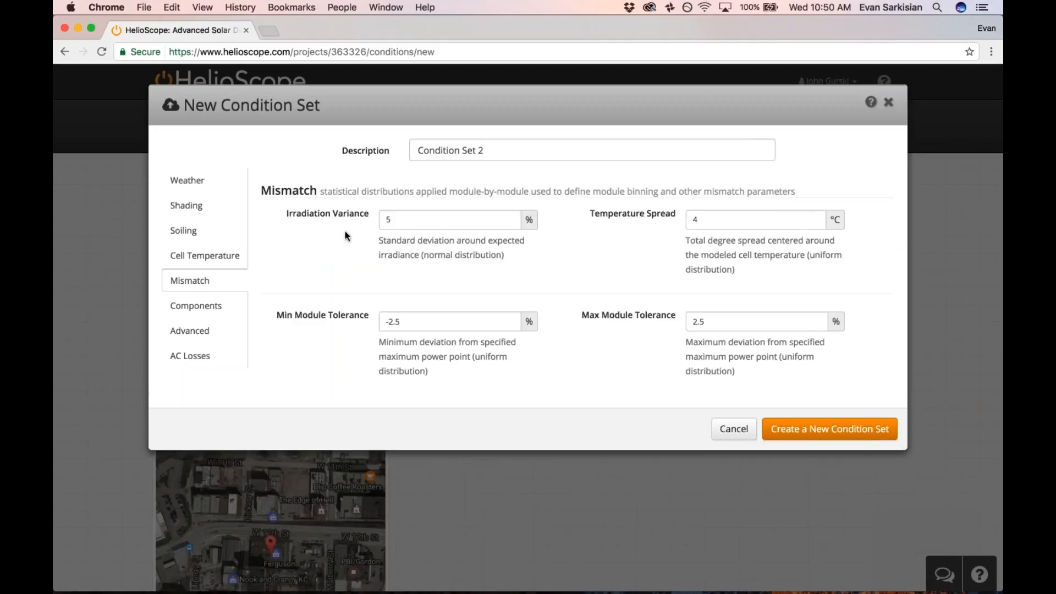
{"action": "double_click", "coordinate": [398, 322]}
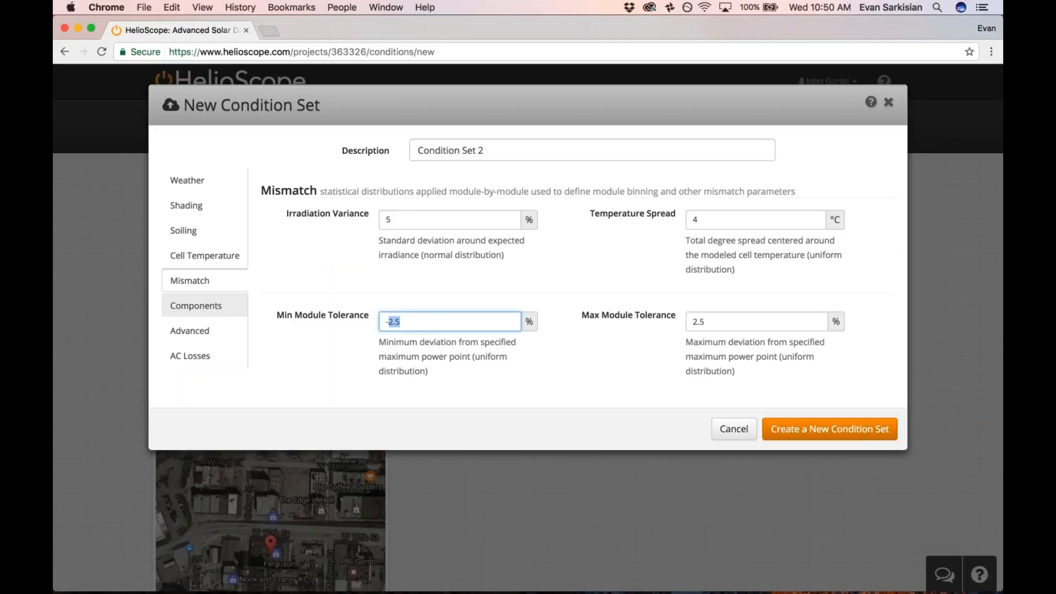
{"action": "left_click", "coordinate": [189, 331]}
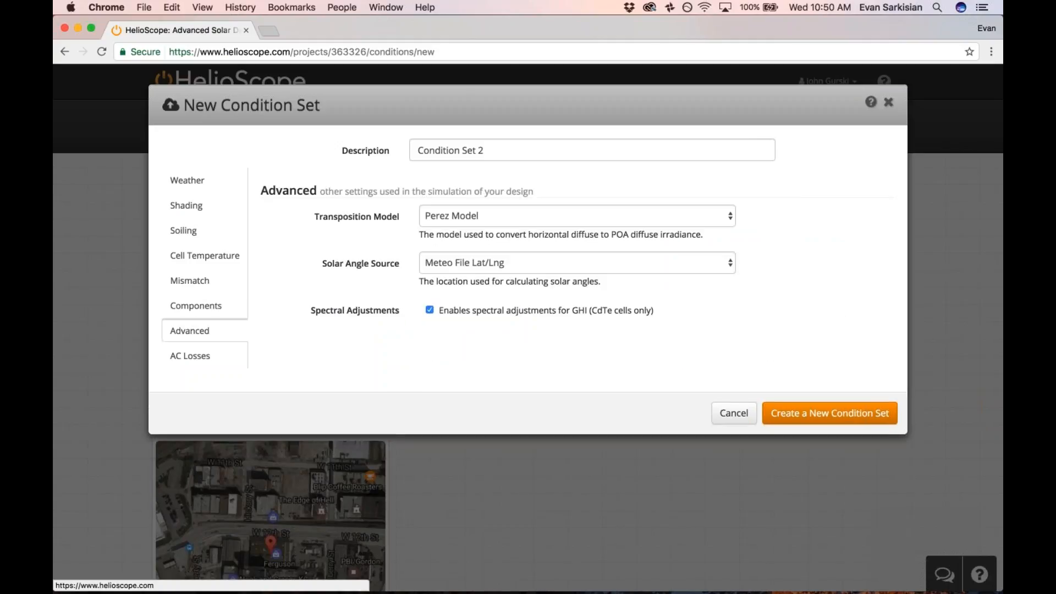
{"action": "left_click", "coordinate": [464, 220]}
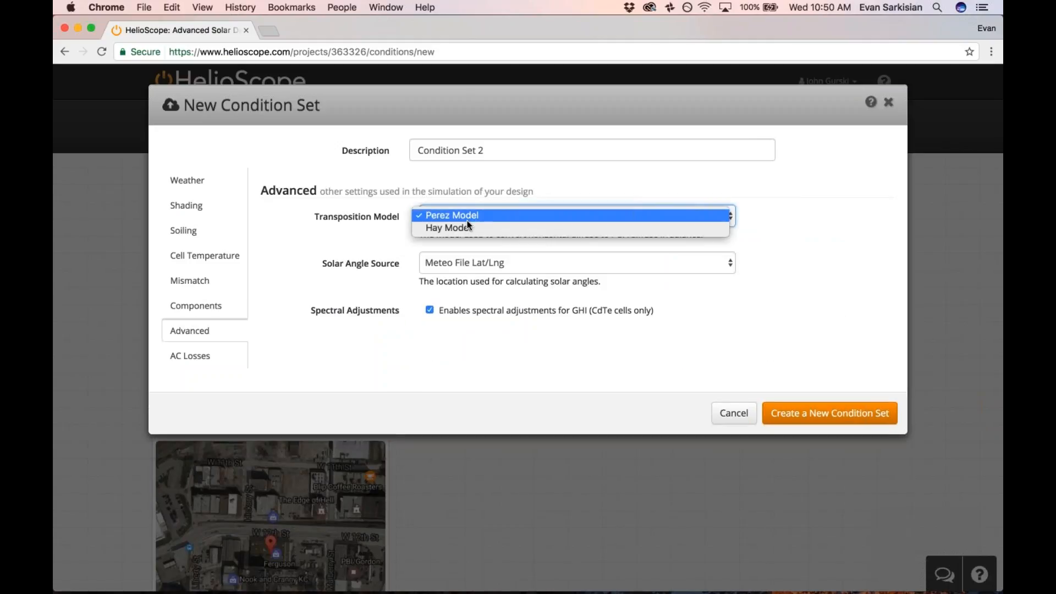
{"action": "left_click", "coordinate": [370, 222]}
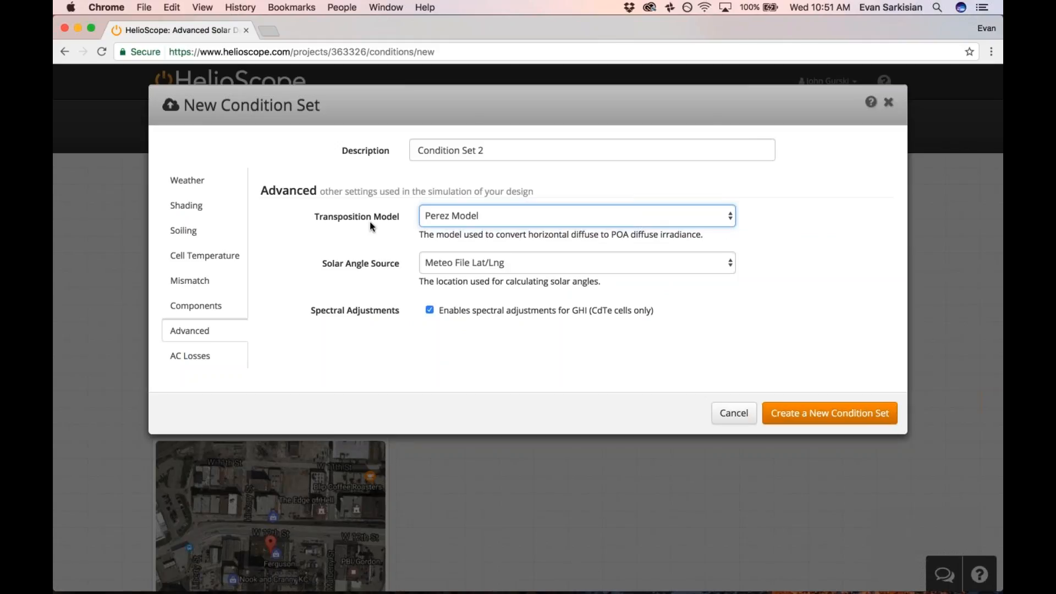
{"action": "left_click", "coordinate": [733, 412]}
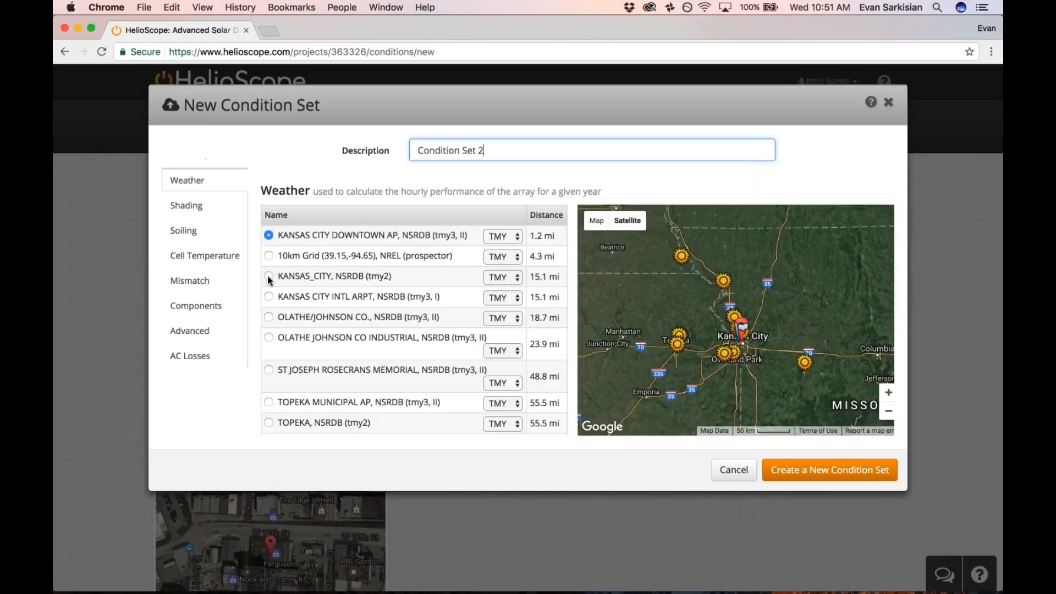
Step: Create Condition Set 2 with the KANSAS_CITY, NSRDB (tmy2) weather file and simulate all three designs under it
{"action": "left_click", "coordinate": [268, 276]}
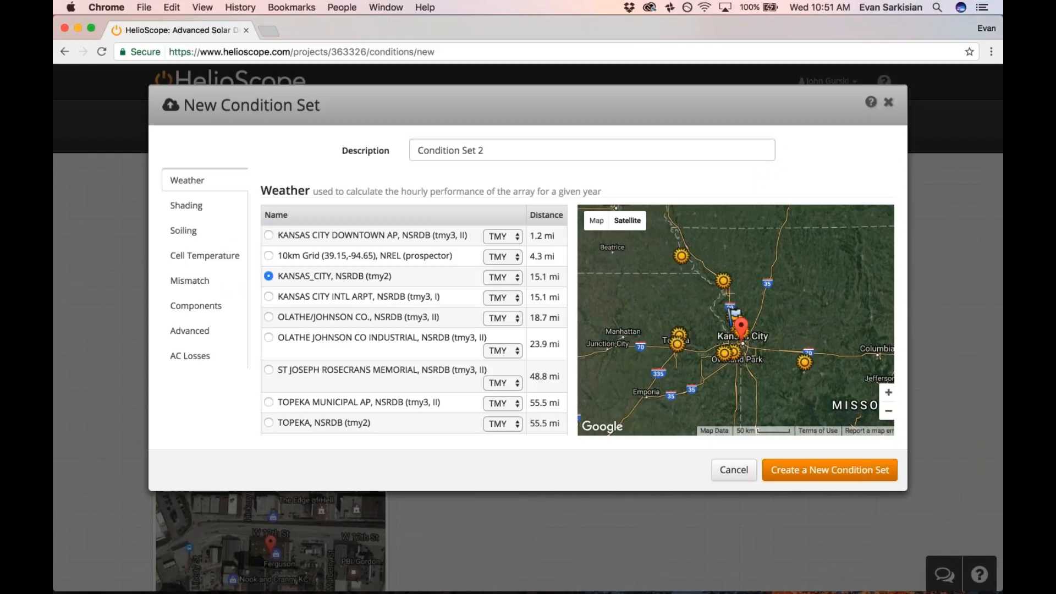
{"action": "left_click", "coordinate": [829, 469]}
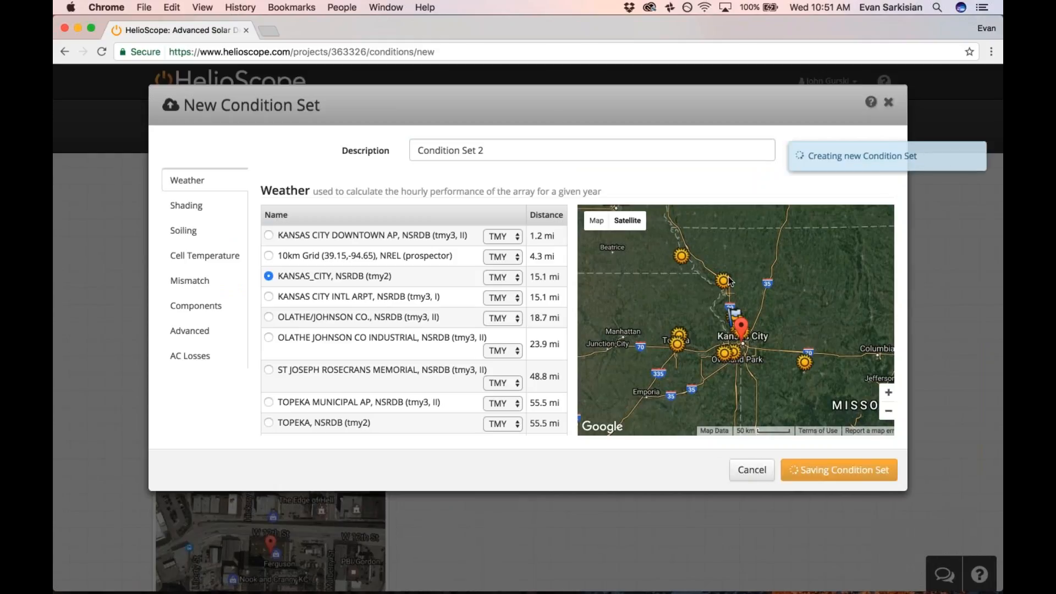
{"action": "left_click", "coordinate": [852, 335]}
{"action": "left_click", "coordinate": [841, 360]}
{"action": "left_click", "coordinate": [841, 394]}
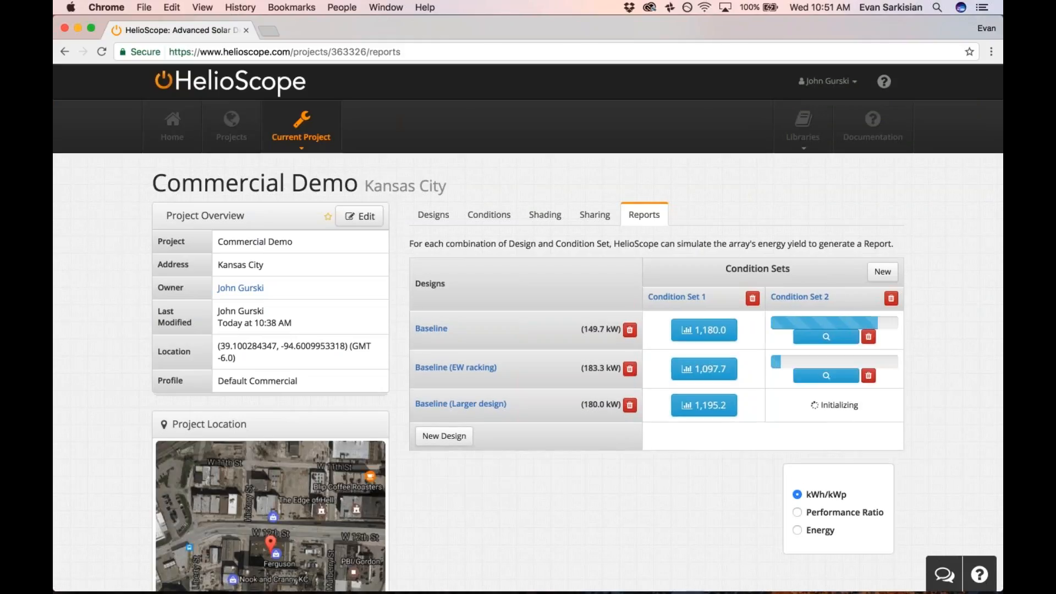
Step: Open the HelioScope help site, help.helioscope.com, in a new browser tab
{"action": "left_click", "coordinate": [267, 28]}
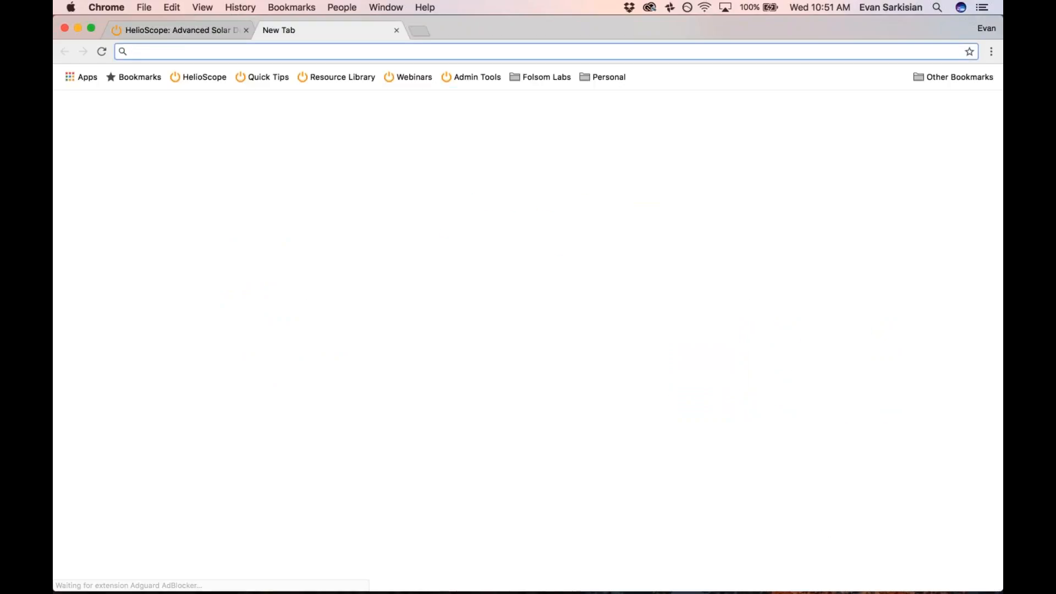
{"action": "type", "text": "help.helioscope.com"}
{"action": "key", "text": "Return"}
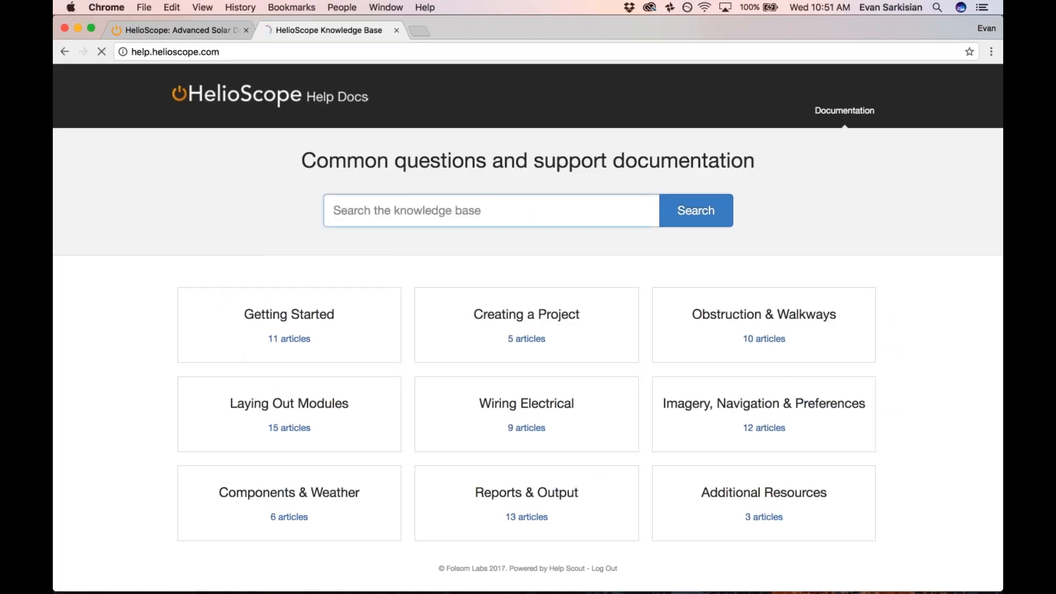
Step: Search the knowledge base for "shade base" and open the Shade Based Height Estimating article
{"action": "left_click", "coordinate": [484, 210]}
{"action": "type", "text": "sh"}
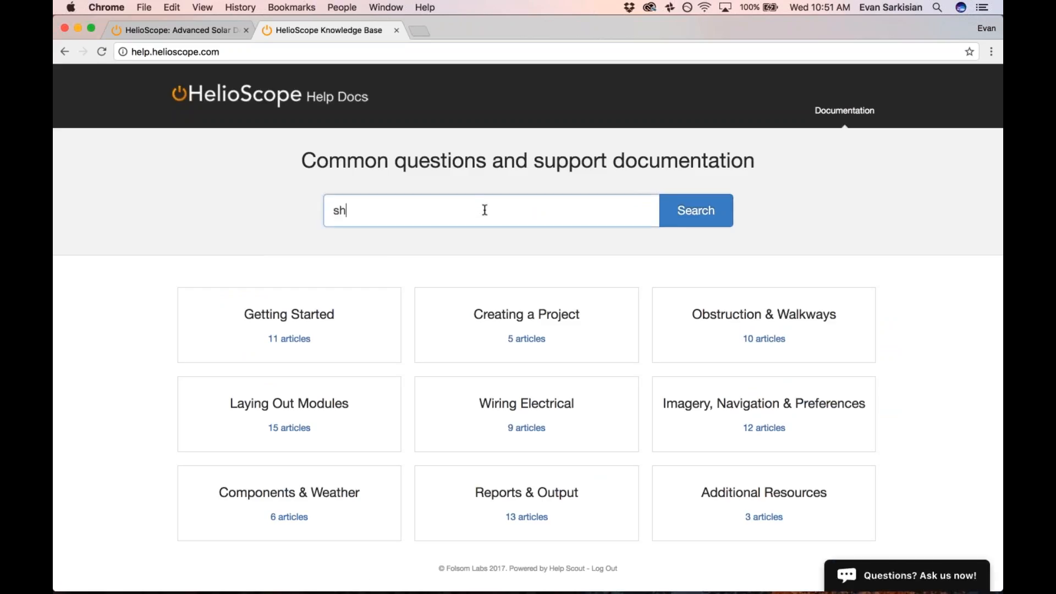
{"action": "type", "text": "ade base"}
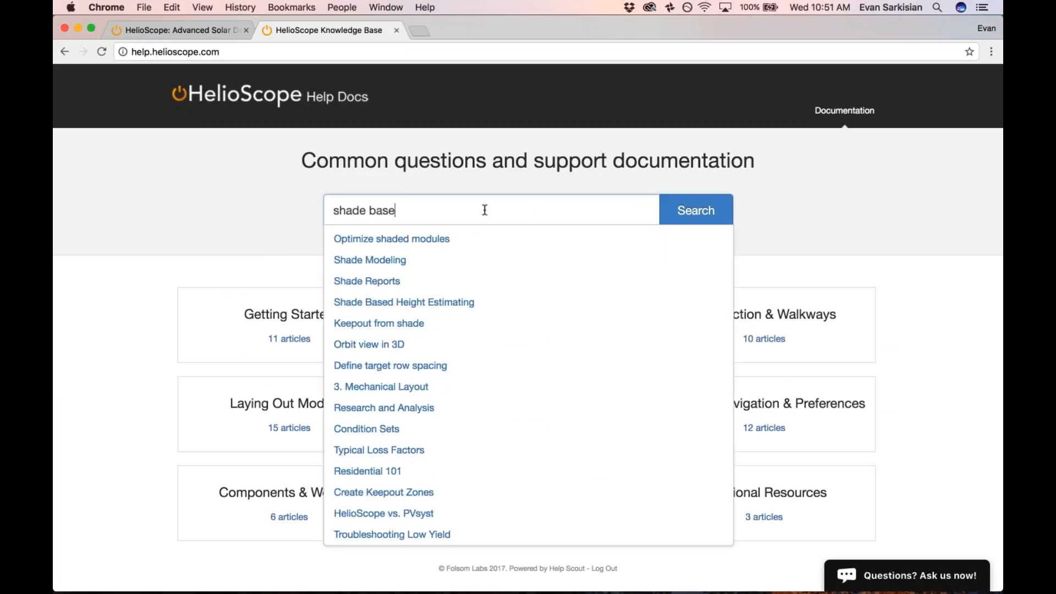
{"action": "key", "text": "Down"}
{"action": "key", "text": "Return"}
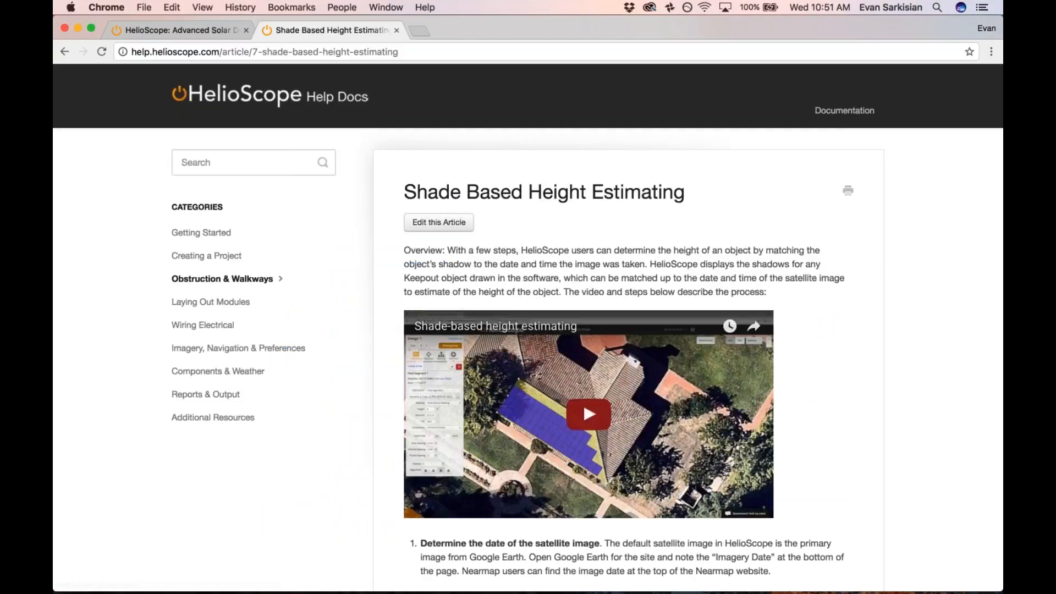
Step: Read through the article's keepout date, capture time and height instructions, and copy the article's web address
{"action": "scroll", "coordinate": [528, 327], "scroll_direction": "down", "scroll_amount": 15}
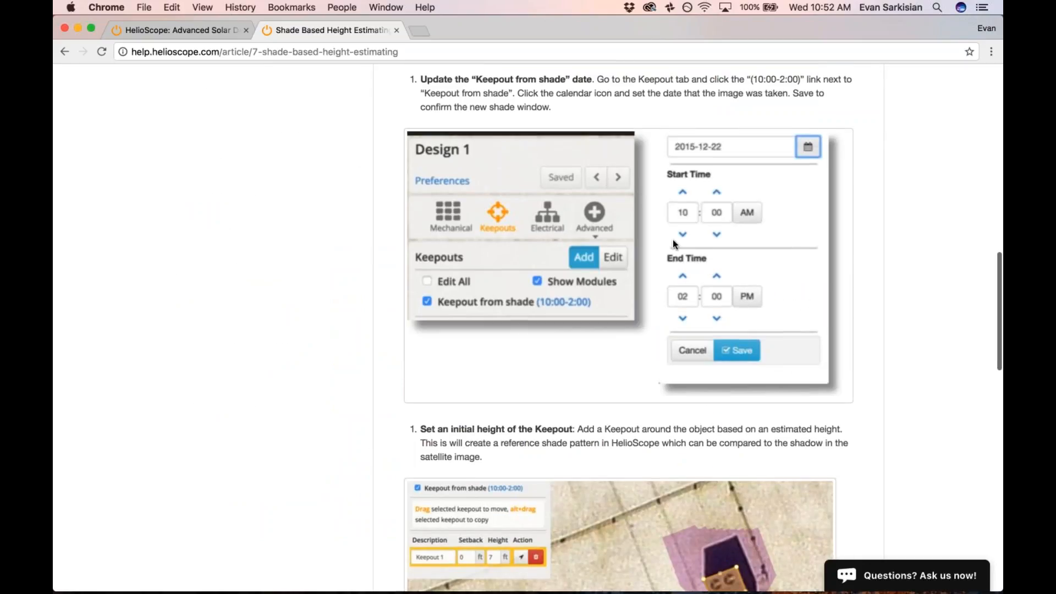
{"action": "scroll", "coordinate": [643, 328], "scroll_direction": "down", "scroll_amount": 5}
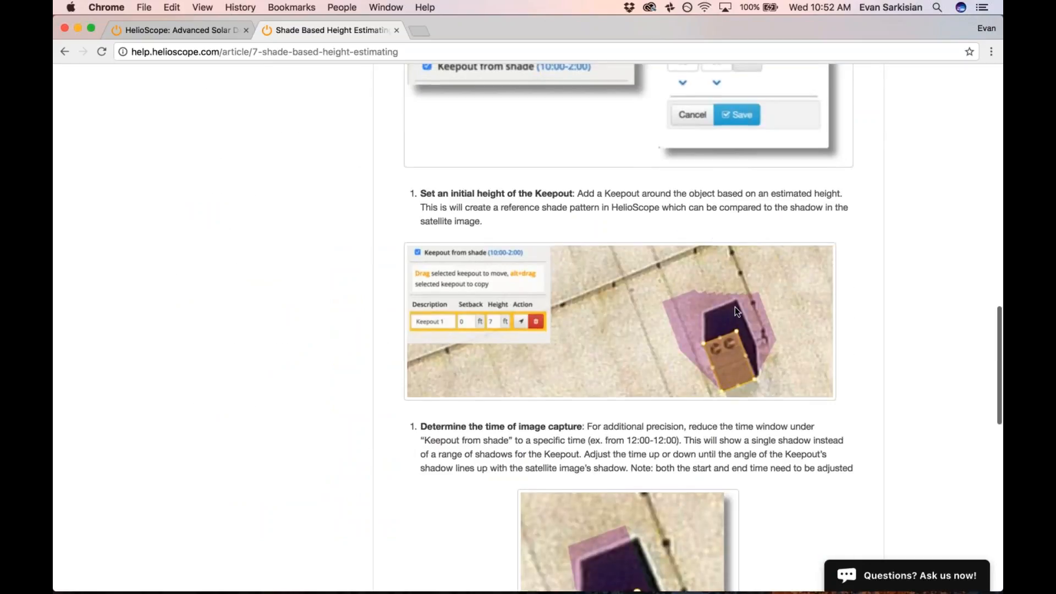
{"action": "scroll", "coordinate": [729, 355], "scroll_direction": "down", "scroll_amount": 10}
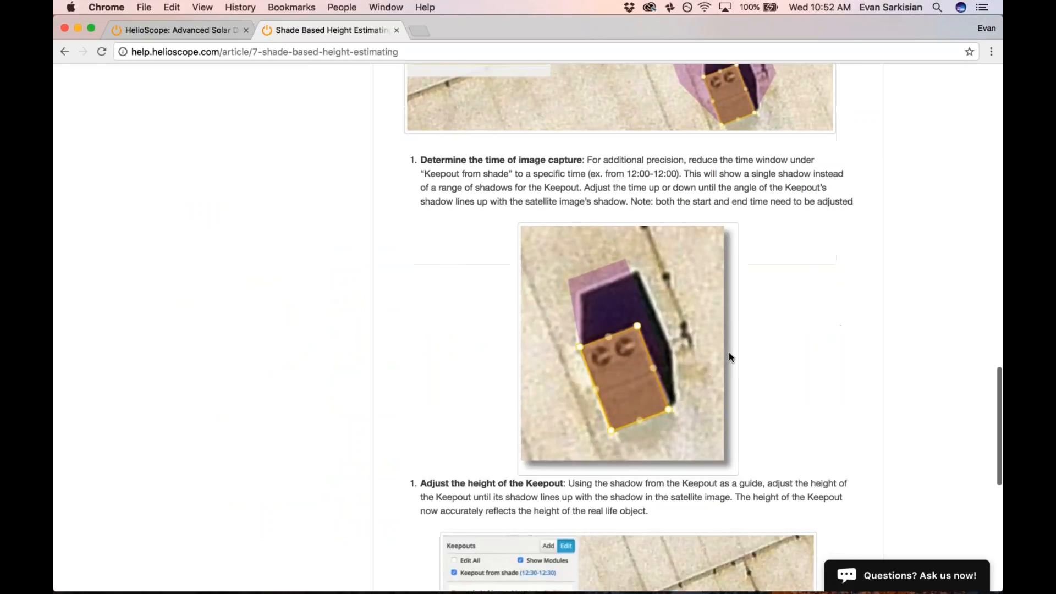
{"action": "scroll", "coordinate": [728, 351], "scroll_direction": "up", "scroll_amount": 5}
{"action": "key", "text": "super+l"}
{"action": "key", "text": "super+c"}
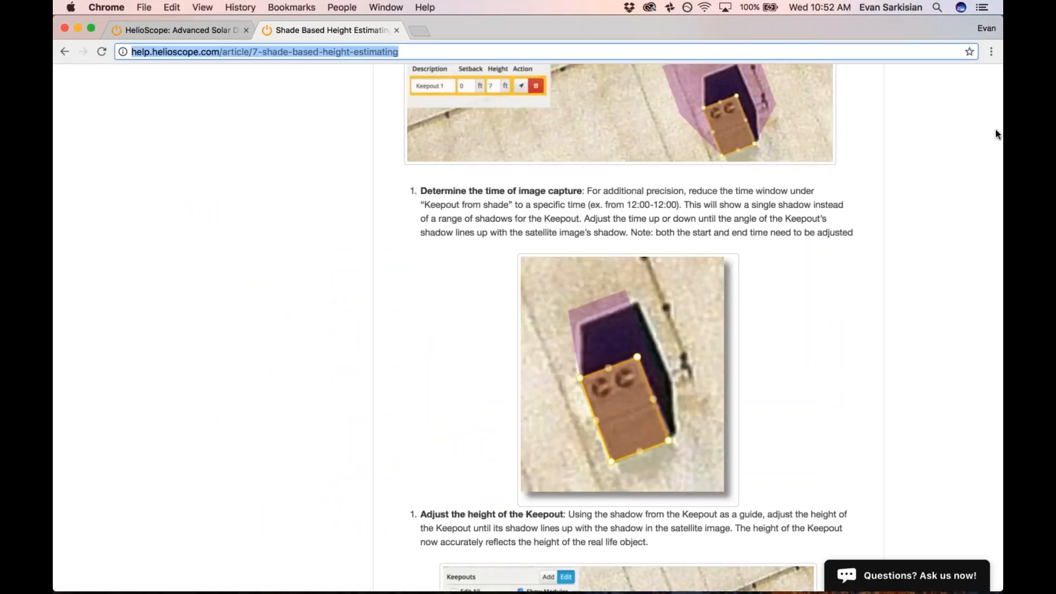
{"action": "left_click", "coordinate": [976, 86]}
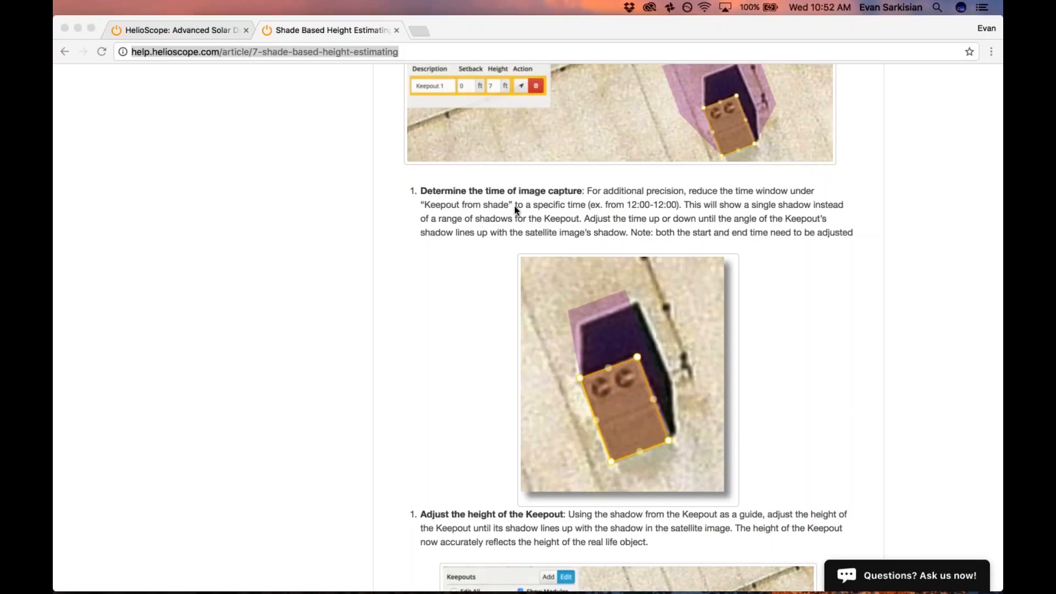
Step: Review the article's section on determining the satellite image date, and return to the HelioScope project page
{"action": "scroll", "coordinate": [515, 209], "scroll_direction": "up", "scroll_amount": 10}
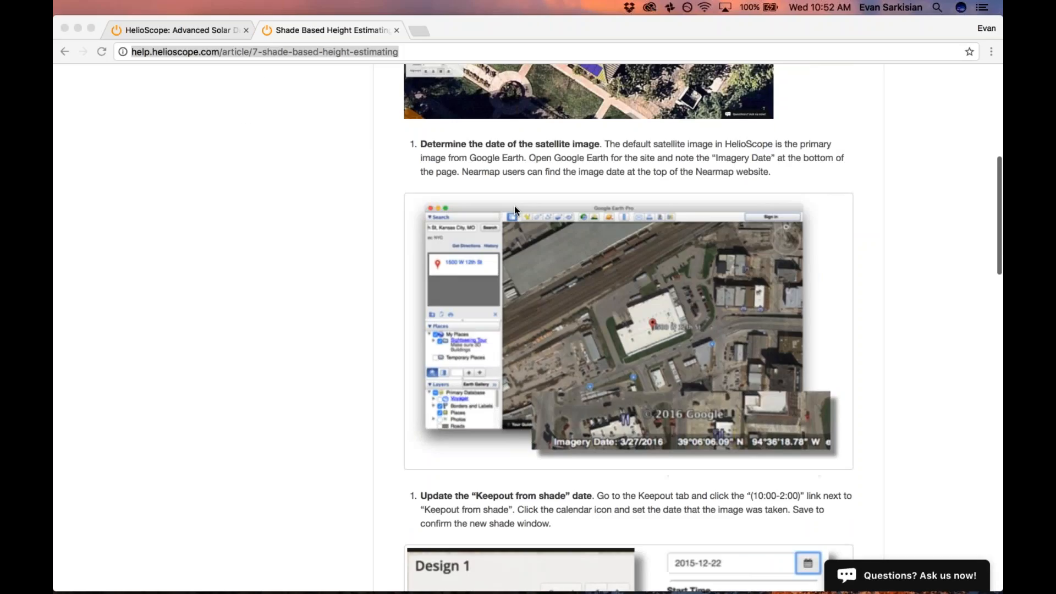
{"action": "scroll", "coordinate": [514, 205], "scroll_direction": "up", "scroll_amount": 3}
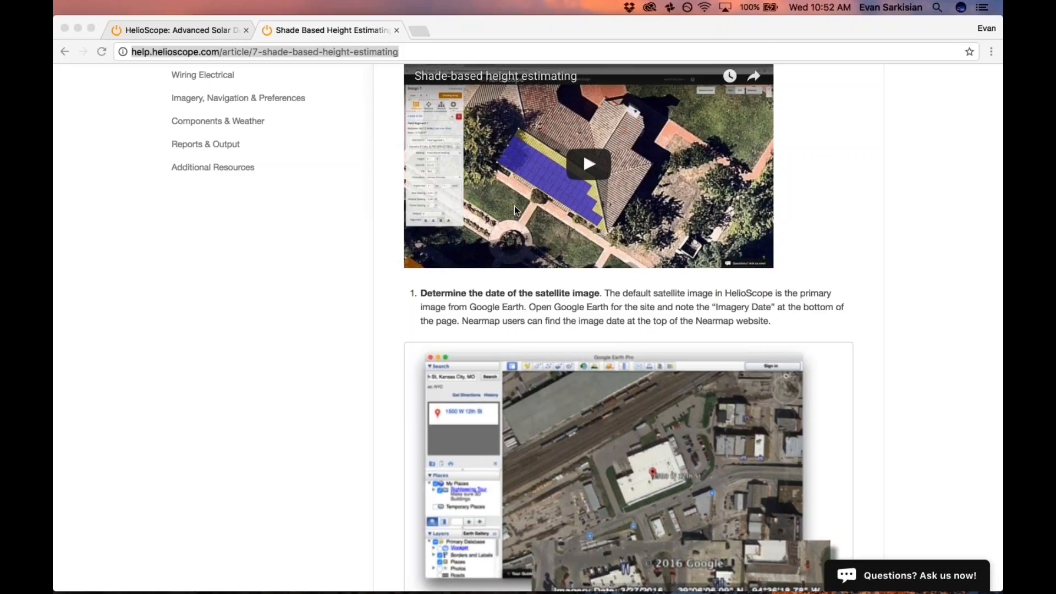
{"action": "left_click", "coordinate": [180, 28]}
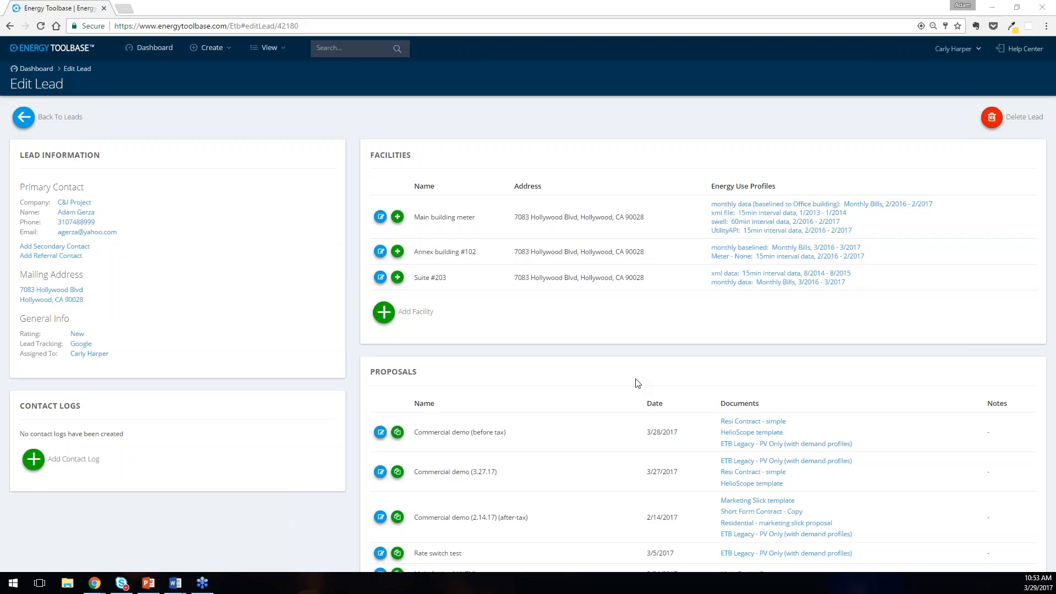
Step: Open the Multi facility (V-NEM) proposal and pin its facilities summary and transactions summary open
{"action": "scroll", "coordinate": [619, 345], "scroll_direction": "down", "scroll_amount": 3}
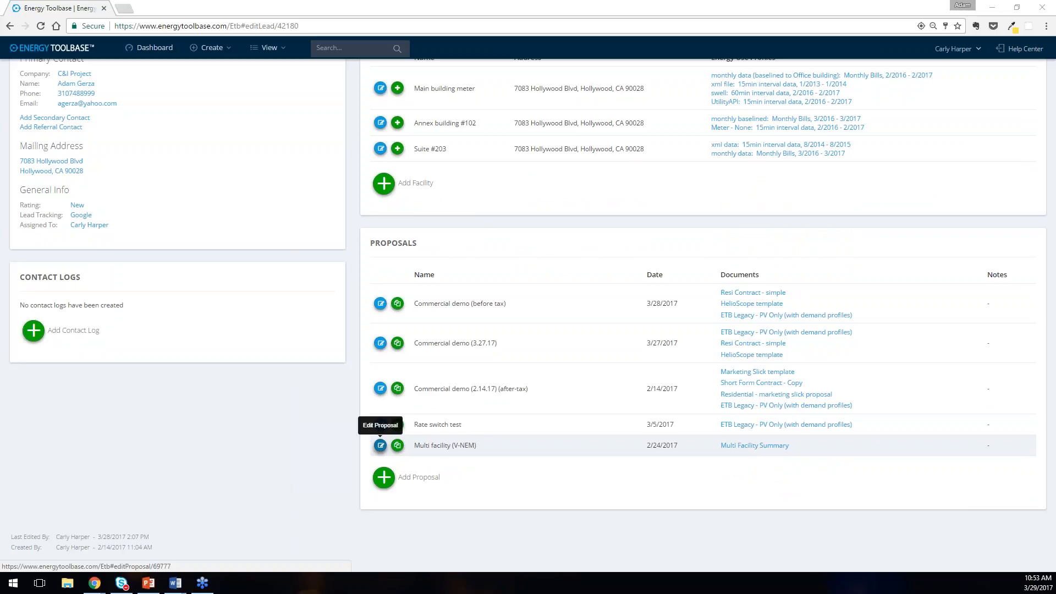
{"action": "left_click", "coordinate": [380, 445]}
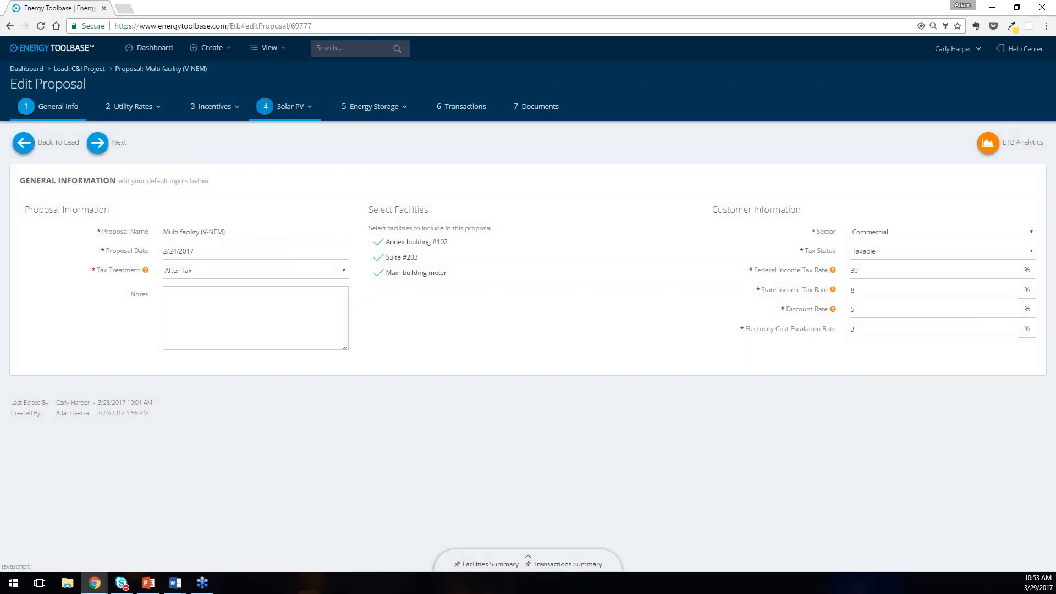
{"action": "left_click", "coordinate": [292, 107]}
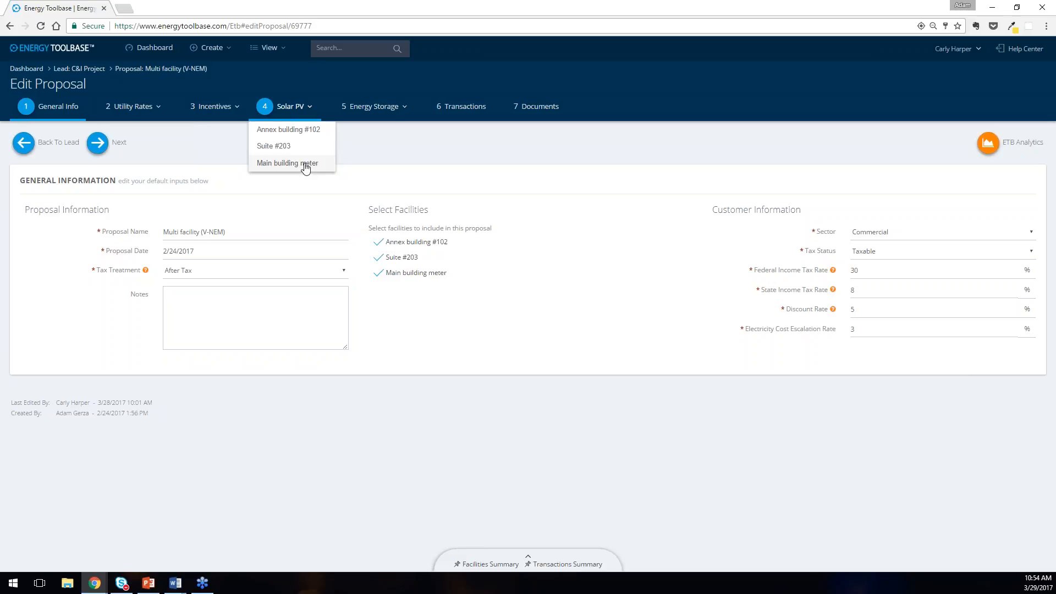
{"action": "mouse_move", "coordinate": [527, 561]}
{"action": "left_click", "coordinate": [474, 413]}
{"action": "left_click", "coordinate": [553, 413]}
{"action": "left_click_drag", "start_coordinate": [236, 468], "coordinate": [223, 487]}
{"action": "left_click", "coordinate": [237, 514]}
Step: Open the Main building meter's solar PV page, start adding another PV array and cancel it
{"action": "mouse_move", "coordinate": [288, 107]}
{"action": "left_click", "coordinate": [291, 163]}
{"action": "left_click", "coordinate": [119, 144]}
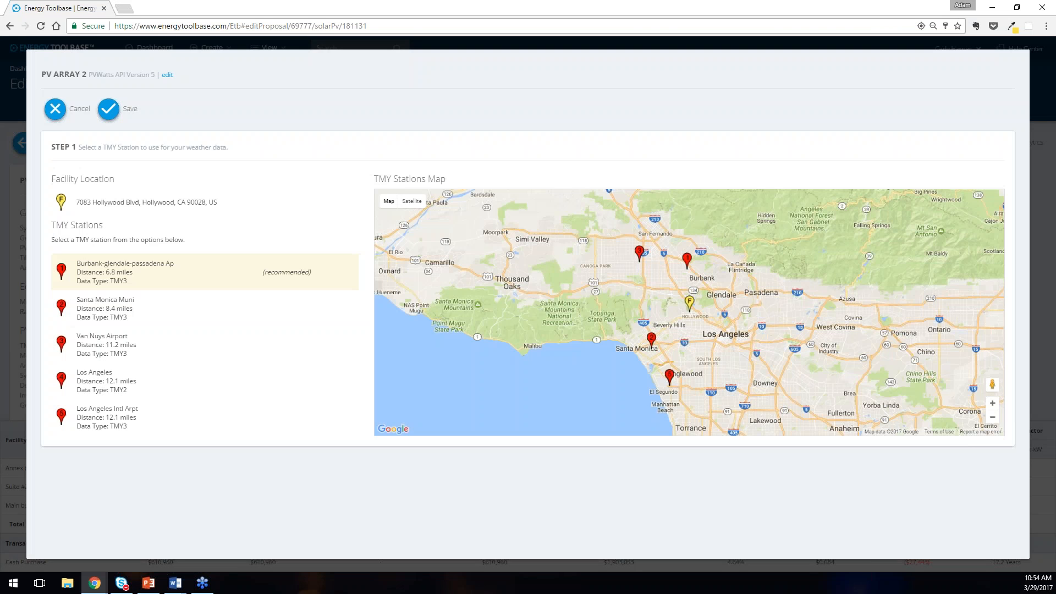
{"action": "left_click", "coordinate": [55, 108]}
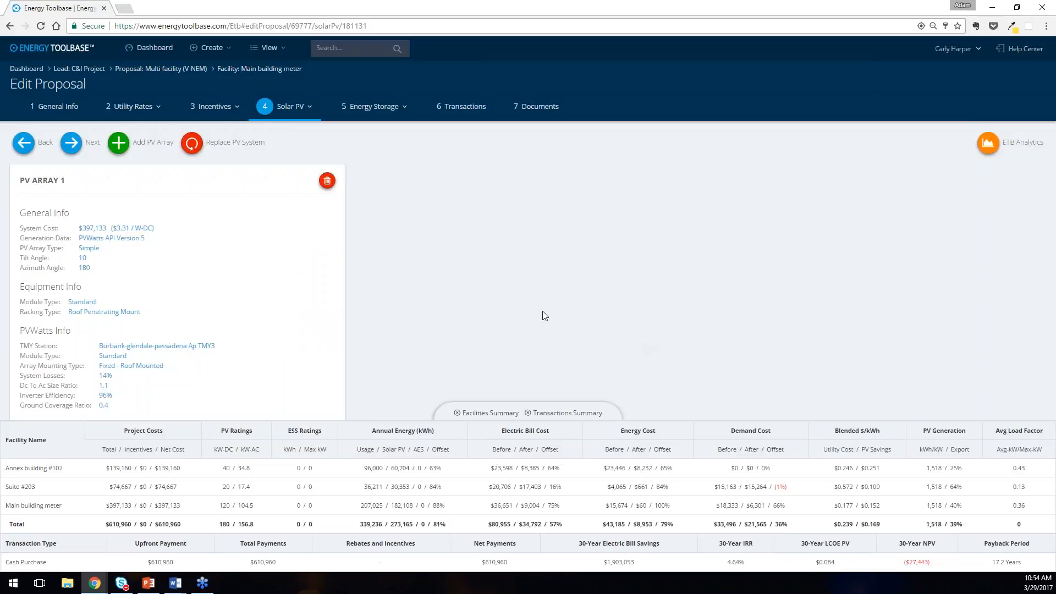
{"action": "left_click", "coordinate": [299, 107]}
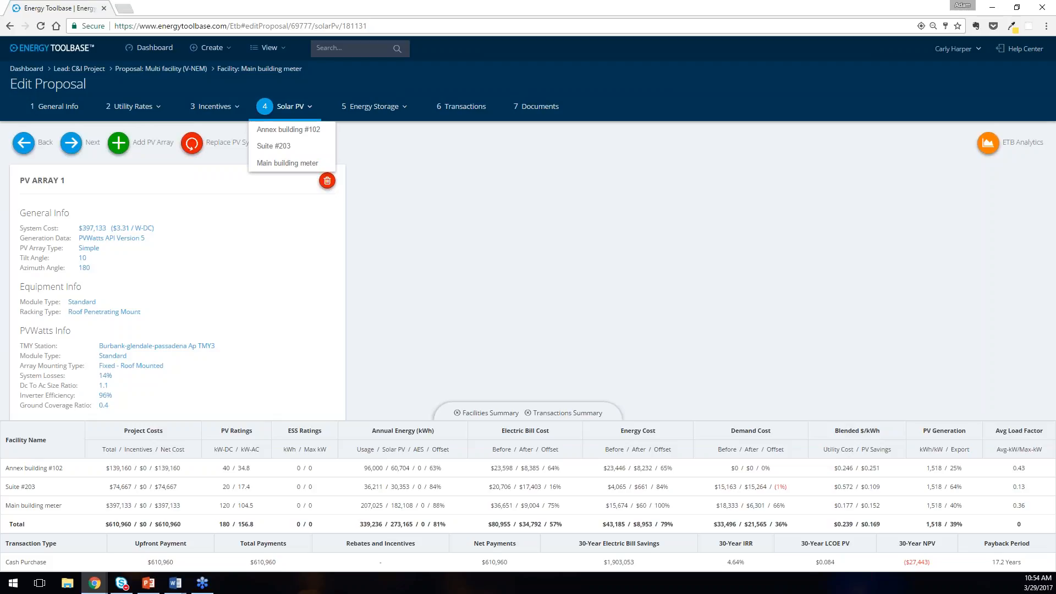
{"action": "left_click", "coordinate": [684, 285]}
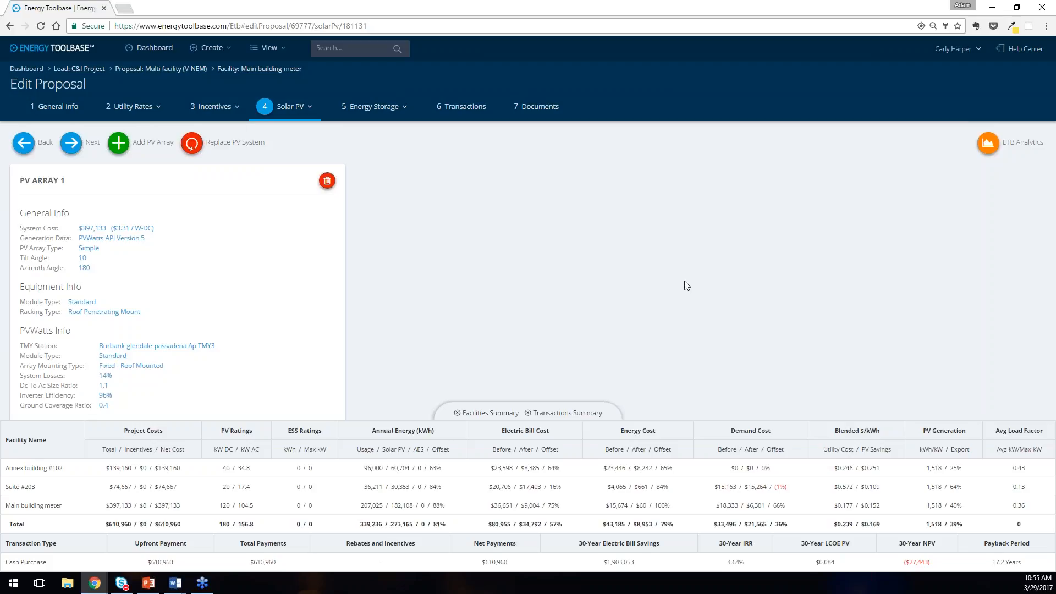
Step: Open the list of all rate schedules and browse the utilities offered in the rate schedule filters
{"action": "left_click", "coordinate": [269, 55]}
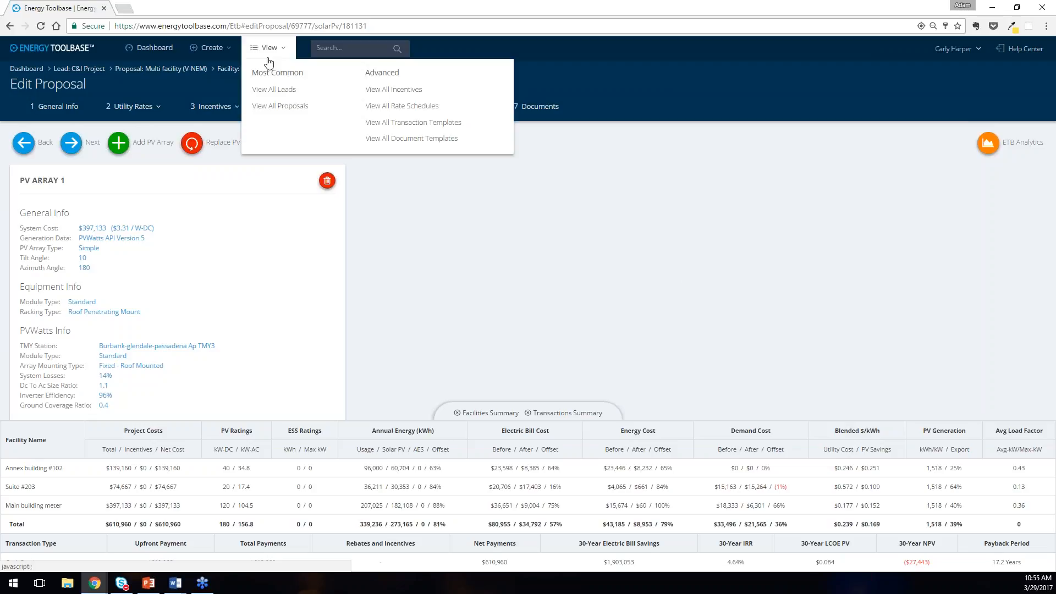
{"action": "left_click", "coordinate": [445, 107]}
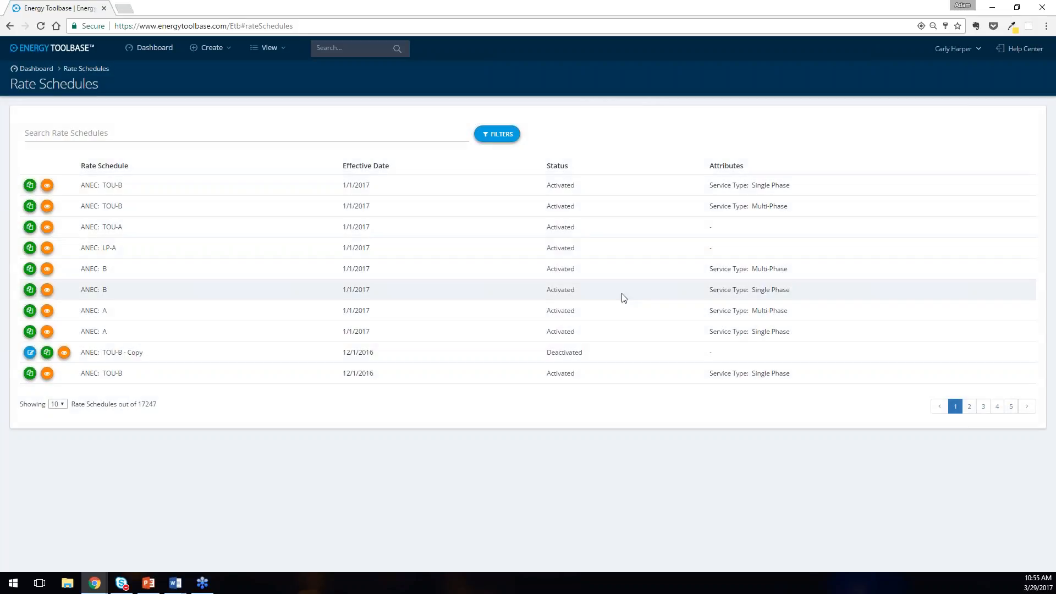
{"action": "left_click", "coordinate": [502, 141]}
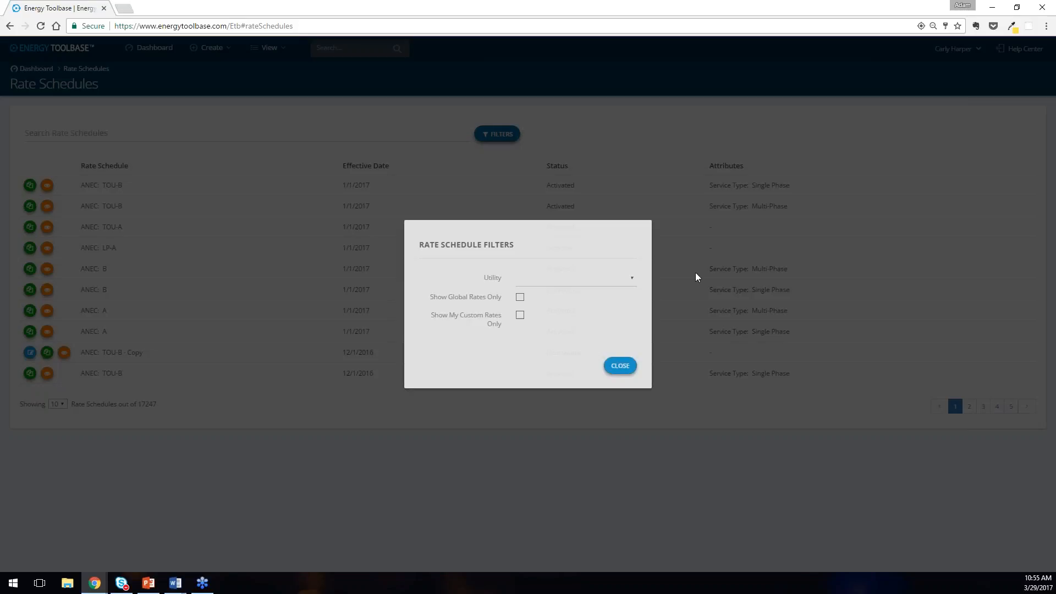
{"action": "left_click", "coordinate": [615, 284]}
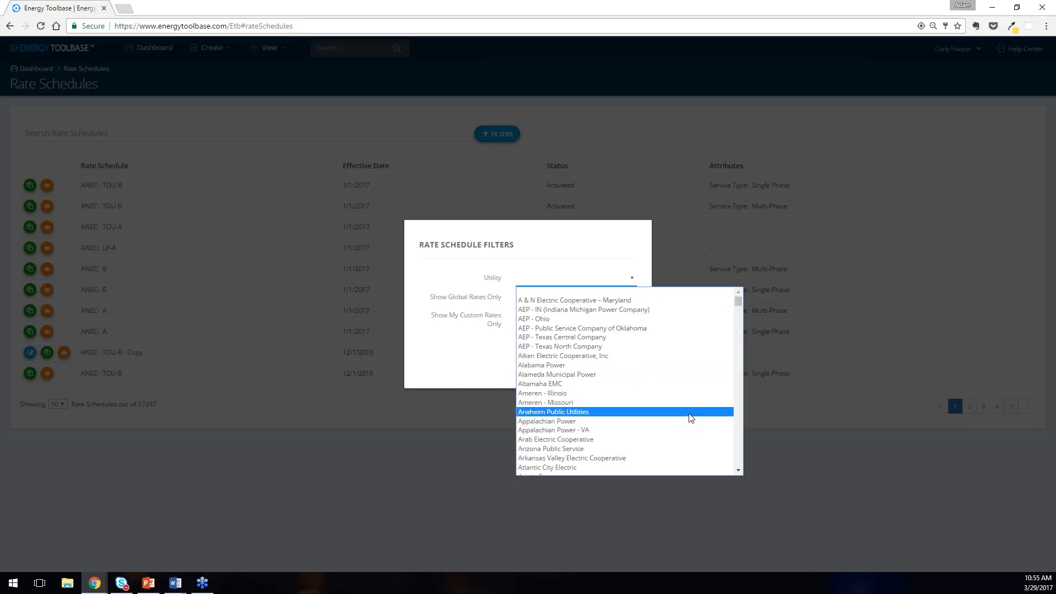
{"action": "scroll", "coordinate": [688, 399], "scroll_direction": "down", "scroll_amount": 4}
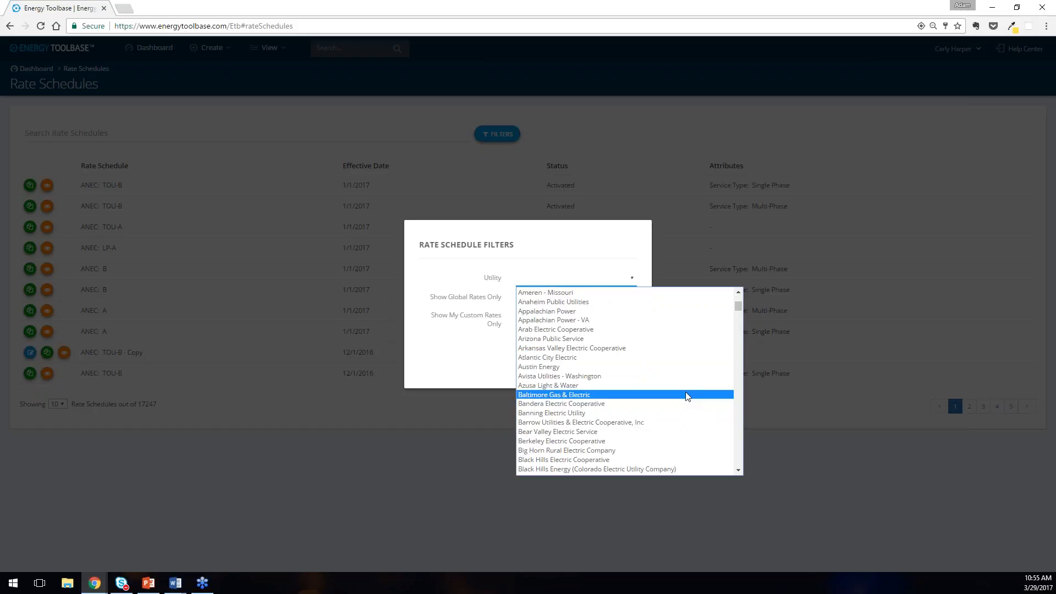
{"action": "scroll", "coordinate": [687, 396], "scroll_direction": "down", "scroll_amount": 4}
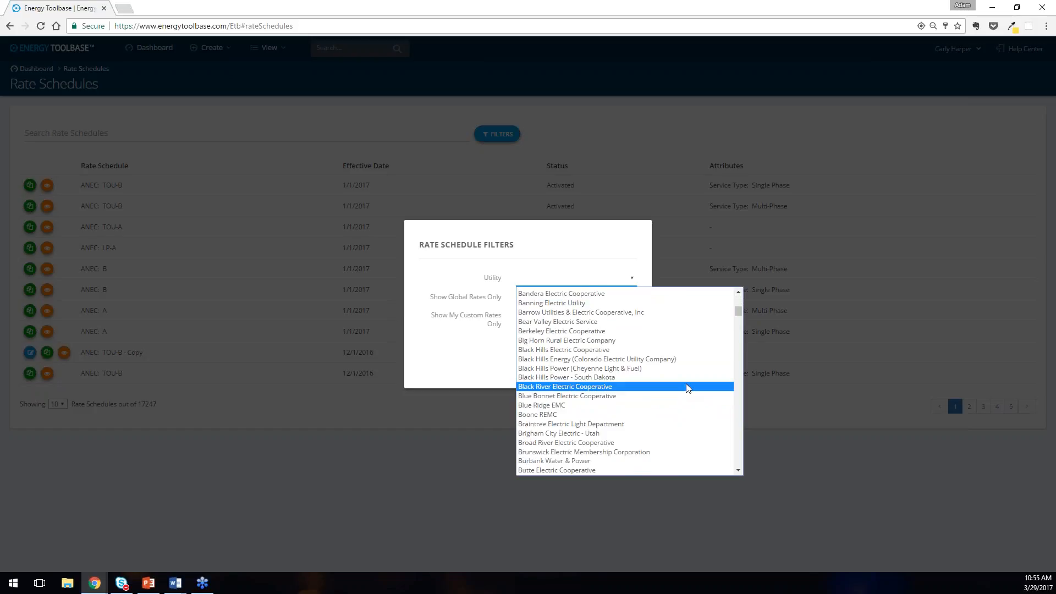
{"action": "scroll", "coordinate": [689, 385], "scroll_direction": "down", "scroll_amount": 4}
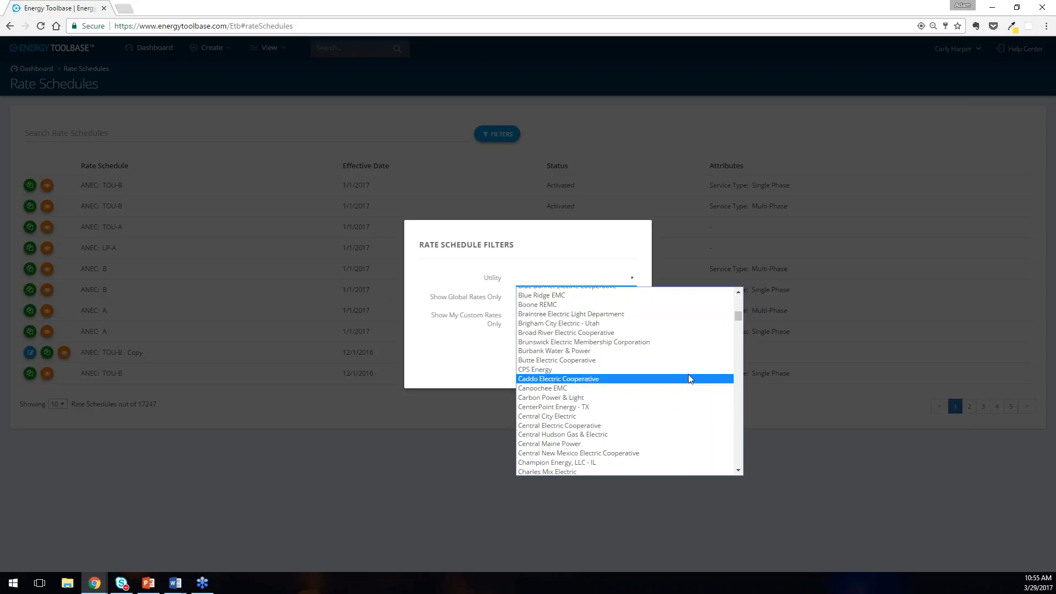
{"action": "scroll", "coordinate": [687, 374], "scroll_direction": "down", "scroll_amount": 4}
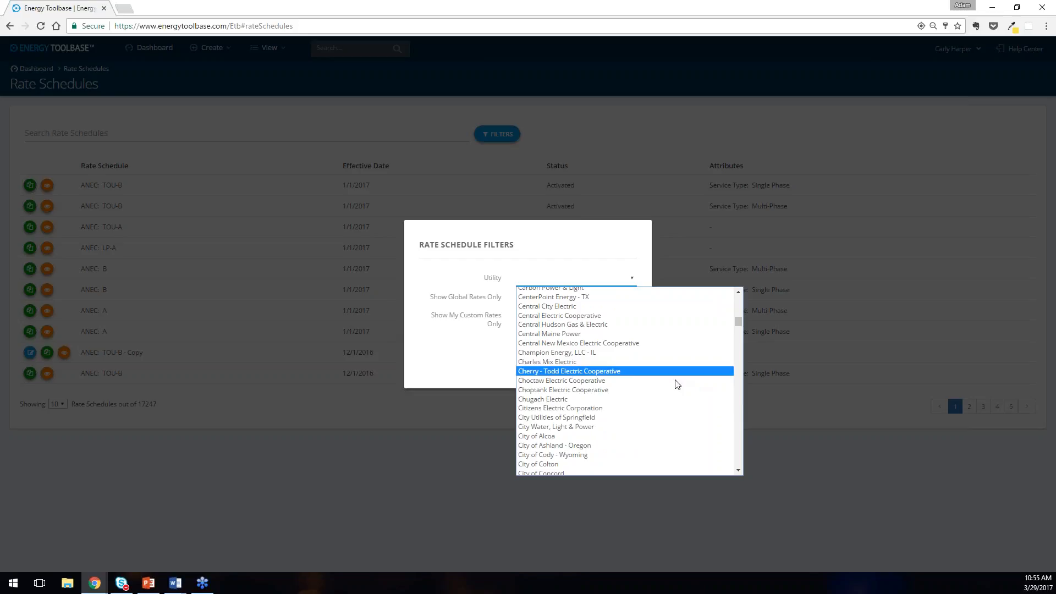
{"action": "scroll", "coordinate": [676, 376], "scroll_direction": "down", "scroll_amount": 4}
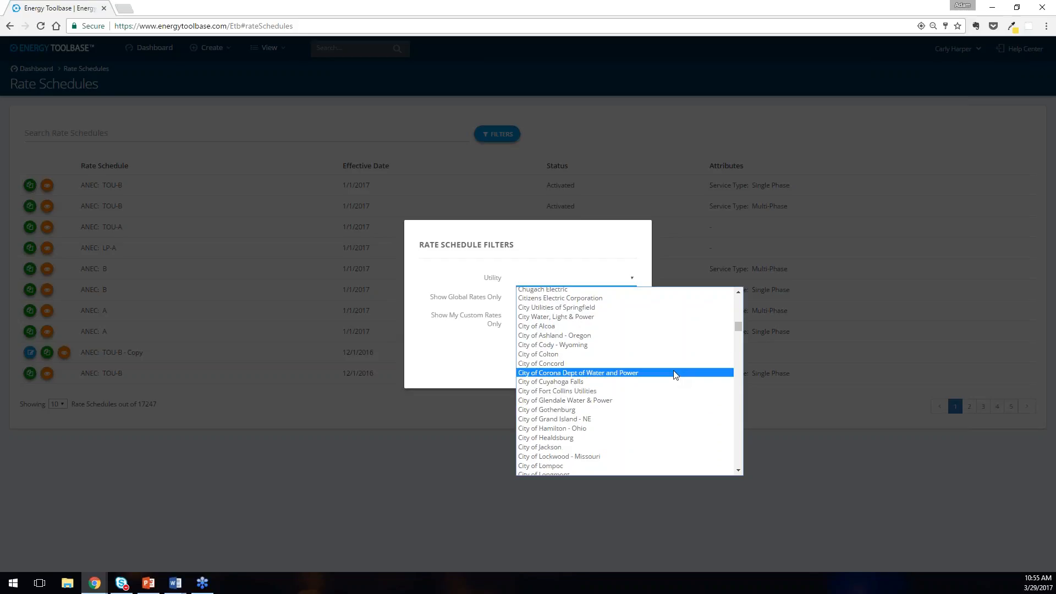
{"action": "scroll", "coordinate": [676, 375], "scroll_direction": "down", "scroll_amount": 4}
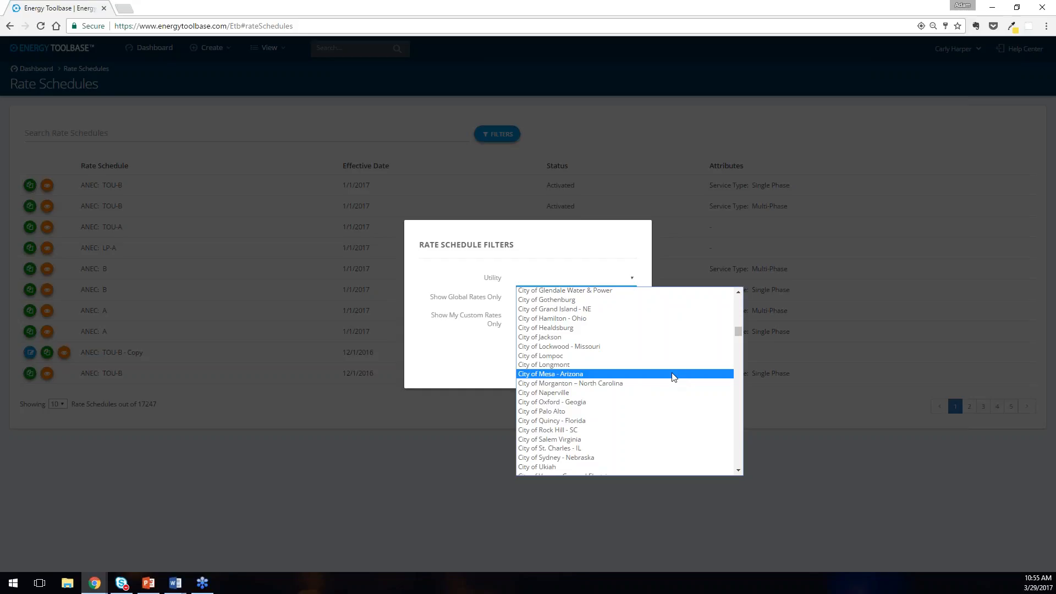
{"action": "left_click", "coordinate": [464, 472]}
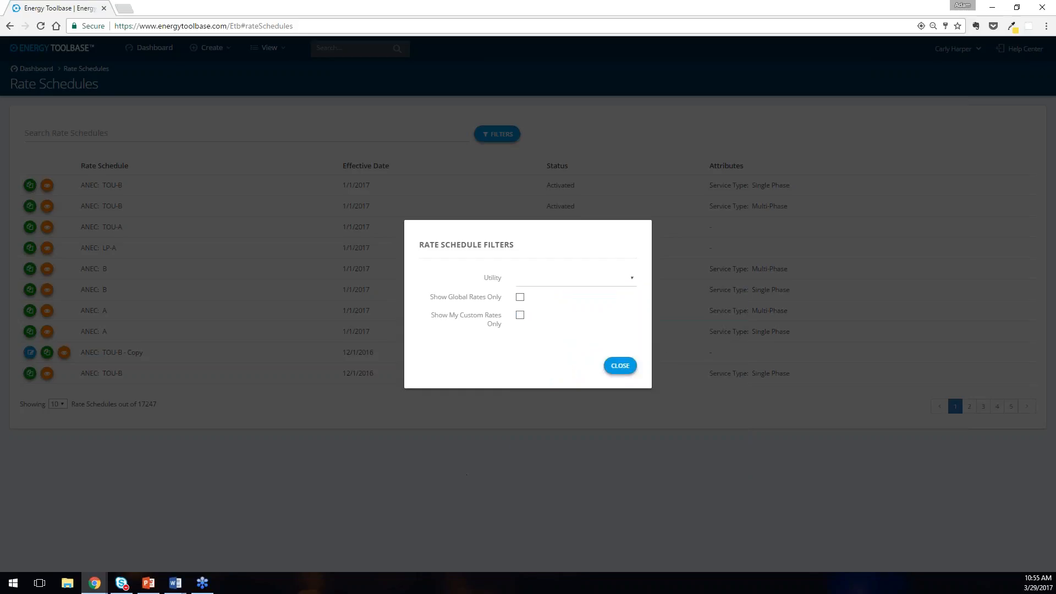
{"action": "left_click", "coordinate": [619, 369]}
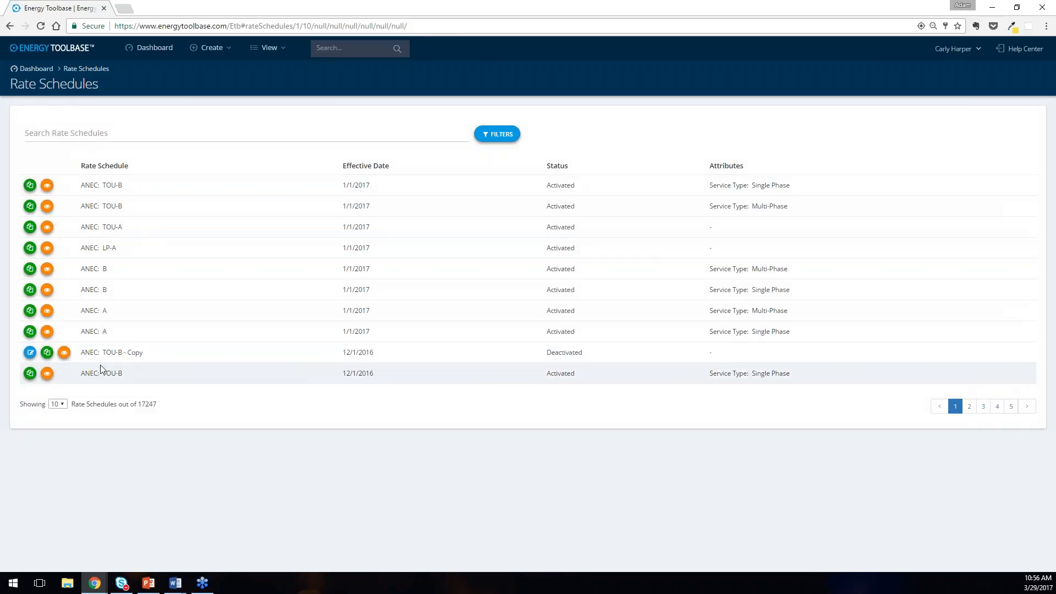
Step: Duplicate the ANEC TOU-B - Copy rate schedule and review the duplicate's winter and summer energy charges
{"action": "left_click", "coordinate": [46, 352]}
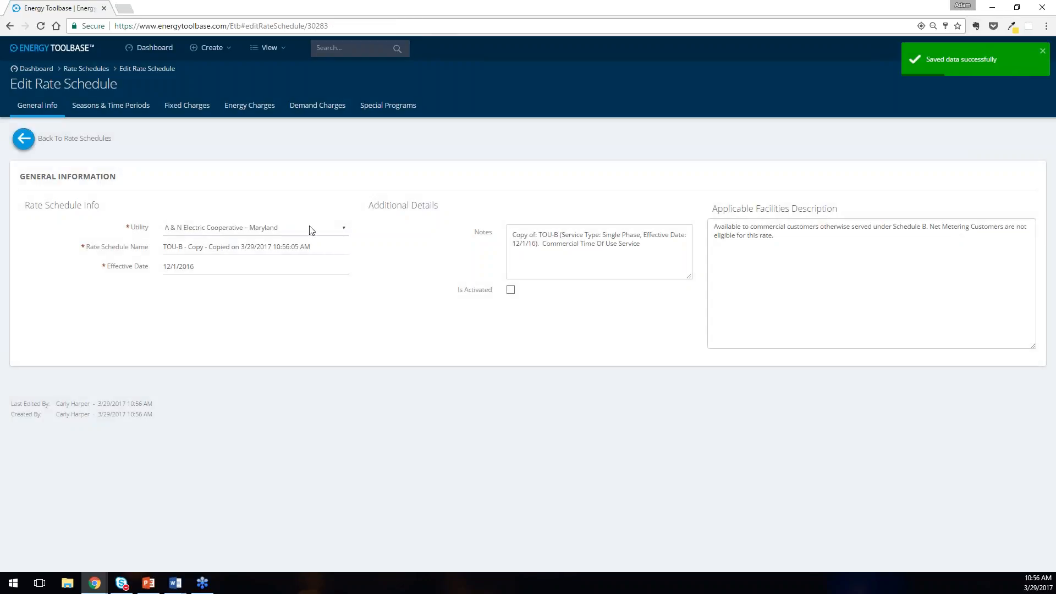
{"action": "left_click", "coordinate": [322, 247]}
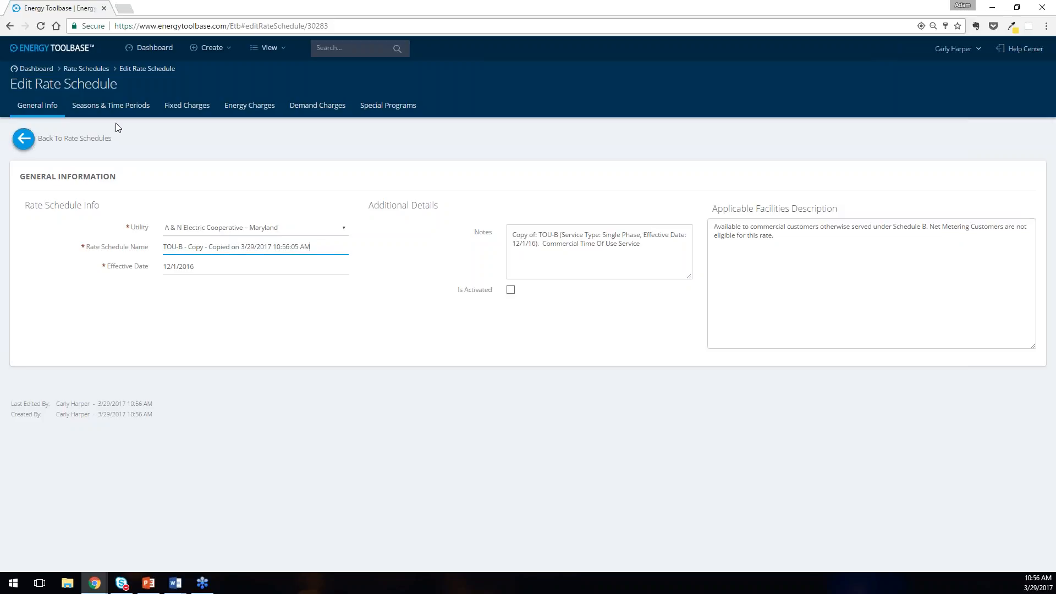
{"action": "left_click", "coordinate": [249, 106]}
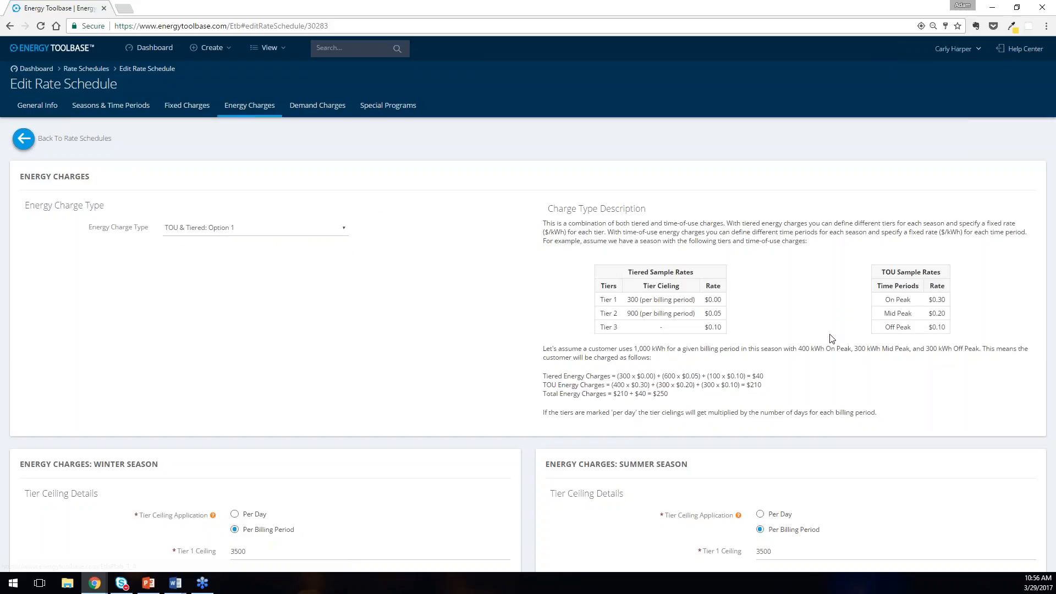
{"action": "scroll", "coordinate": [809, 309], "scroll_direction": "down", "scroll_amount": 1}
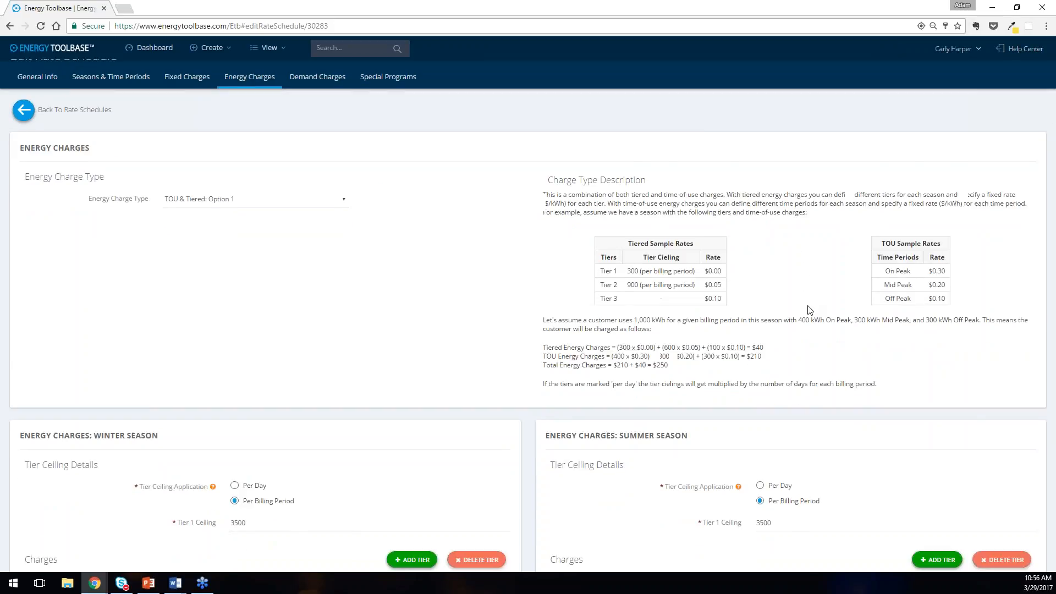
{"action": "scroll", "coordinate": [810, 310], "scroll_direction": "down", "scroll_amount": 3}
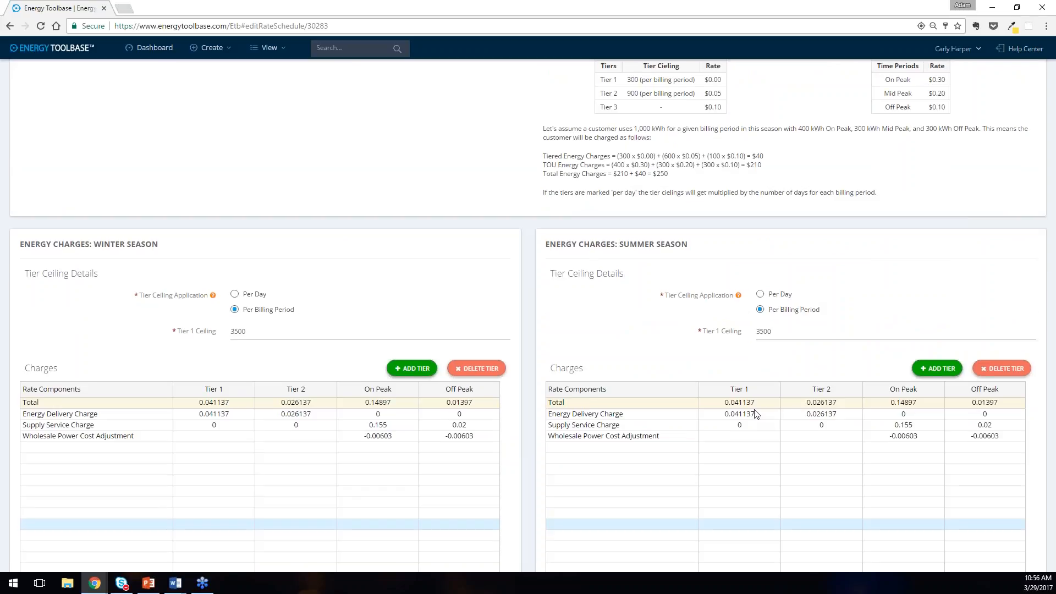
{"action": "scroll", "coordinate": [138, 121], "scroll_direction": "up", "scroll_amount": 4}
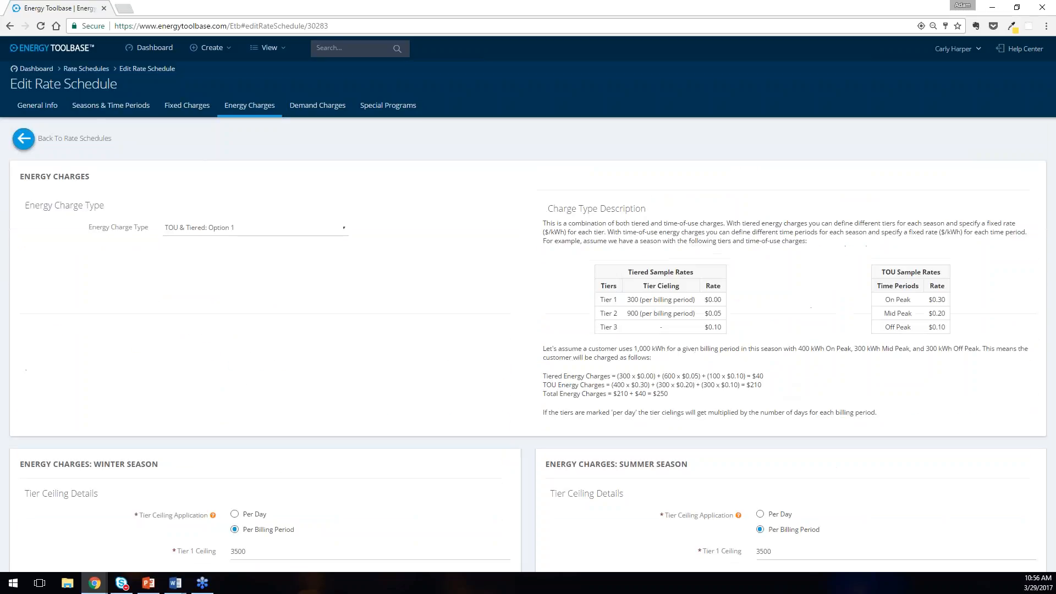
Step: Examine the duplicated rate schedule's seasons and time-of-use periods, and its seasonal tier ceilings and charge components
{"action": "left_click", "coordinate": [130, 106]}
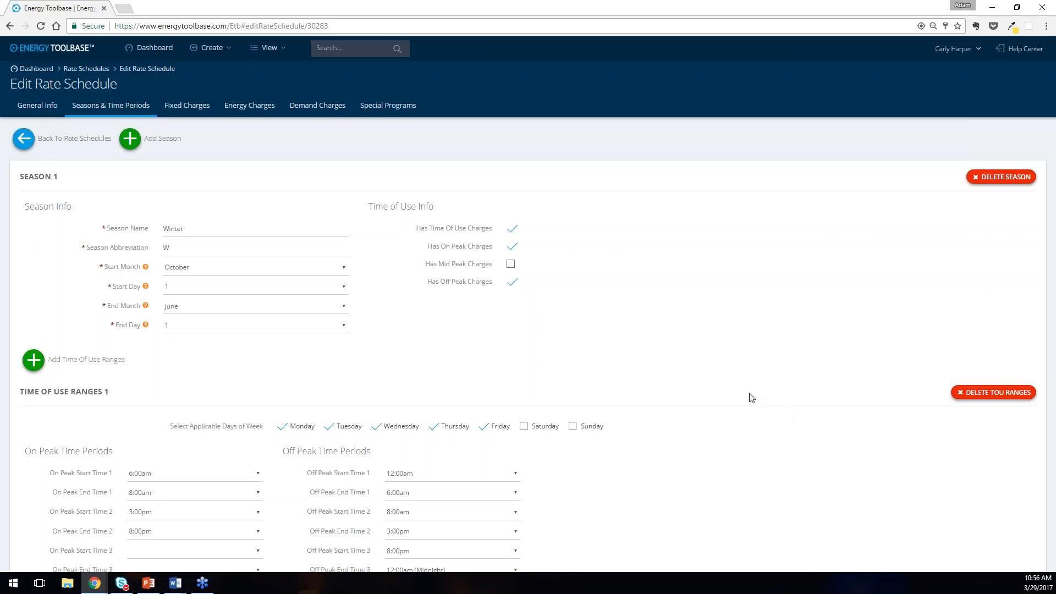
{"action": "left_click", "coordinate": [256, 110]}
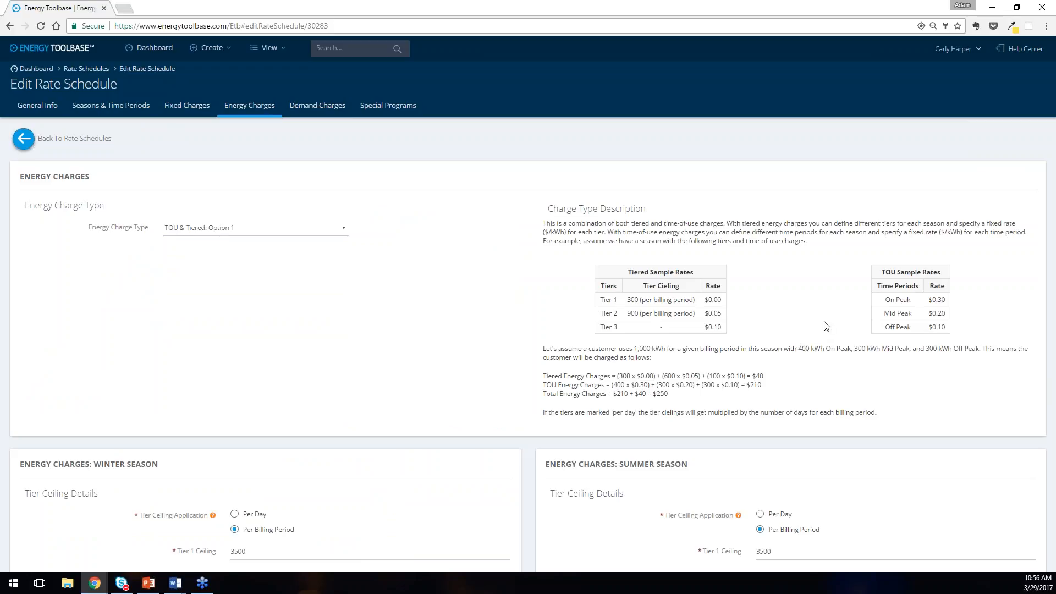
{"action": "scroll", "coordinate": [888, 267], "scroll_direction": "down", "scroll_amount": 4}
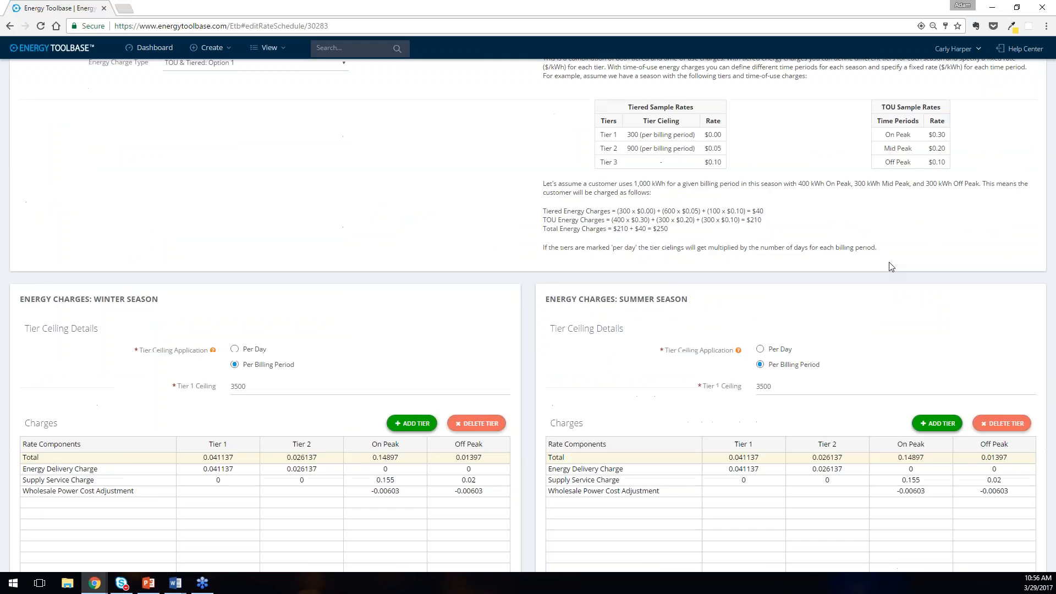
{"action": "scroll", "coordinate": [891, 267], "scroll_direction": "down", "scroll_amount": 2}
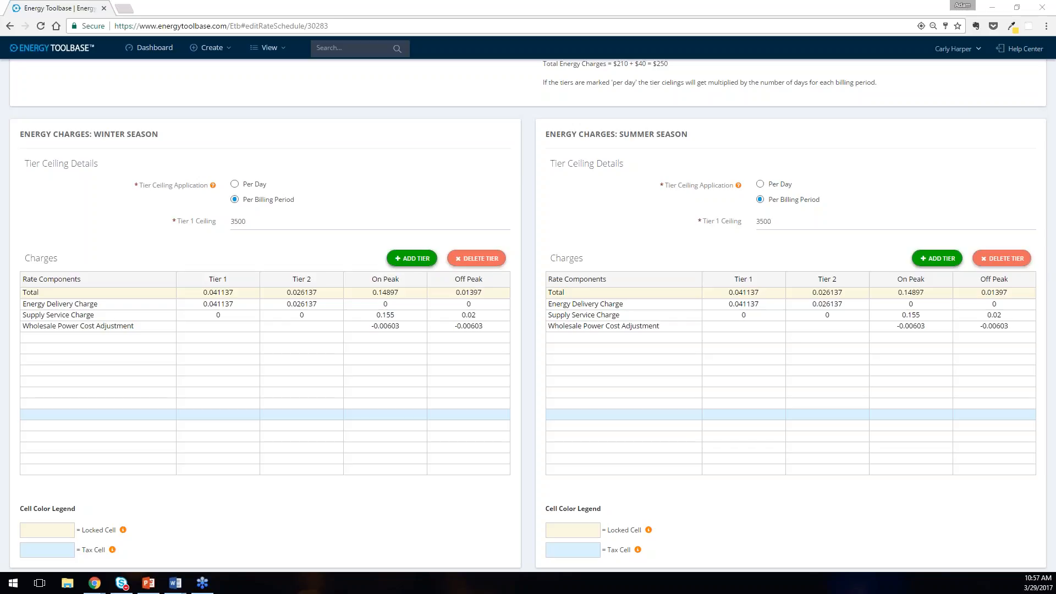
{"action": "scroll", "coordinate": [564, 243], "scroll_direction": "up", "scroll_amount": 6}
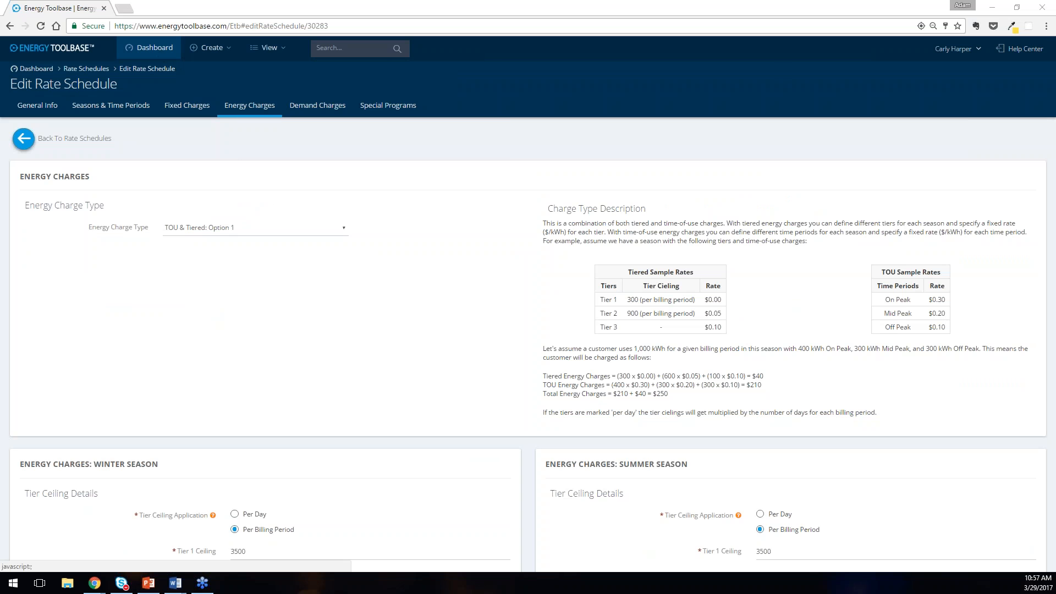
Step: Open the full Energy Toolbase Help Center
{"action": "left_click", "coordinate": [1020, 48]}
{"action": "left_click", "coordinate": [937, 227]}
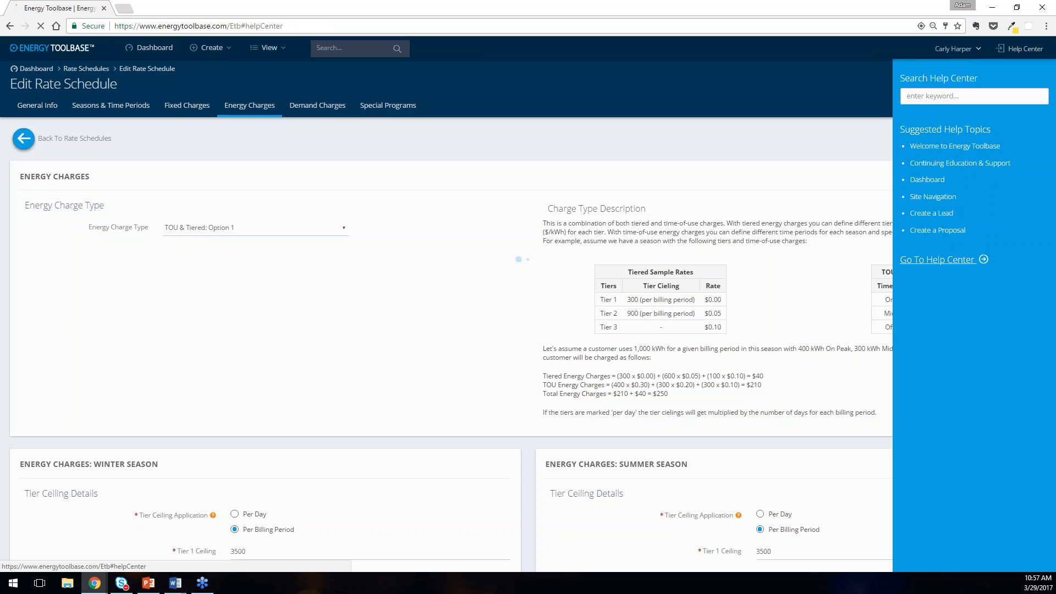
Step: Switch to the PowerPoint webinar deck and start the slide show on the Q & A slide
{"action": "left_click", "coordinate": [149, 583]}
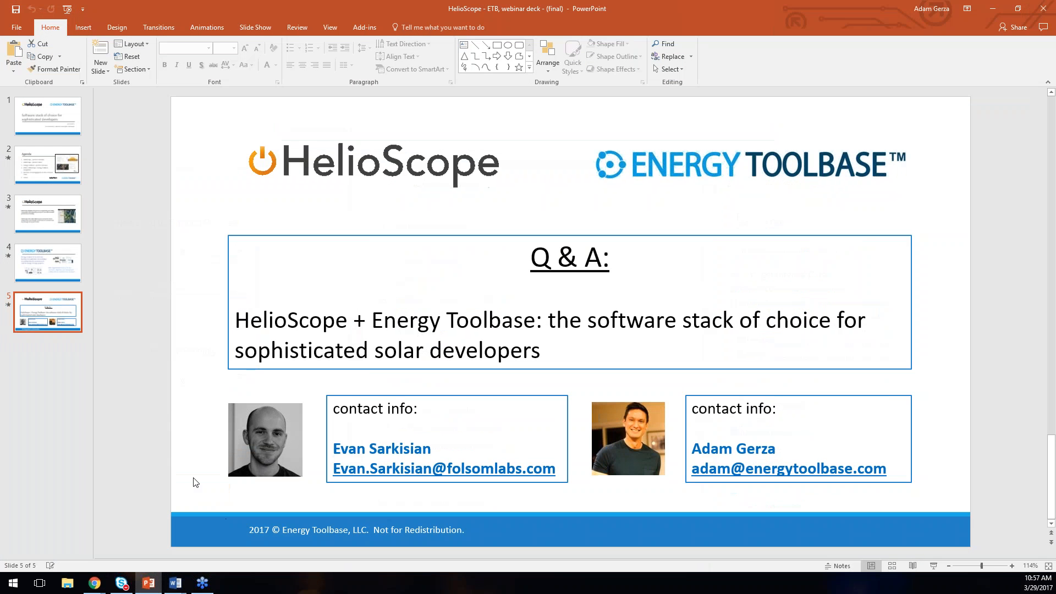
{"action": "left_click", "coordinate": [935, 566]}
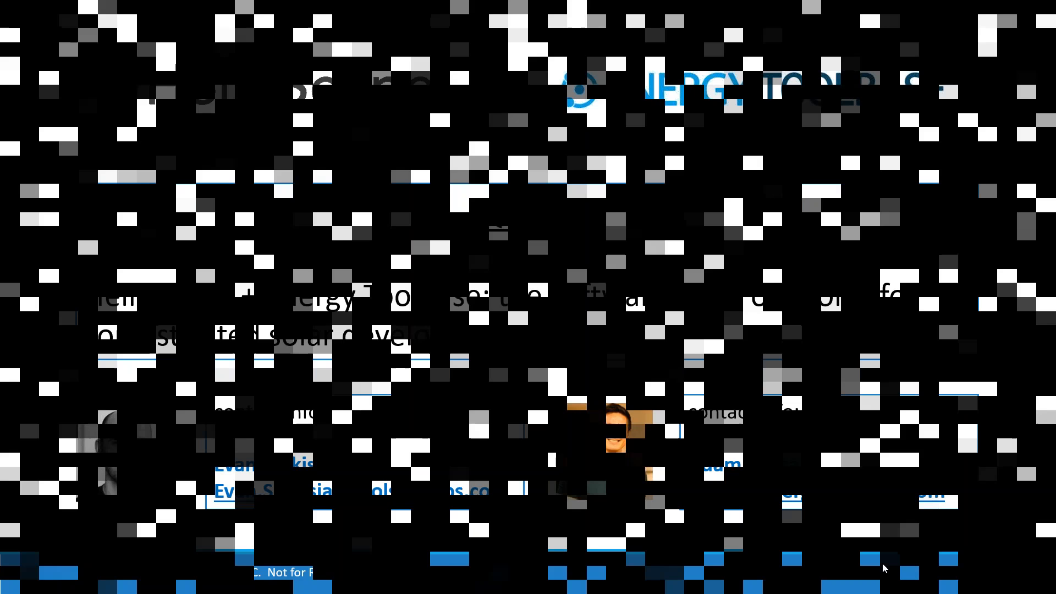